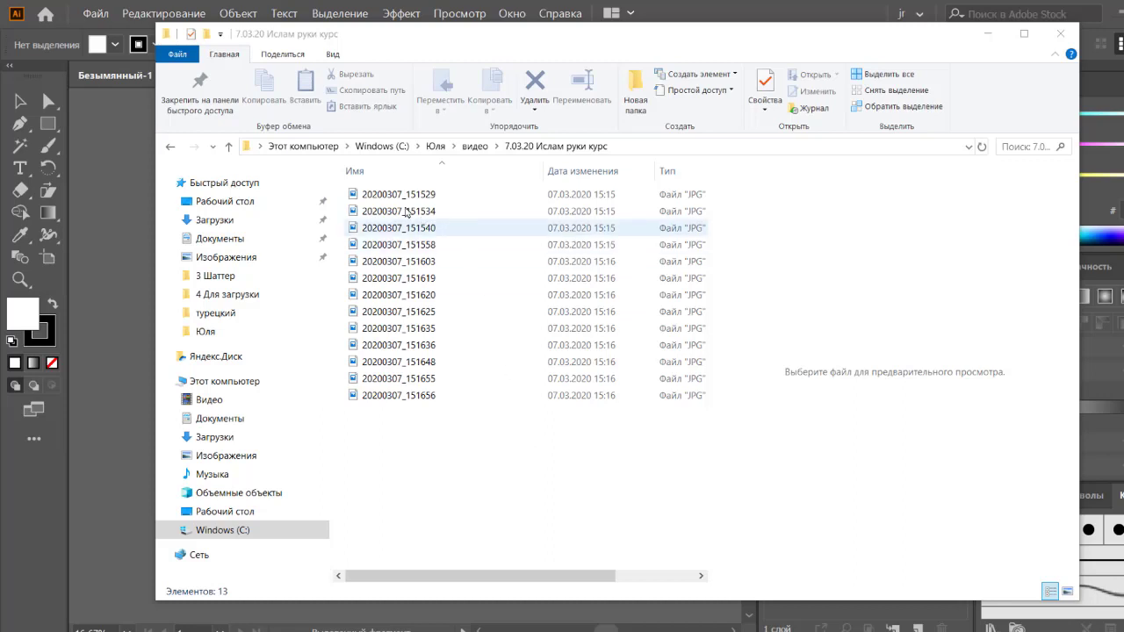
# Step: Preview photo 20200307_151620, widen the preview pane, then preview 151529 through 151540
pyautogui.click(708, 300)
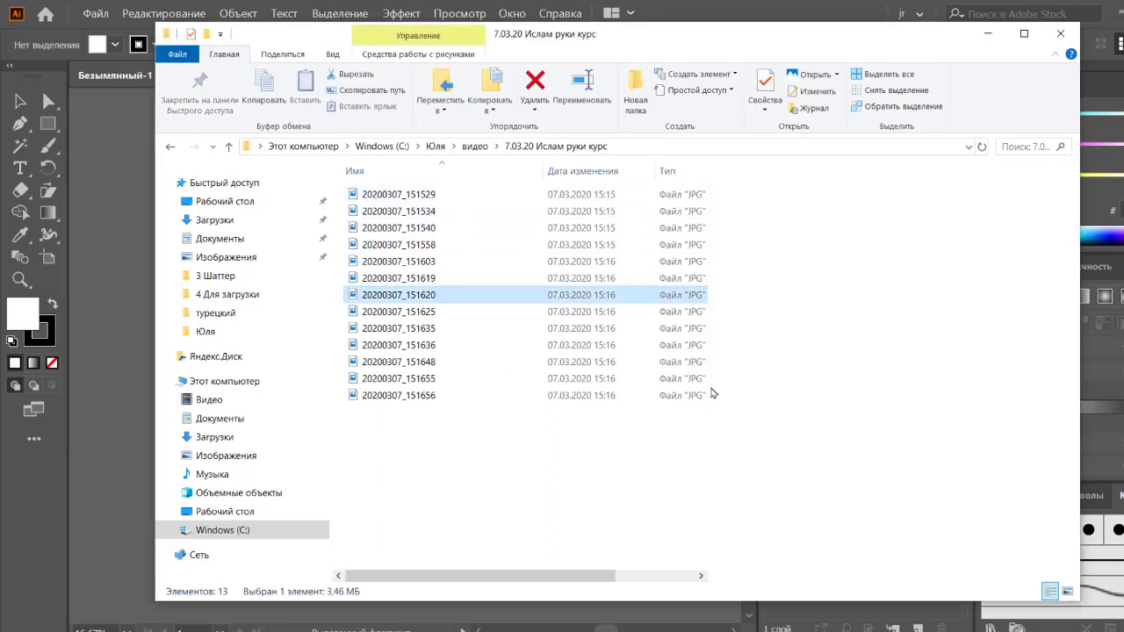
pyautogui.moveTo(713, 420); pyautogui.dragTo(527, 415)
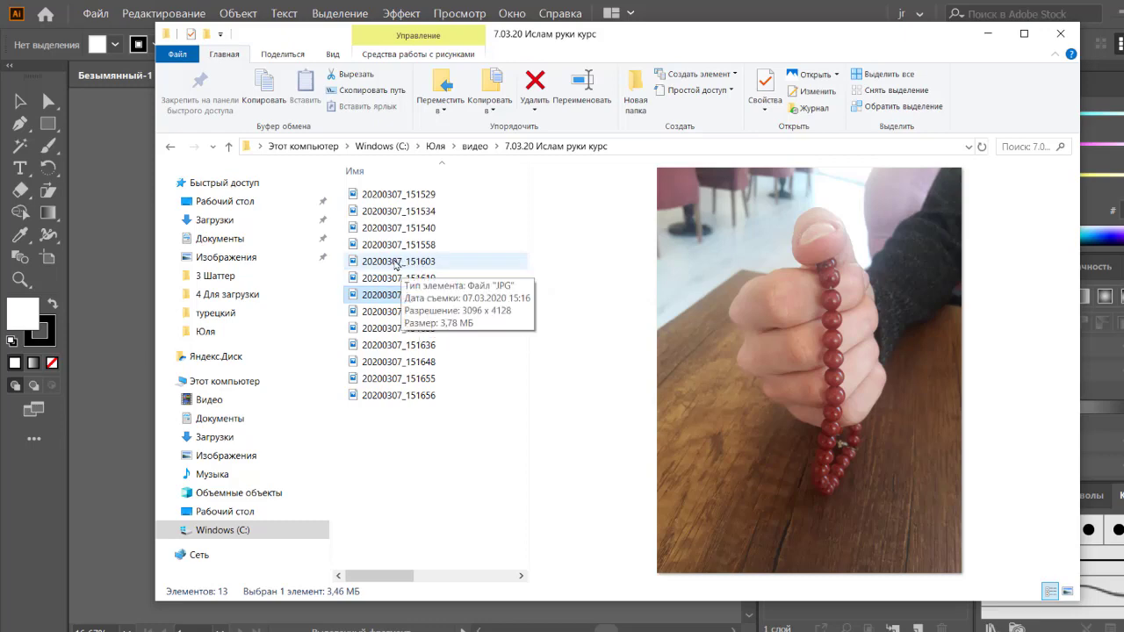
pyautogui.click(386, 195)
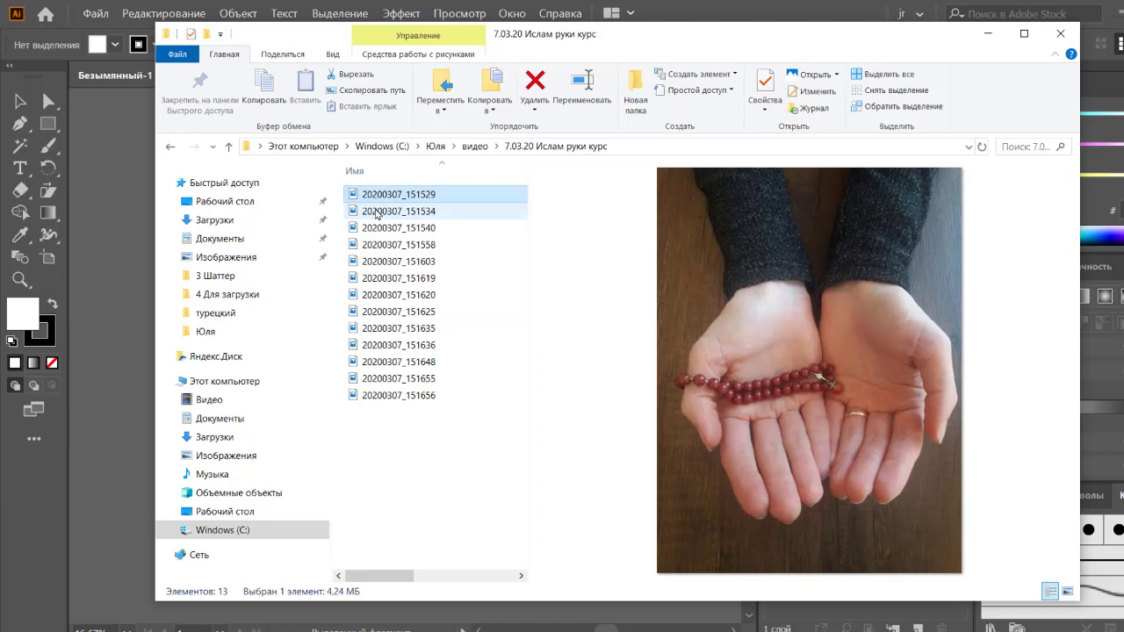
pyautogui.click(376, 212)
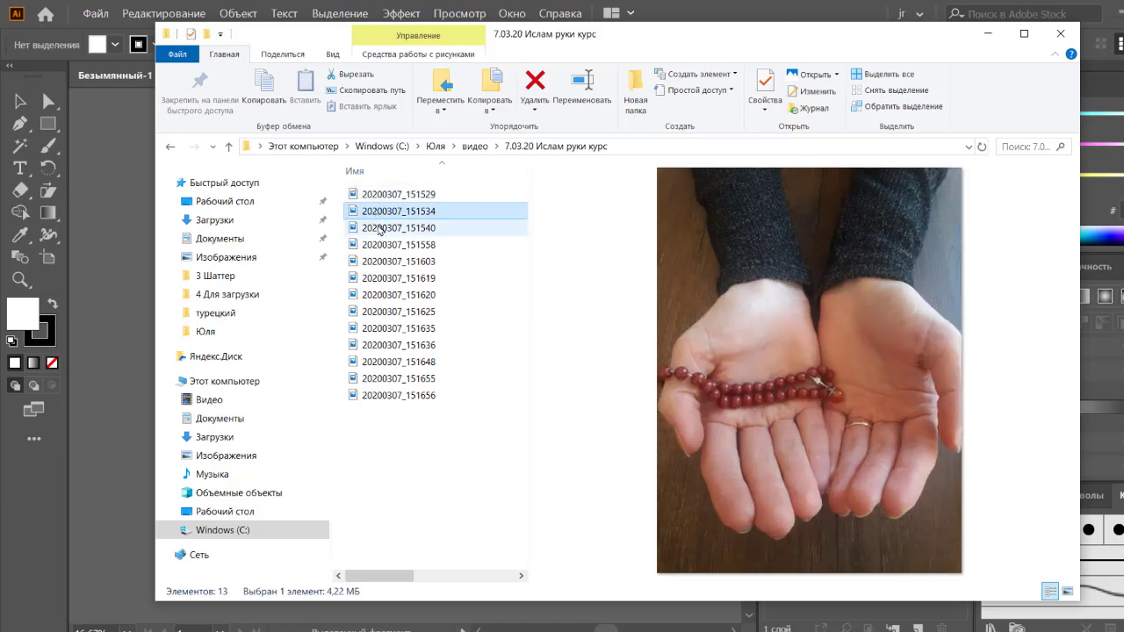
pyautogui.click(380, 229)
# Step: Preview the remaining photos, 20200307_151558 through 20200307_151648, one by one
pyautogui.click(385, 245)
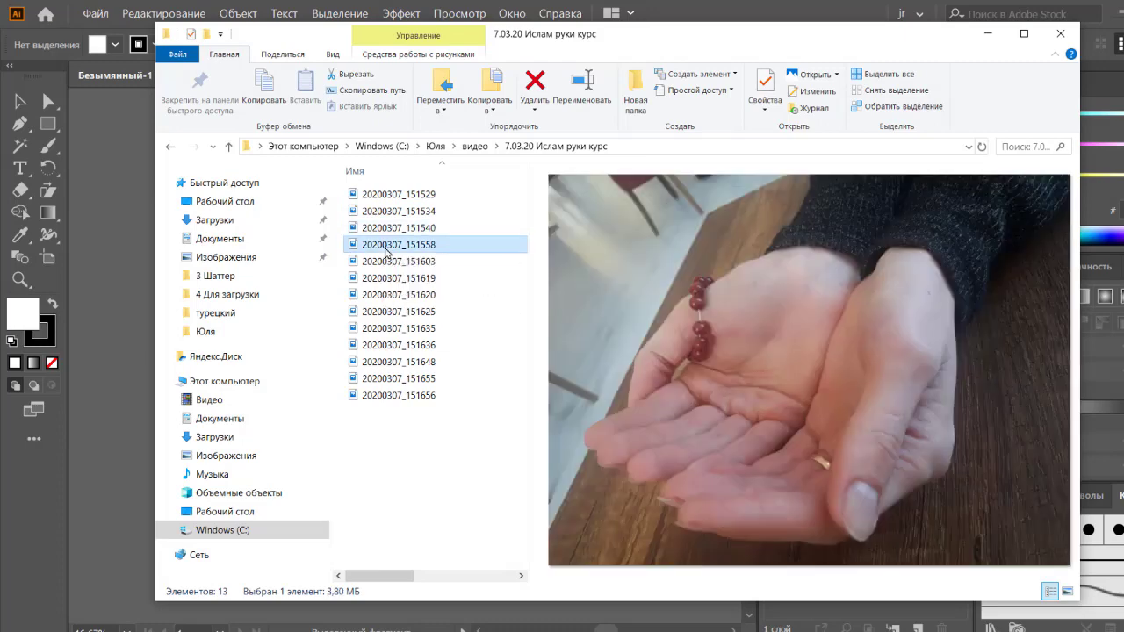
pyautogui.click(395, 262)
pyautogui.click(396, 278)
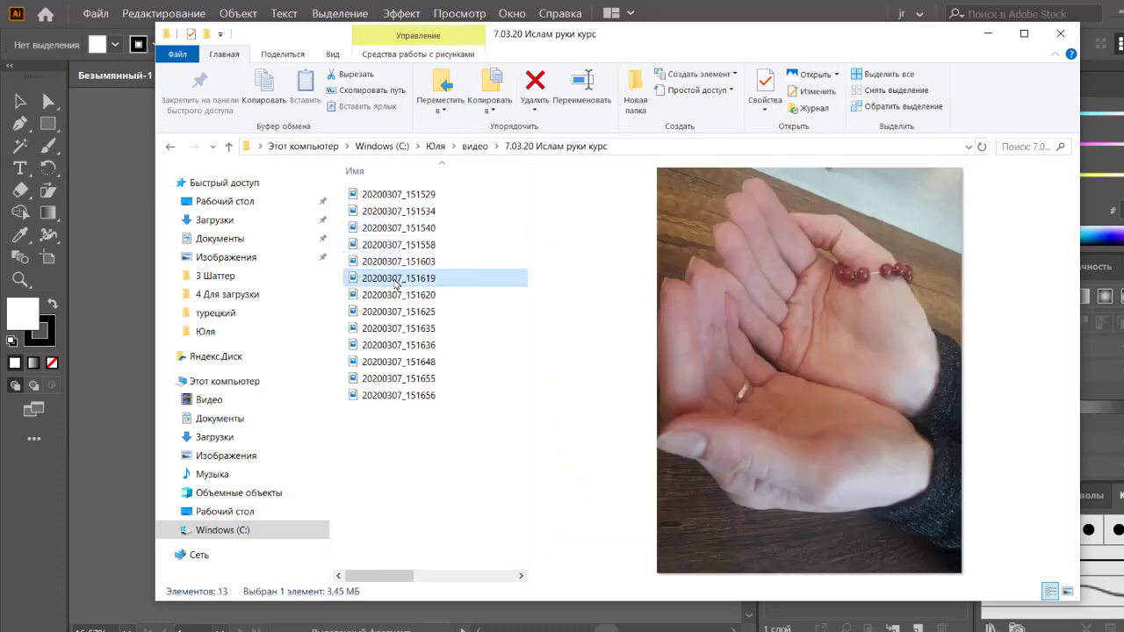
pyautogui.click(397, 298)
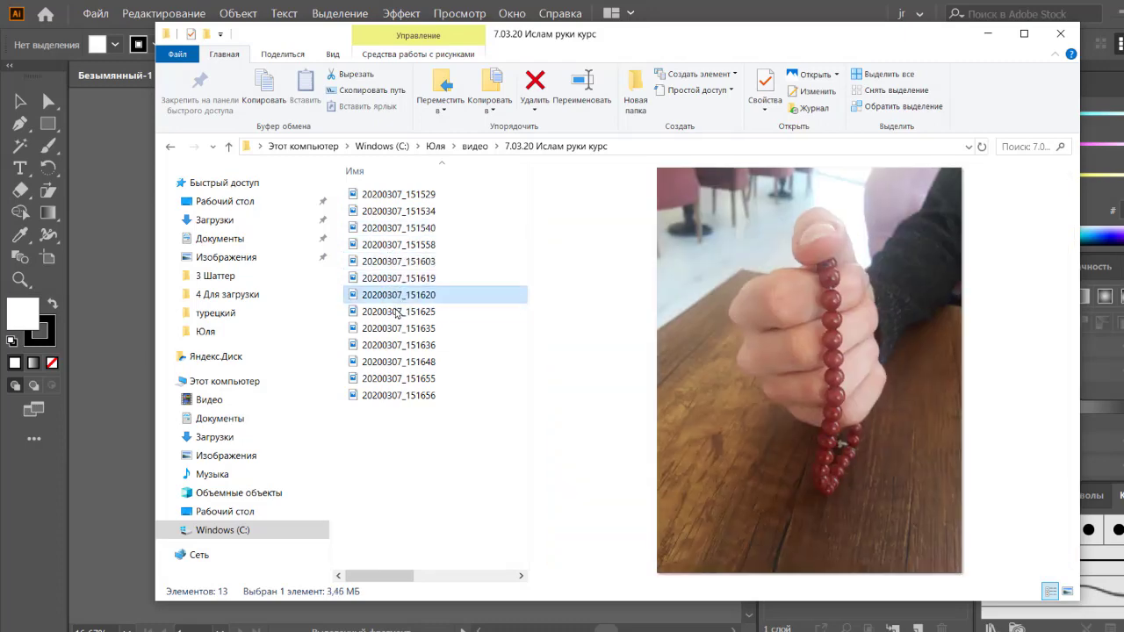
pyautogui.click(397, 312)
pyautogui.click(399, 330)
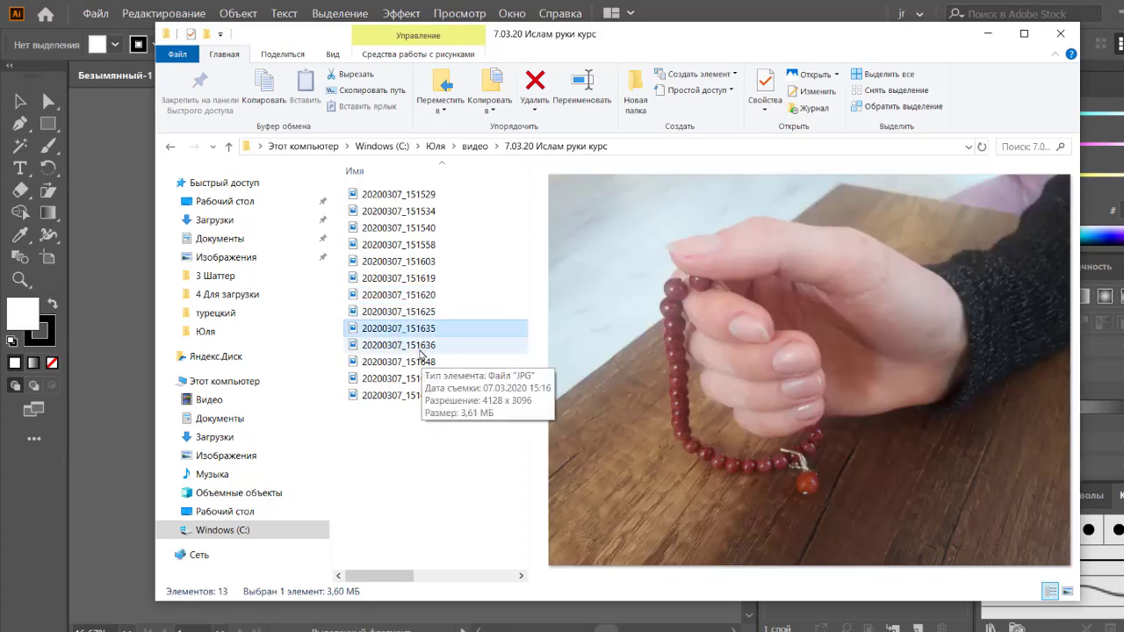
pyautogui.click(420, 347)
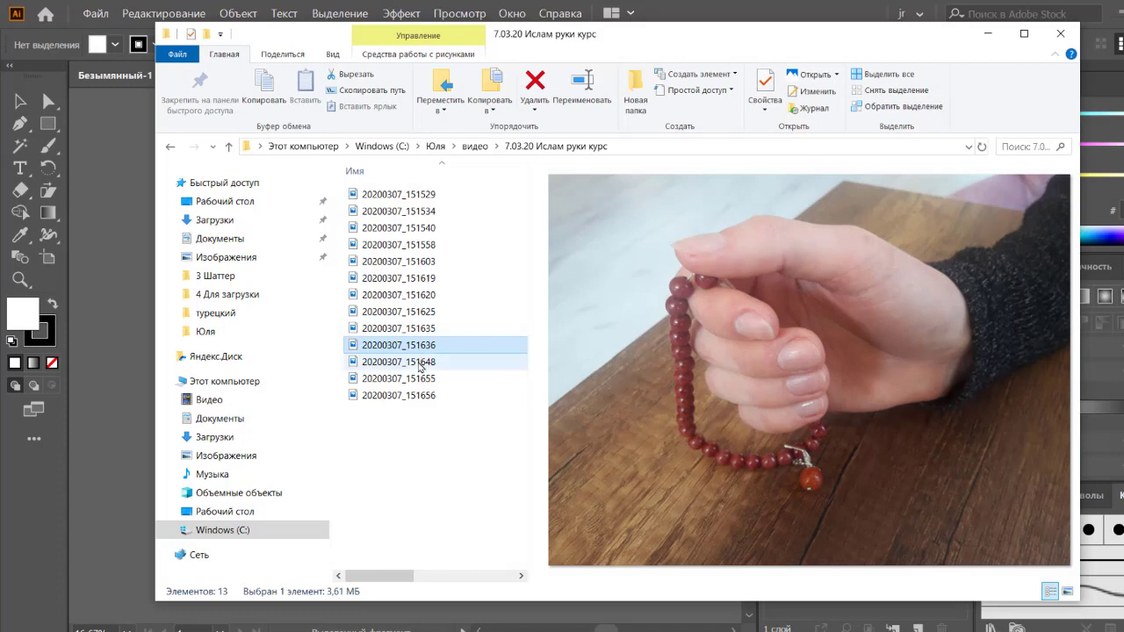
pyautogui.click(419, 362)
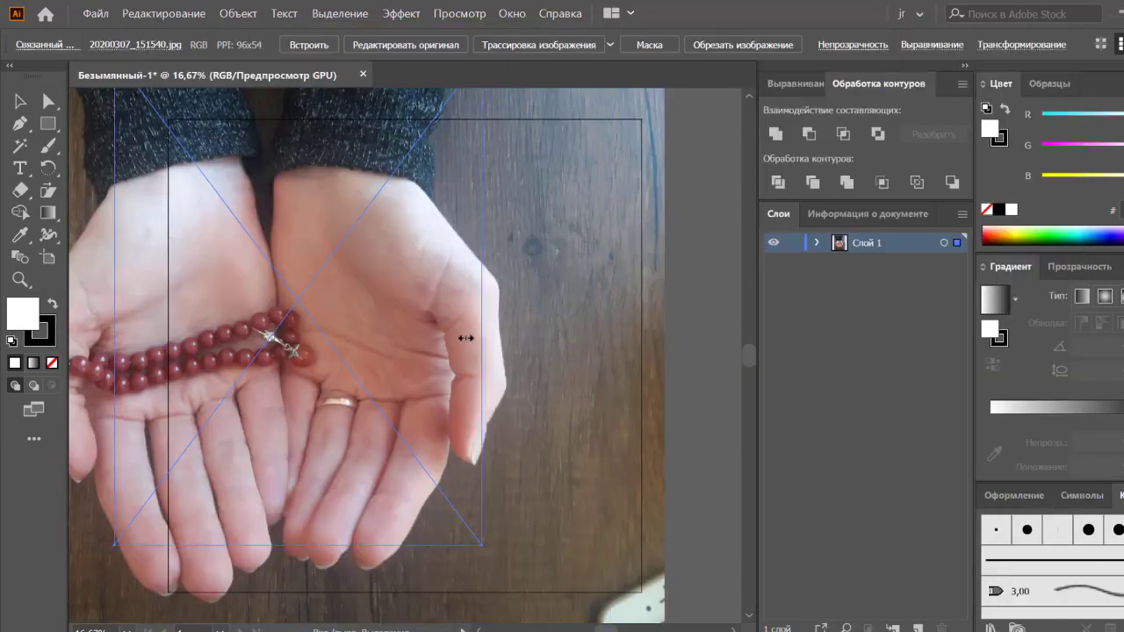
# Step: Place the hands photo on the artboard, centre it and enlarge it to fill the width
pyautogui.moveTo(628, 302); pyautogui.dragTo(427, 343)
pyautogui.moveTo(529, 364); pyautogui.dragTo(538, 375)
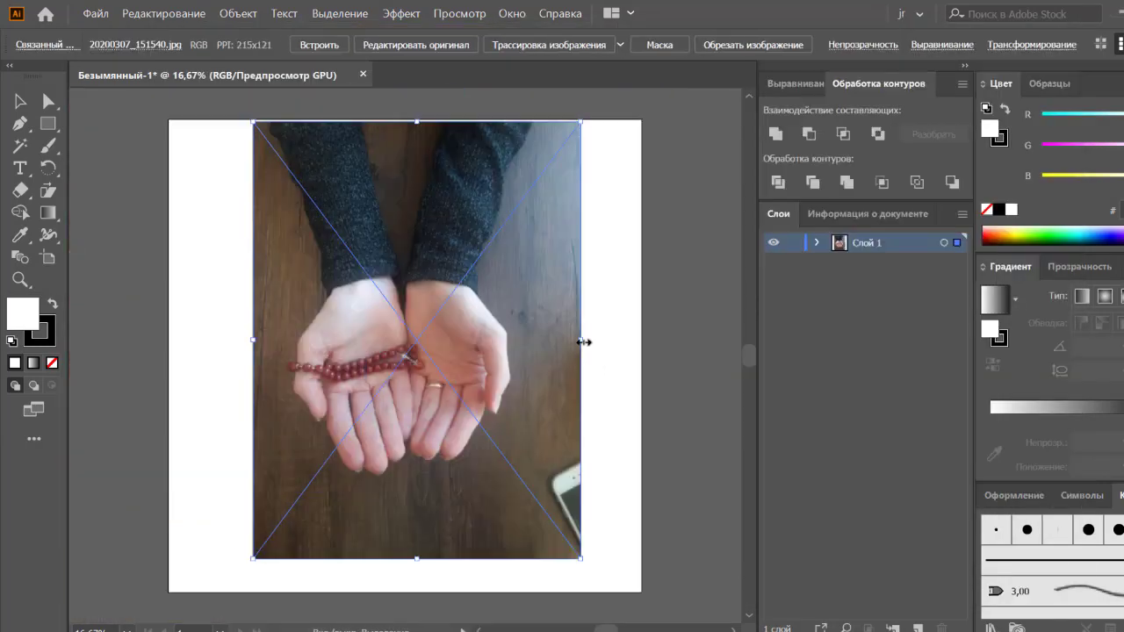
pyautogui.moveTo(580, 339)
pyautogui.mouseDown()
pyautogui.moveTo(645, 335)
pyautogui.moveTo(664, 347)
pyautogui.moveTo(672, 337)
pyautogui.mouseUp()
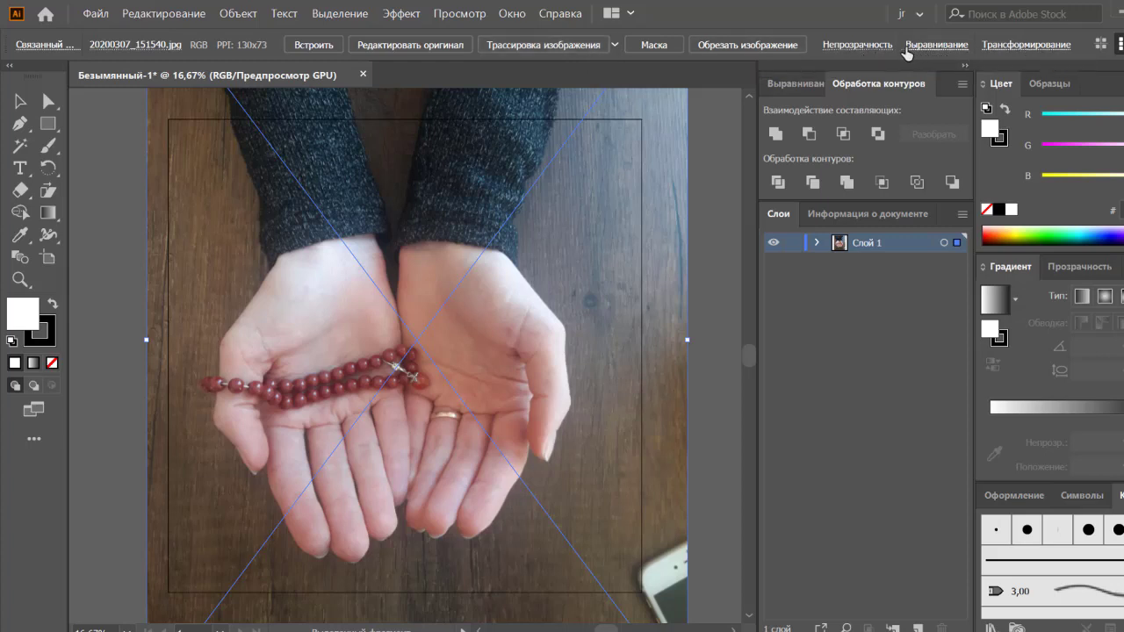
# Step: Lower the photo's opacity to 65% and deselect it
pyautogui.click(878, 47)
pyautogui.click(878, 77)
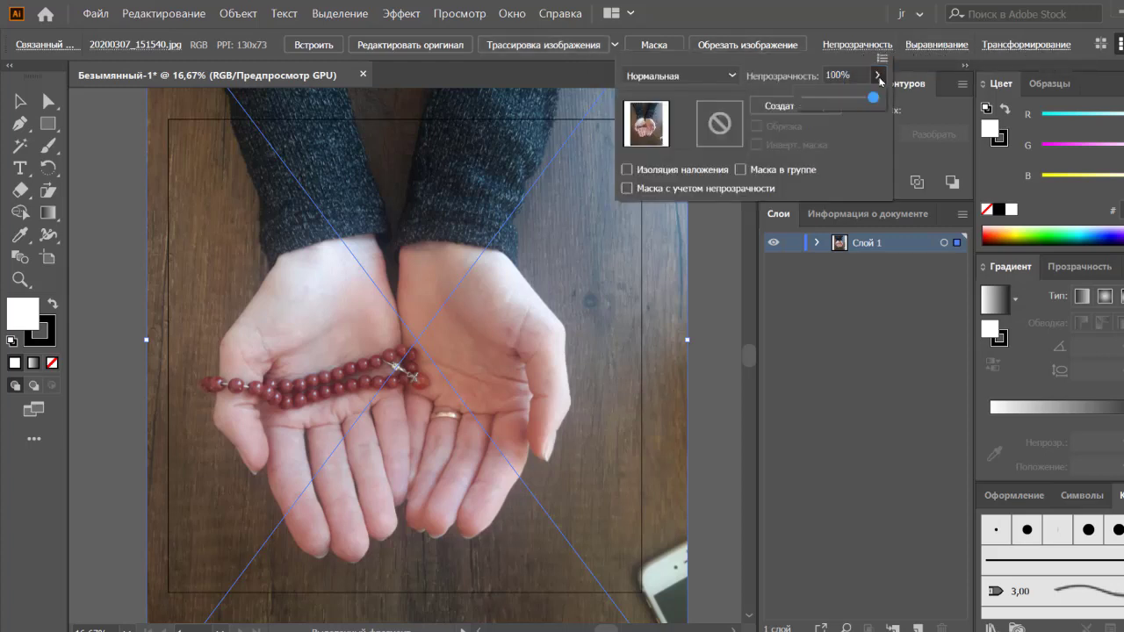
pyautogui.moveTo(874, 99); pyautogui.dragTo(854, 102)
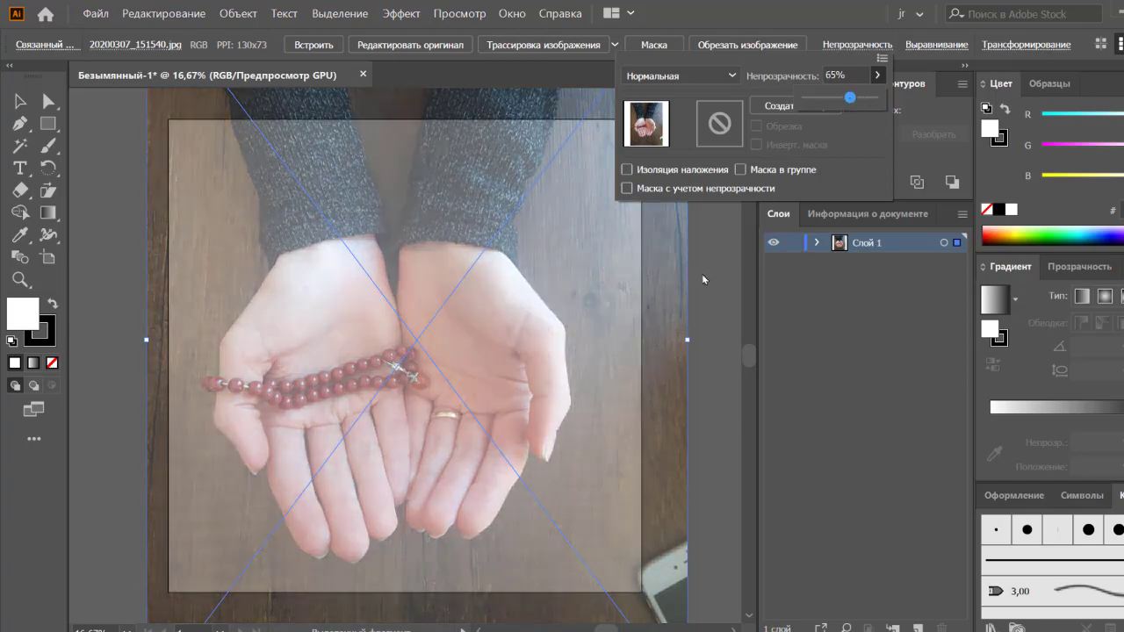
pyautogui.click(701, 276)
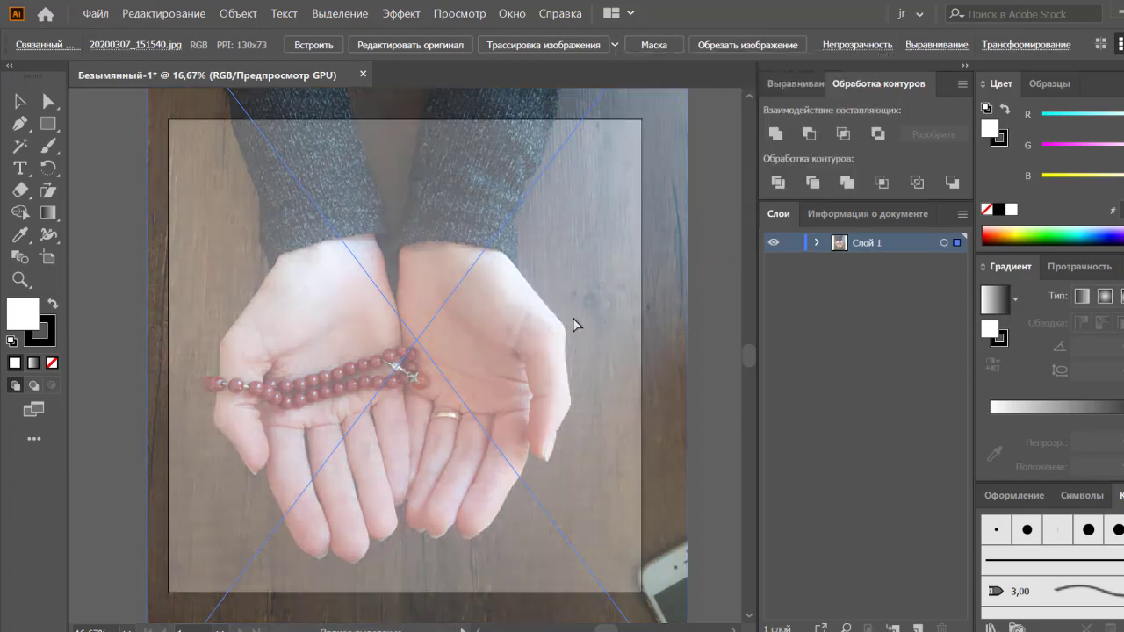
pyautogui.hotkey('ctrl', 'shift', 'a')
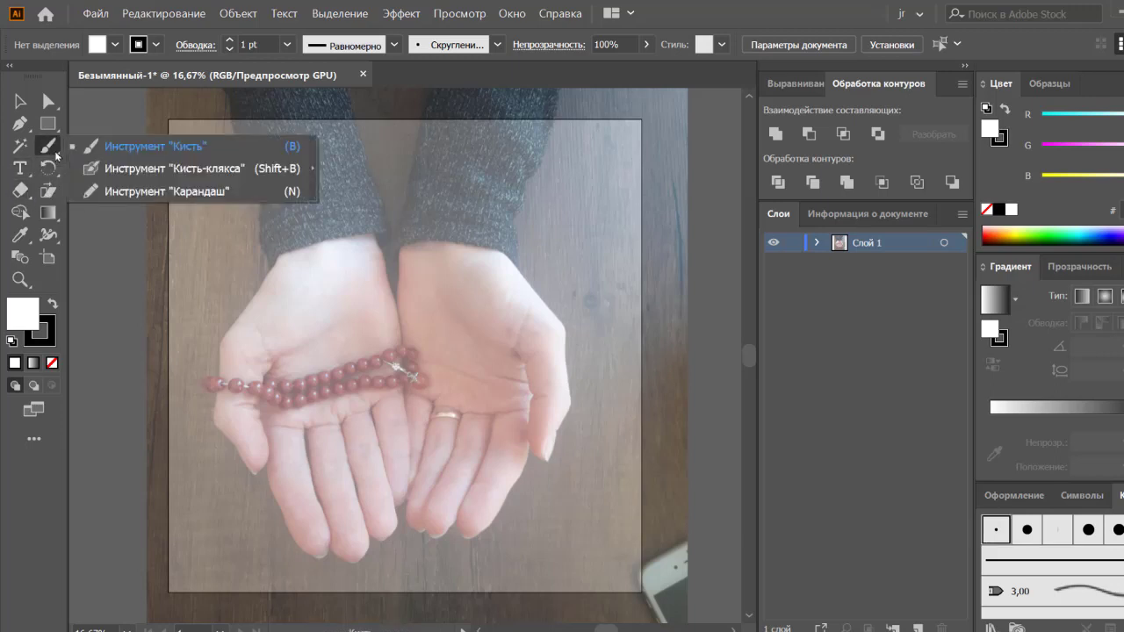
# Step: Pencil-trace the left thumb and palm edge, give the outline a 2 pt stroke, and review the Pencil options
pyautogui.moveTo(55, 155); pyautogui.dragTo(96, 191)
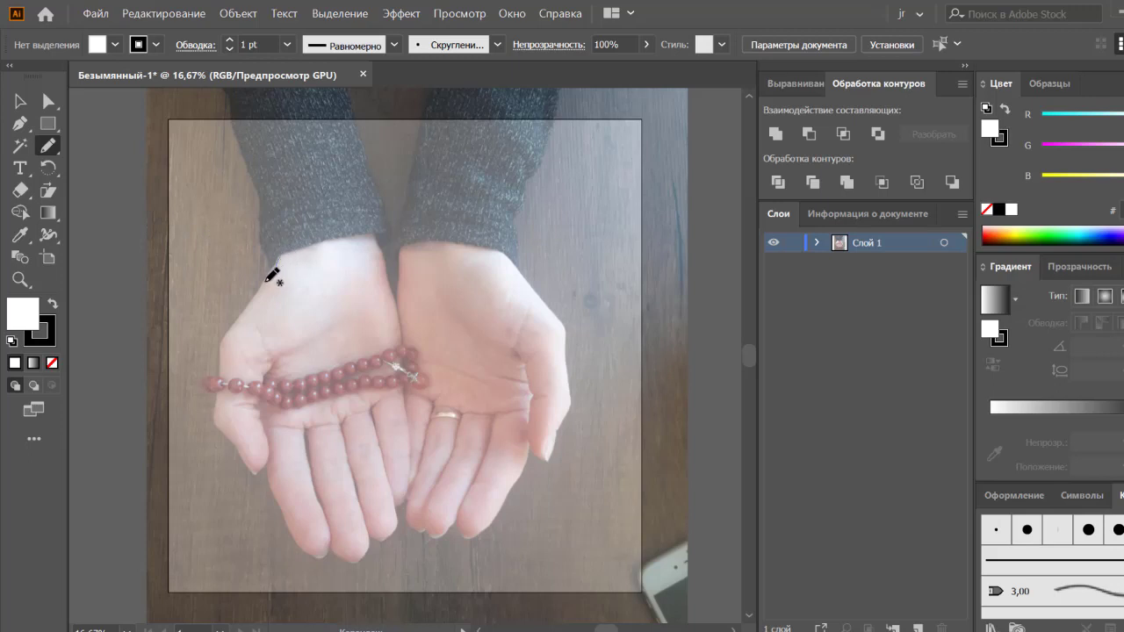
pyautogui.moveTo(272, 275)
pyautogui.mouseDown()
pyautogui.moveTo(219, 368)
pyautogui.moveTo(219, 413)
pyautogui.moveTo(261, 474)
pyautogui.moveTo(261, 398)
pyautogui.moveTo(349, 296)
pyautogui.moveTo(351, 274)
pyautogui.moveTo(284, 253)
pyautogui.mouseUp()
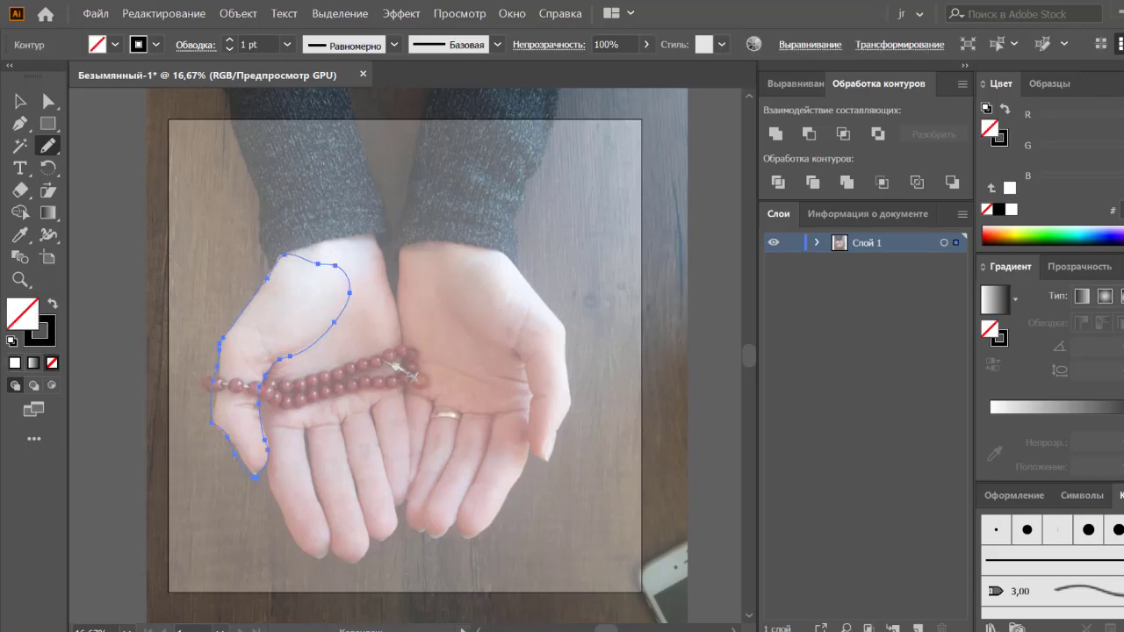
pyautogui.click(288, 44)
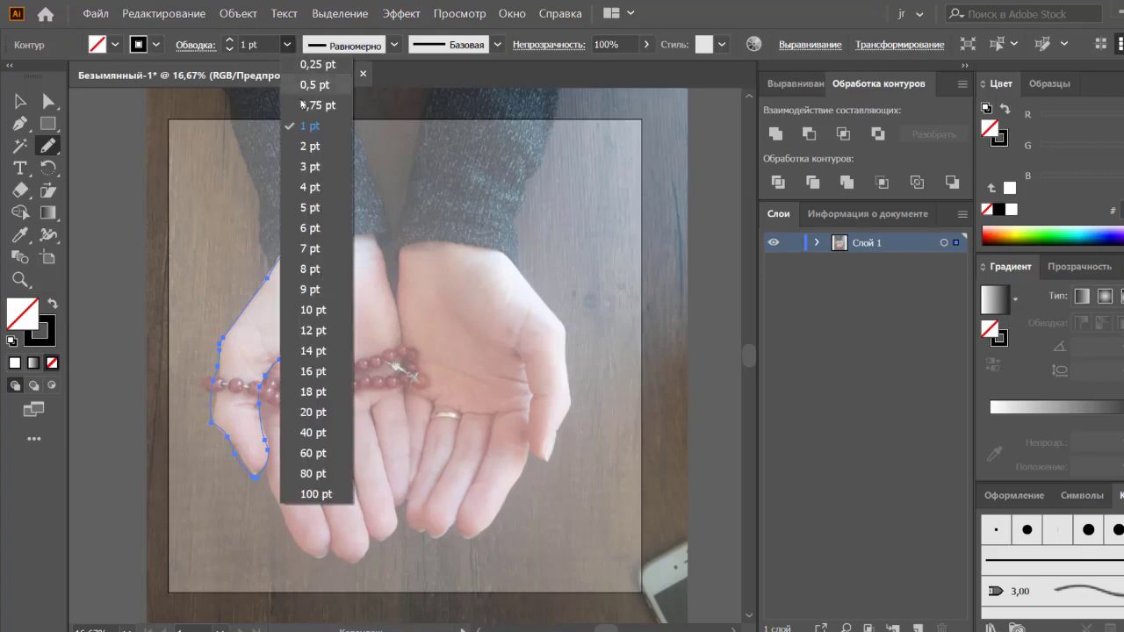
pyautogui.click(310, 146)
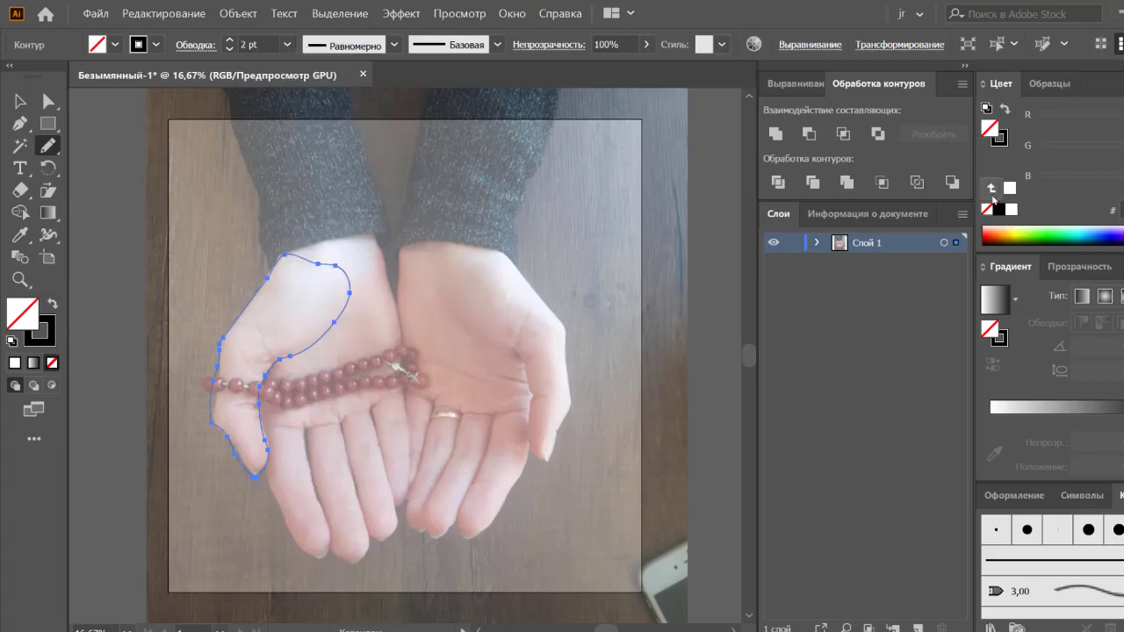
pyautogui.doubleClick(48, 146)
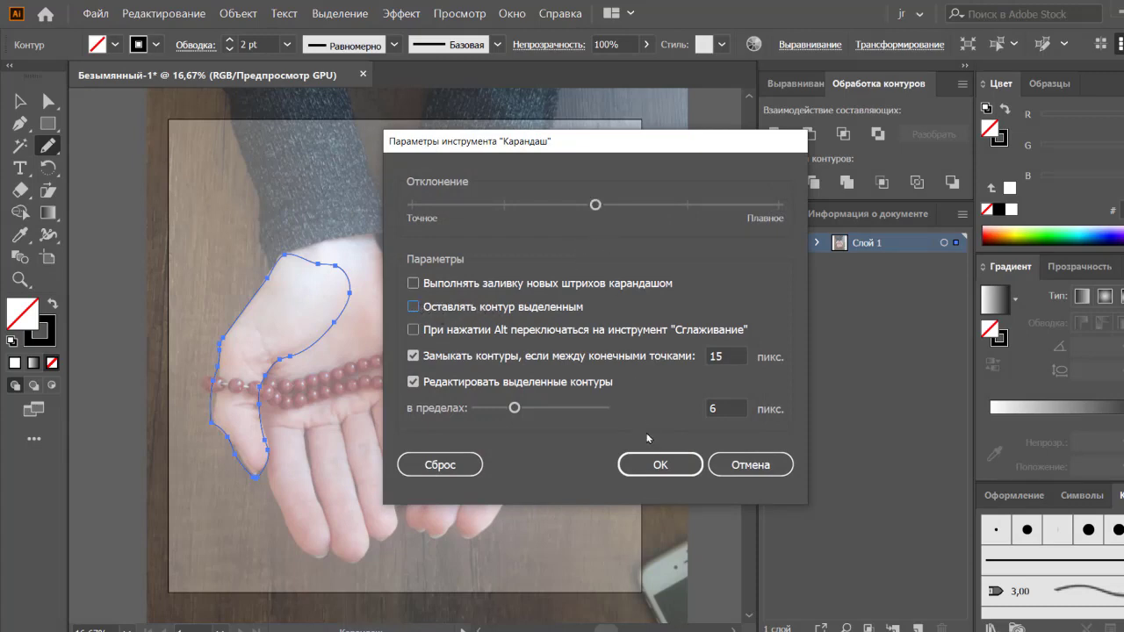
pyautogui.click(660, 464)
pyautogui.click(19, 101)
# Step: Pencil-trace the palm edge from the wrist, undoing one bad stroke
pyautogui.click(125, 141)
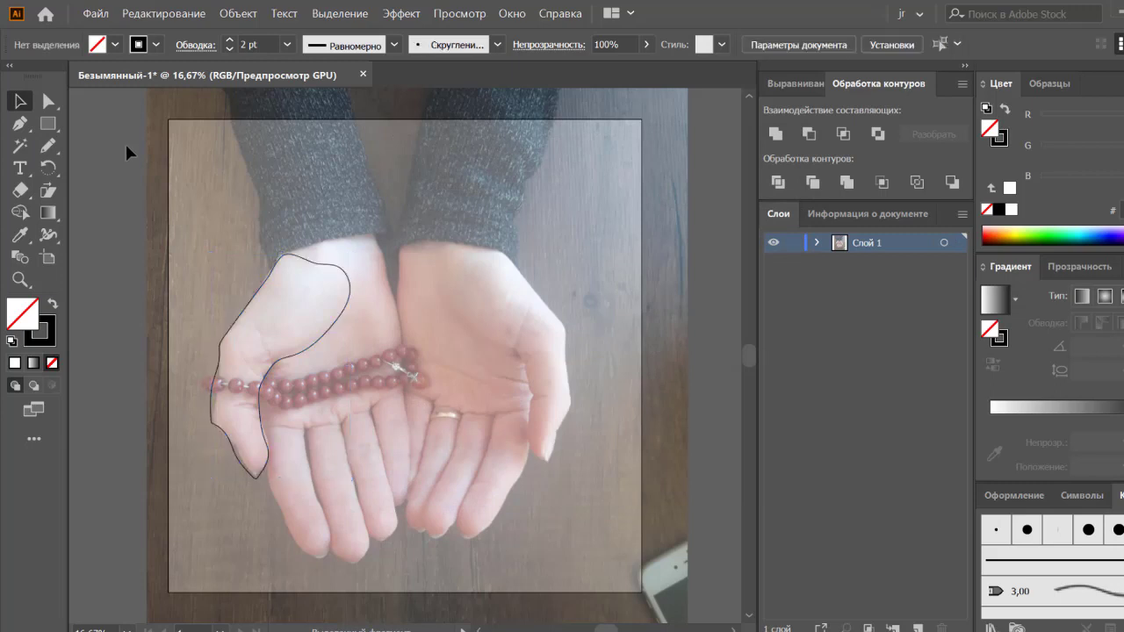
pyautogui.click(48, 146)
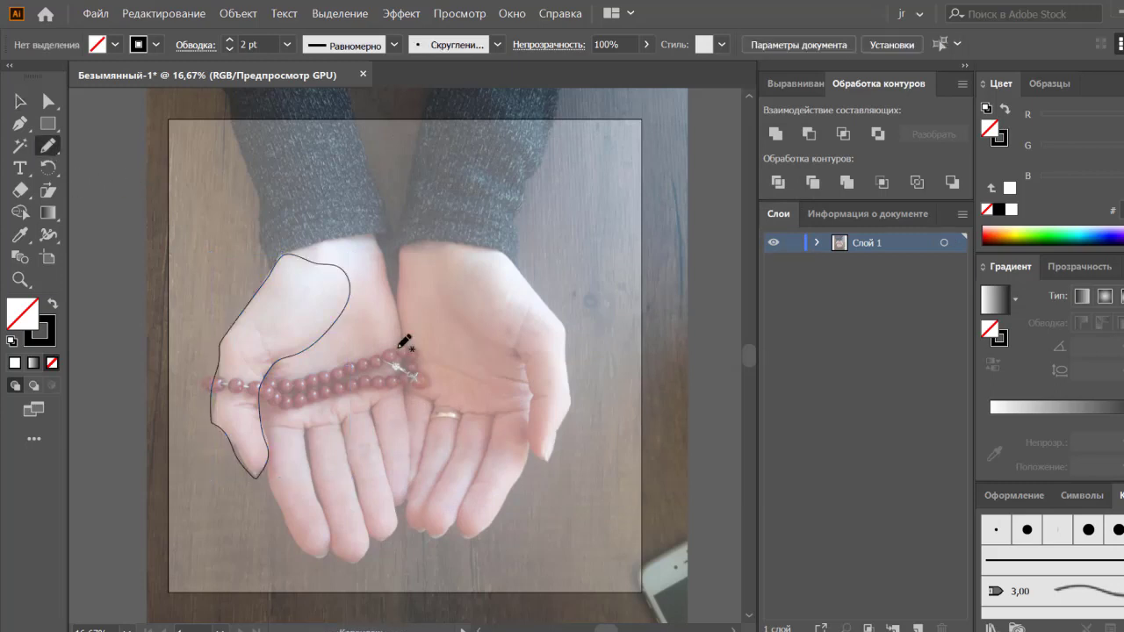
pyautogui.moveTo(282, 257)
pyautogui.mouseDown()
pyautogui.moveTo(370, 235)
pyautogui.moveTo(400, 358)
pyautogui.moveTo(397, 502)
pyautogui.moveTo(401, 488)
pyautogui.mouseUp()
pyautogui.hotkey('ctrl', 'z')
pyautogui.moveTo(301, 253)
pyautogui.mouseDown()
pyautogui.moveTo(366, 235)
pyautogui.moveTo(392, 267)
pyautogui.moveTo(405, 386)
pyautogui.moveTo(352, 421)
pyautogui.moveTo(301, 430)
pyautogui.moveTo(252, 420)
pyautogui.moveTo(260, 351)
pyautogui.moveTo(317, 297)
pyautogui.moveTo(285, 255)
pyautogui.mouseUp()
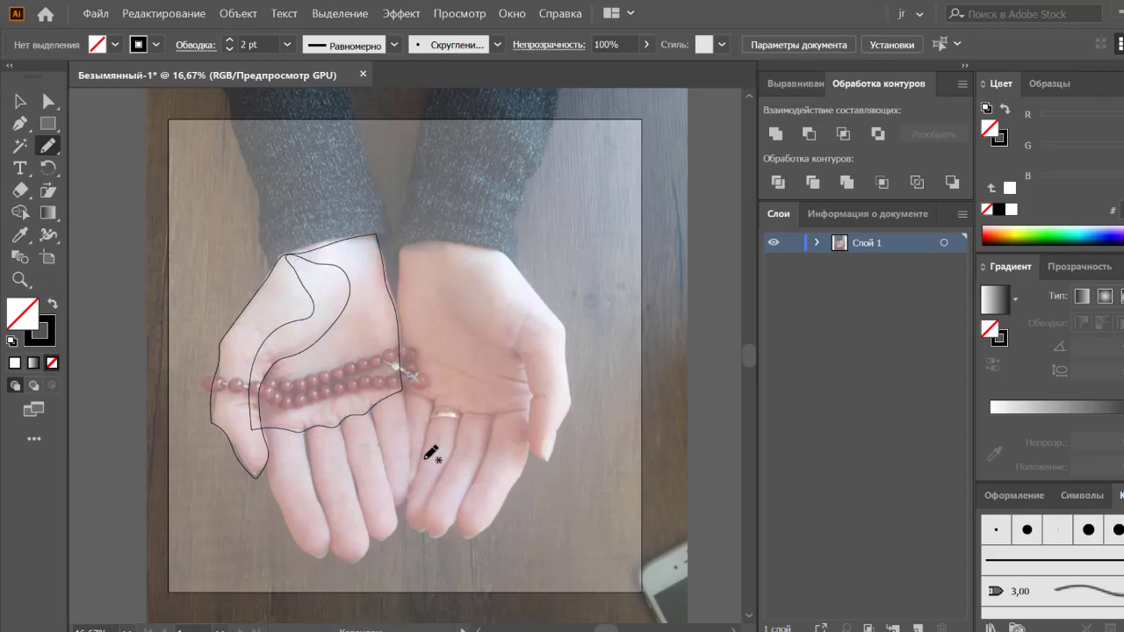
# Step: Trace two fingers and two lines along the bead string
pyautogui.moveTo(406, 387)
pyautogui.mouseDown()
pyautogui.moveTo(396, 505)
pyautogui.moveTo(375, 405)
pyautogui.moveTo(401, 381)
pyautogui.mouseUp()
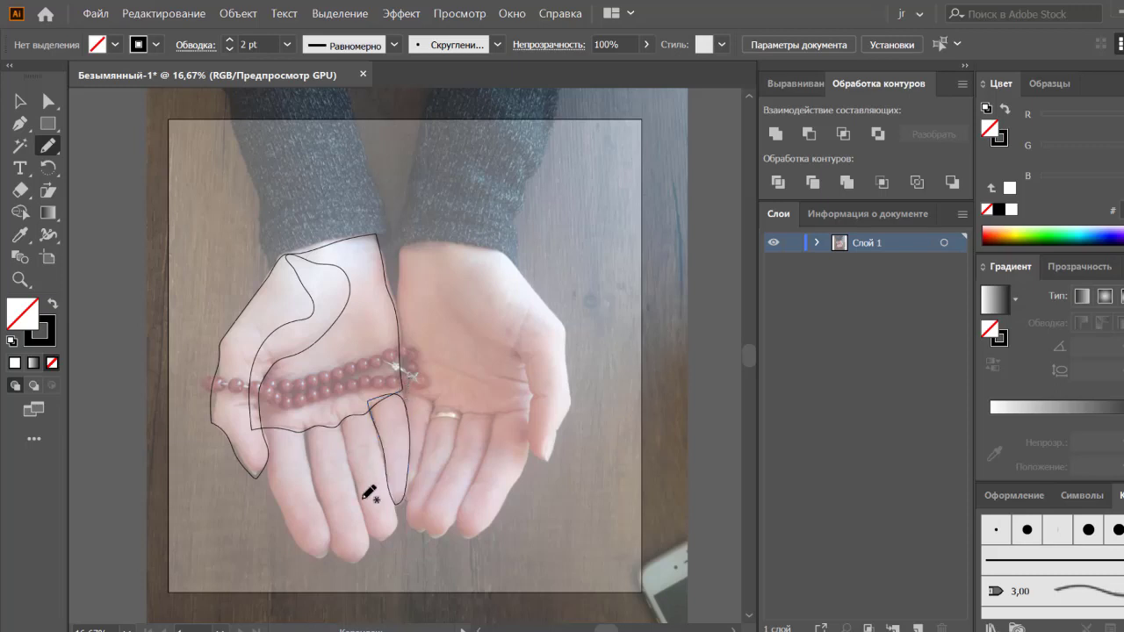
pyautogui.moveTo(305, 426)
pyautogui.mouseDown()
pyautogui.moveTo(330, 526)
pyautogui.moveTo(310, 550)
pyautogui.moveTo(266, 443)
pyautogui.moveTo(352, 415)
pyautogui.moveTo(343, 437)
pyautogui.moveTo(368, 533)
pyautogui.moveTo(351, 558)
pyautogui.moveTo(319, 518)
pyautogui.moveTo(312, 461)
pyautogui.moveTo(319, 416)
pyautogui.moveTo(347, 418)
pyautogui.moveTo(379, 399)
pyautogui.moveTo(399, 503)
pyautogui.moveTo(390, 537)
pyautogui.moveTo(363, 519)
pyautogui.moveTo(336, 419)
pyautogui.moveTo(374, 403)
pyautogui.mouseUp()
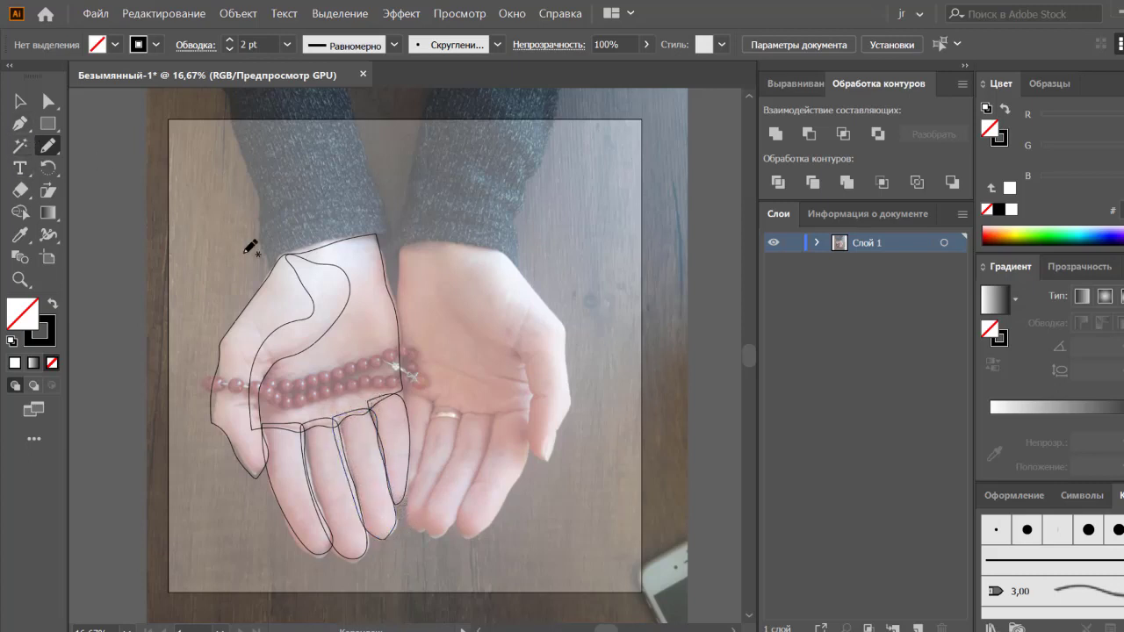
pyautogui.moveTo(208, 380)
pyautogui.mouseDown()
pyautogui.moveTo(286, 392)
pyautogui.moveTo(399, 373)
pyautogui.moveTo(414, 330)
pyautogui.moveTo(395, 299)
pyautogui.moveTo(395, 265)
pyautogui.mouseUp()
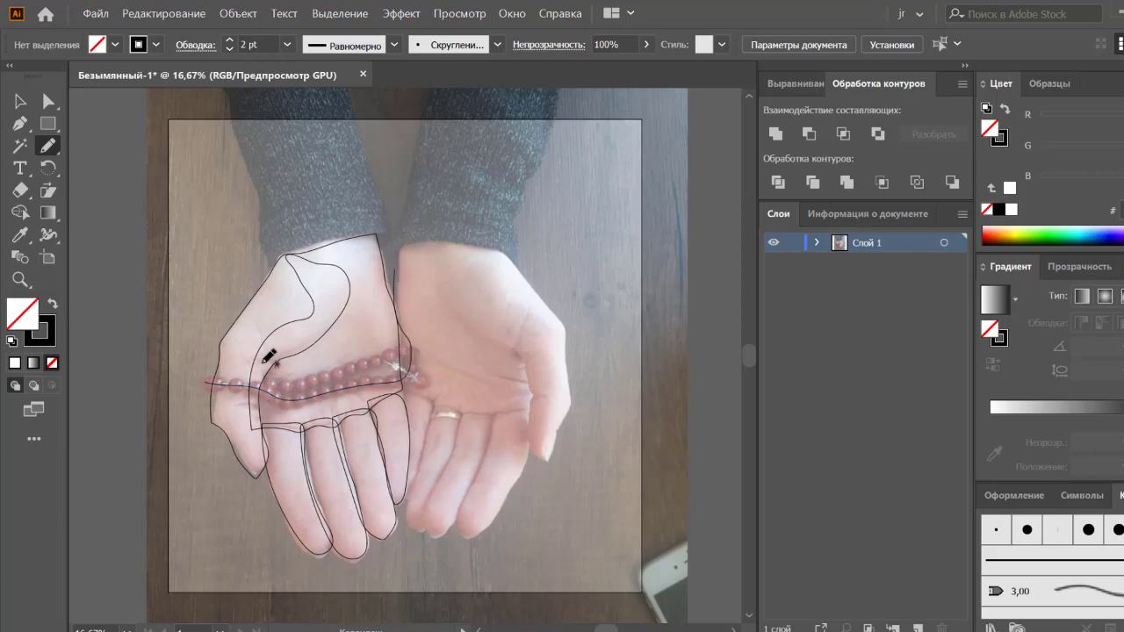
pyautogui.moveTo(220, 379)
pyautogui.mouseDown()
pyautogui.moveTo(279, 395)
pyautogui.moveTo(267, 384)
pyautogui.moveTo(370, 365)
pyautogui.moveTo(409, 333)
pyautogui.moveTo(397, 265)
pyautogui.mouseUp()
# Step: Select all the traced hand paths and group them
pyautogui.press('v')
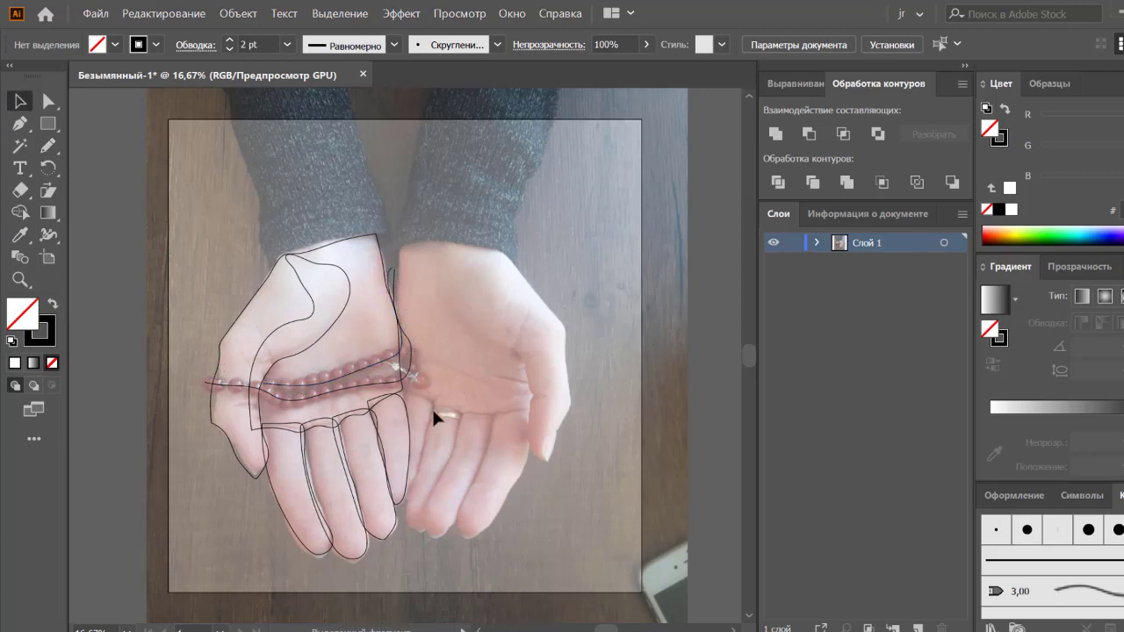
pyautogui.click(238, 257)
pyautogui.click(378, 273)
pyautogui.hotkey('ctrl', 'a')
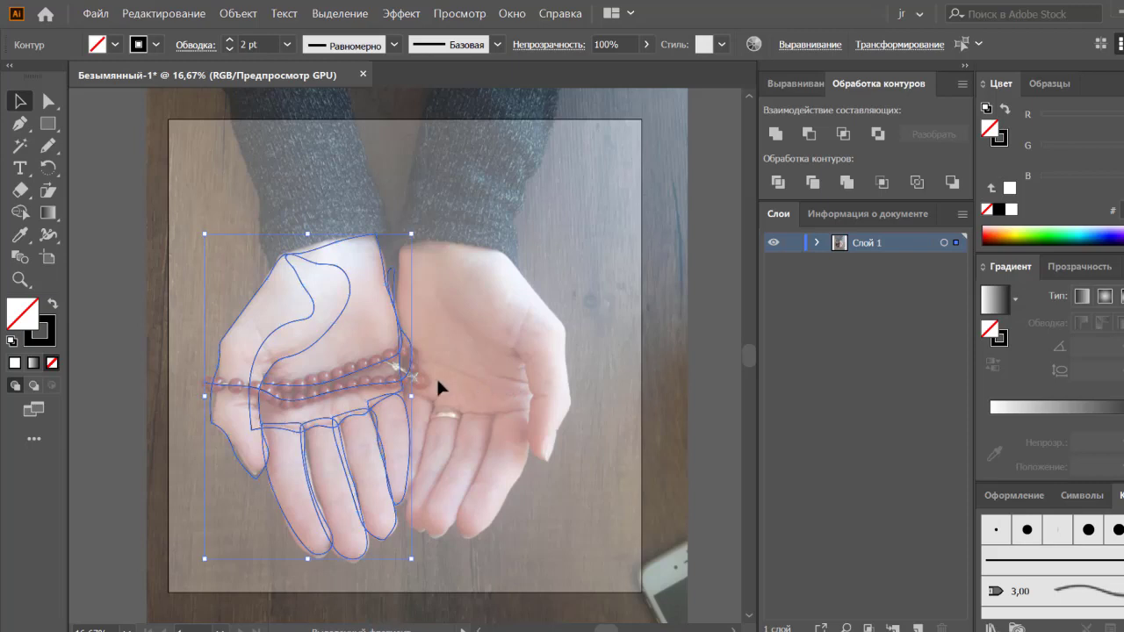
pyautogui.click(816, 243)
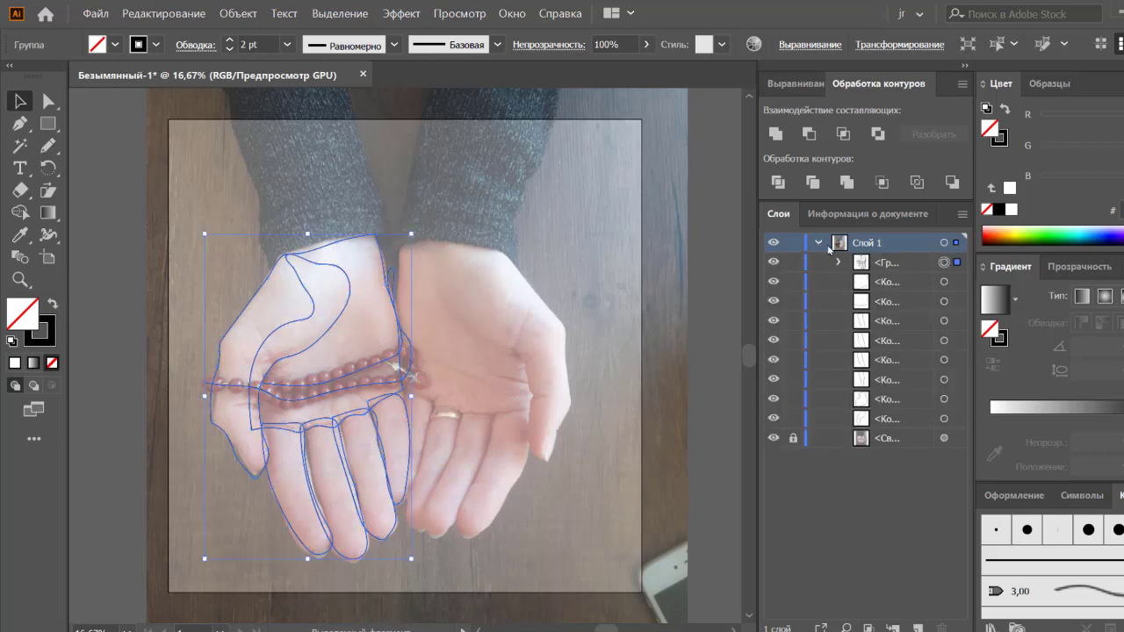
pyautogui.click(474, 239)
pyautogui.moveTo(474, 239); pyautogui.dragTo(186, 544)
pyautogui.hotkey('ctrl', 'g')
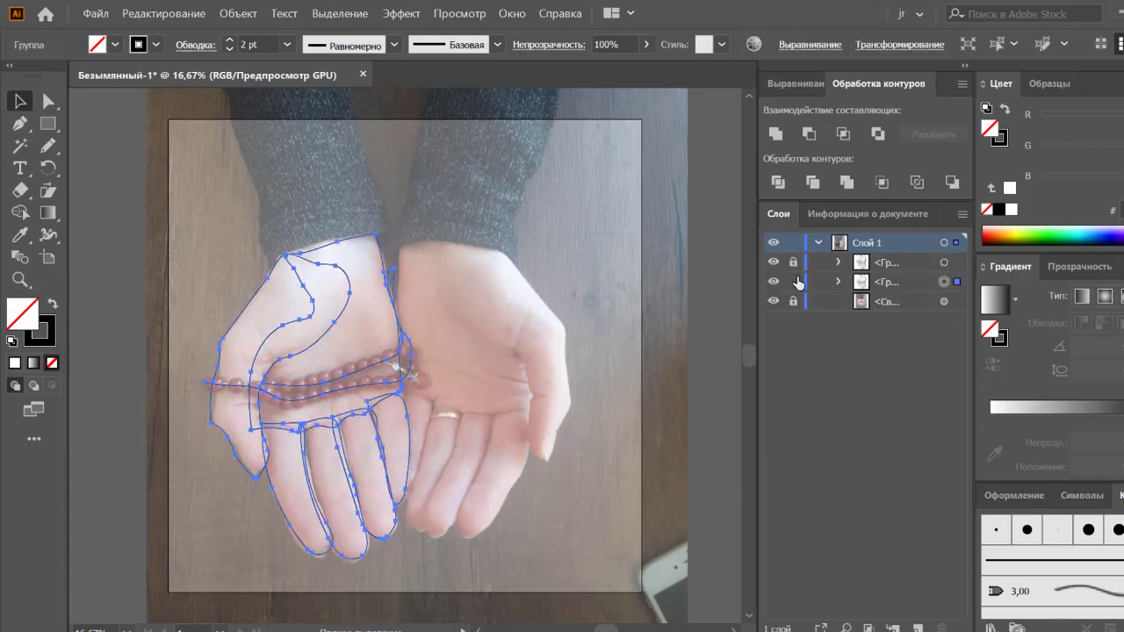
# Step: Fill the hand group orange with no stroke and expand it in the Layers panel
pyautogui.click(794, 281)
pyautogui.click(792, 262)
pyautogui.click(943, 262)
pyautogui.hotkey('shift', 'x')
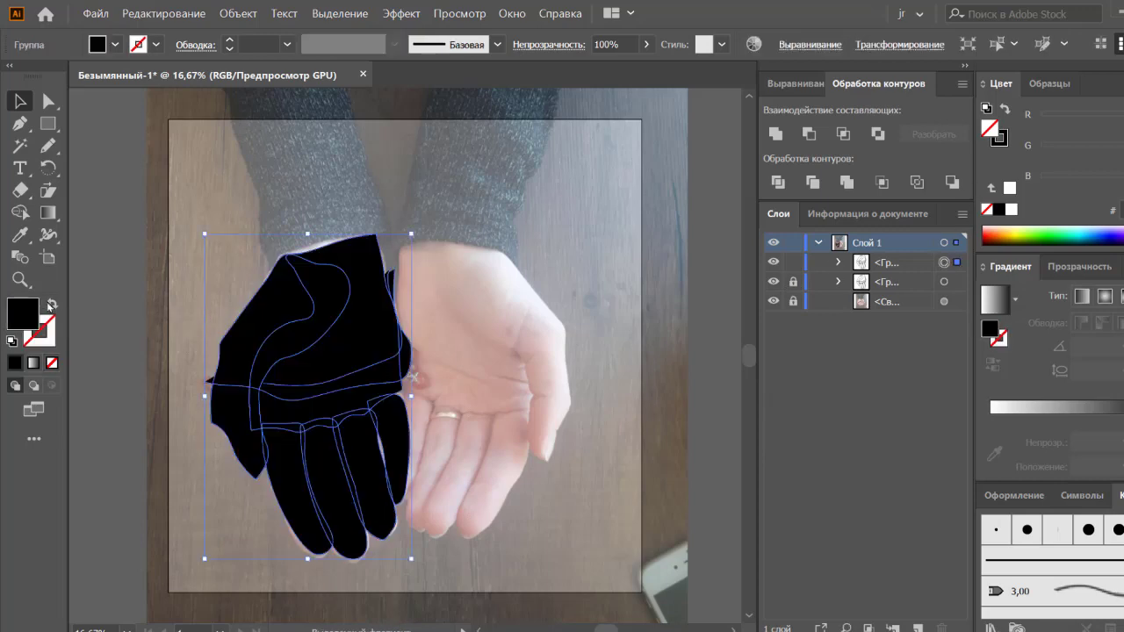
pyautogui.click(1007, 228)
pyautogui.click(1006, 229)
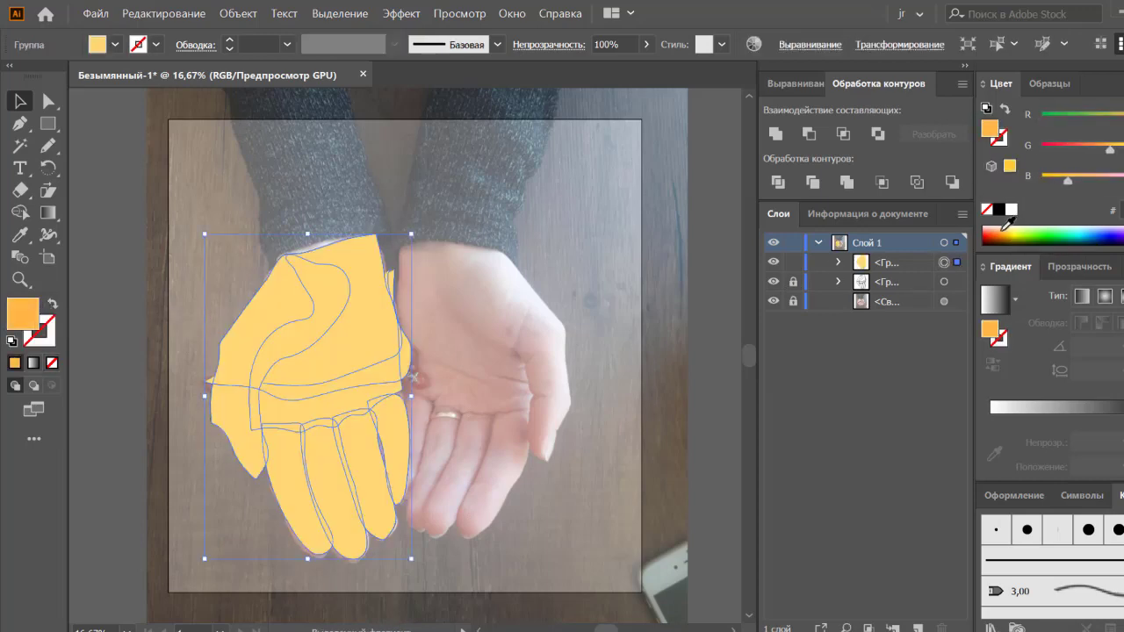
pyautogui.click(838, 263)
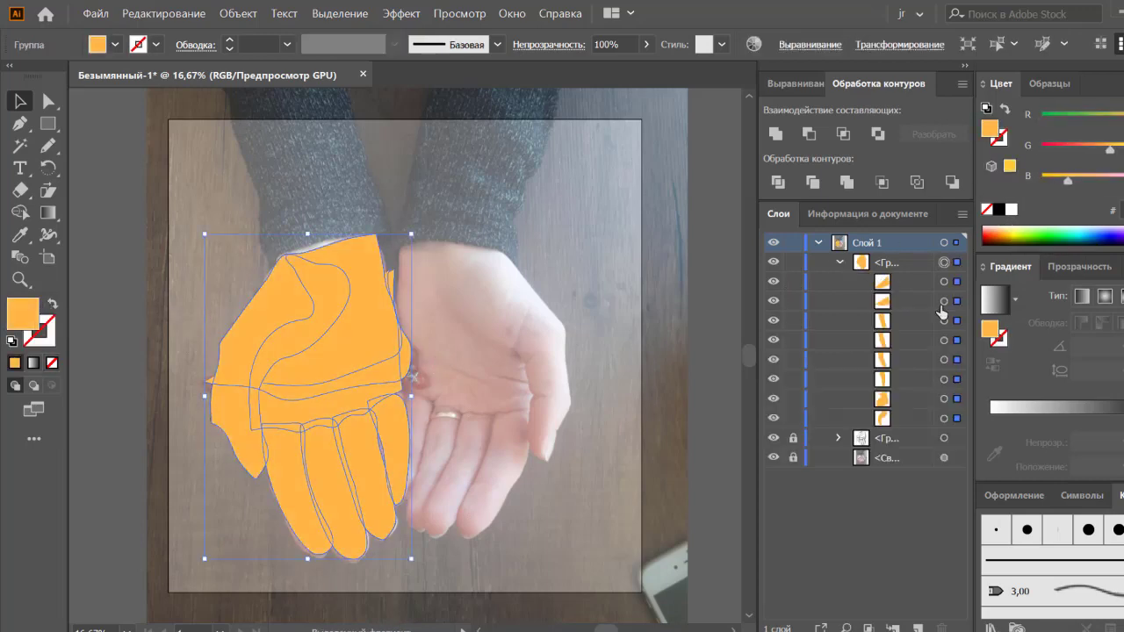
pyautogui.click(944, 418)
pyautogui.click(944, 281)
# Step: Give the palm crease paths no fill and a 12 pt black dotted bead-brush stroke
pyautogui.keyDown('shift'); pyautogui.click(944, 300); pyautogui.keyUp('shift')
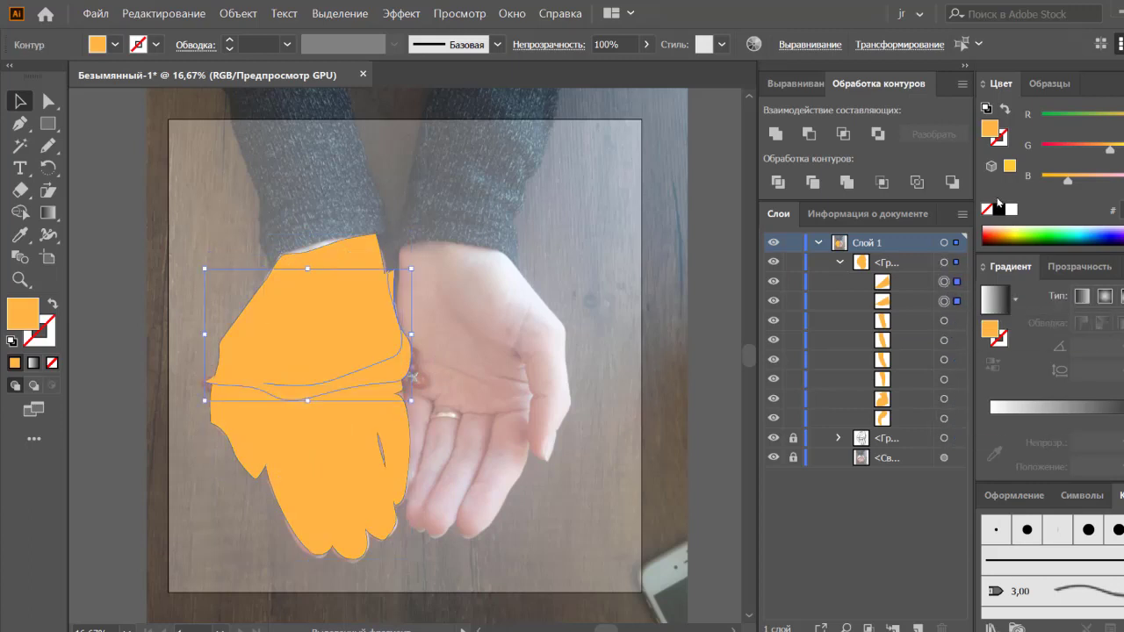
pyautogui.click(52, 303)
pyautogui.click(999, 209)
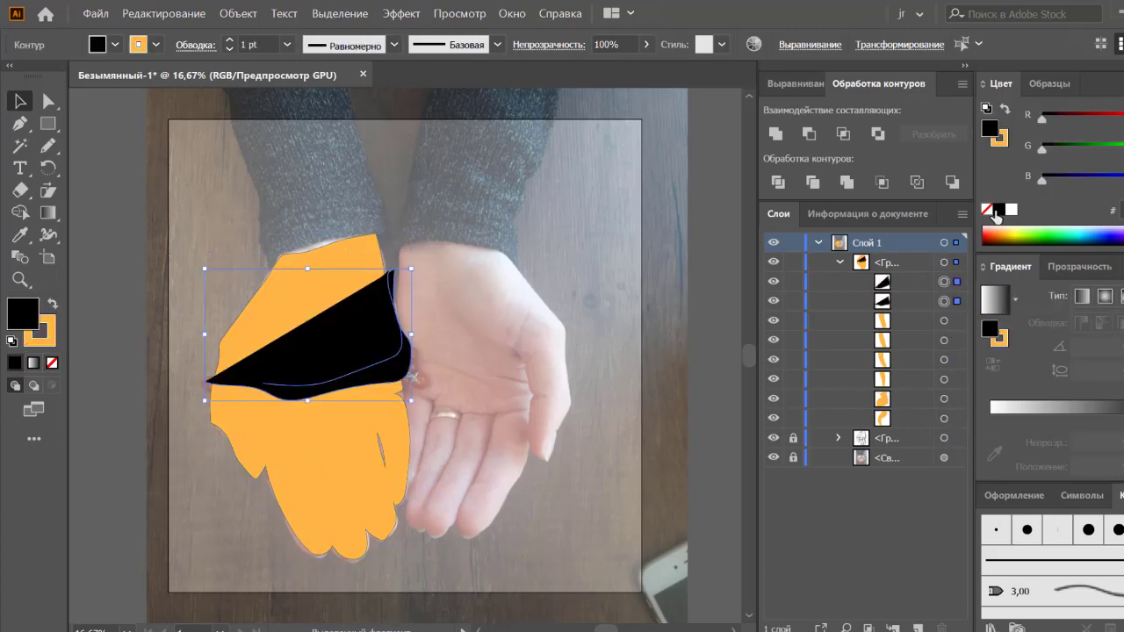
pyautogui.click(54, 303)
pyautogui.click(986, 209)
pyautogui.click(195, 44)
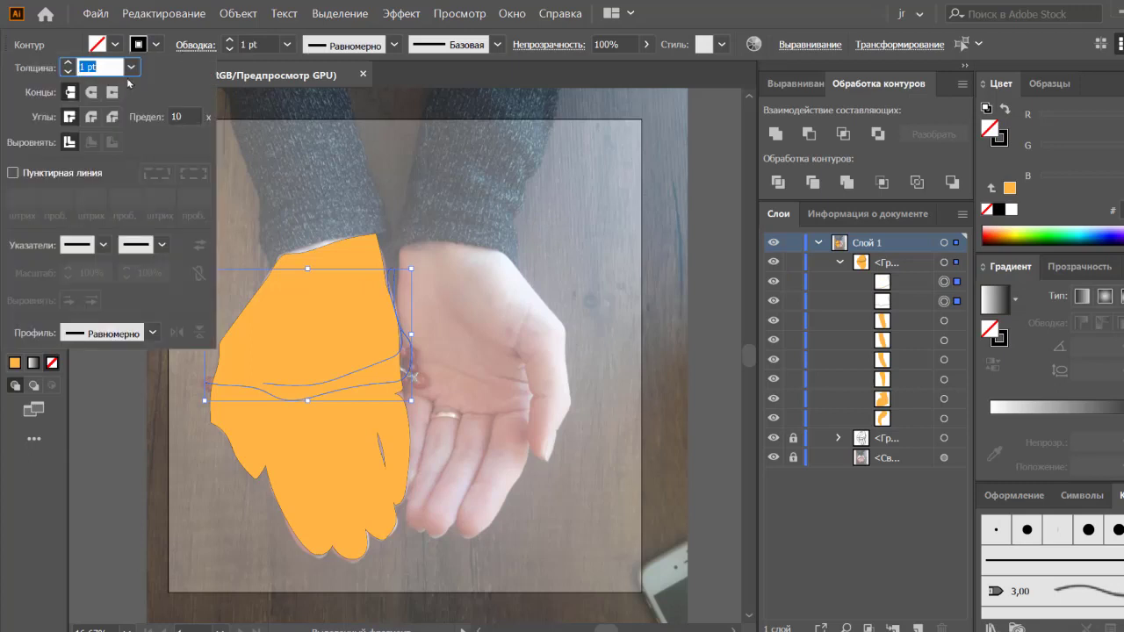
pyautogui.click(130, 67)
pyautogui.click(153, 326)
pyautogui.click(130, 67)
pyautogui.click(151, 348)
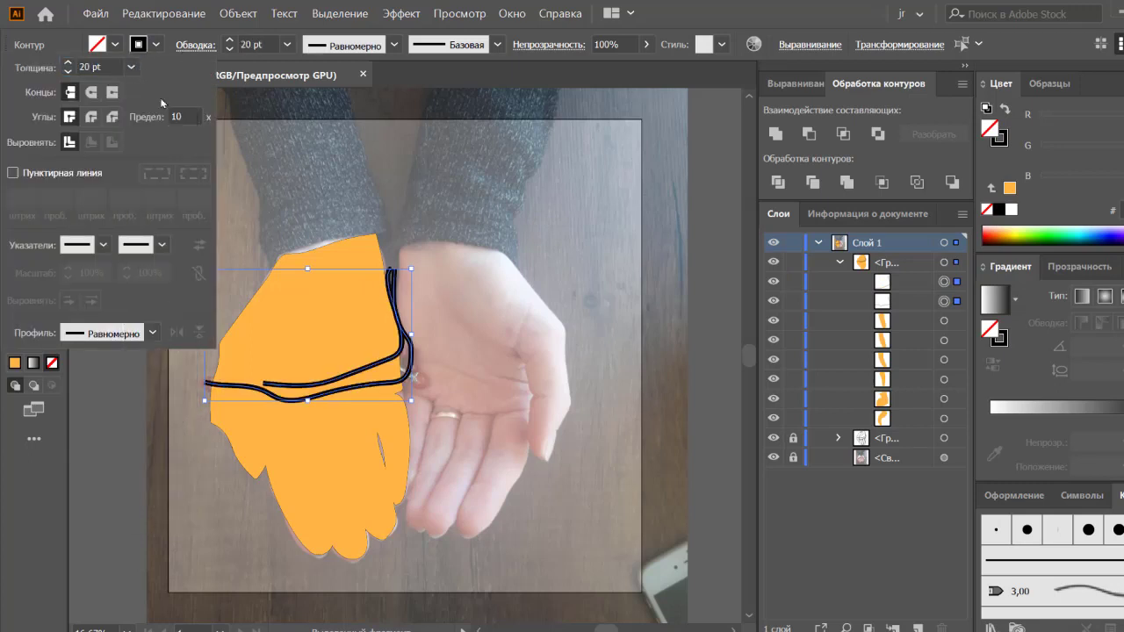
pyautogui.click(130, 67)
pyautogui.click(151, 454)
pyautogui.click(1027, 530)
# Step: Group the four bead-strand paths and add a new layer, Слой 2
pyautogui.click(474, 290)
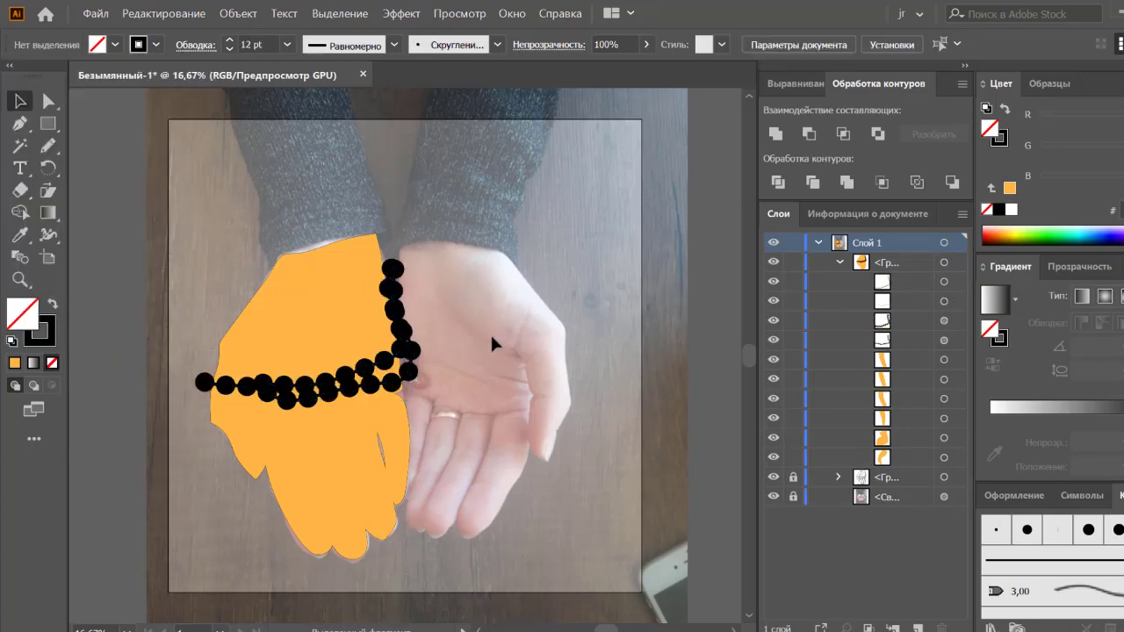
pyautogui.click(388, 423)
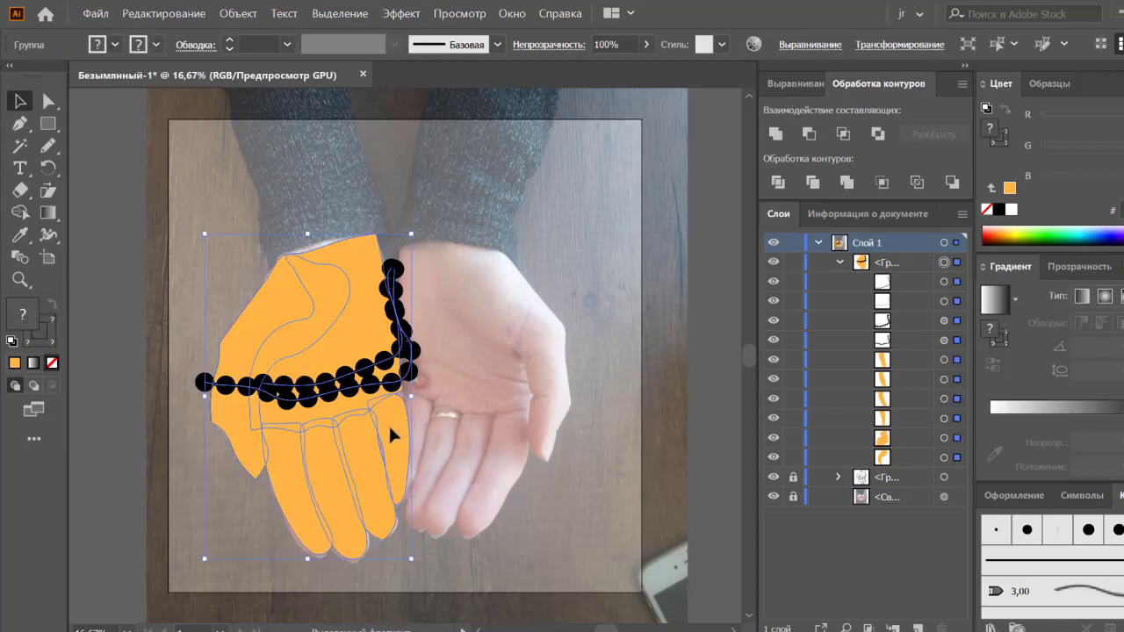
pyautogui.click(621, 400)
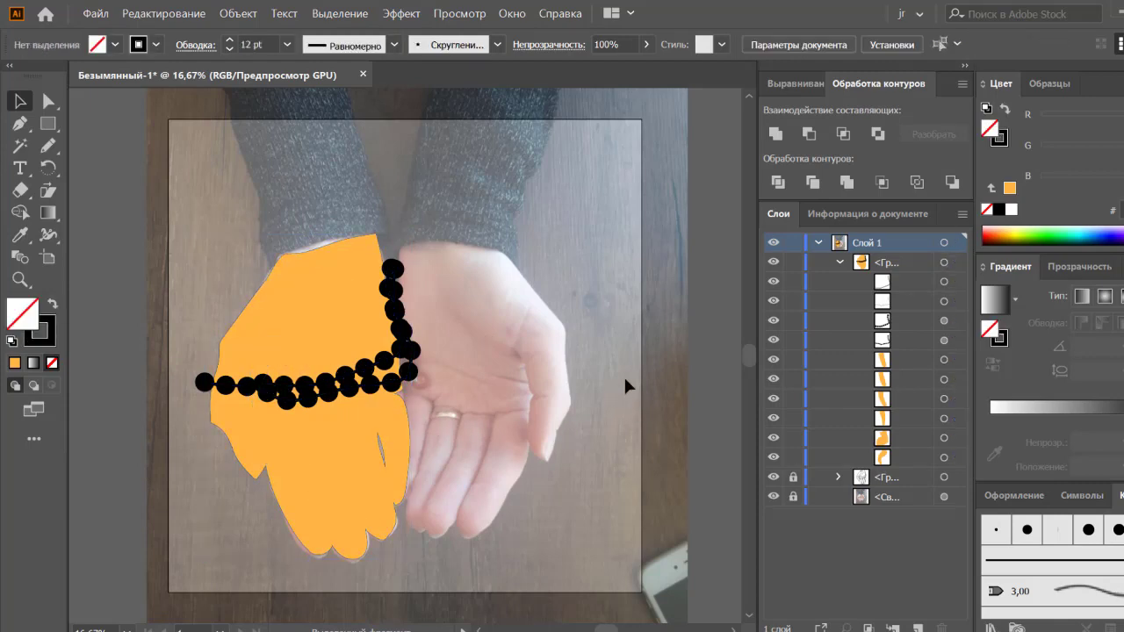
pyautogui.click(943, 281)
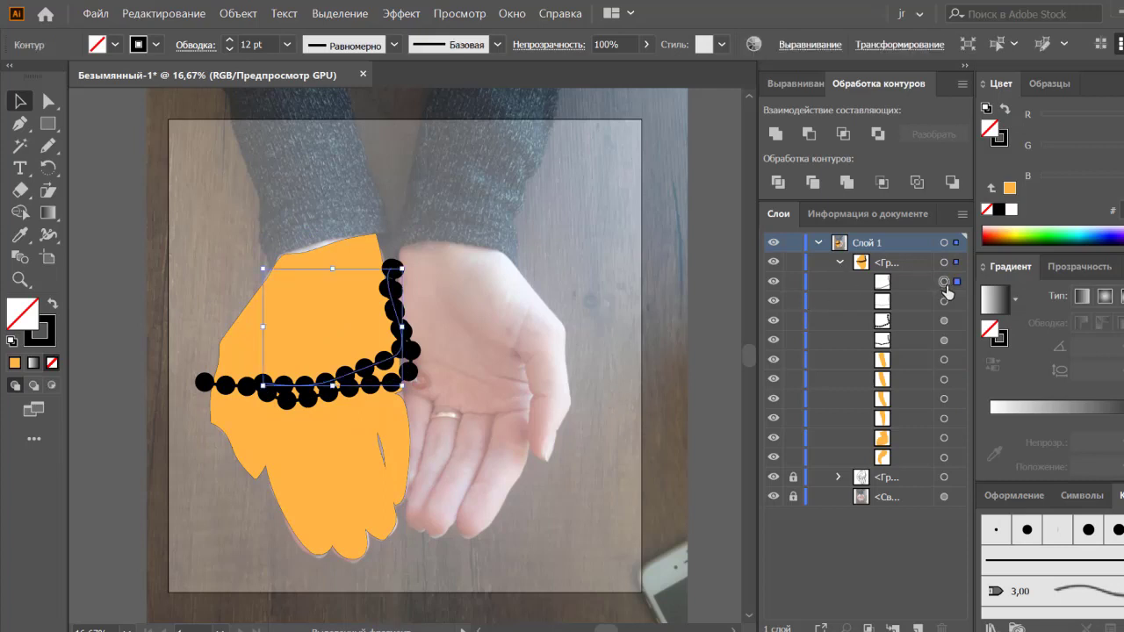
pyautogui.keyDown('shift'); pyautogui.click(944, 300); pyautogui.keyUp('shift')
pyautogui.keyDown('shift'); pyautogui.click(943, 319); pyautogui.keyUp('shift')
pyautogui.keyDown('shift'); pyautogui.click(943, 340); pyautogui.keyUp('shift')
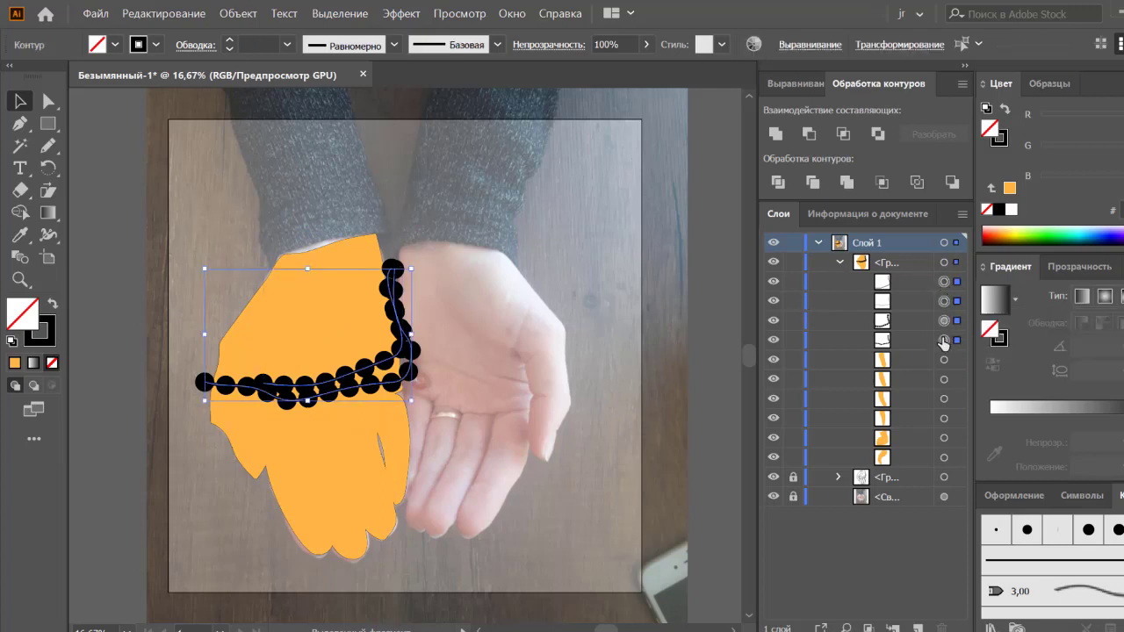
pyautogui.hotkey('ctrl', 'g')
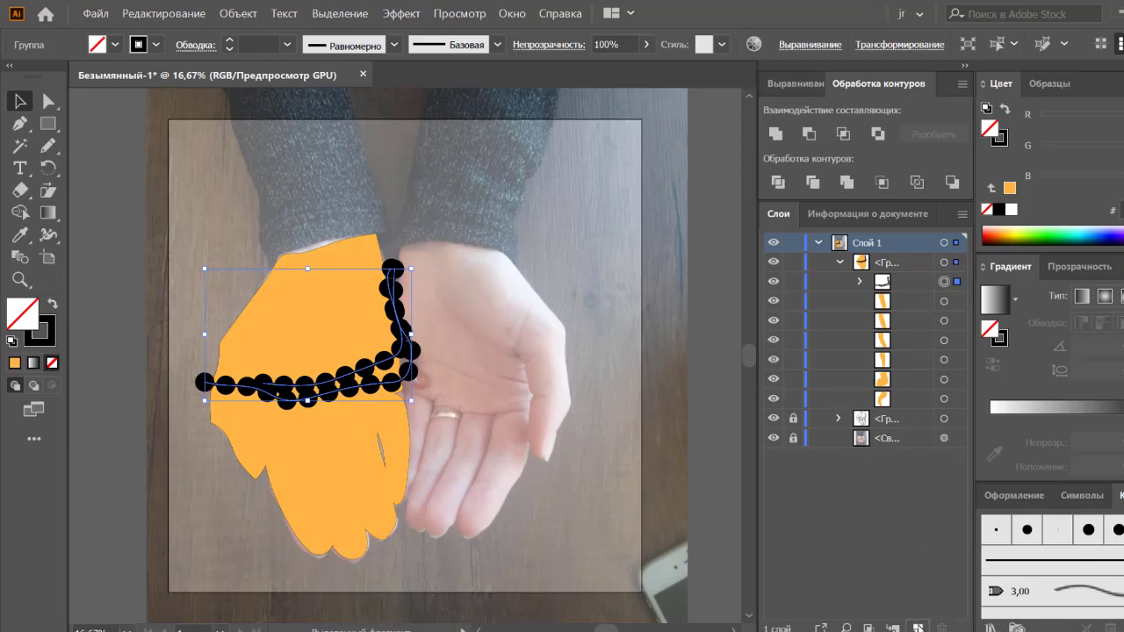
pyautogui.click(917, 627)
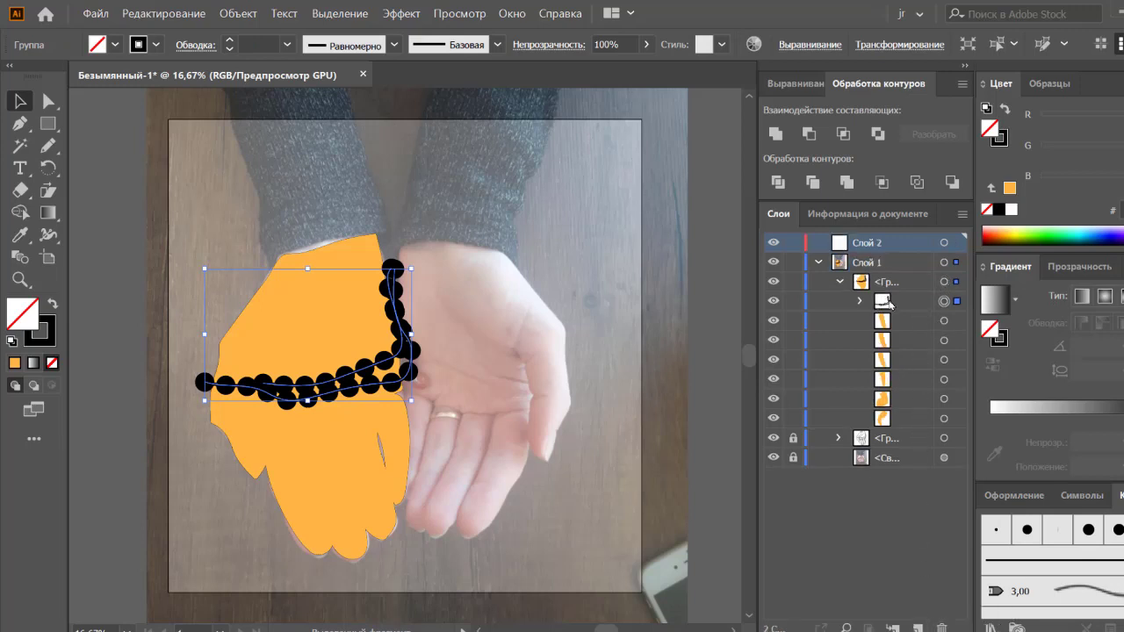
# Step: Move the bead group into Слой 2, toggle a finger path's visibility, and add Слой 3
pyautogui.moveTo(887, 301); pyautogui.dragTo(878, 244)
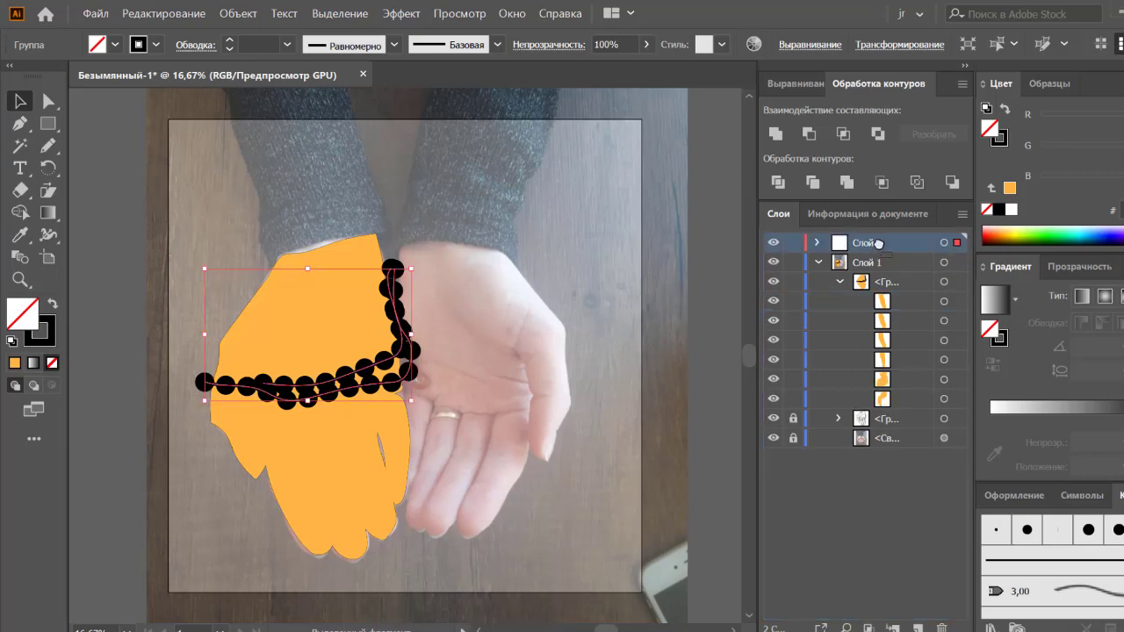
pyautogui.click(945, 301)
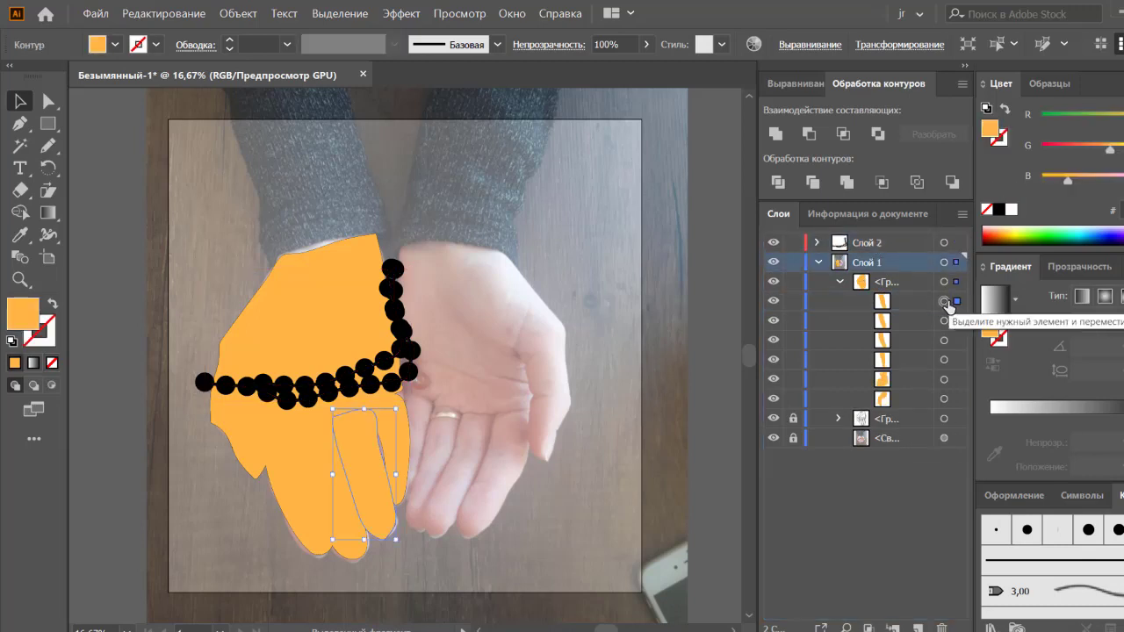
pyautogui.click(773, 302)
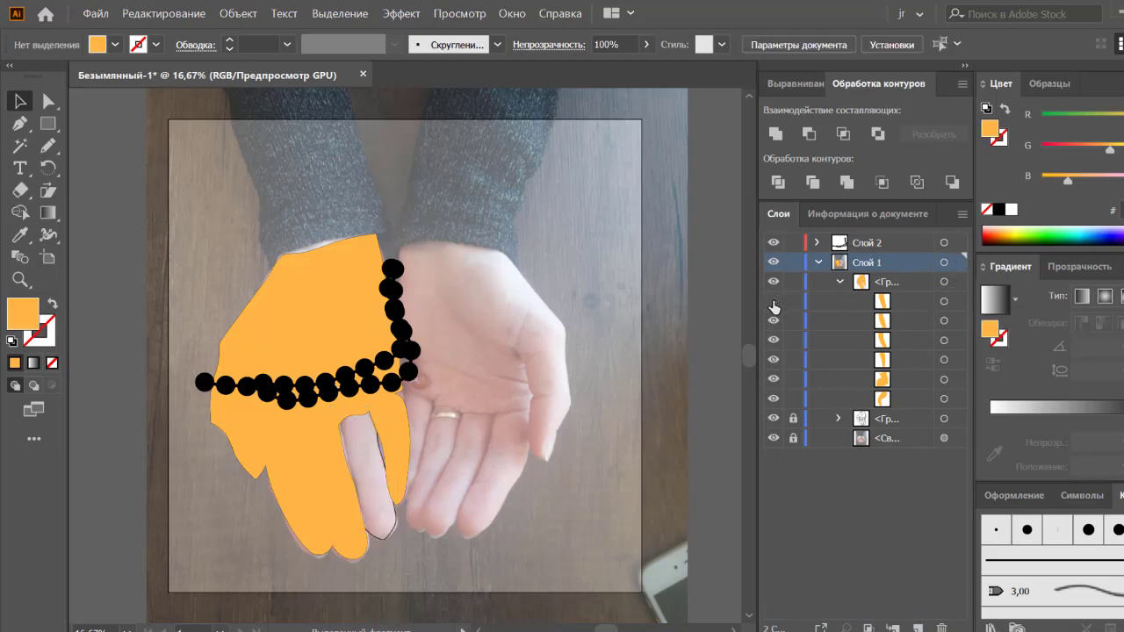
pyautogui.click(774, 302)
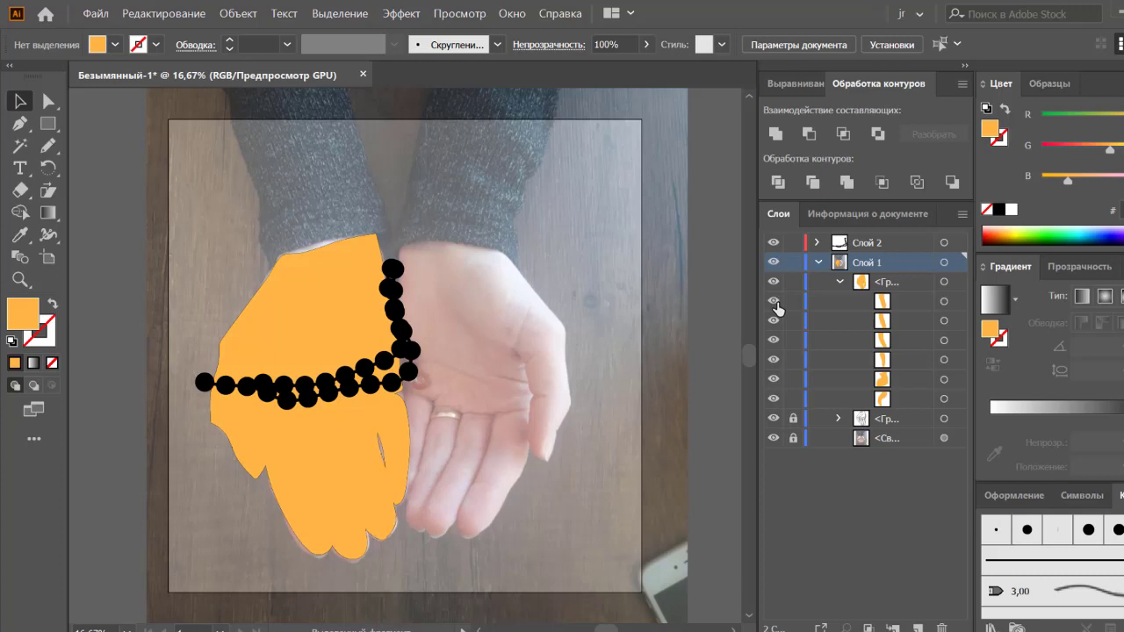
pyautogui.click(944, 302)
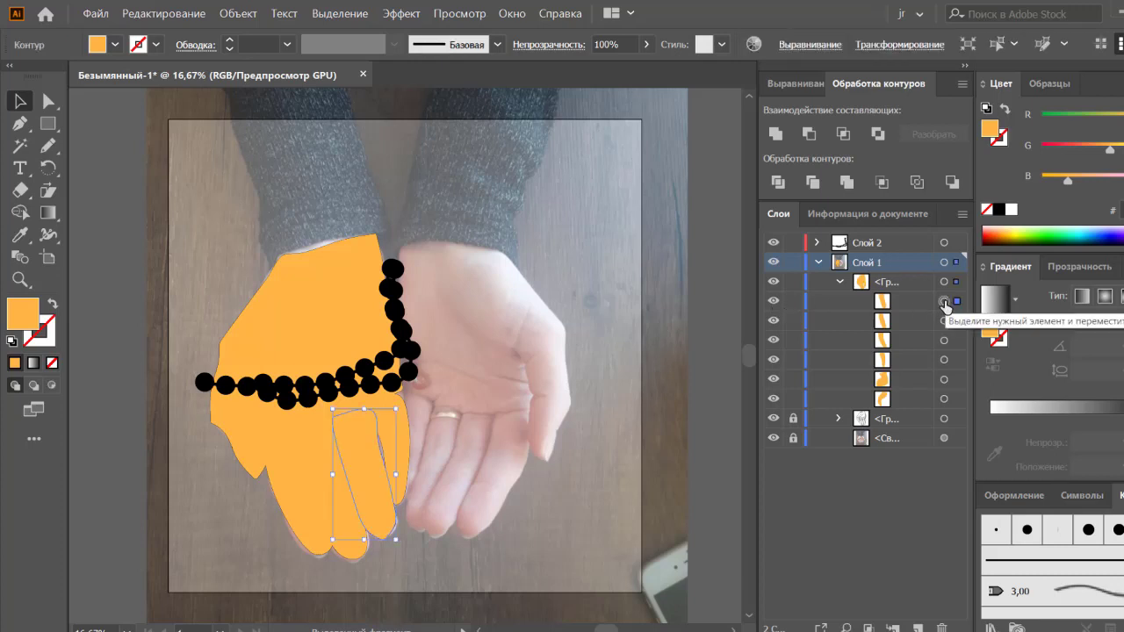
pyautogui.click(943, 302)
pyautogui.click(943, 302)
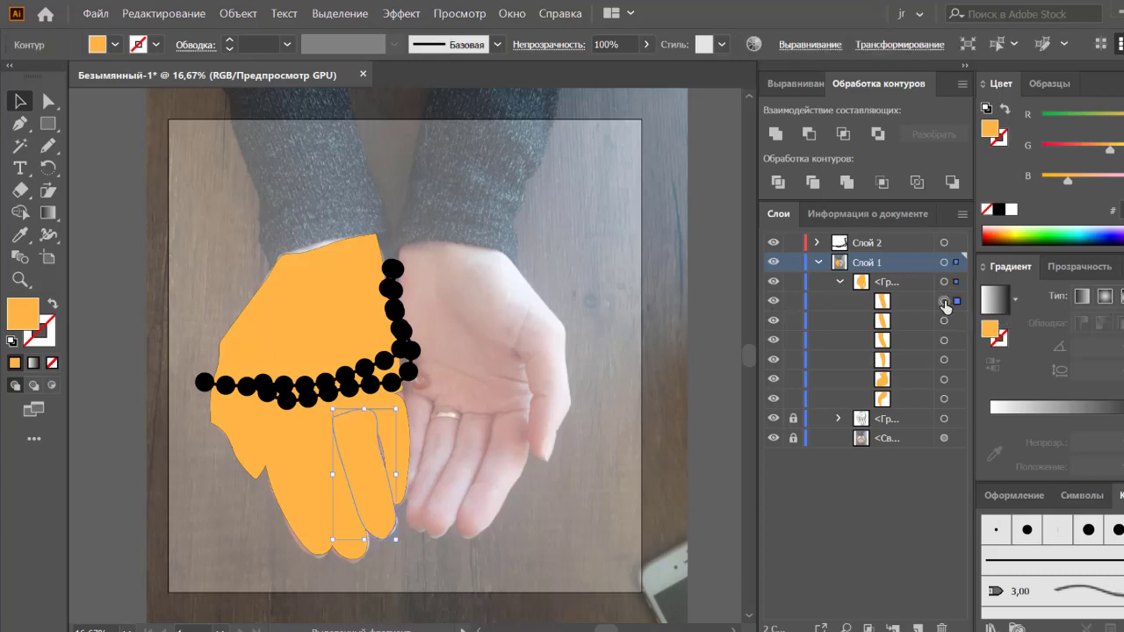
pyautogui.click(919, 627)
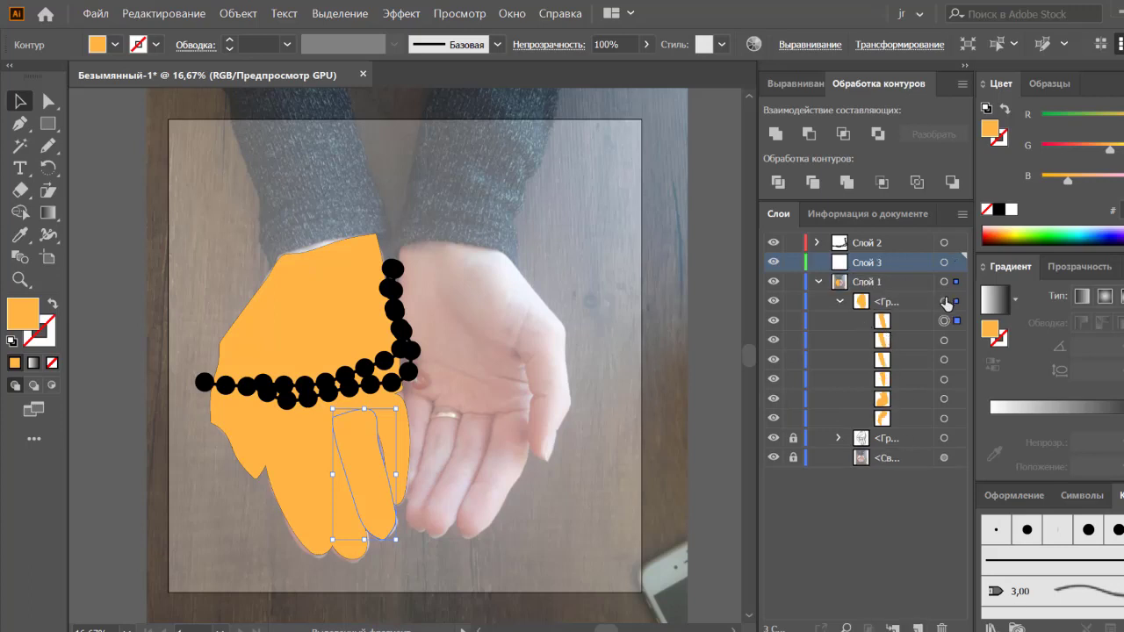
# Step: Move the upper palm shape out of the hand group into Слой 3
pyautogui.click(943, 302)
pyautogui.click(944, 320)
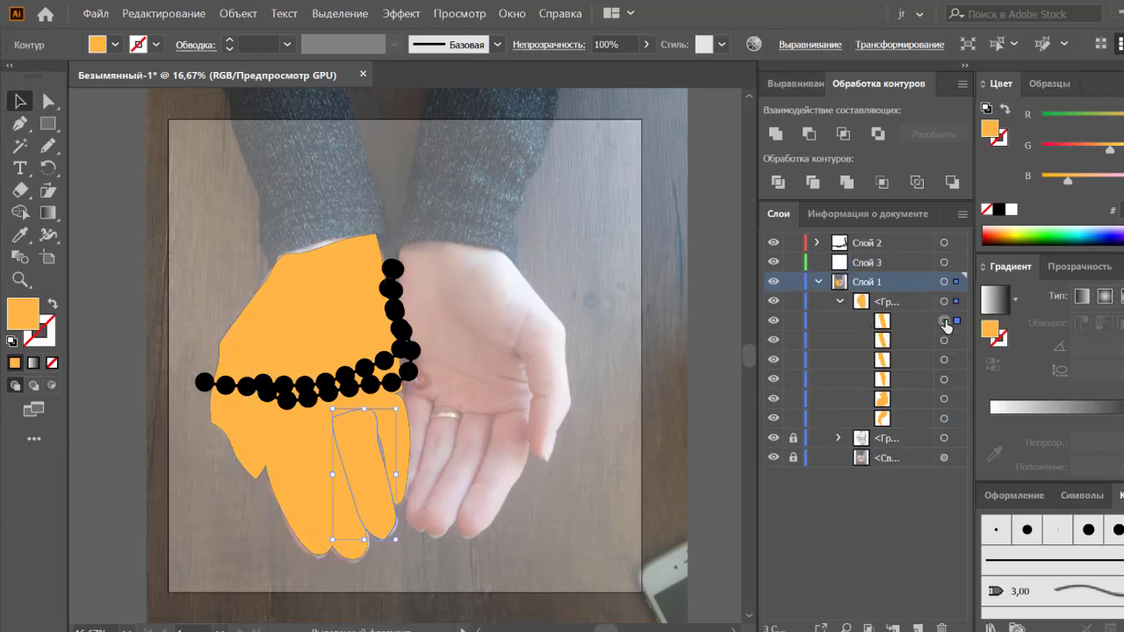
pyautogui.click(942, 419)
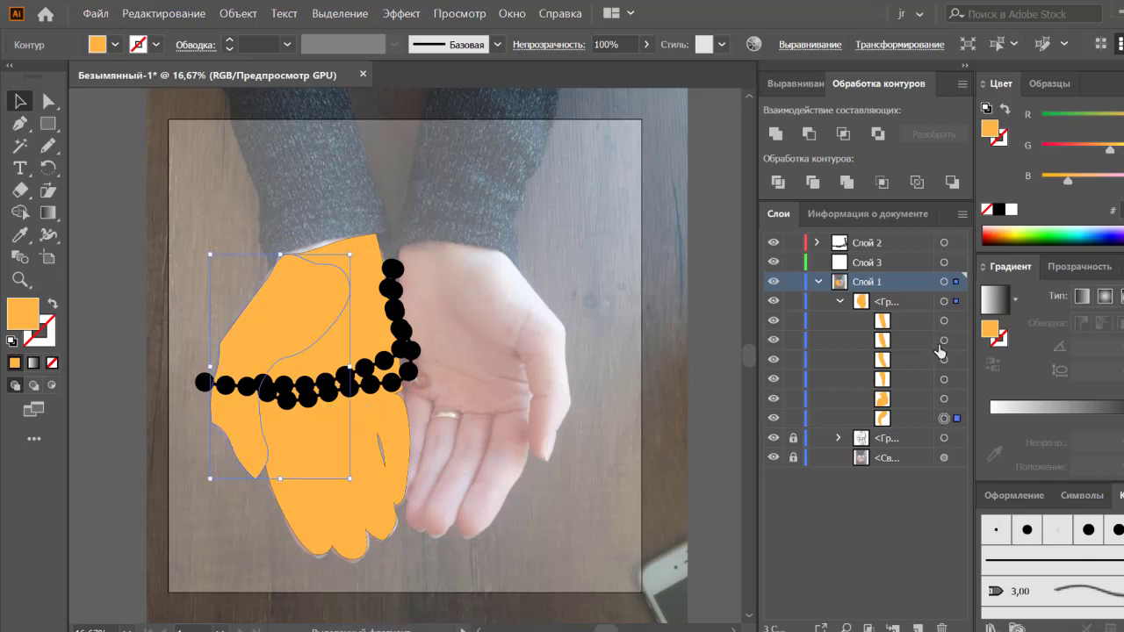
pyautogui.moveTo(905, 423); pyautogui.dragTo(893, 265)
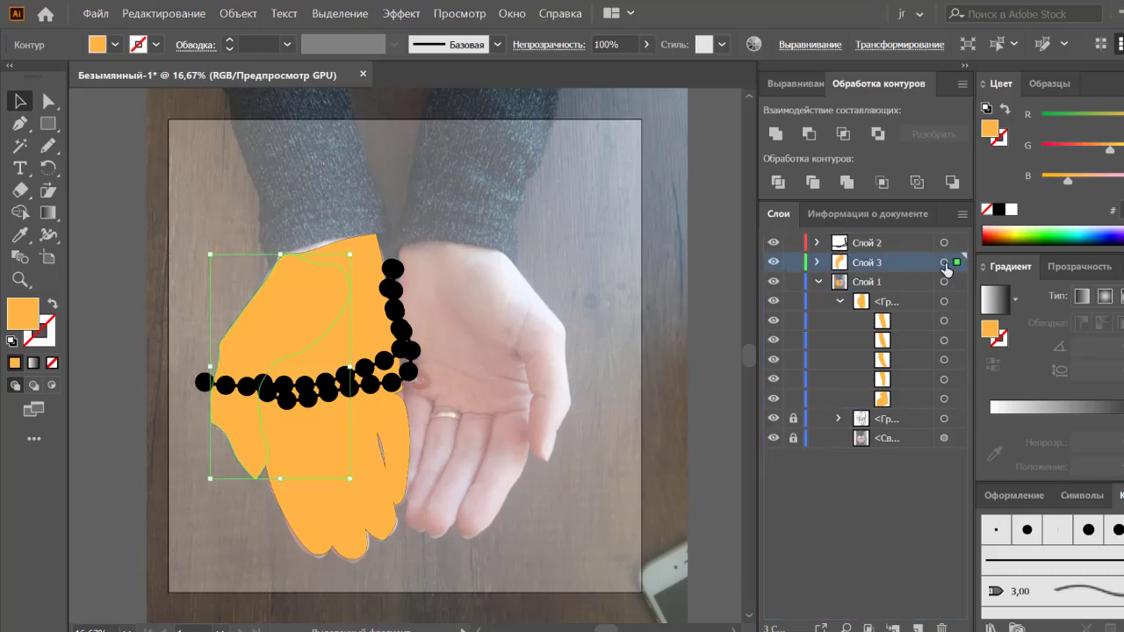
pyautogui.click(944, 262)
pyautogui.hotkey('ctrl', 'shift', 'a')
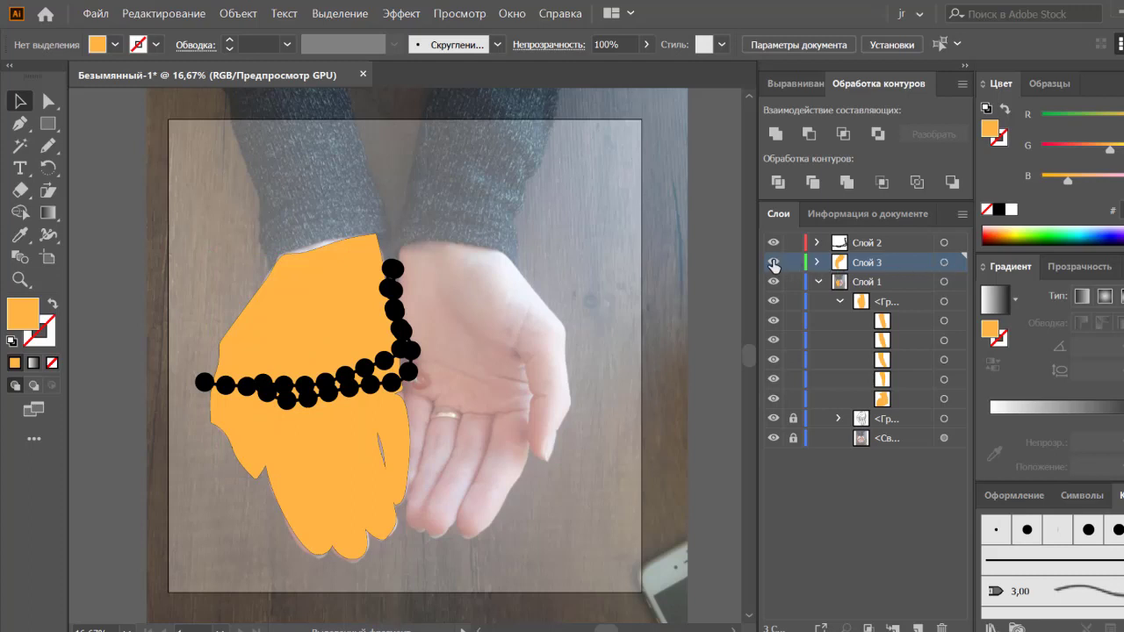
# Step: Check Слой 3's view modes, hide the other orange hand pieces, and select the palm shape
pyautogui.click(773, 263)
pyautogui.keyDown('ctrl'); pyautogui.click(774, 262); pyautogui.keyUp('ctrl')
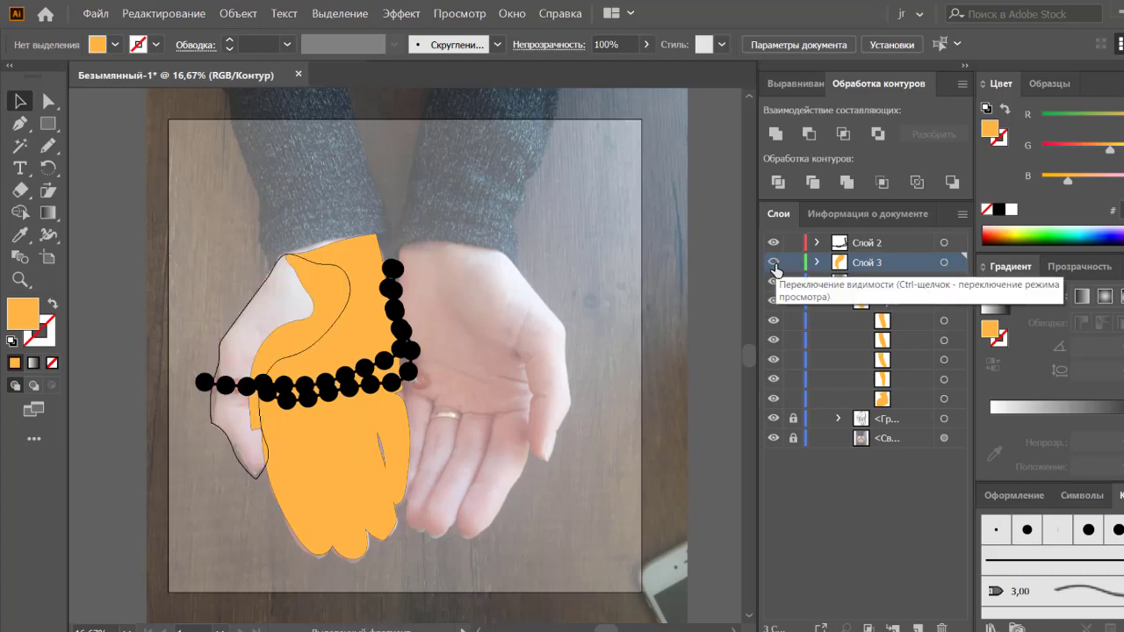
pyautogui.keyDown('ctrl'); pyautogui.click(774, 263); pyautogui.keyUp('ctrl')
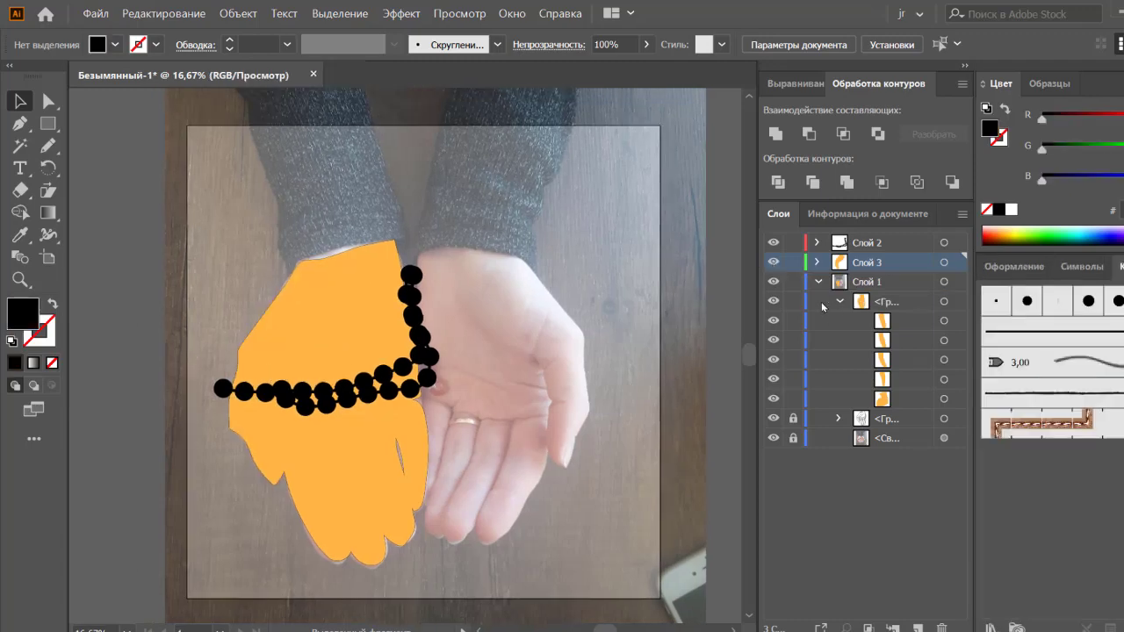
pyautogui.click(773, 302)
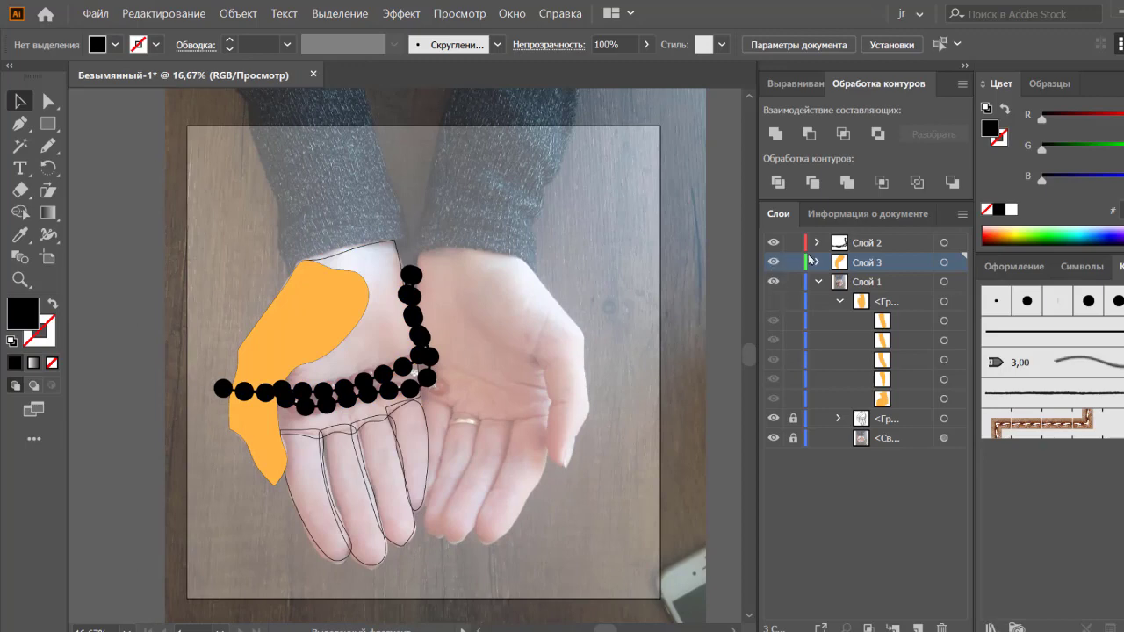
pyautogui.click(944, 263)
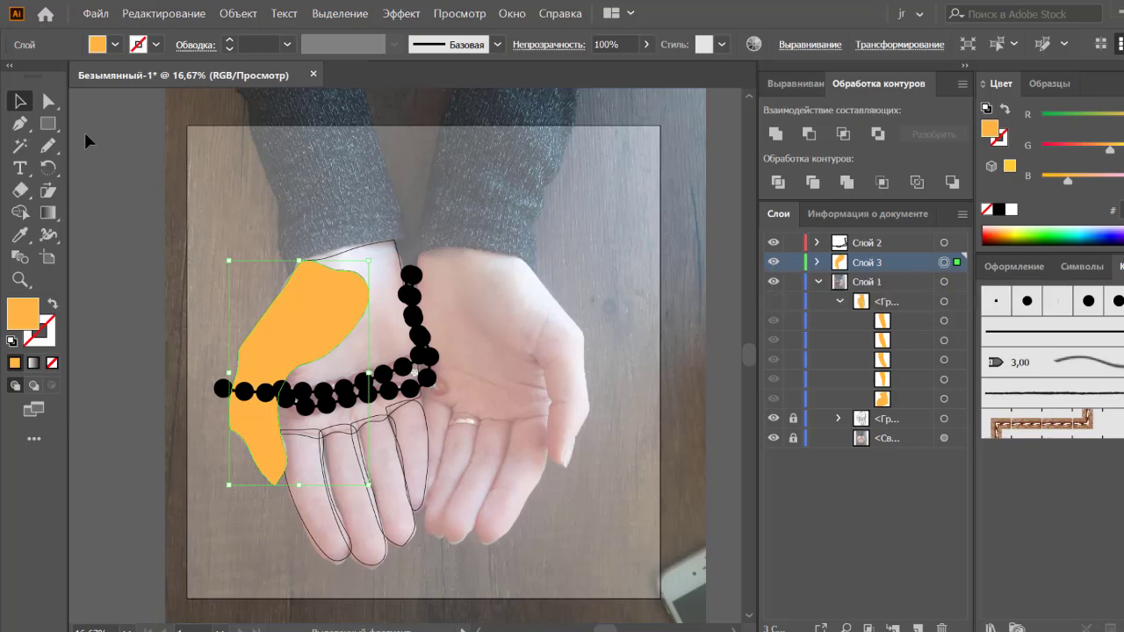
# Step: Apply a 4 × 4 gradient mesh to the palm shape and set Слой 3 to Outline view
pyautogui.click(238, 14)
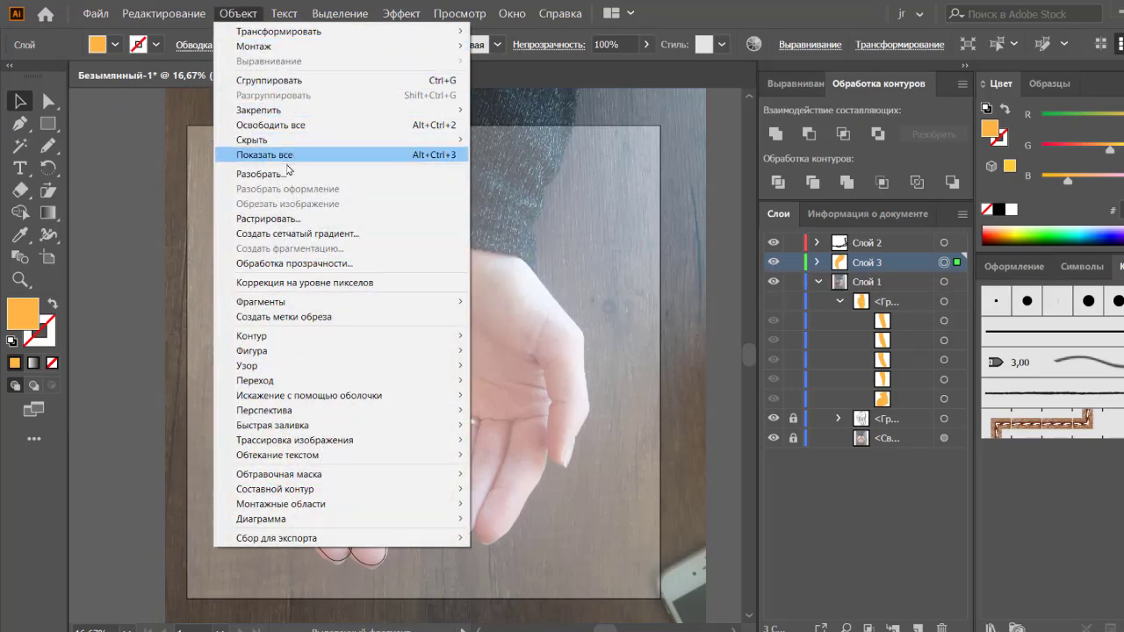
pyautogui.click(277, 233)
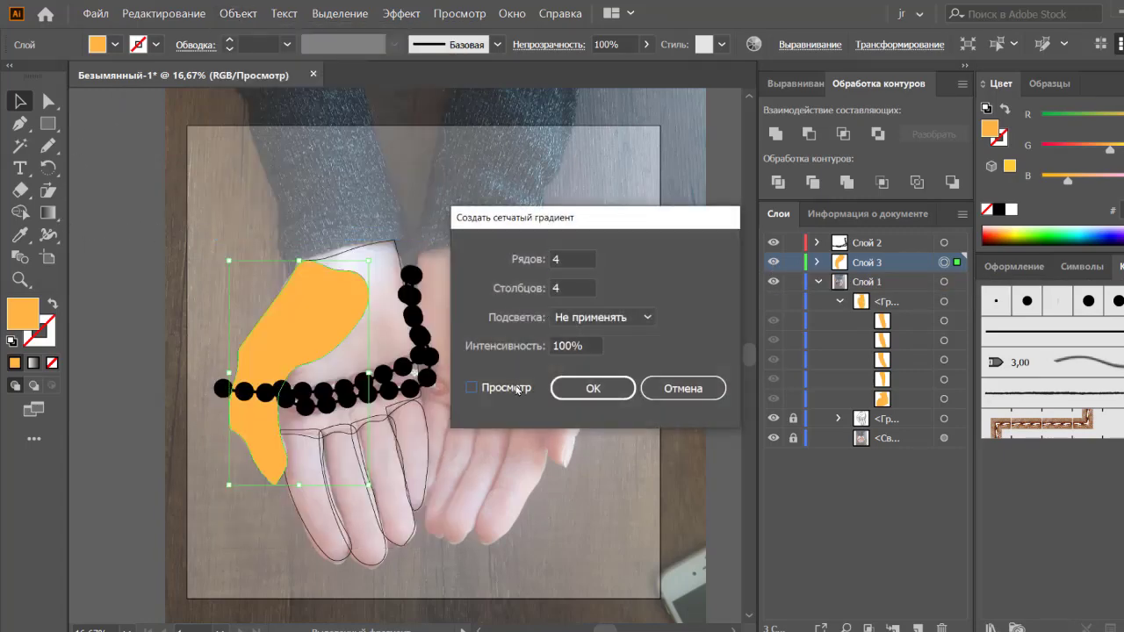
pyautogui.click(511, 386)
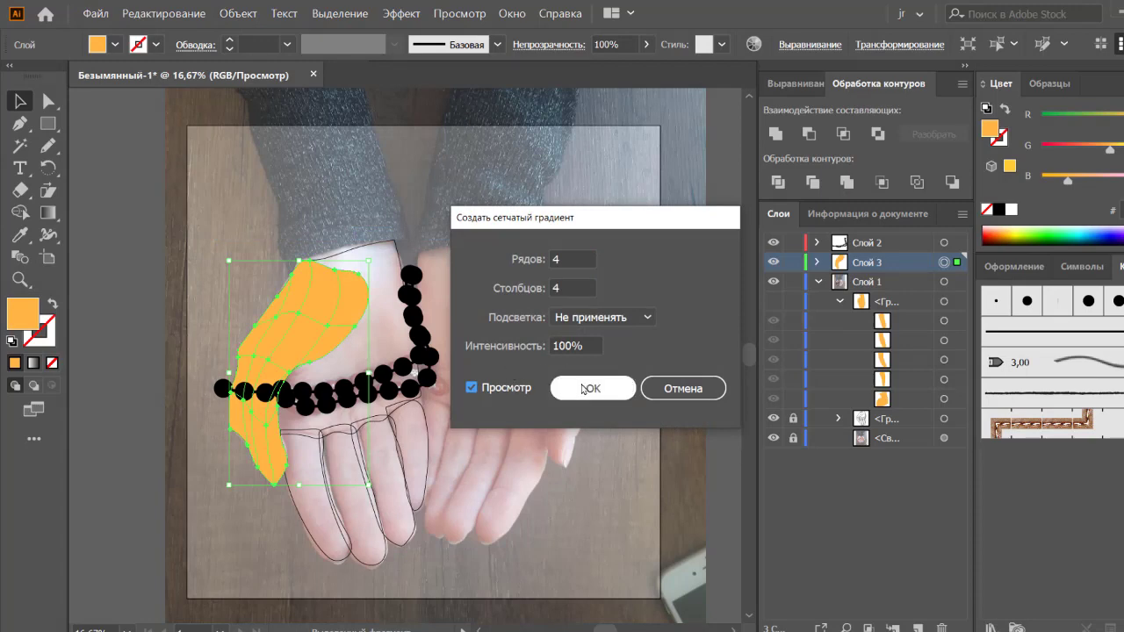
pyautogui.click(583, 388)
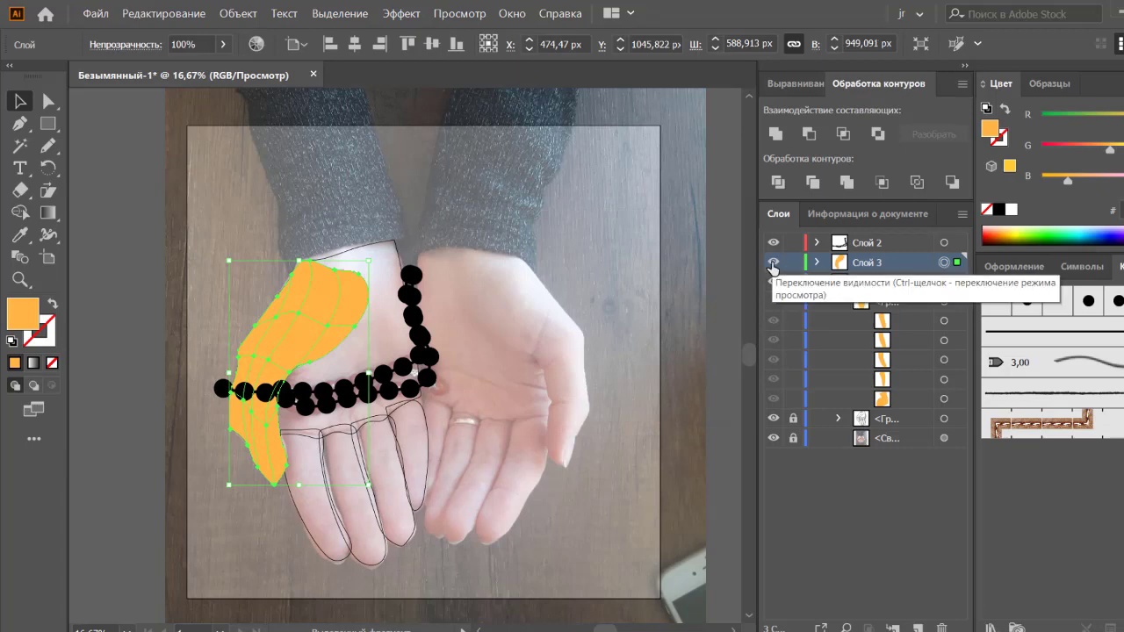
pyautogui.keyDown('ctrl'); pyautogui.click(773, 268); pyautogui.keyUp('ctrl')
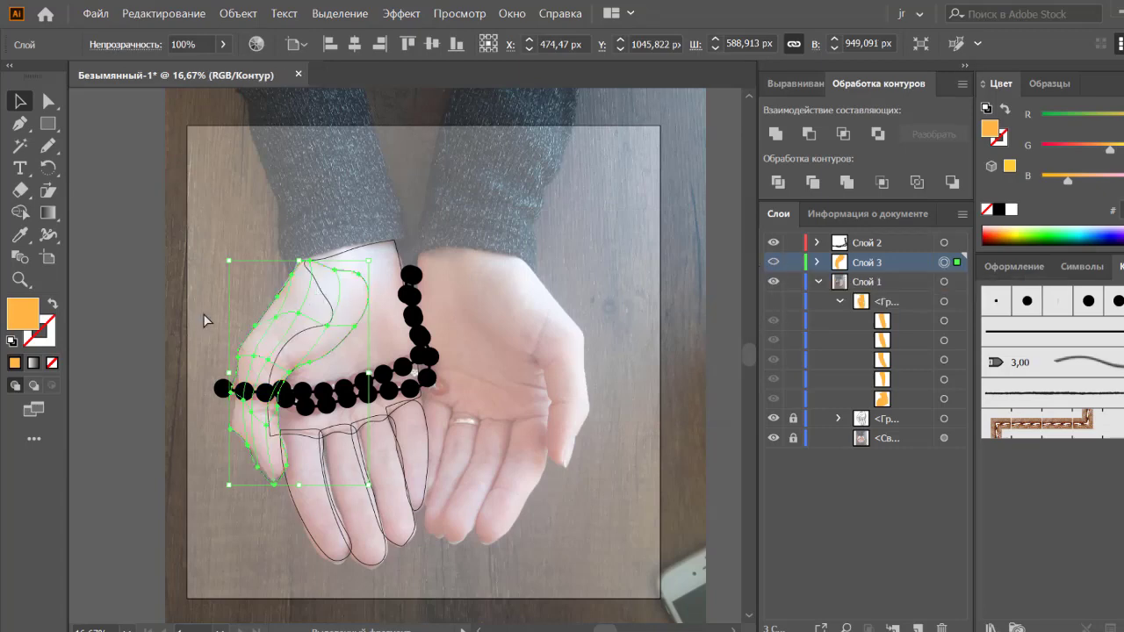
# Step: Zoom in and colour a thumb mesh point with the pale skin tone sampled from the photo
pyautogui.scroll(1, 354, 319)
pyautogui.scroll(1, 338, 326)
pyautogui.scroll(1, 371, 319)
pyautogui.scroll(-1, 389, 326)
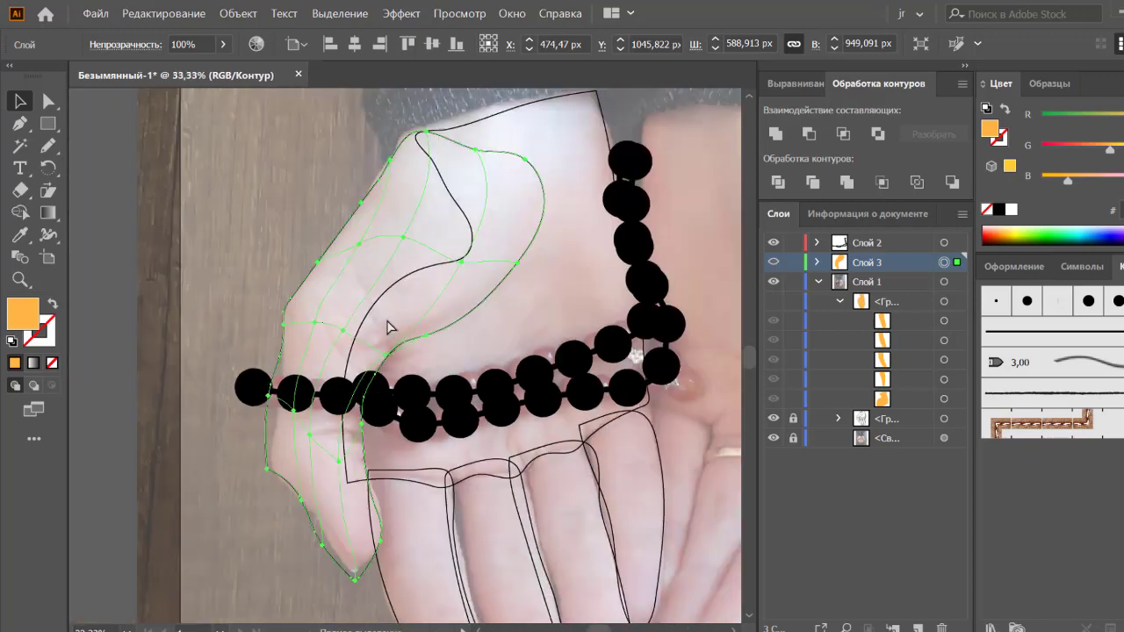
pyautogui.click(384, 318)
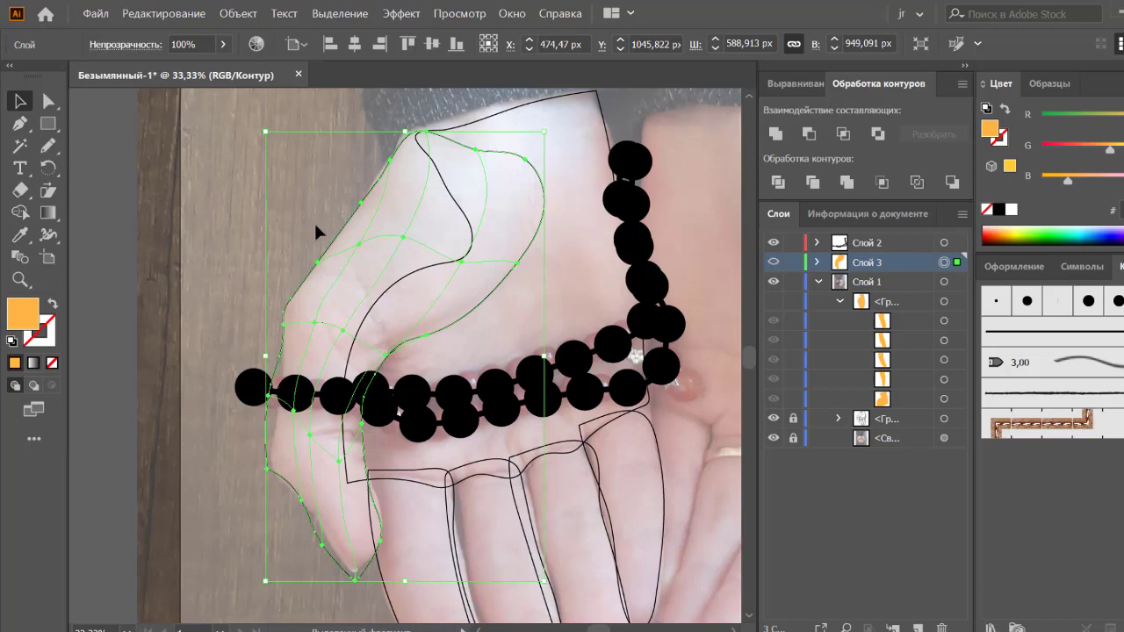
pyautogui.press('a')
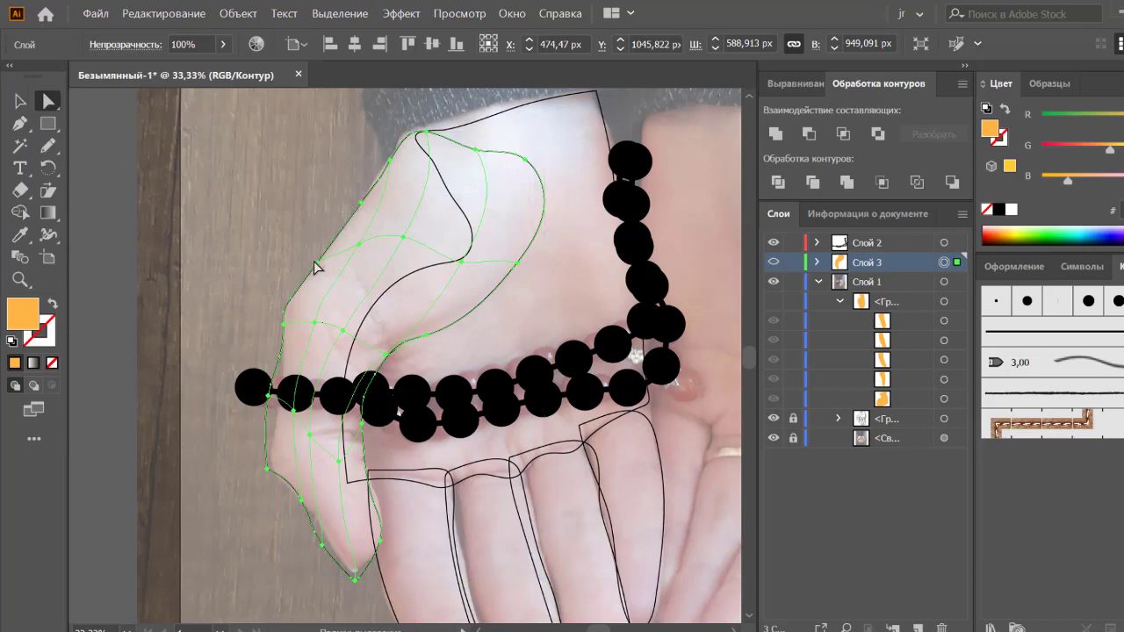
pyautogui.click(357, 245)
pyautogui.press('i')
pyautogui.click(357, 235)
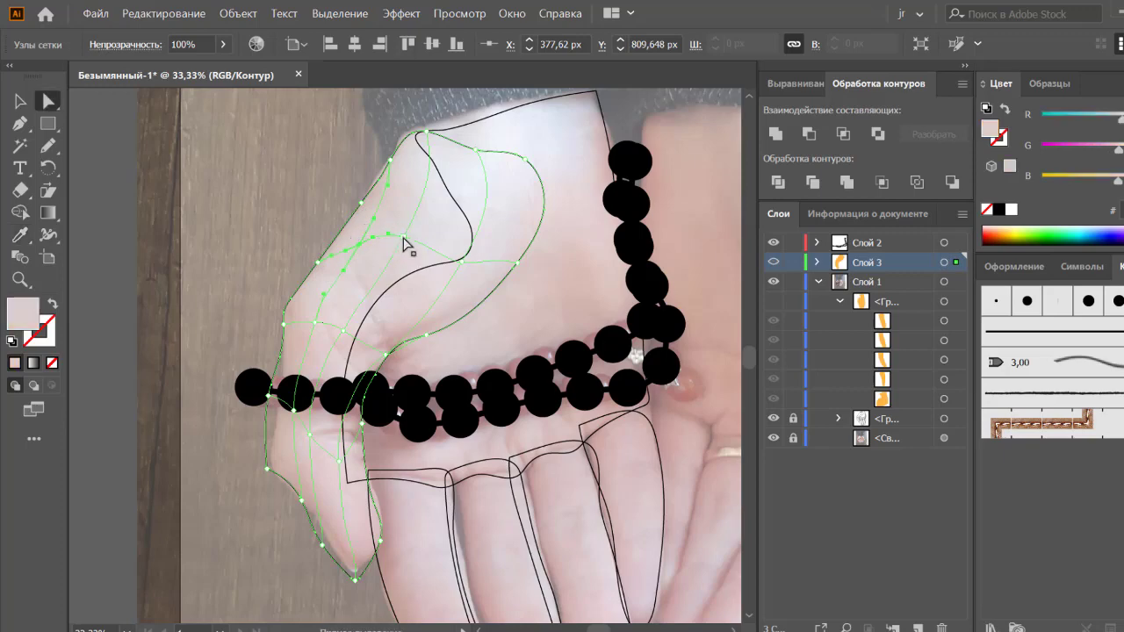
# Step: Fill seven mesh points across the palm with light and pinkish skin tones sampled from the photo
pyautogui.keyDown('ctrl'); pyautogui.click(404, 239); pyautogui.keyUp('ctrl')
pyautogui.click(408, 224)
pyautogui.press('a')
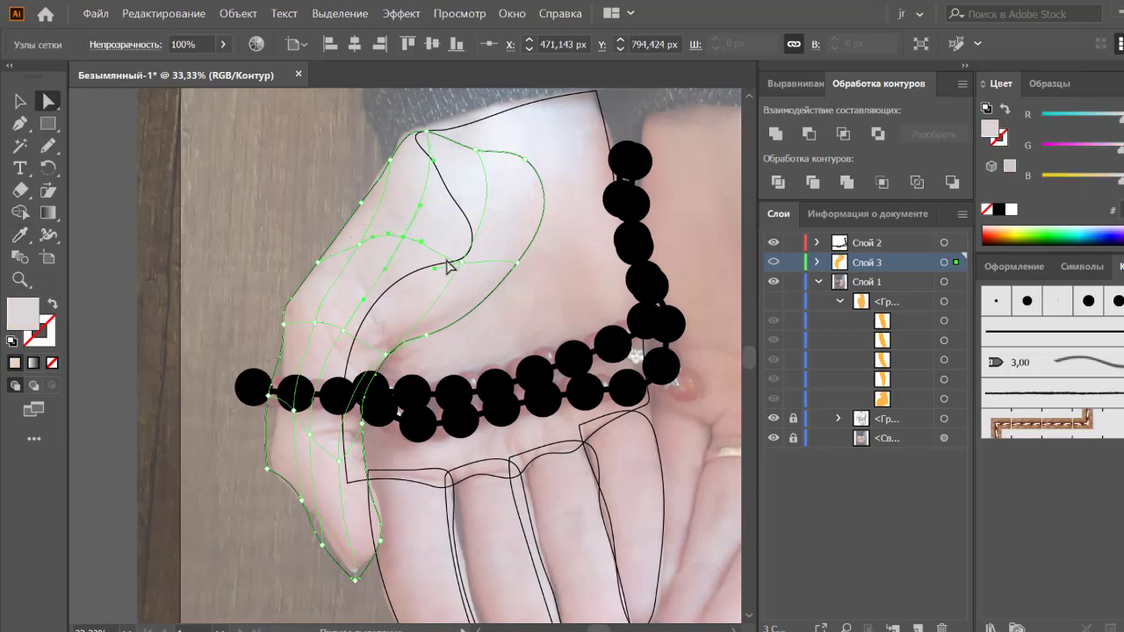
pyautogui.keyDown('ctrl'); pyautogui.click(462, 268); pyautogui.keyUp('ctrl')
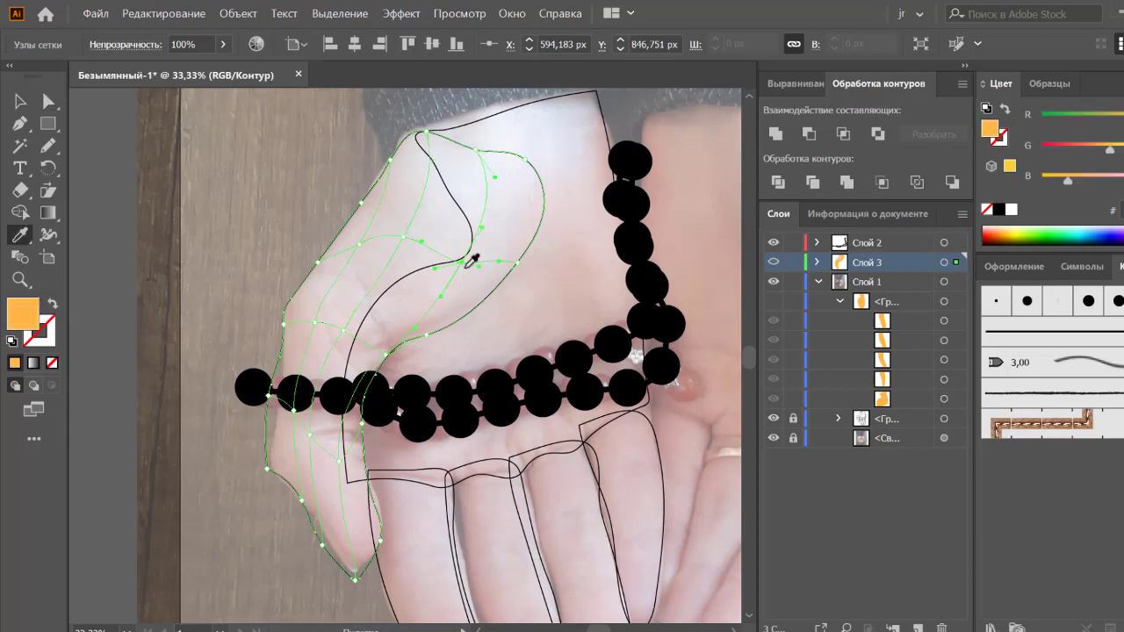
pyautogui.click(469, 255)
pyautogui.keyDown('ctrl'); pyautogui.click(516, 264); pyautogui.keyUp('ctrl')
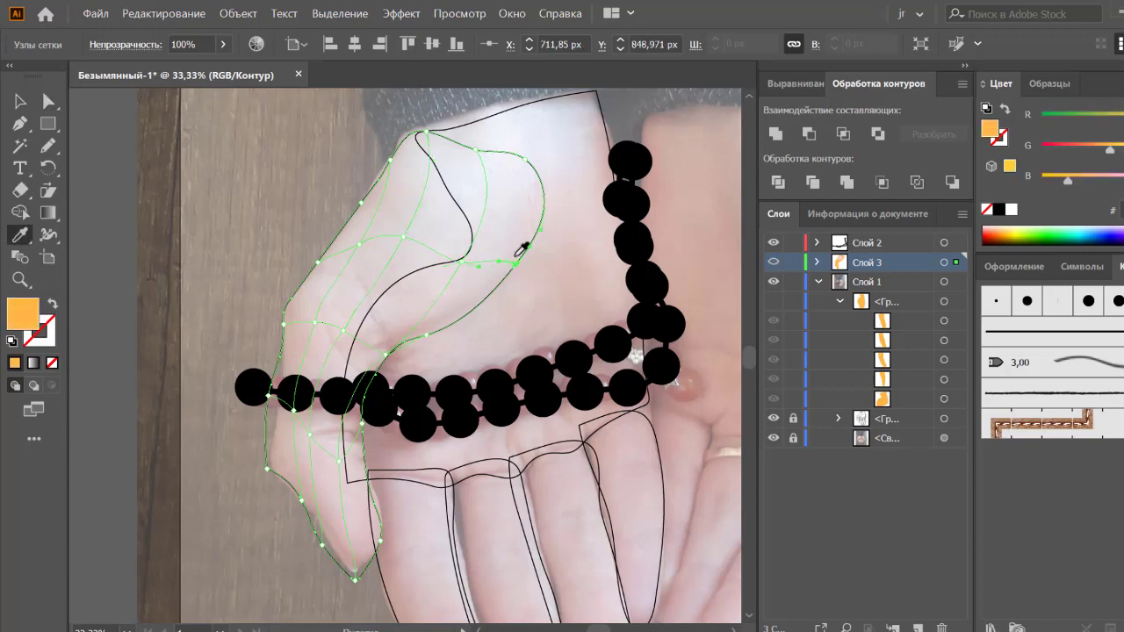
pyautogui.click(519, 245)
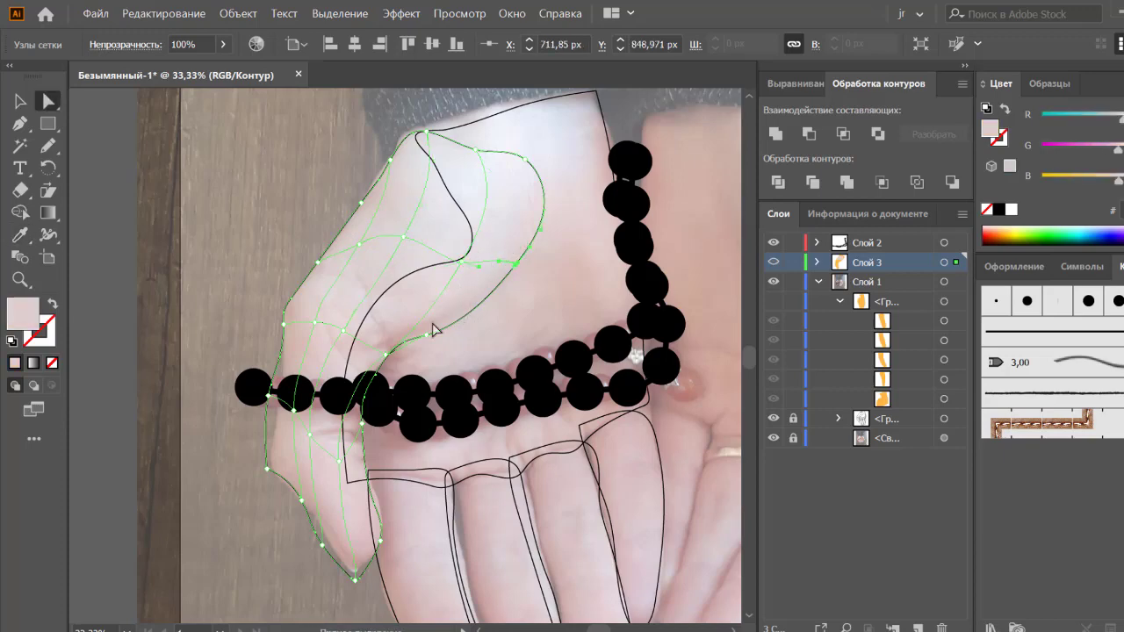
pyautogui.click(315, 325)
pyautogui.press('i')
pyautogui.click(325, 309)
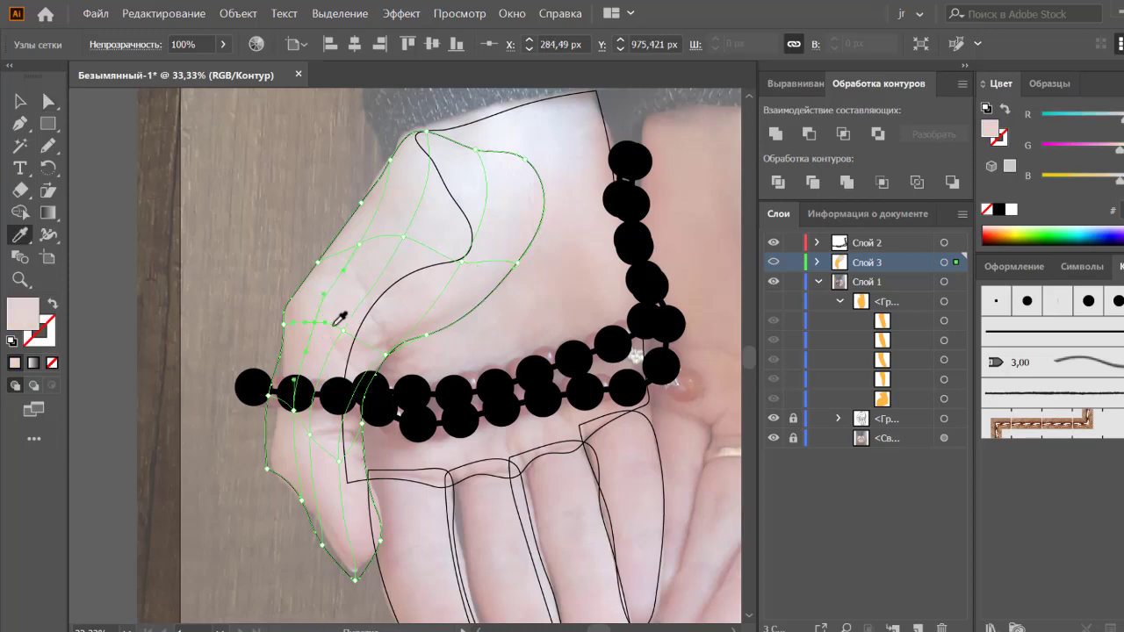
pyautogui.keyDown('ctrl'); pyautogui.click(346, 334); pyautogui.keyUp('ctrl')
pyautogui.click(343, 320)
pyautogui.press('ctrl')
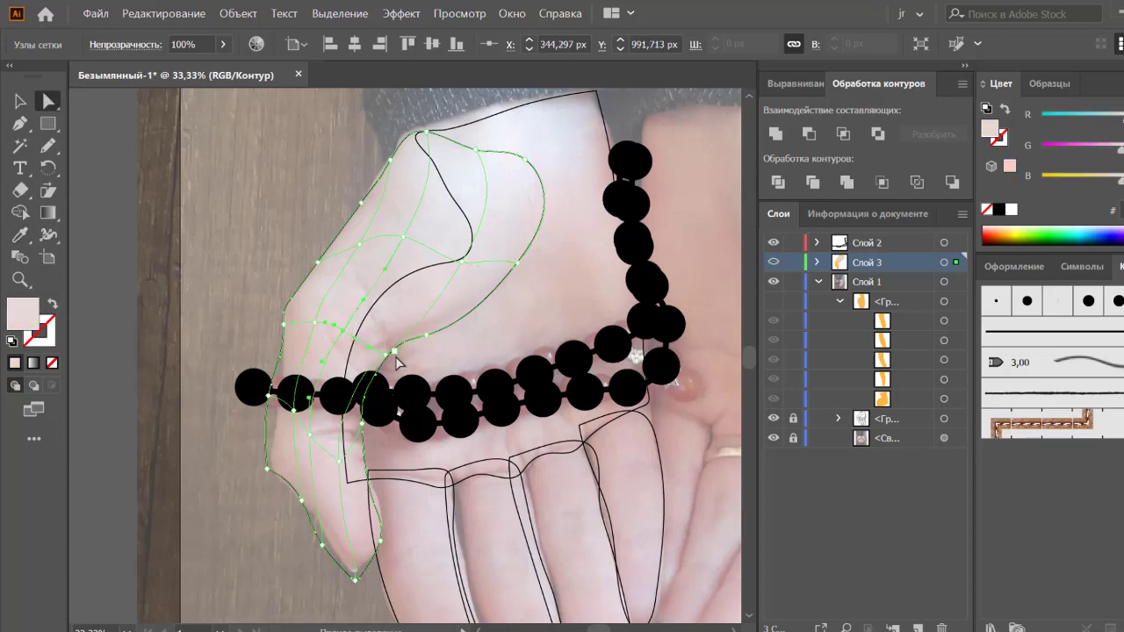
pyautogui.keyDown('ctrl'); pyautogui.click(387, 354); pyautogui.keyUp('ctrl')
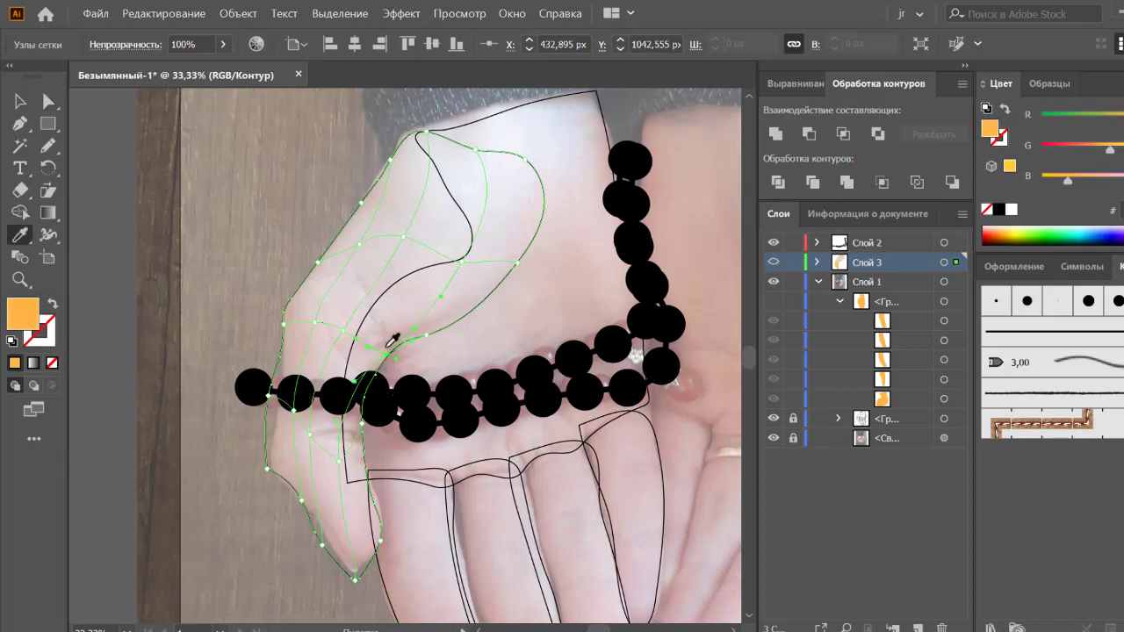
pyautogui.click(387, 345)
pyautogui.press('ctrl')
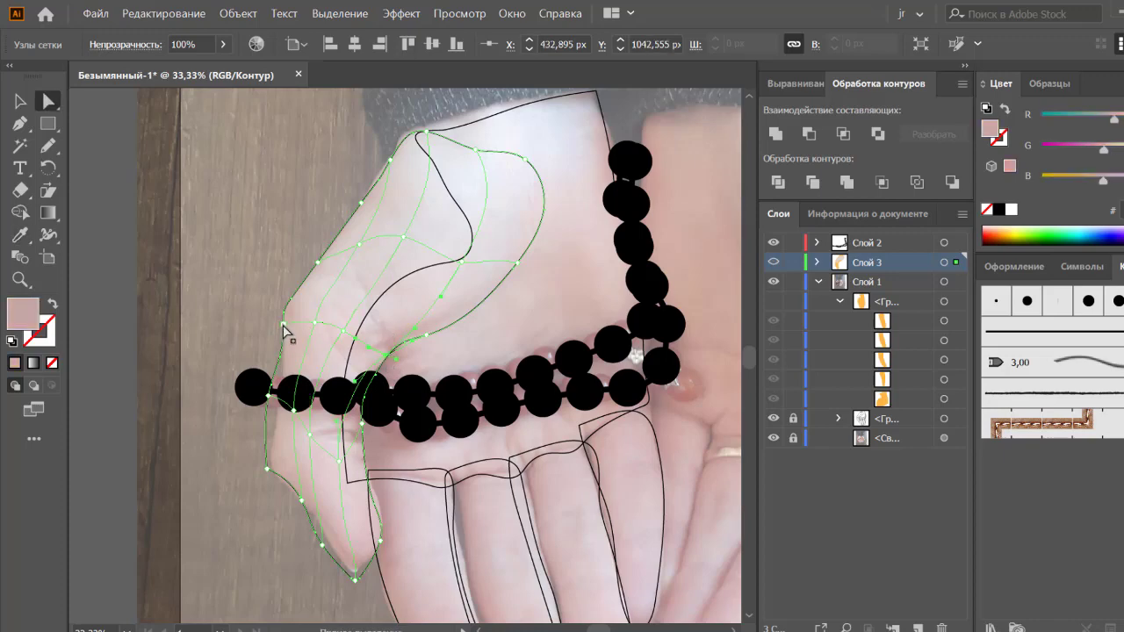
# Step: Sample light skin tones into mesh points near the beads and along the top and upper-right edges
pyautogui.keyDown('ctrl'); pyautogui.click(283, 324); pyautogui.keyUp('ctrl')
pyautogui.click(291, 313)
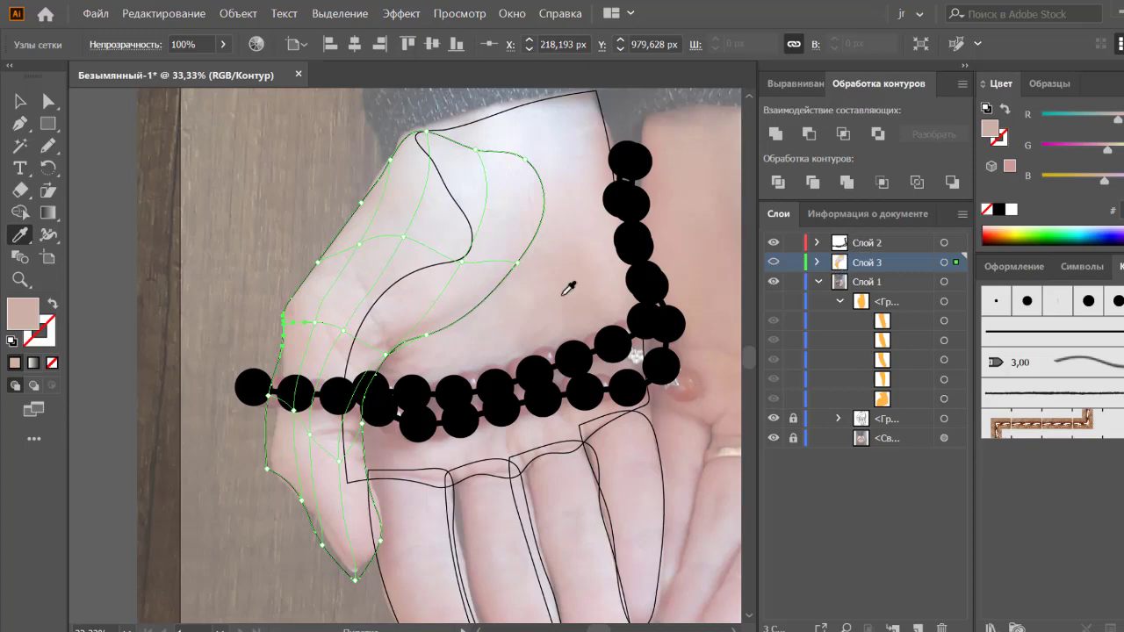
pyautogui.press('ctrl')
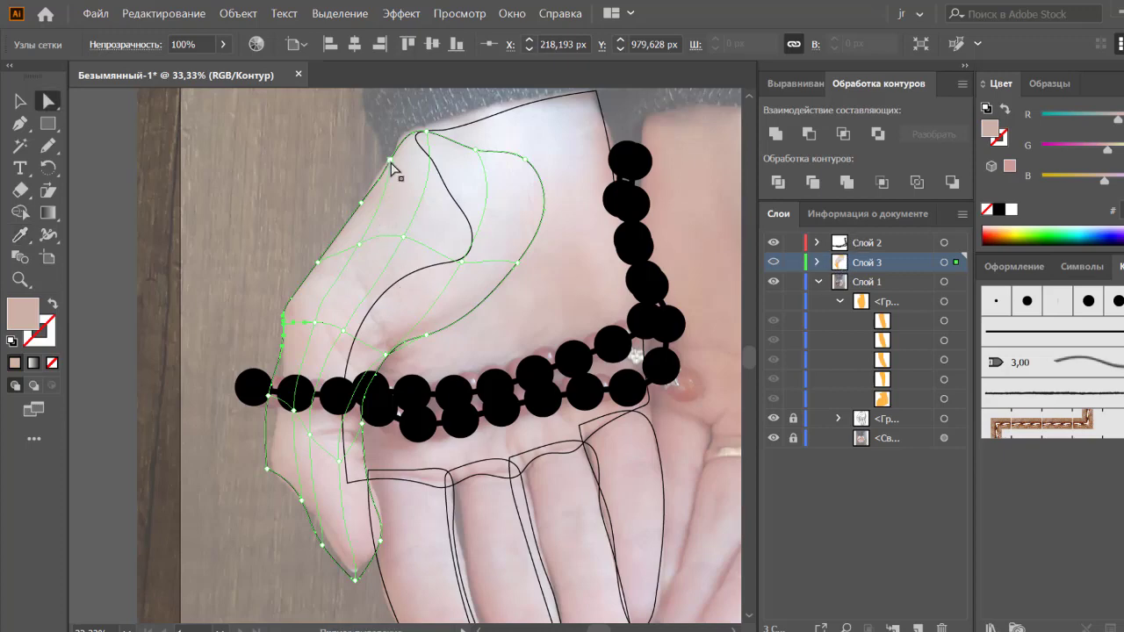
pyautogui.keyDown('ctrl'); pyautogui.click(390, 161); pyautogui.keyUp('ctrl')
pyautogui.click(406, 153)
pyautogui.press('ctrl')
pyautogui.keyDown('ctrl'); pyautogui.click(426, 136); pyautogui.keyUp('ctrl')
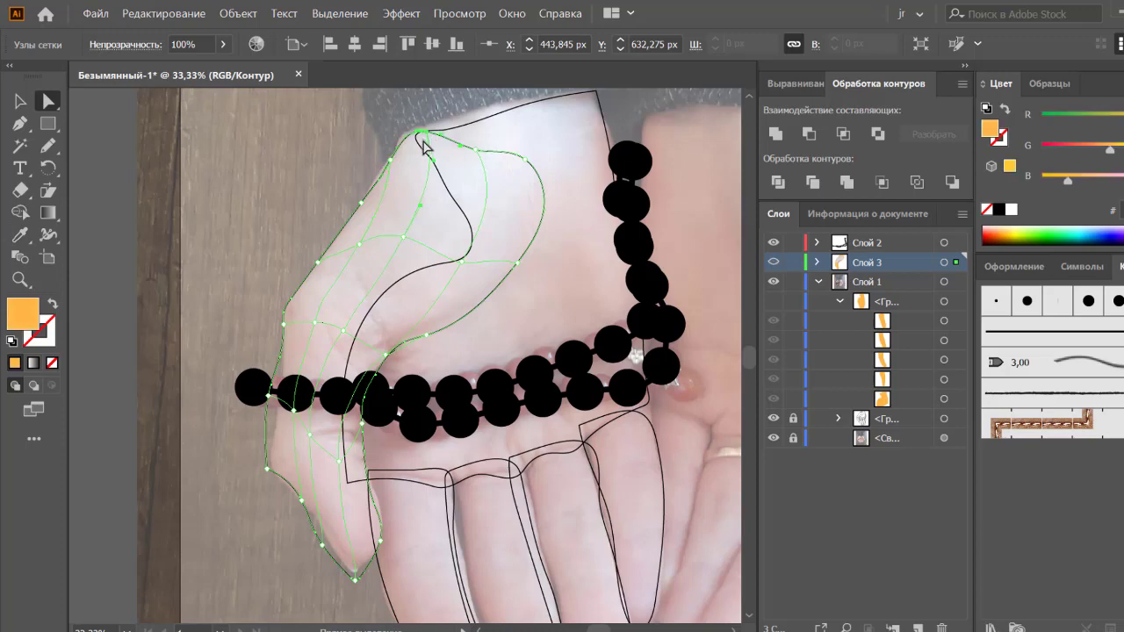
pyautogui.click(430, 134)
pyautogui.press('ctrl')
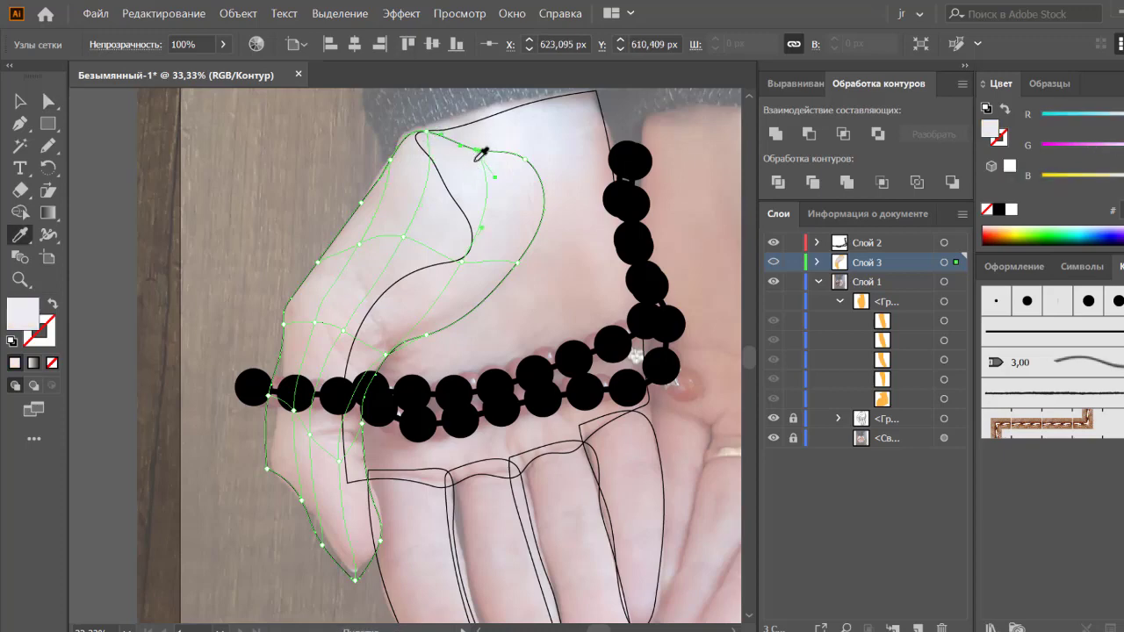
pyautogui.keyDown('ctrl'); pyautogui.click(528, 160); pyautogui.keyUp('ctrl')
pyautogui.click(530, 163)
pyautogui.press('ctrl')
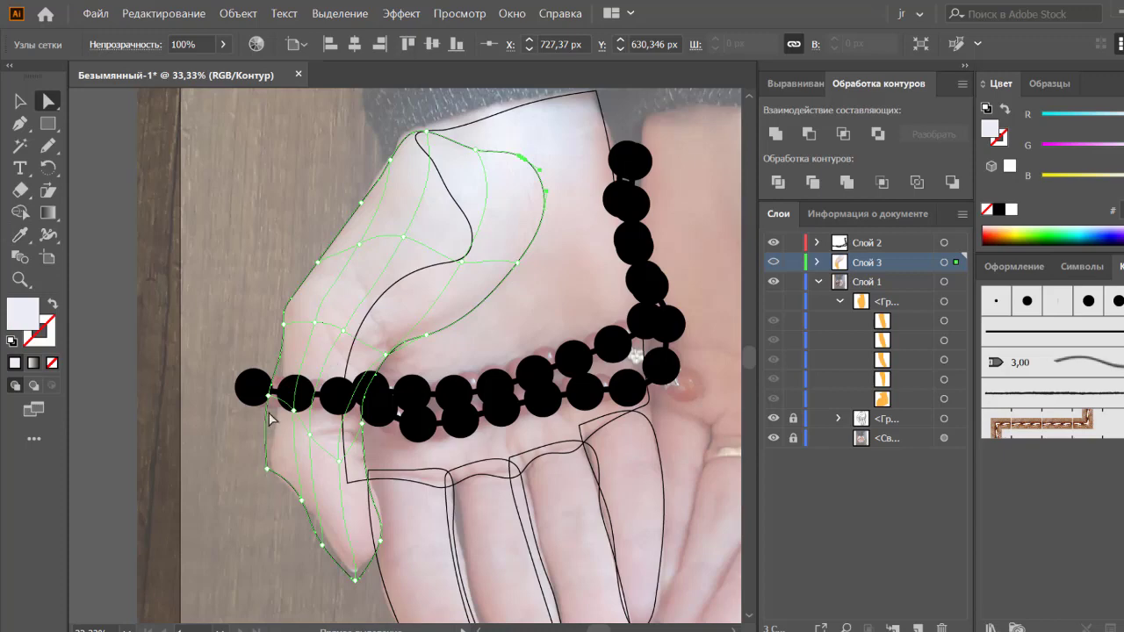
# Step: Colour the left-edge and lower-hand mesh points down to the fingertip with sampled pink skin tones
pyautogui.keyDown('ctrl'); pyautogui.click(267, 396); pyautogui.keyUp('ctrl')
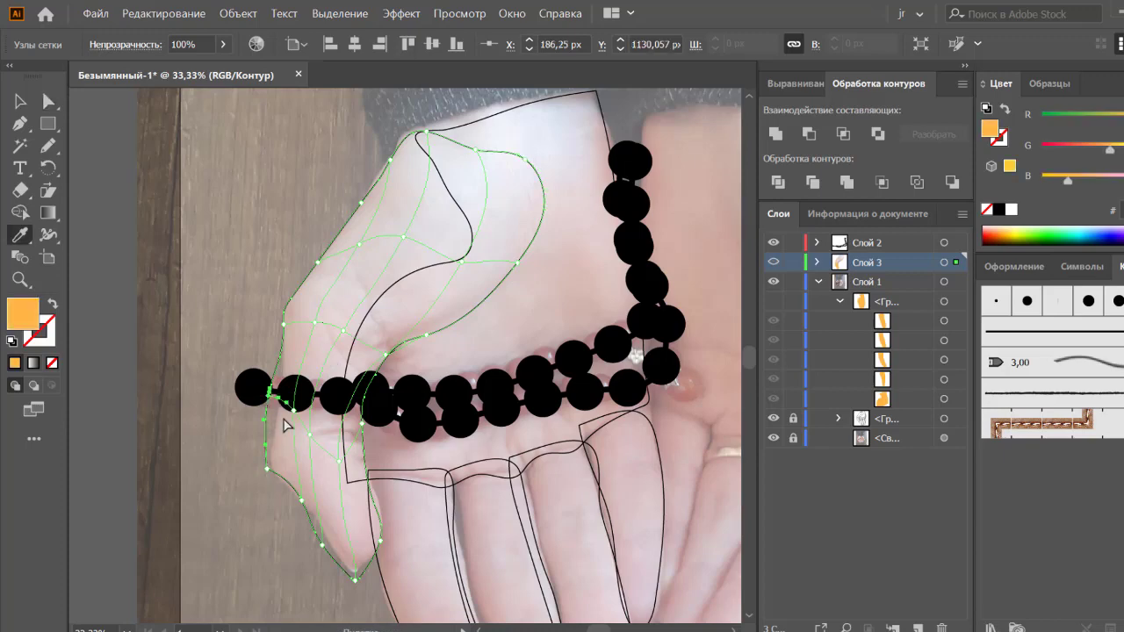
pyautogui.click(287, 409)
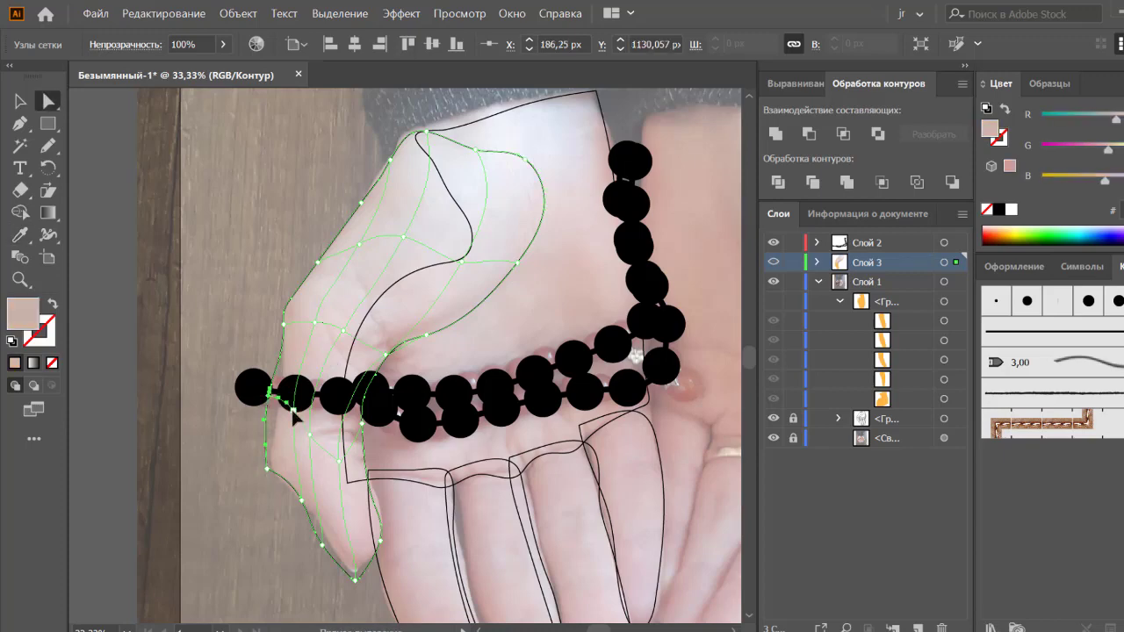
pyautogui.keyDown('ctrl'); pyautogui.click(306, 406); pyautogui.keyUp('ctrl')
pyautogui.click(307, 407)
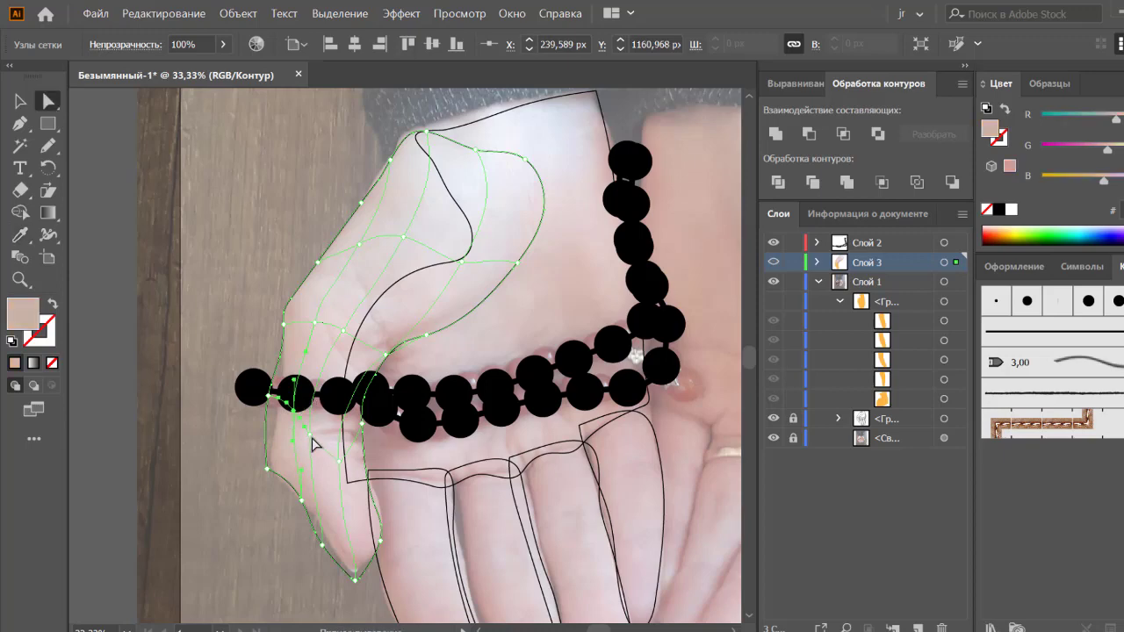
pyautogui.keyDown('ctrl'); pyautogui.click(315, 432); pyautogui.keyUp('ctrl')
pyautogui.click(321, 429)
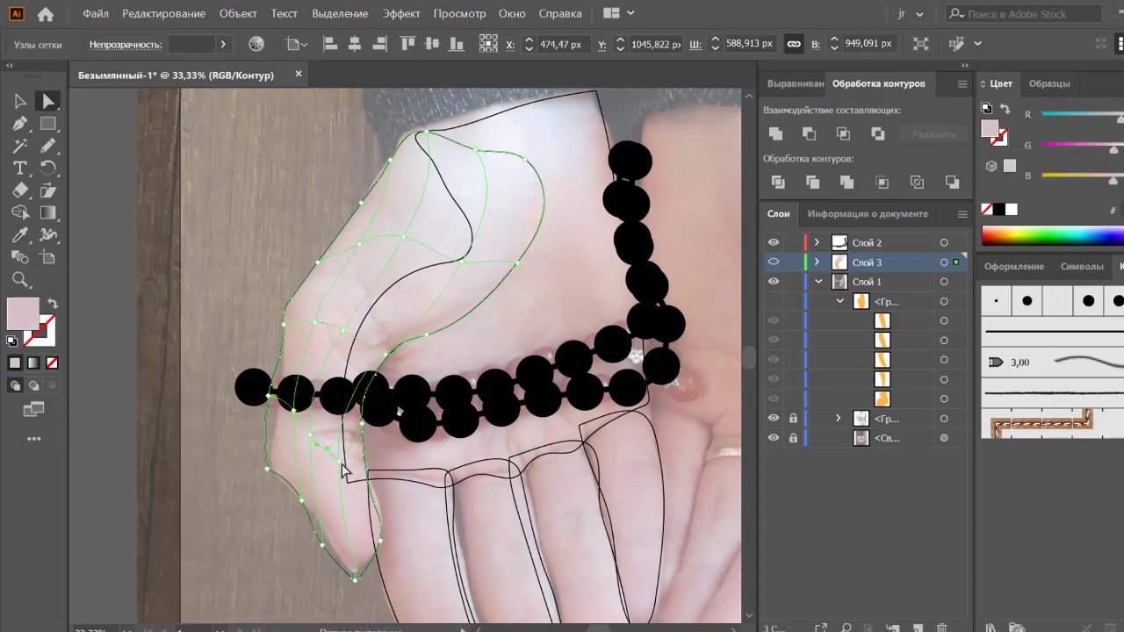
pyautogui.keyDown('ctrl'); pyautogui.click(340, 462); pyautogui.keyUp('ctrl')
pyautogui.click(341, 450)
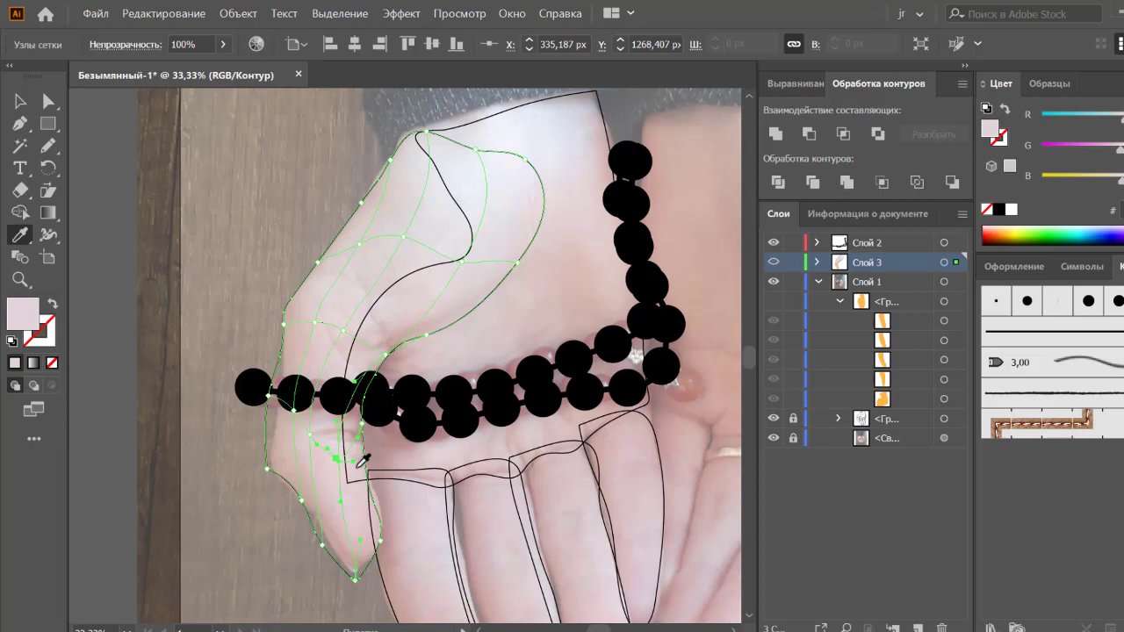
pyautogui.keyDown('ctrl'); pyautogui.click(380, 540); pyautogui.keyUp('ctrl')
pyautogui.click(378, 532)
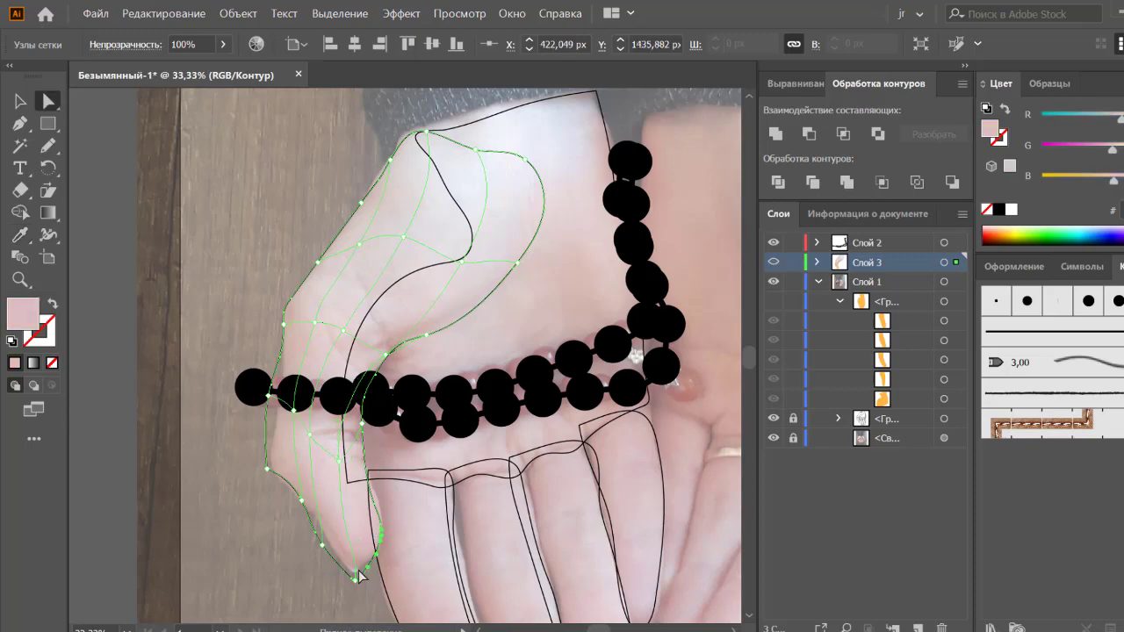
pyautogui.keyDown('ctrl'); pyautogui.click(355, 578); pyautogui.keyUp('ctrl')
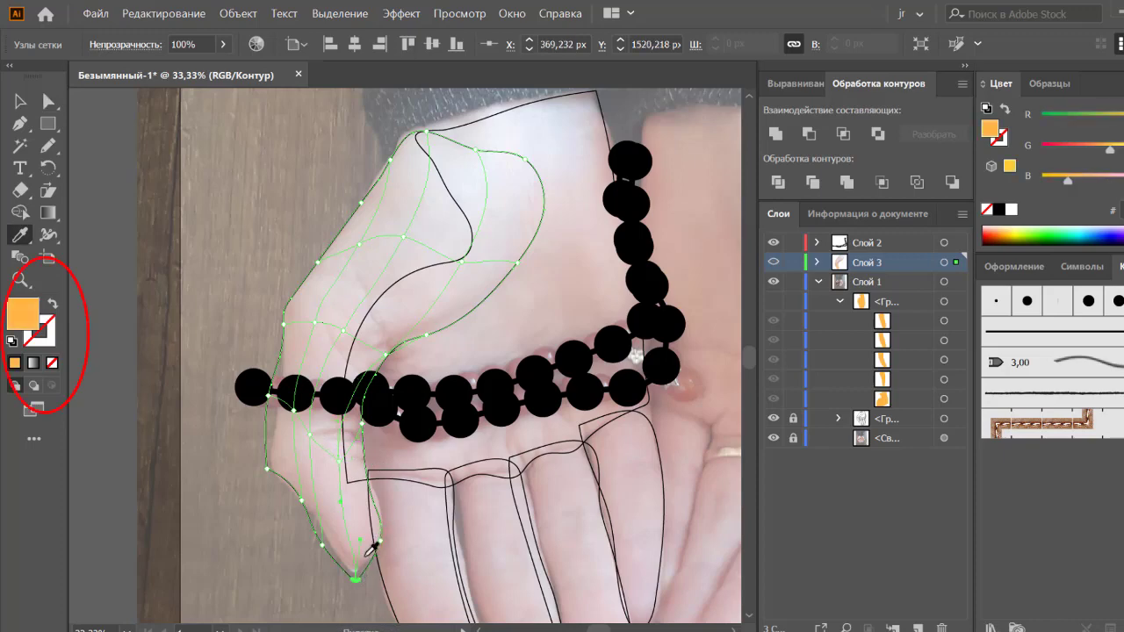
pyautogui.click(371, 536)
pyautogui.keyDown('ctrl'); pyautogui.click(321, 544); pyautogui.keyUp('ctrl')
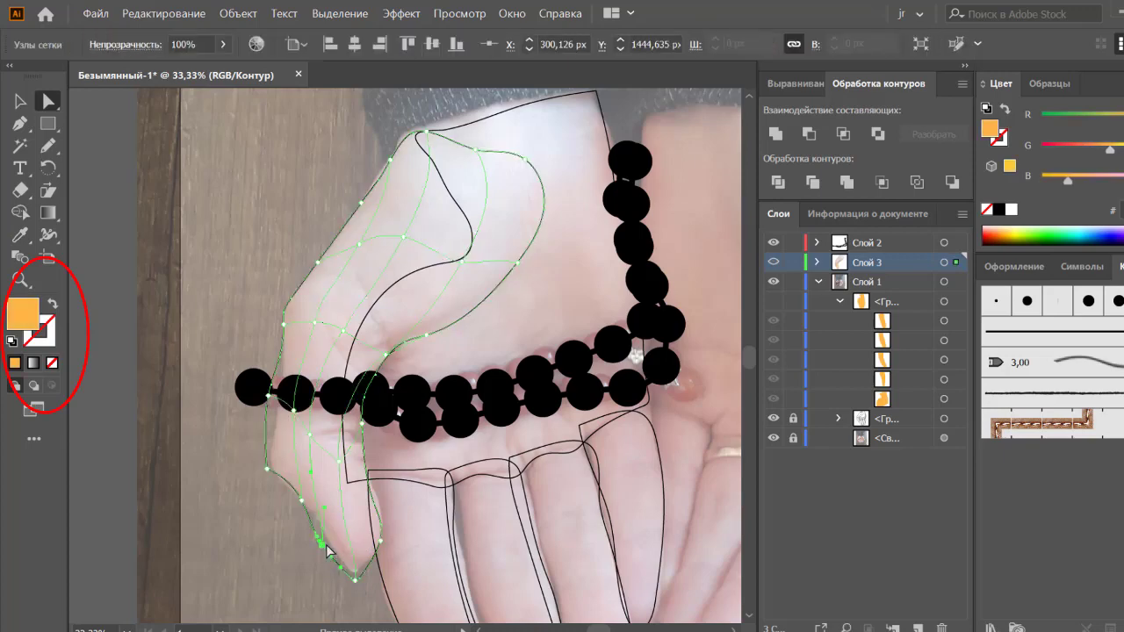
pyautogui.click(342, 523)
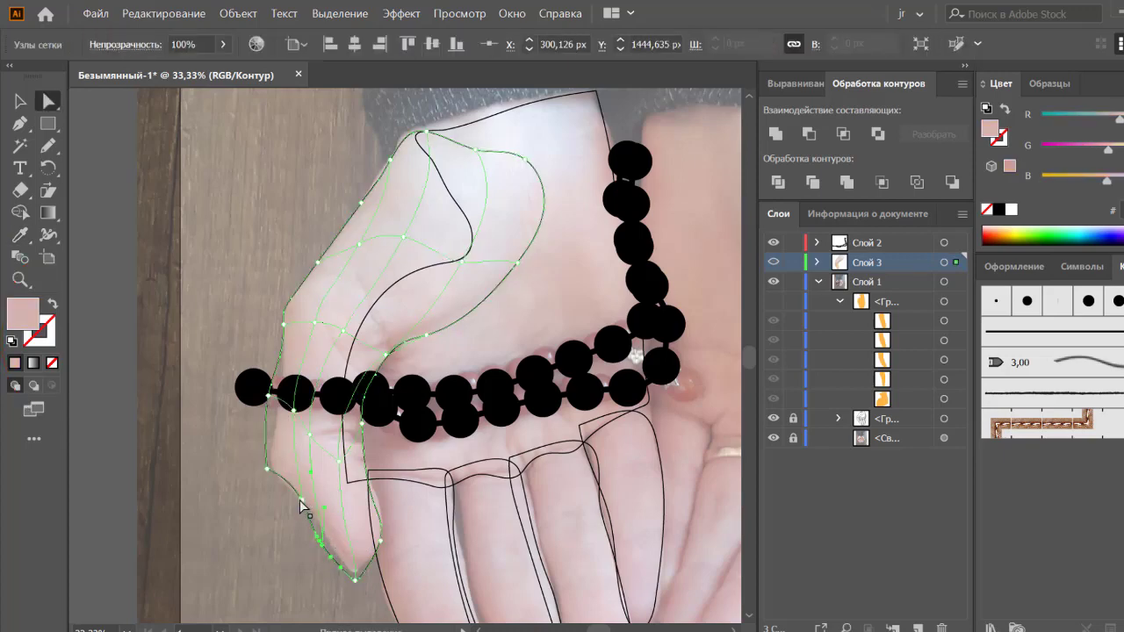
pyautogui.keyDown('ctrl'); pyautogui.click(303, 509); pyautogui.keyUp('ctrl')
pyautogui.click(314, 485)
pyautogui.press('ctrl')
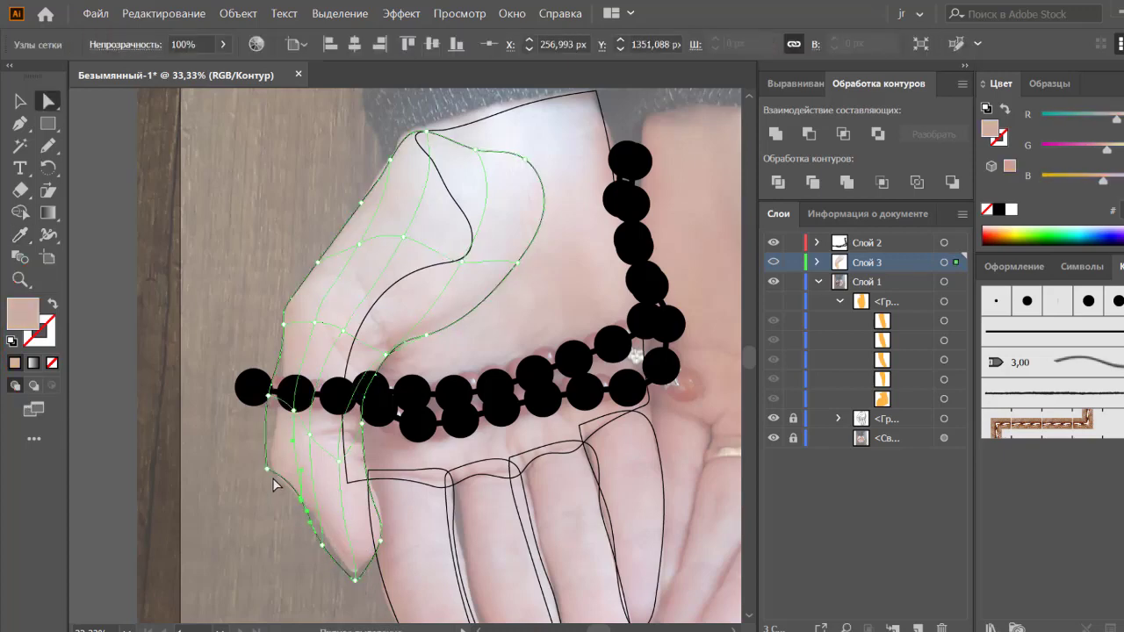
# Step: Sample skin tones into further left-edge and lower thumb mesh points
pyautogui.keyDown('ctrl'); pyautogui.click(267, 474); pyautogui.keyUp('ctrl')
pyautogui.click(288, 460)
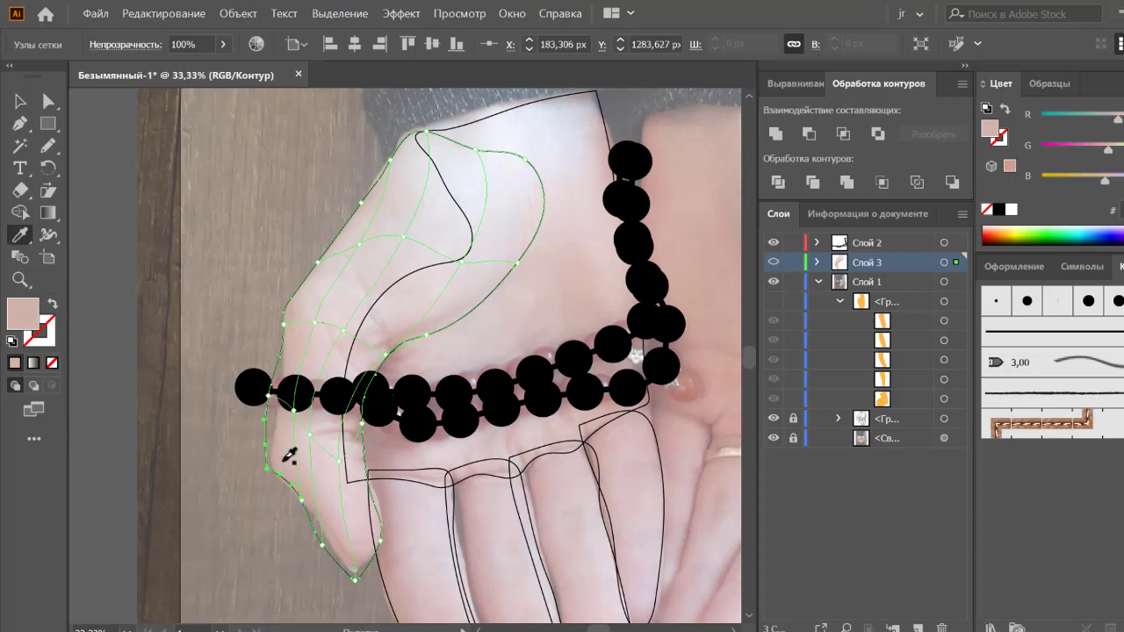
pyautogui.keyDown('ctrl'); pyautogui.click(301, 499); pyautogui.keyUp('ctrl')
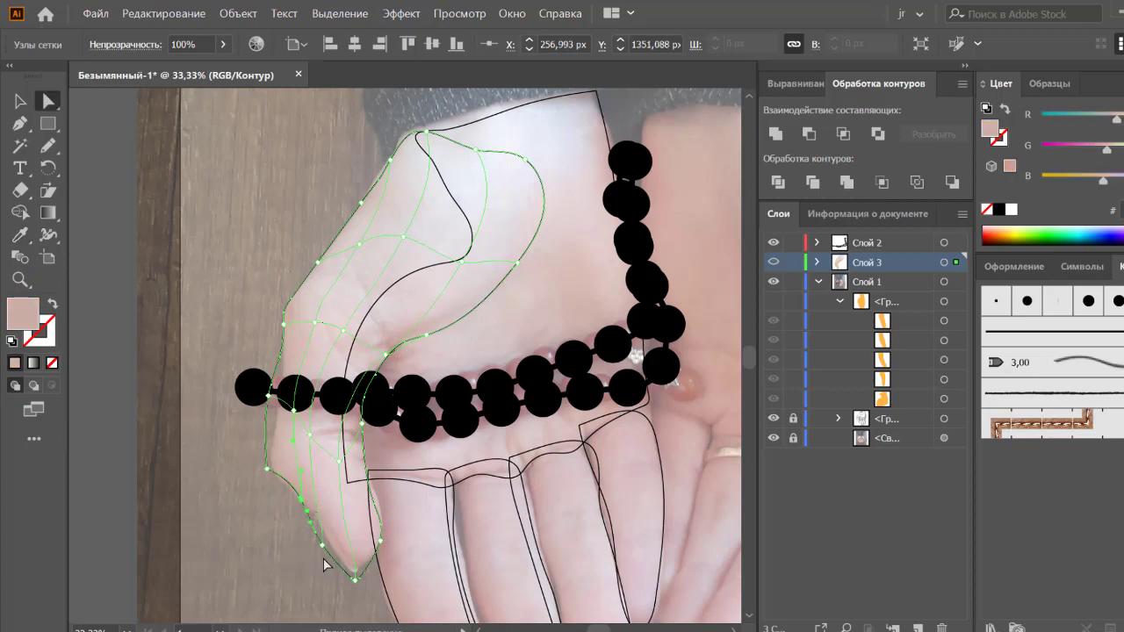
pyautogui.click(355, 577)
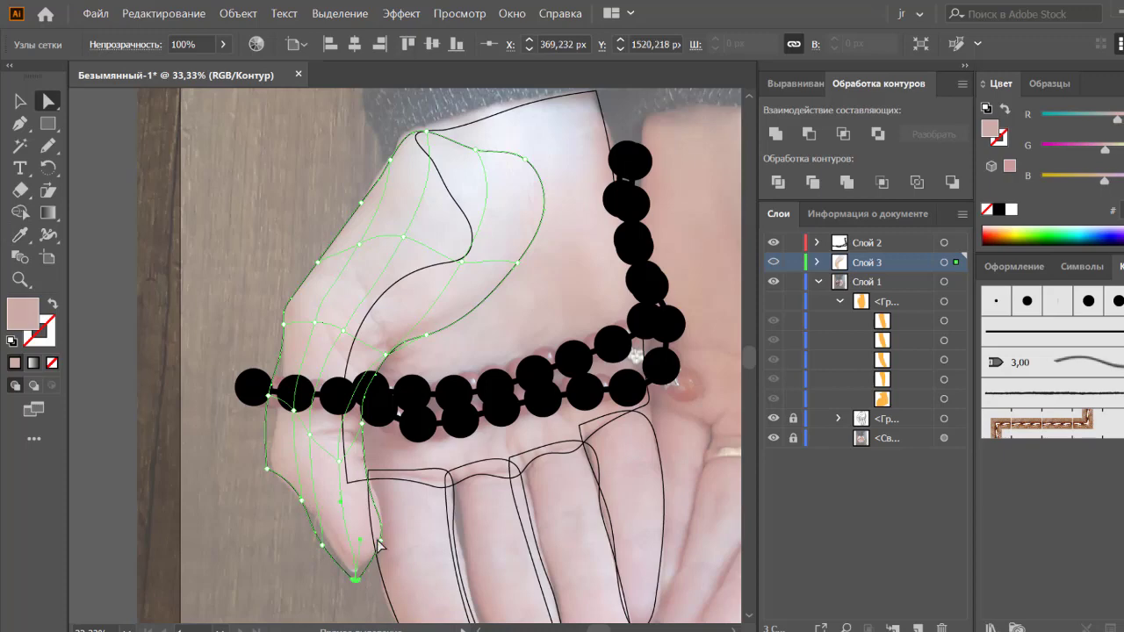
pyautogui.click(360, 425)
pyautogui.press('i')
pyautogui.click(360, 423)
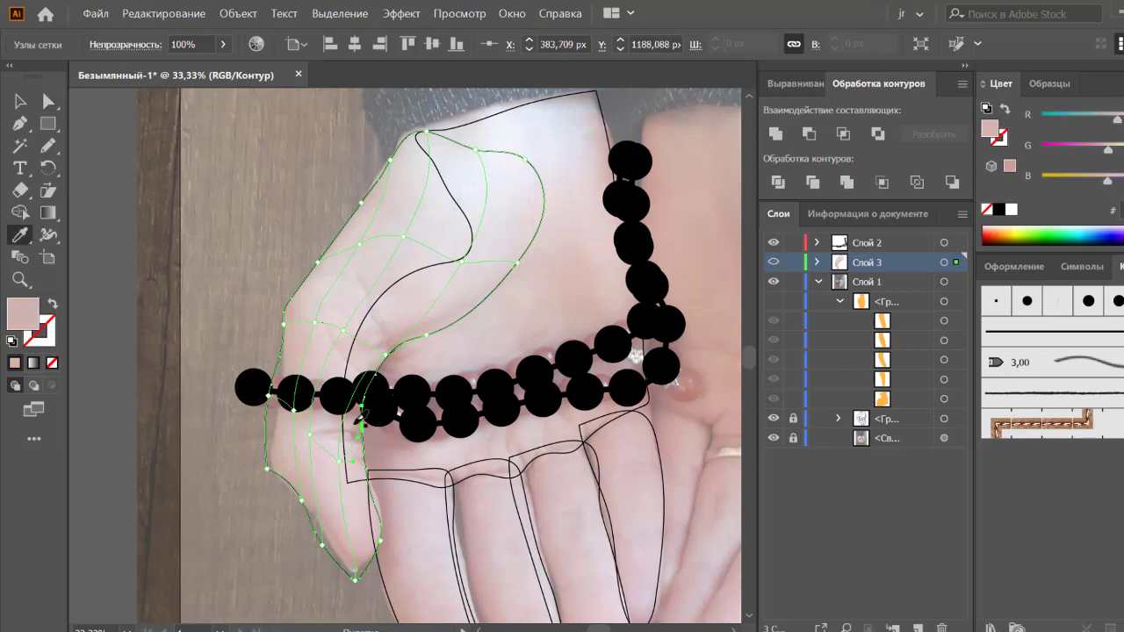
pyautogui.press('a')
pyautogui.click(333, 453)
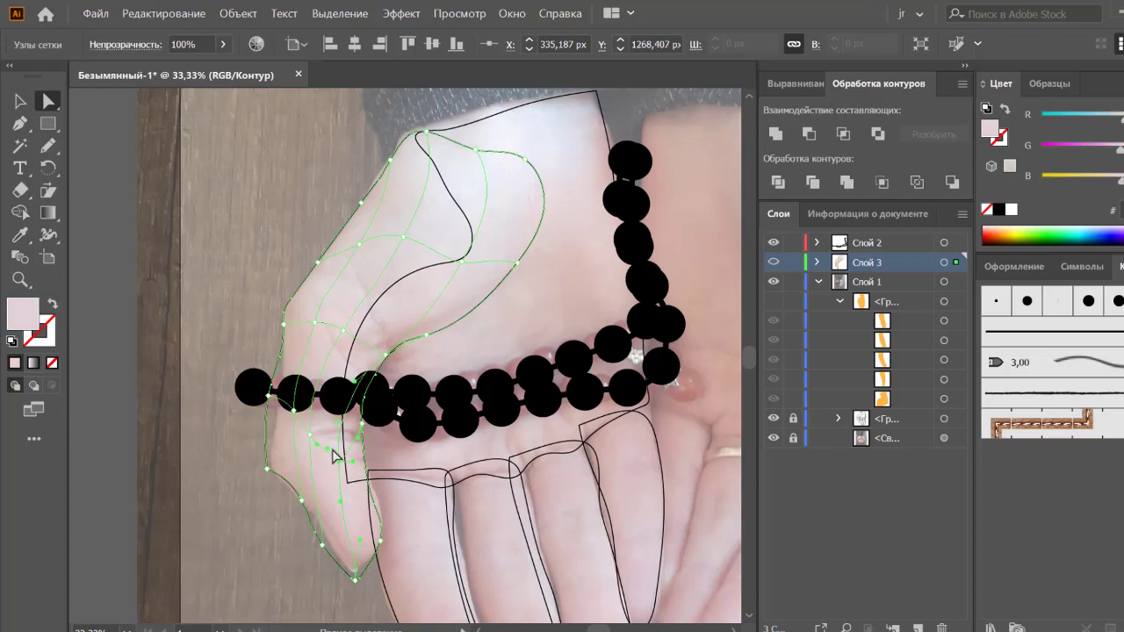
pyautogui.click(315, 435)
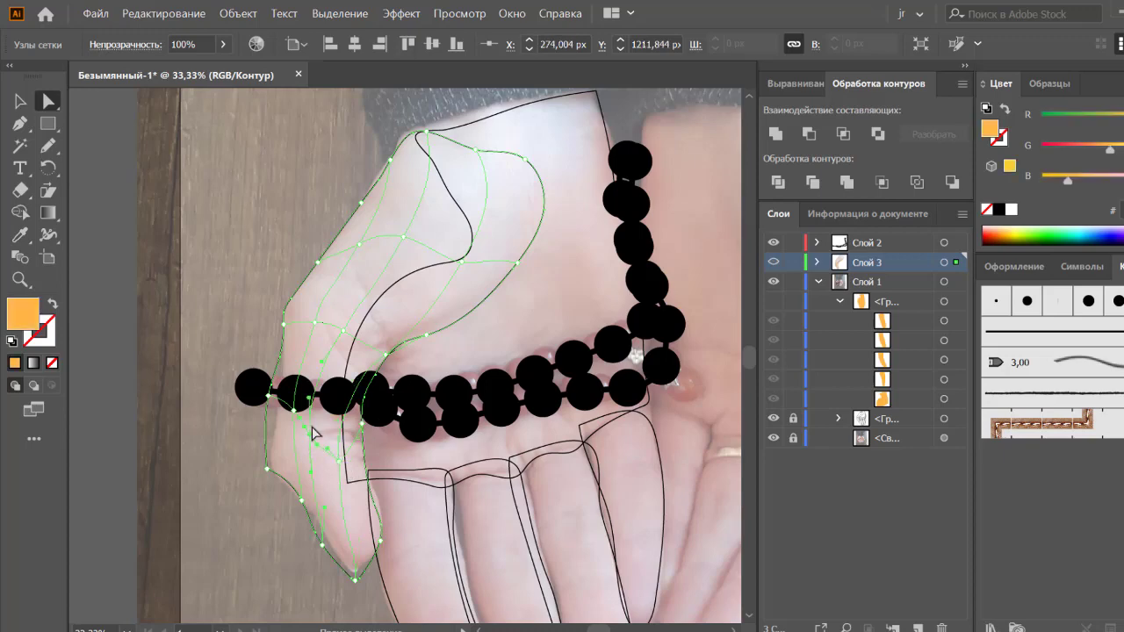
pyautogui.press('i')
pyautogui.click(318, 436)
pyautogui.press('a')
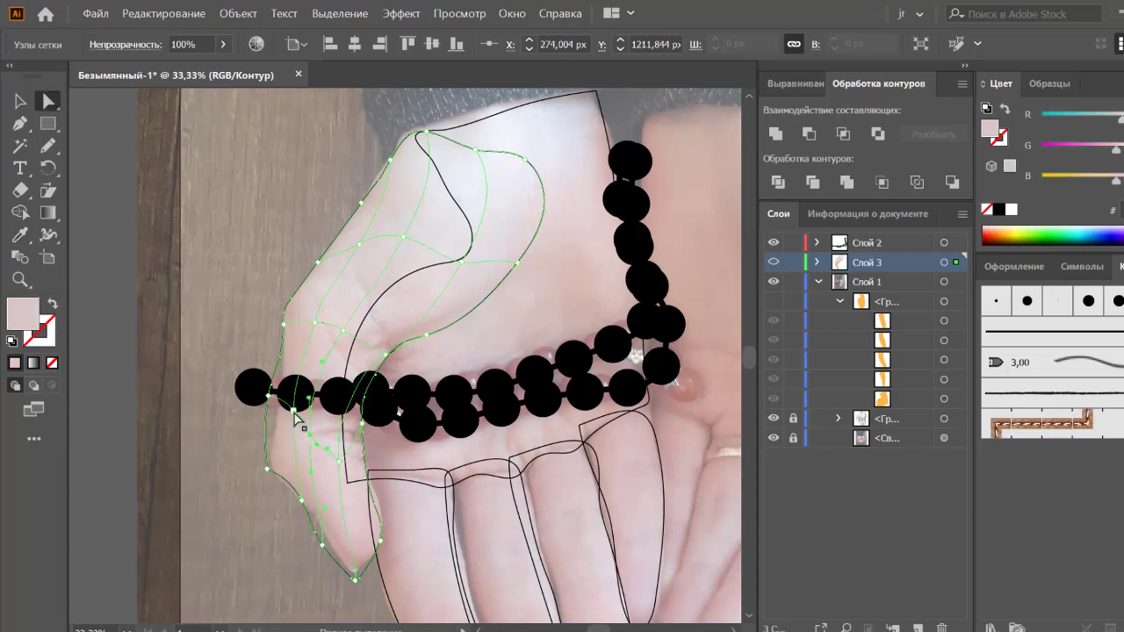
# Step: Nudge the thumb's left-edge mesh point slightly inward, then deselect the mesh
pyautogui.click(294, 410)
pyautogui.click(294, 411)
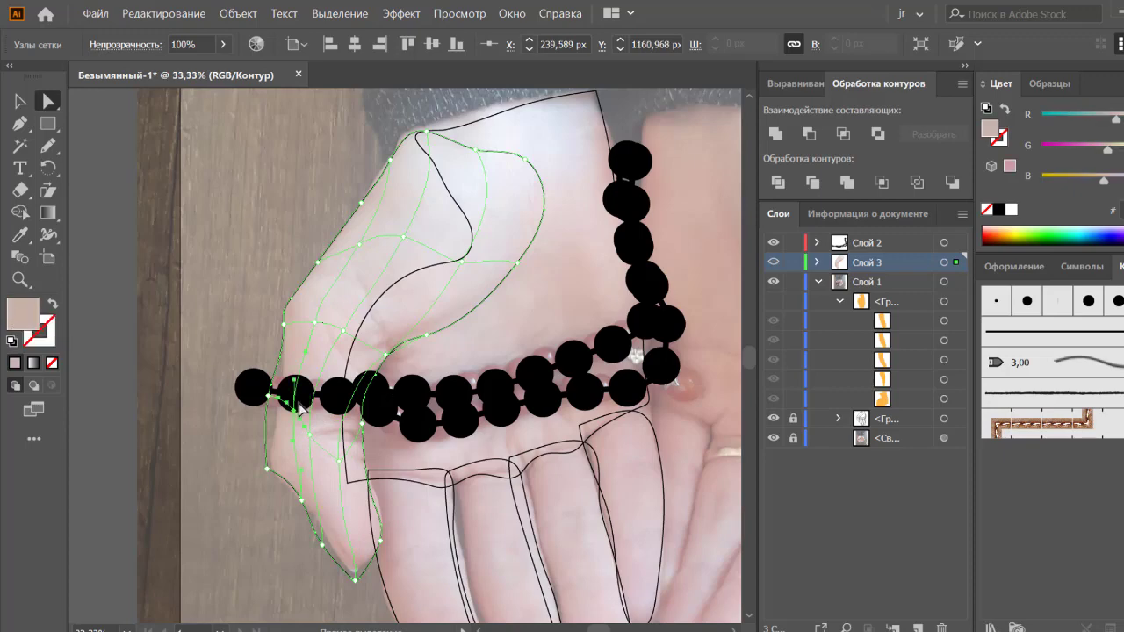
pyautogui.click(268, 398)
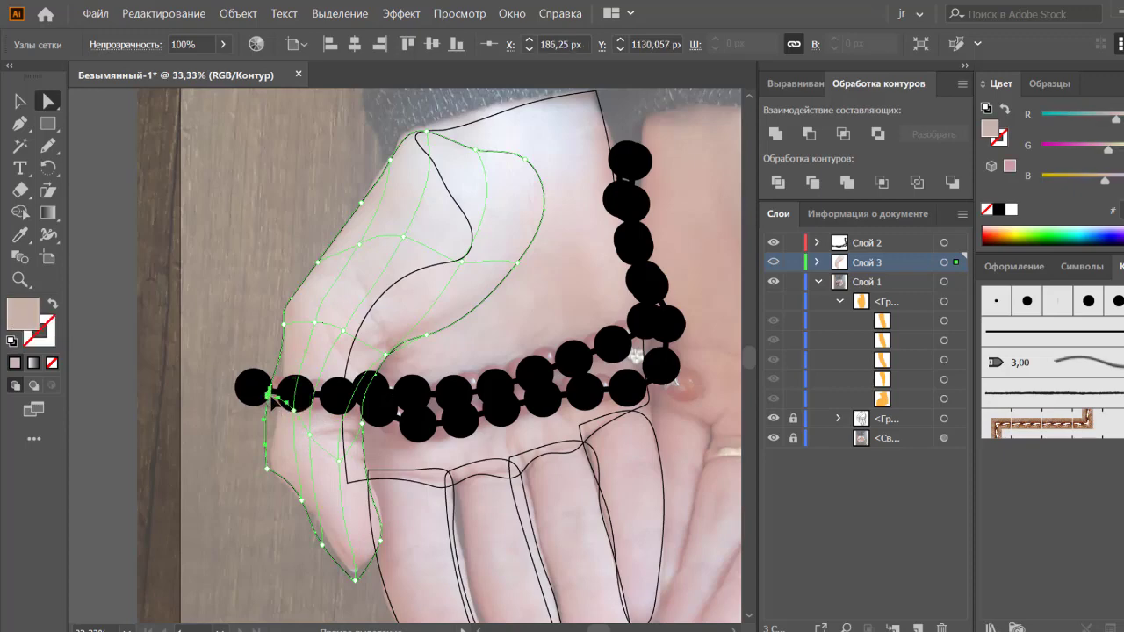
pyautogui.moveTo(272, 397); pyautogui.dragTo(274, 391)
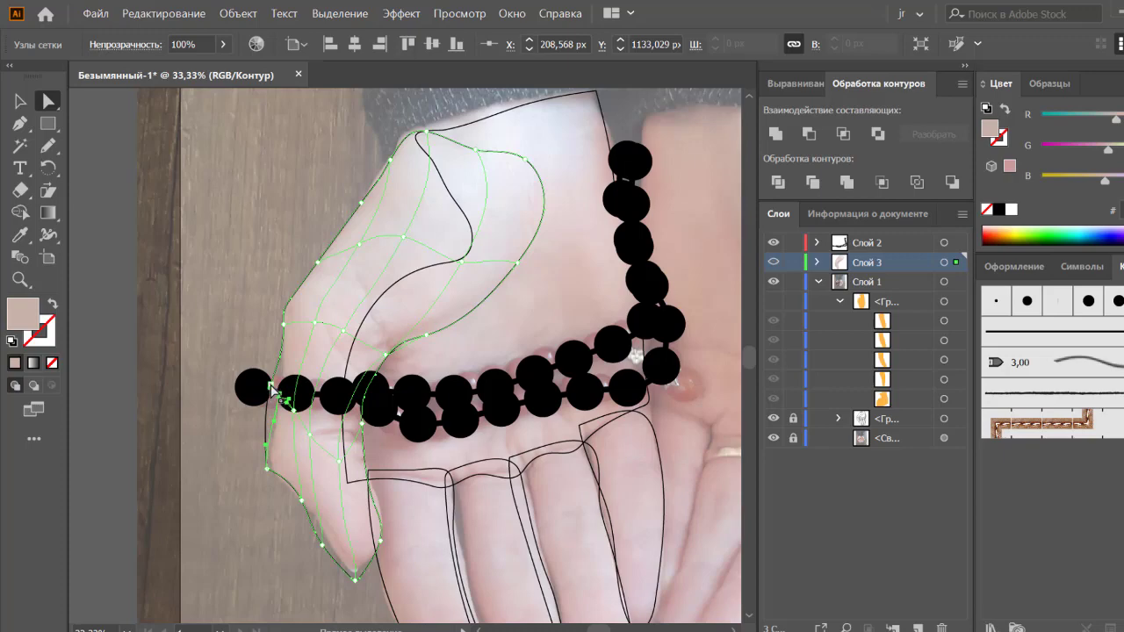
pyautogui.click(274, 392)
# Step: Give a mesh point near the thumb's outer edge a pale sampled skin tone
pyautogui.click(282, 379)
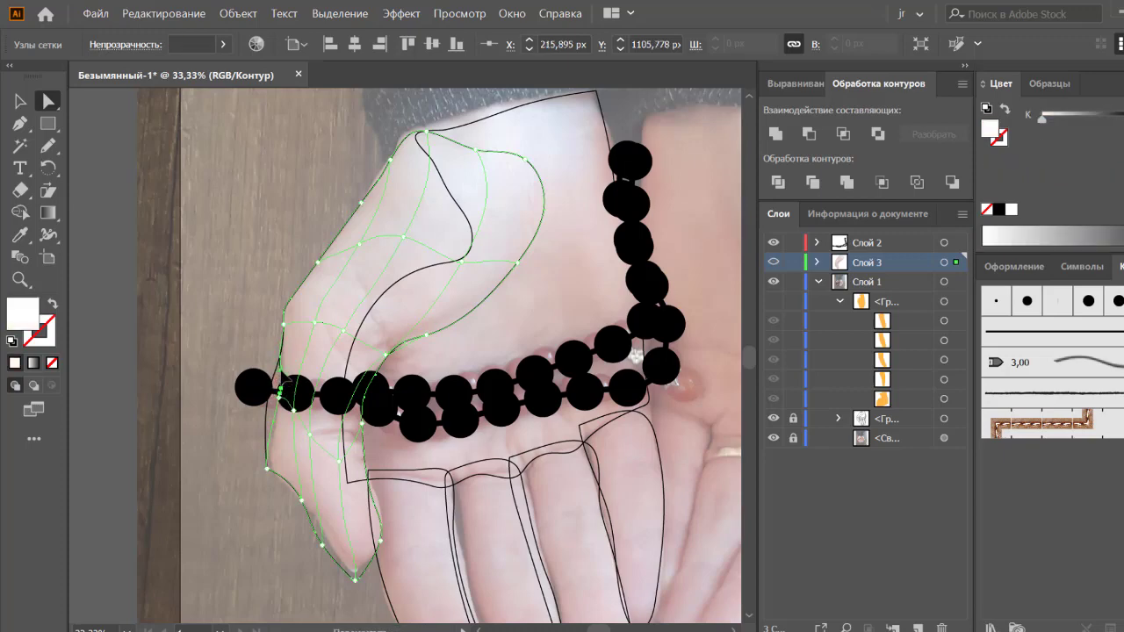
pyautogui.click(280, 361)
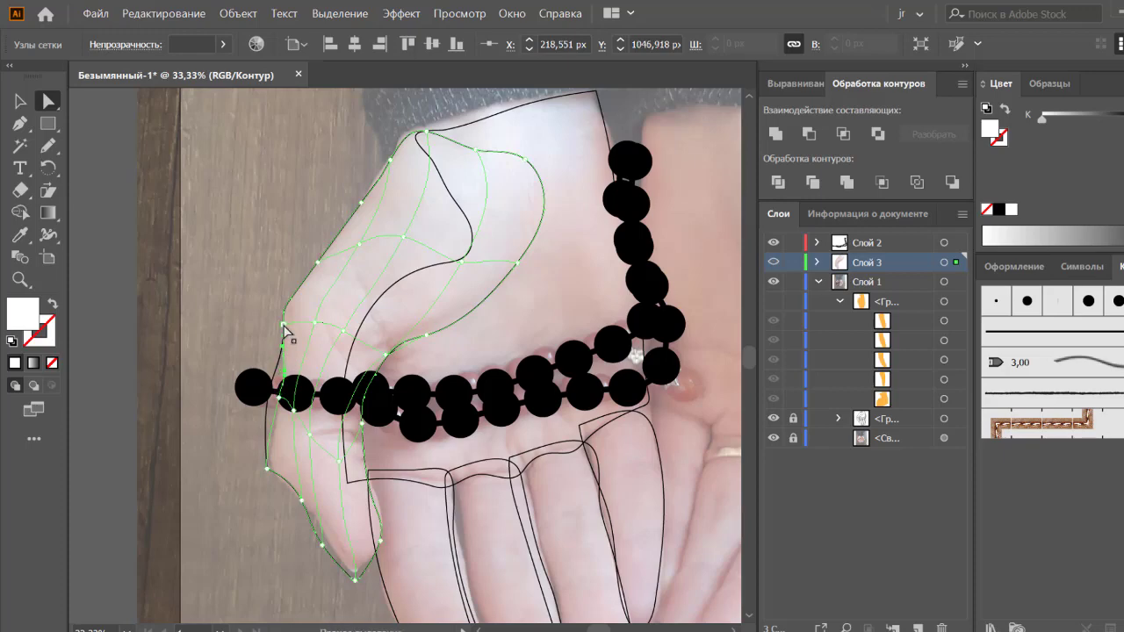
pyautogui.click(286, 330)
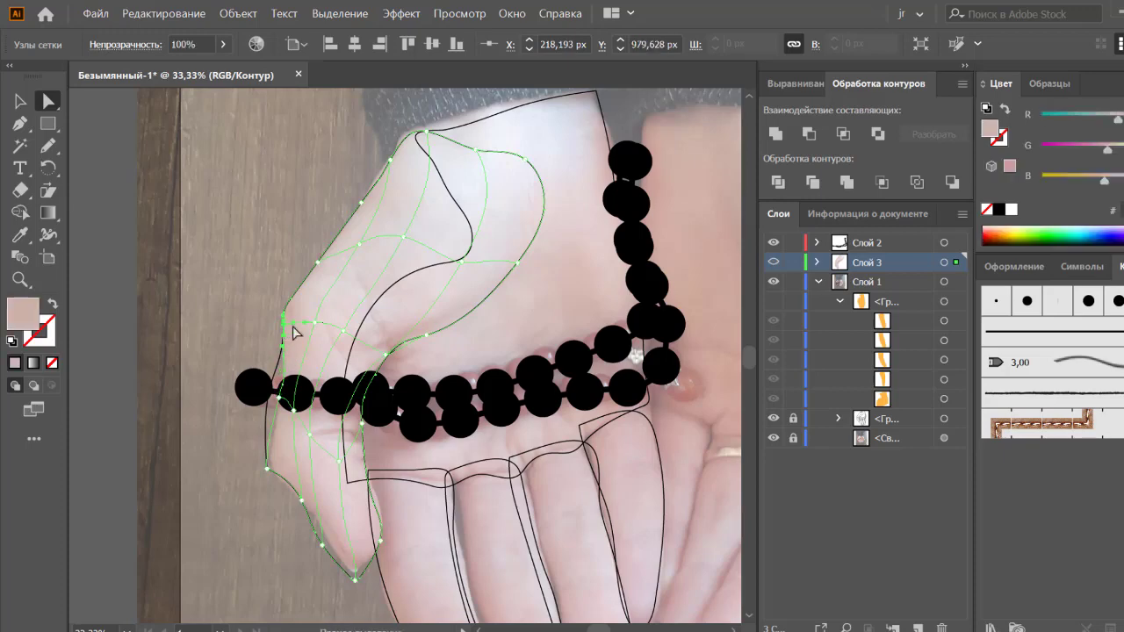
pyautogui.click(317, 267)
pyautogui.click(322, 269)
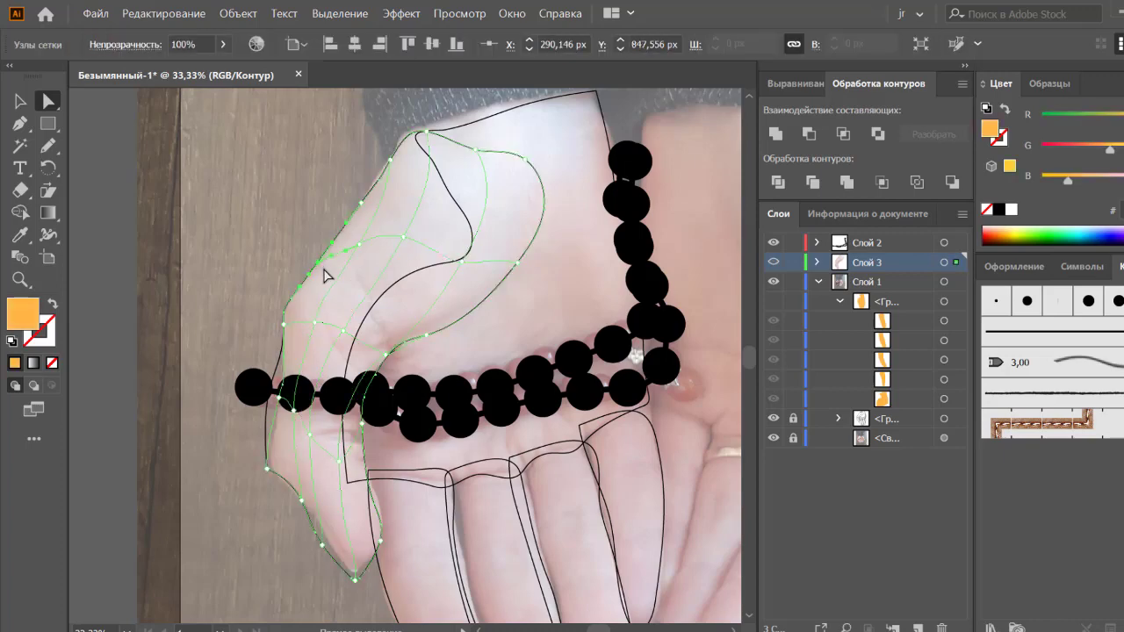
pyautogui.press('i')
pyautogui.click(333, 254)
pyautogui.press('a')
pyautogui.click(402, 238)
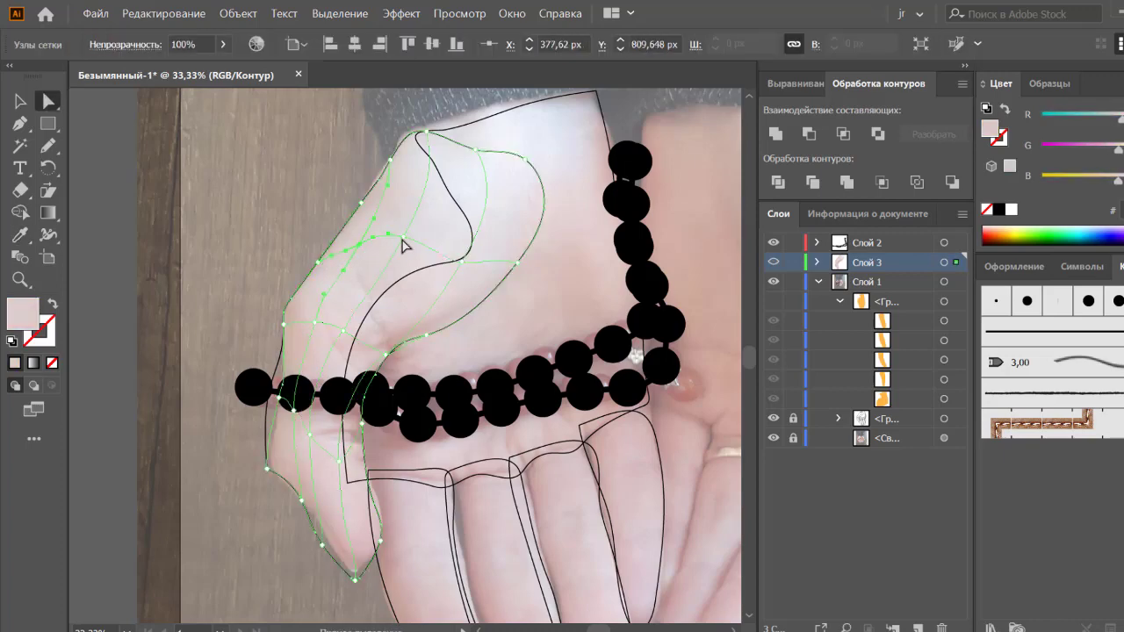
pyautogui.click(385, 175)
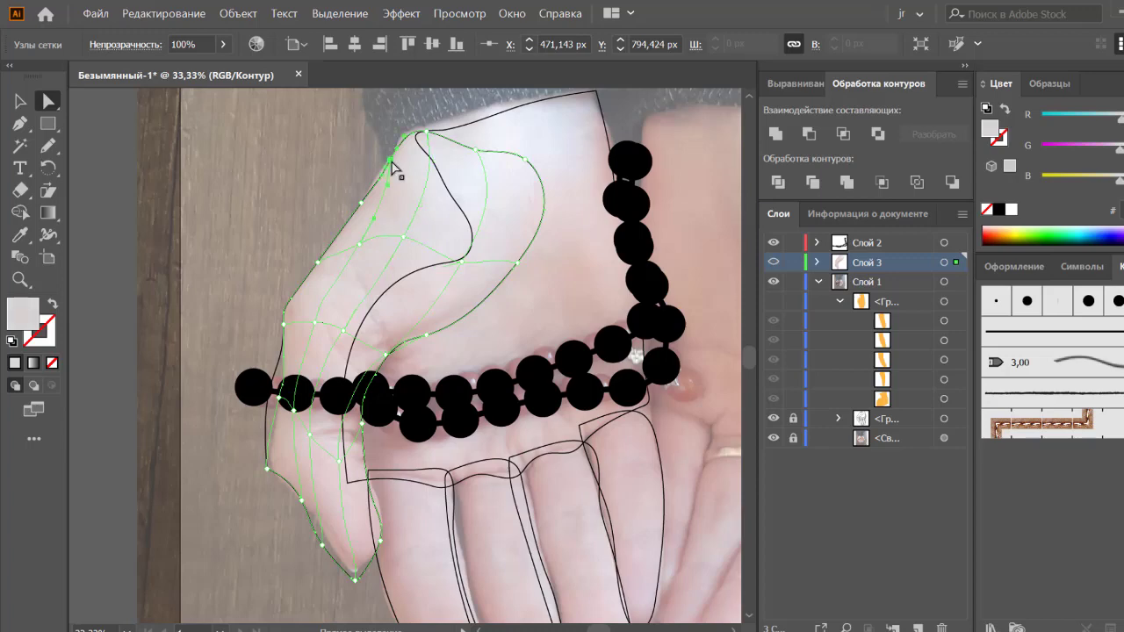
pyautogui.press('v')
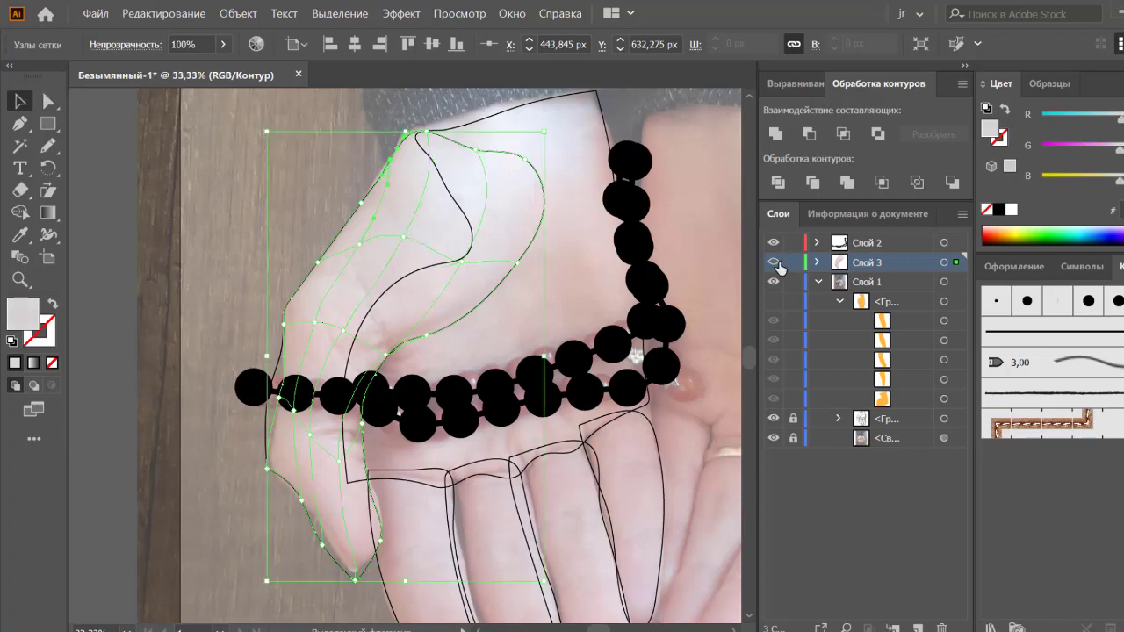
# Step: Preview the hand mesh briefly, then sample a skin tone into a point on the thumb's upper edge
pyautogui.keyDown('ctrl'); pyautogui.click(773, 266); pyautogui.keyUp('ctrl')
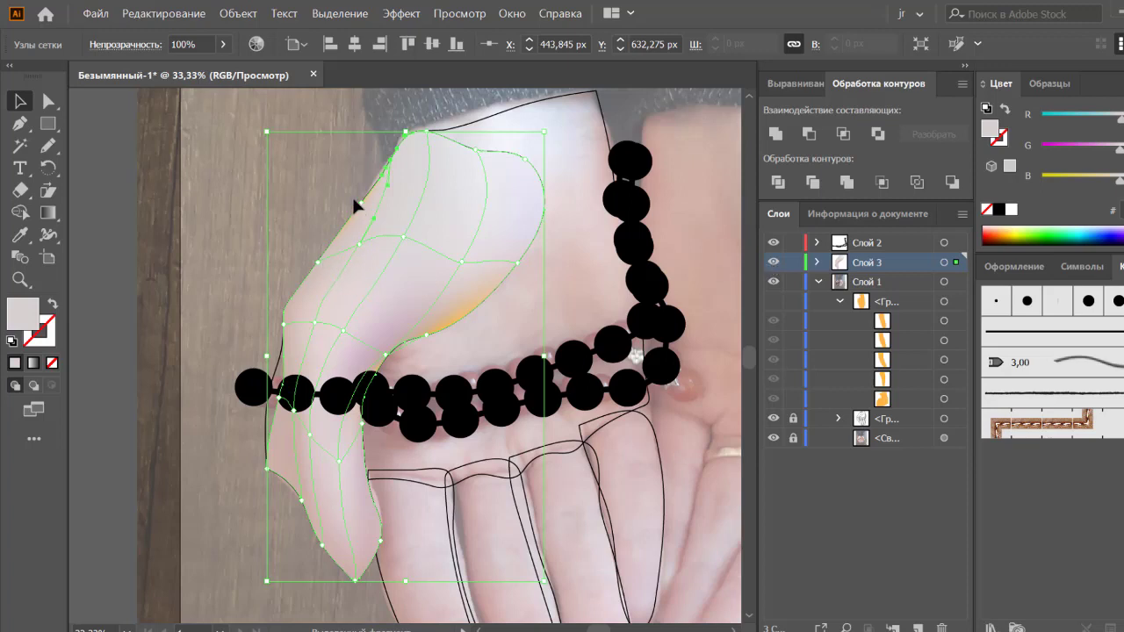
pyautogui.keyDown('ctrl'); pyautogui.click(773, 266); pyautogui.keyUp('ctrl')
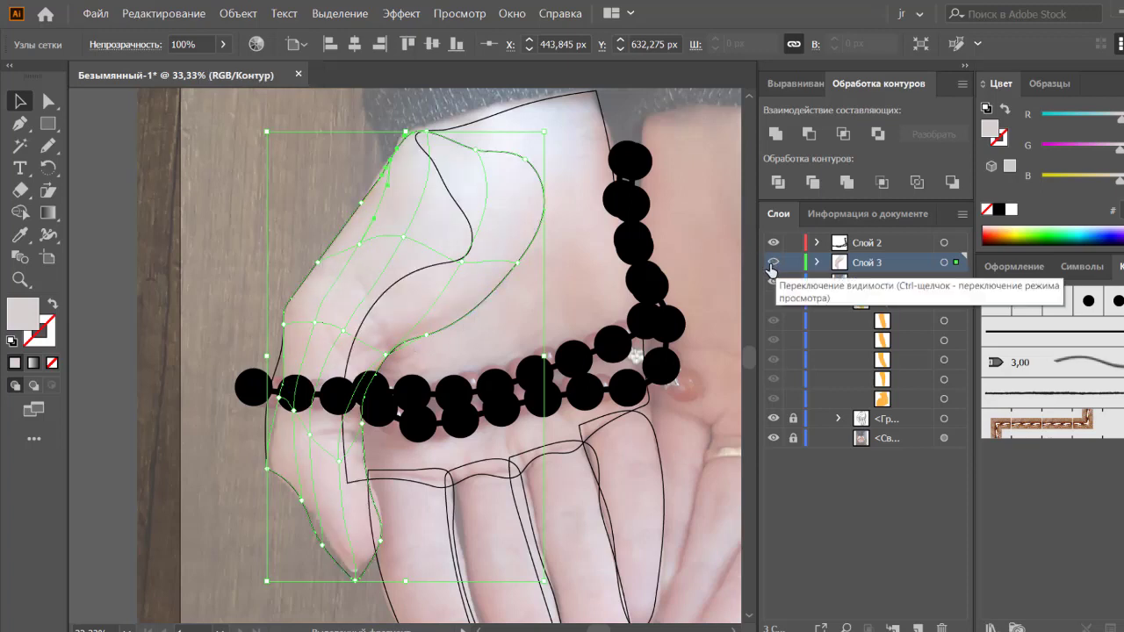
pyautogui.press('a')
pyautogui.click(360, 204)
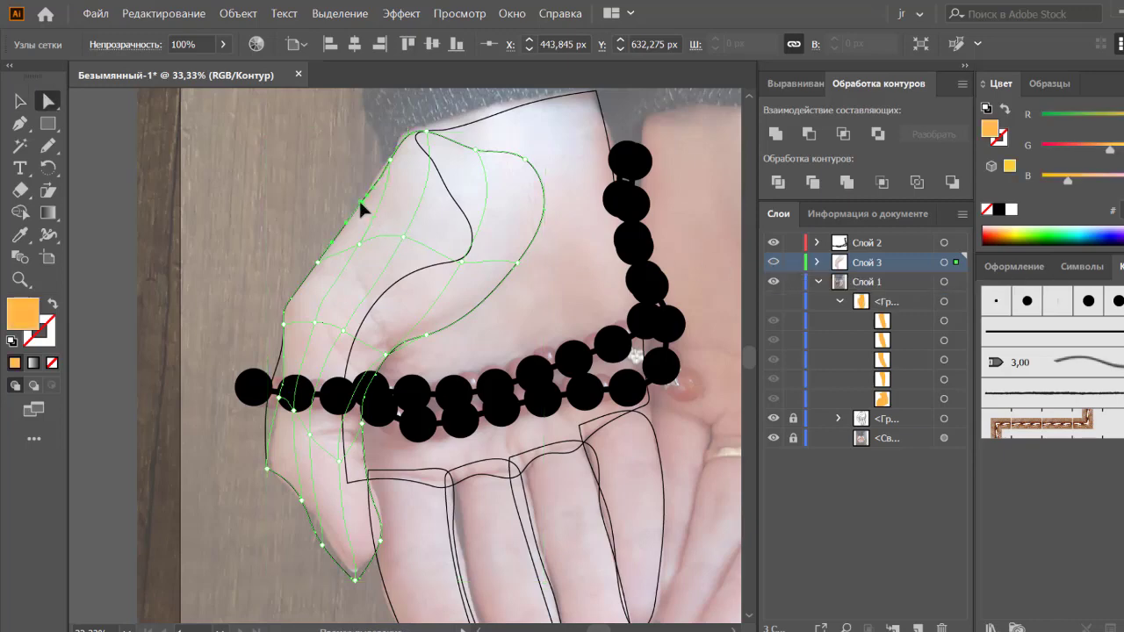
pyautogui.press('i')
pyautogui.click(371, 204)
pyautogui.press('a')
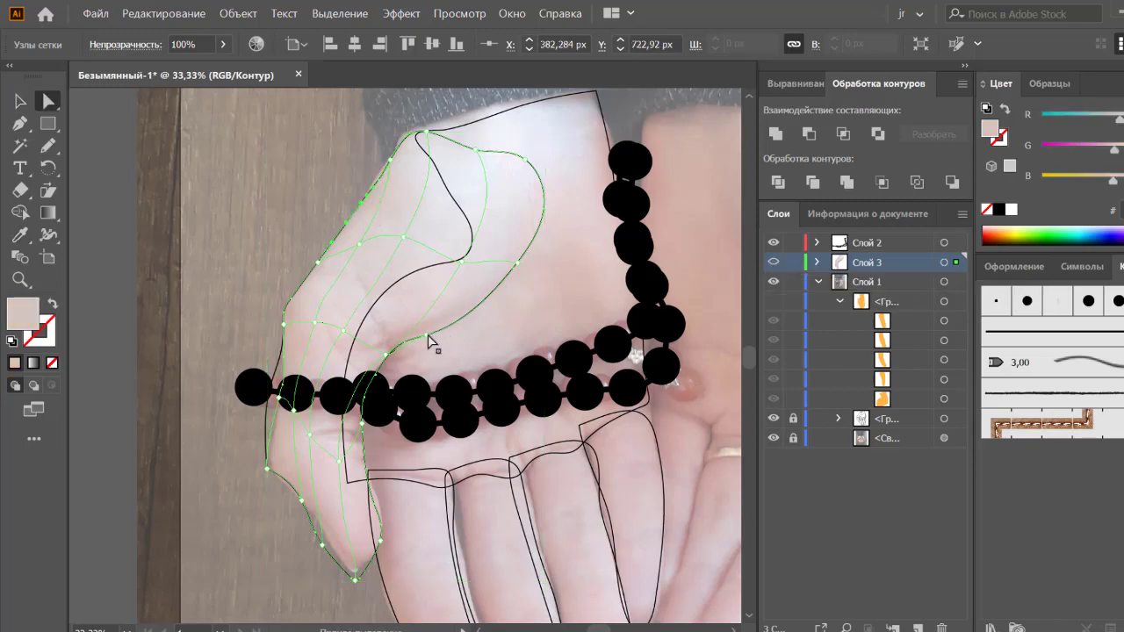
# Step: Select a palm-crease mesh point, then show Layer 3's hand mesh in full colour and deselect
pyautogui.click(427, 336)
pyautogui.press('i')
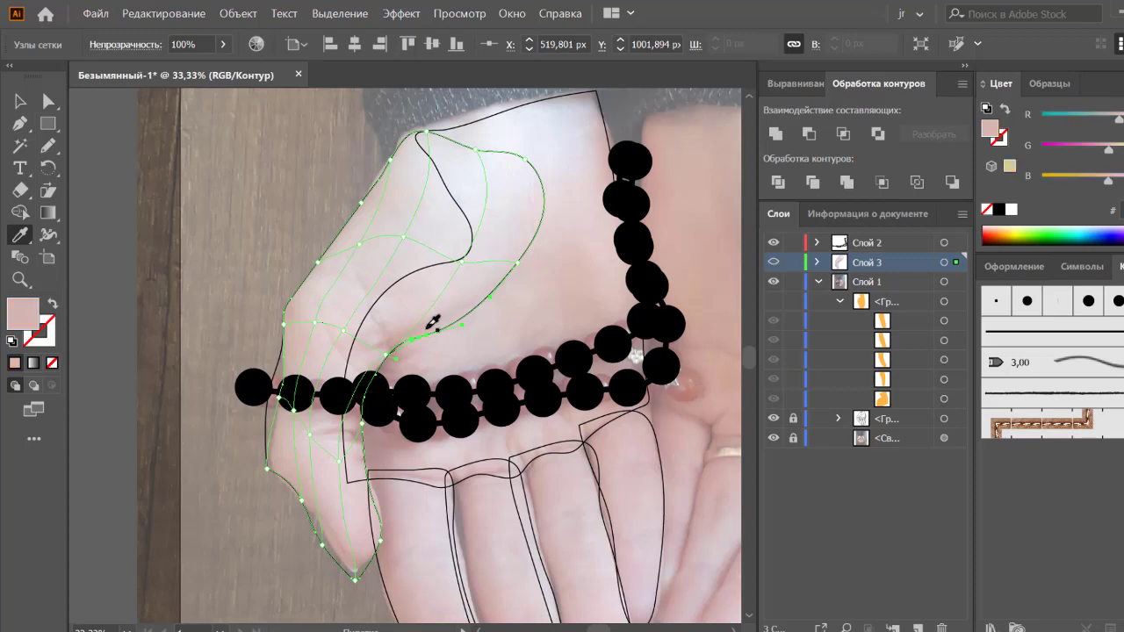
pyautogui.press('a')
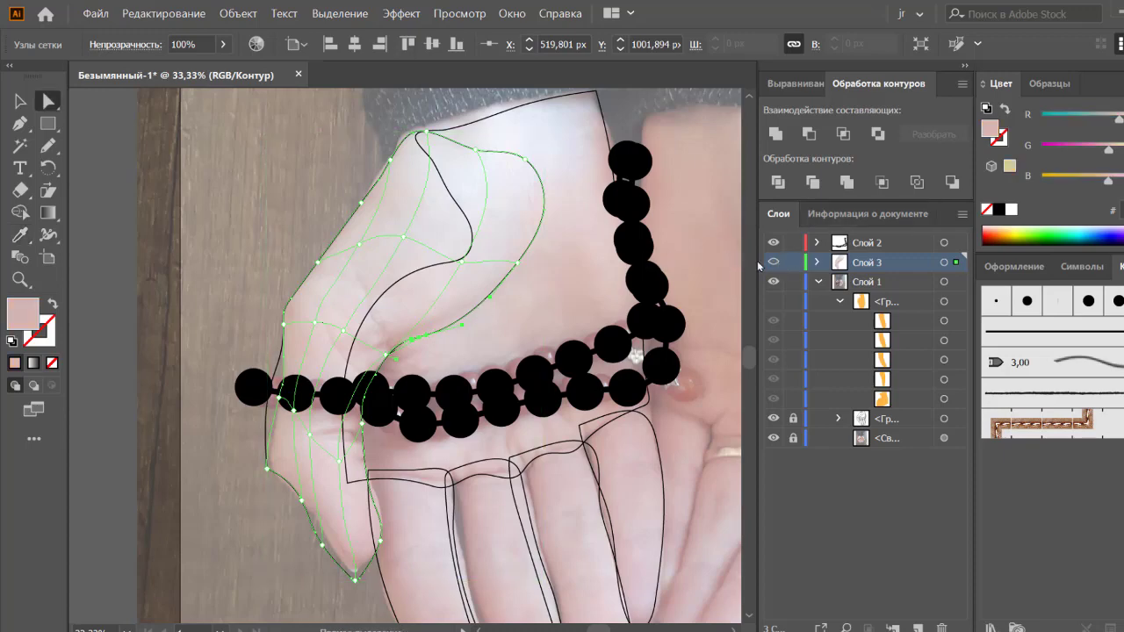
pyautogui.keyDown('ctrl'); pyautogui.click(773, 264); pyautogui.keyUp('ctrl')
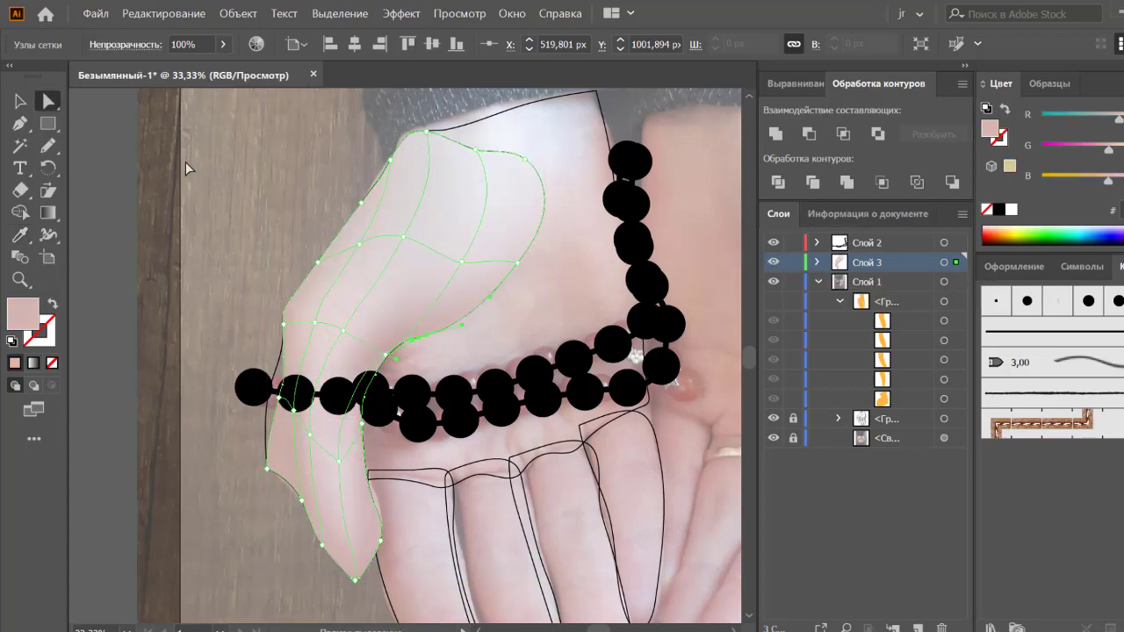
pyautogui.click(217, 187)
# Step: Fit the artboard, toggle the photo and mesh preview to compare, and zoom into the left palm
pyautogui.hotkey('ctrl', '0')
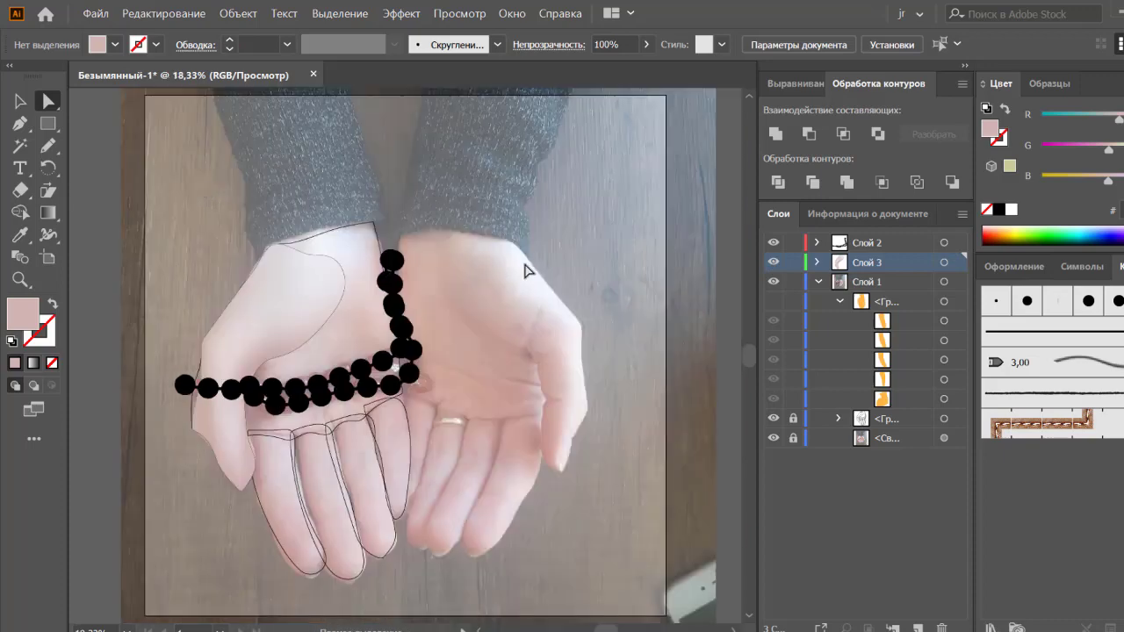
pyautogui.click(773, 438)
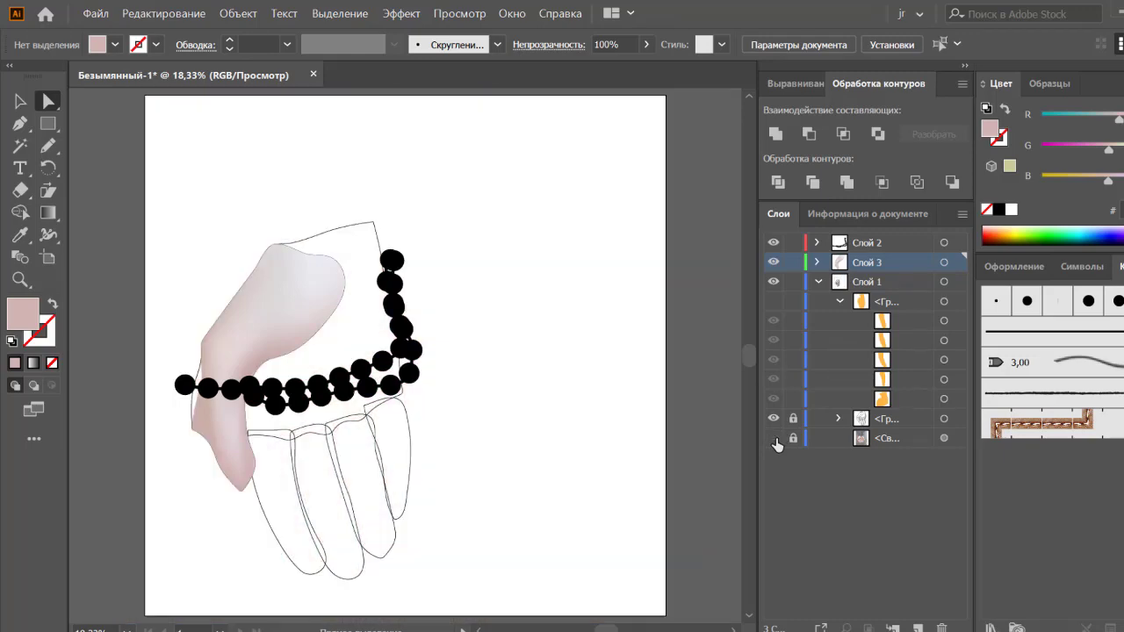
pyautogui.click(774, 438)
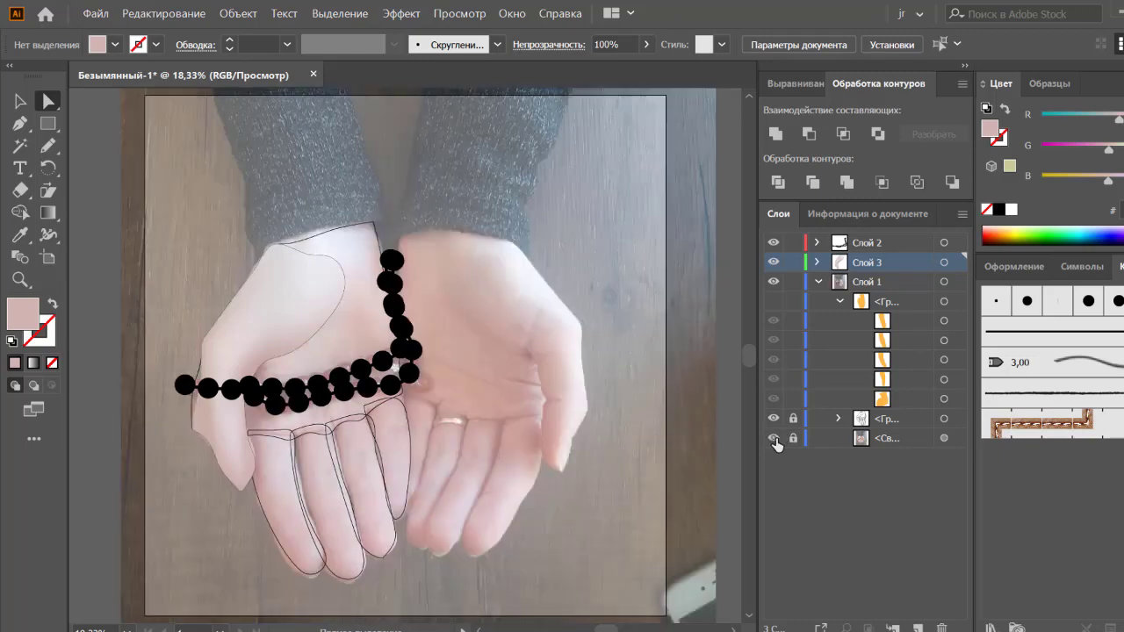
pyautogui.press('z')
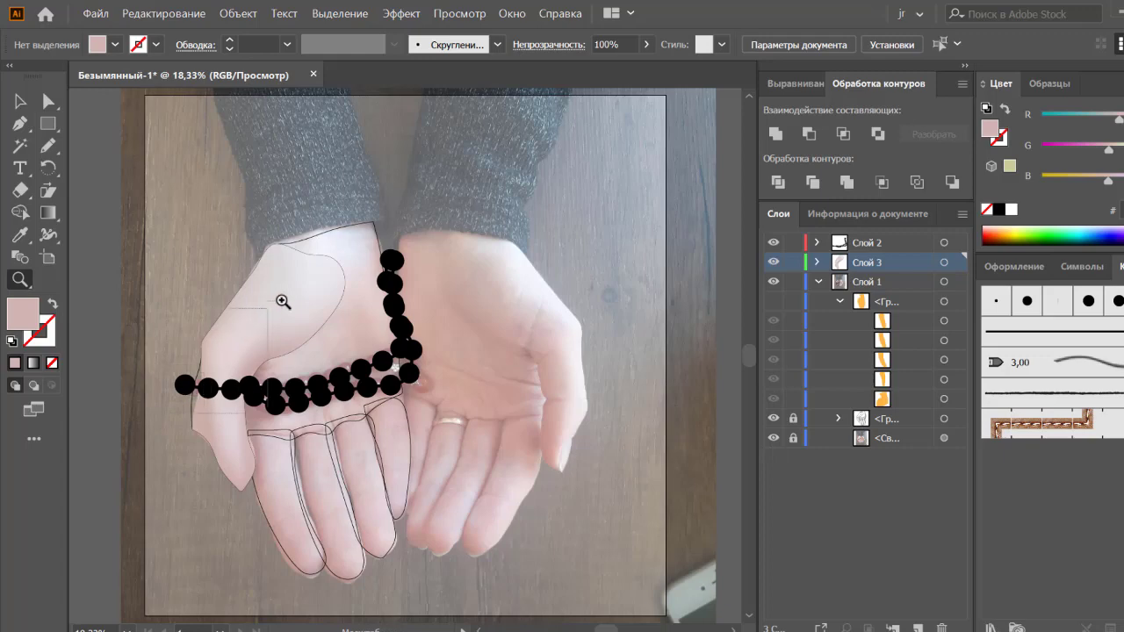
pyautogui.click(278, 331)
pyautogui.moveTo(302, 423); pyautogui.dragTo(301, 282)
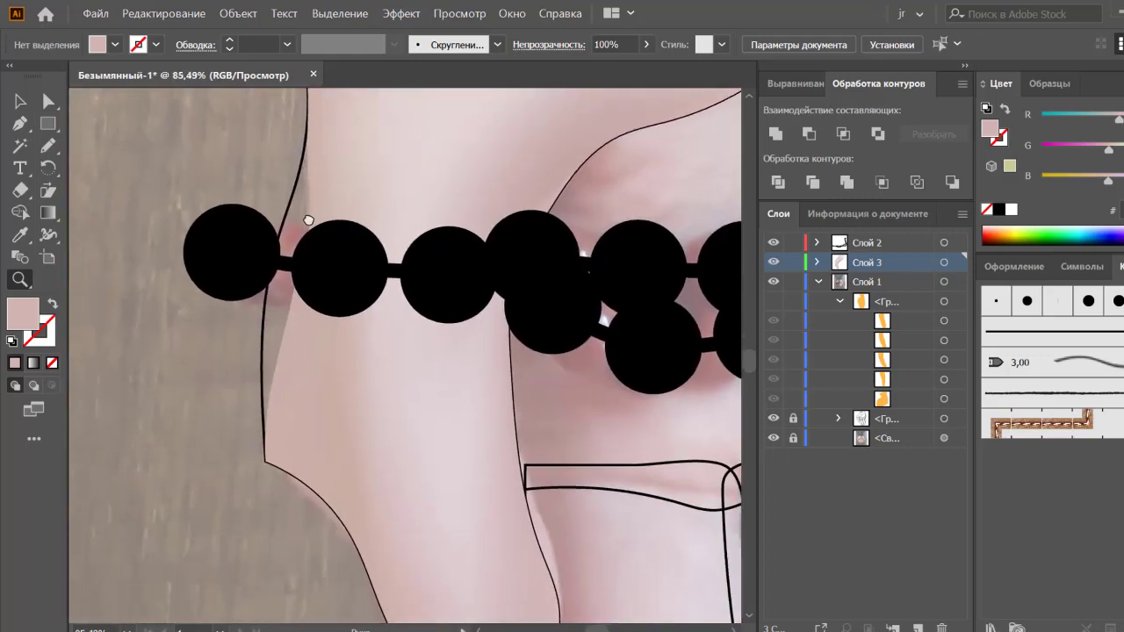
pyautogui.press('a')
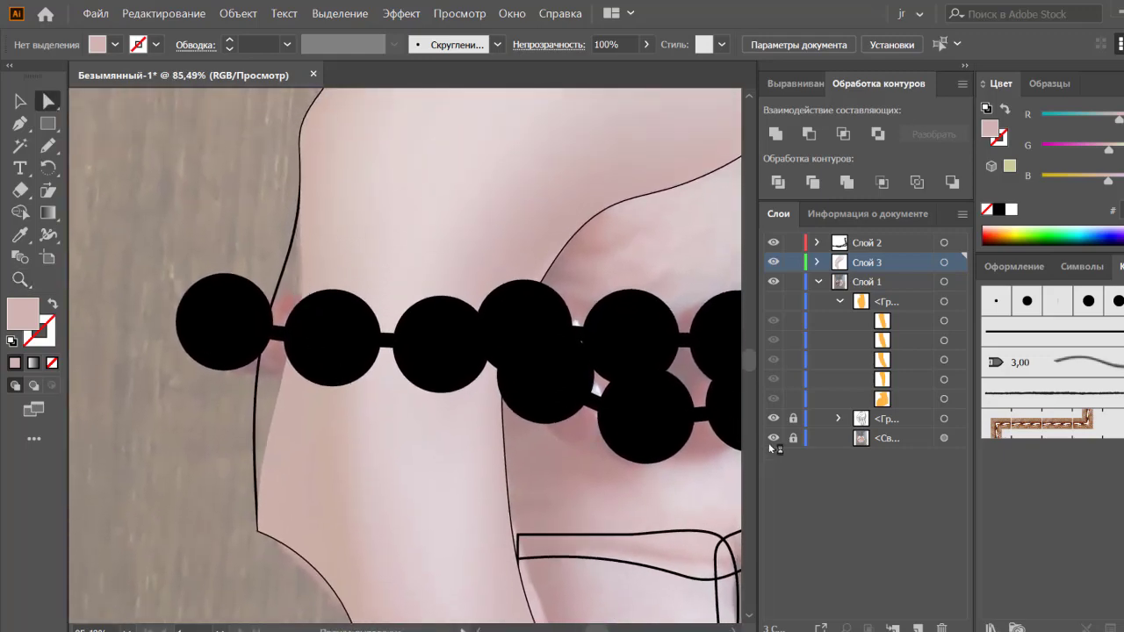
pyautogui.click(773, 438)
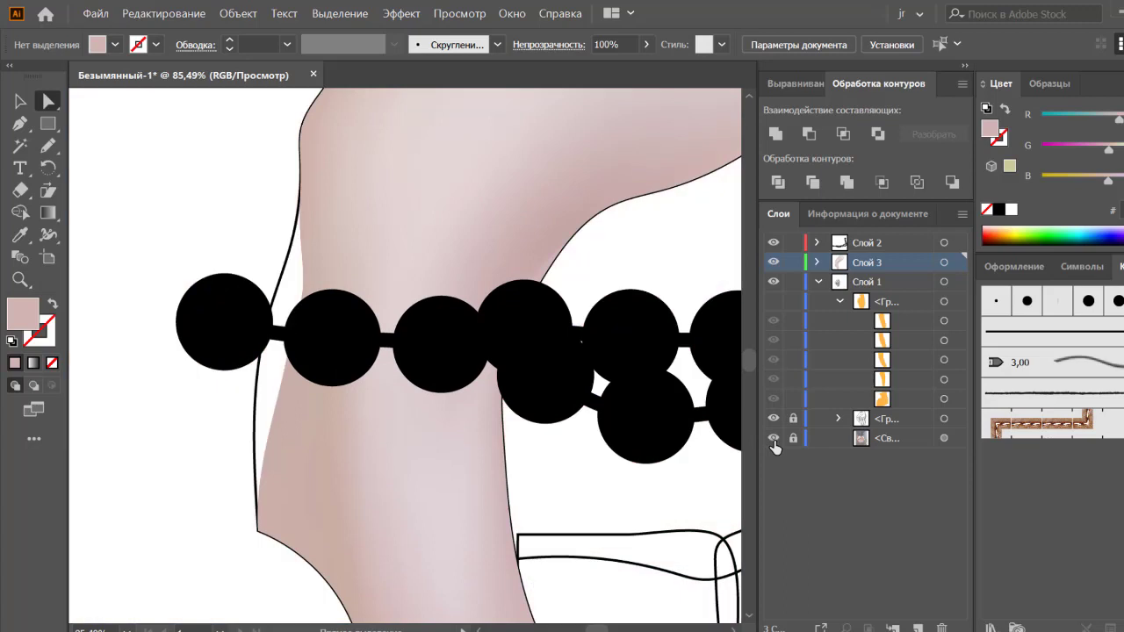
pyautogui.click(772, 440)
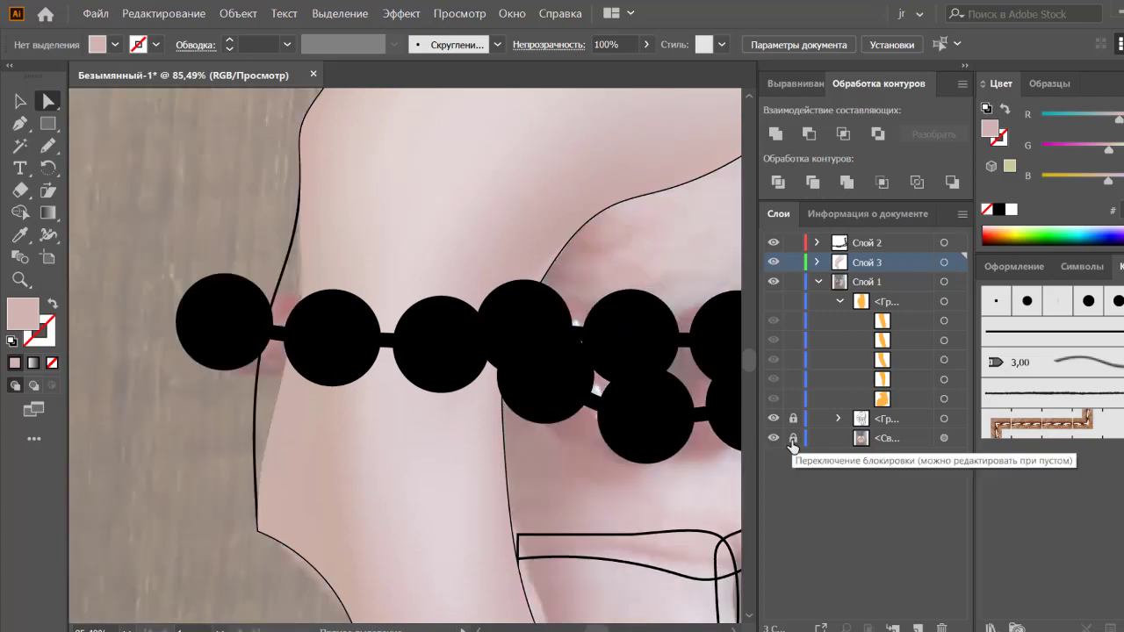
pyautogui.click(774, 263)
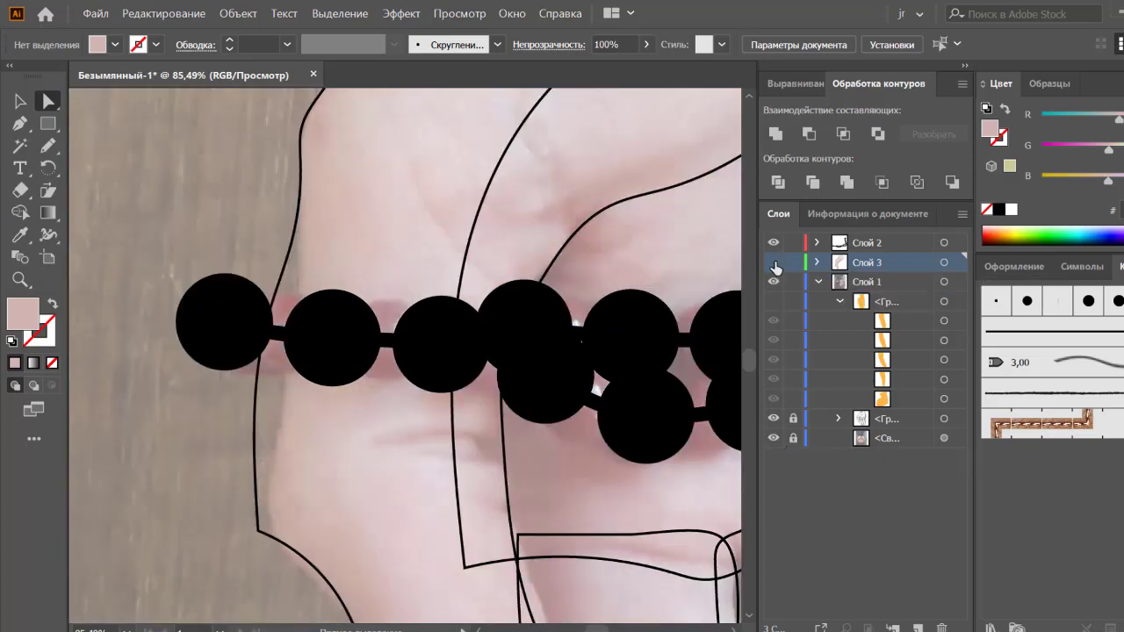
pyautogui.click(774, 263)
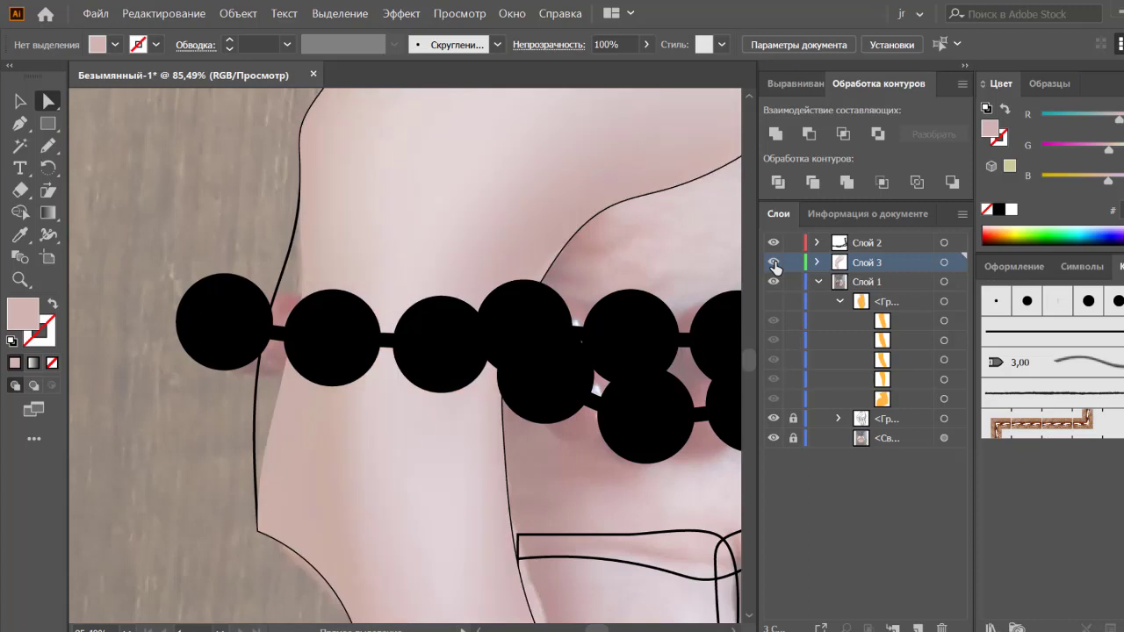
# Step: Move a left-edge palm mesh point outward to follow the thumb contour, then fit the artboard with Ctrl+0
pyautogui.click(321, 422)
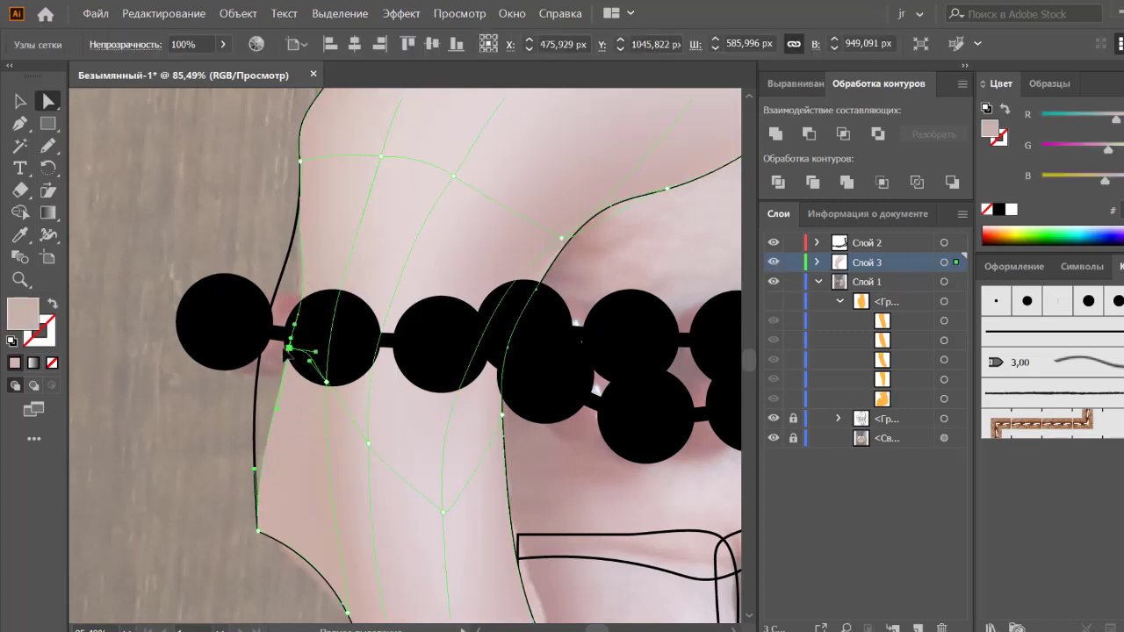
pyautogui.moveTo(288, 349); pyautogui.dragTo(268, 340)
pyautogui.click(288, 320)
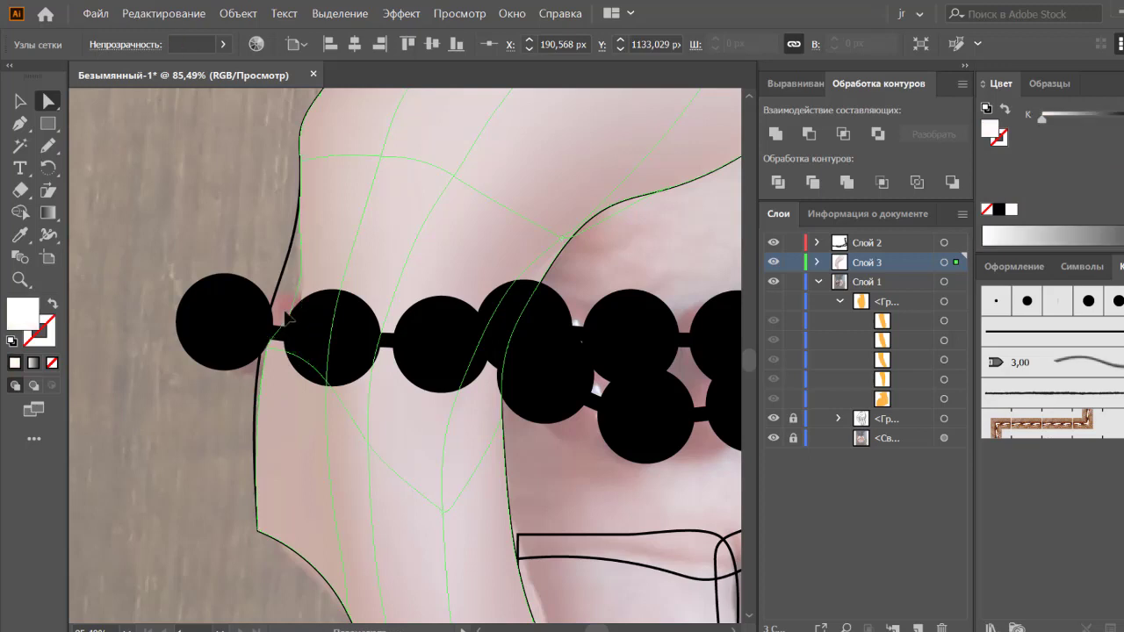
pyautogui.click(276, 311)
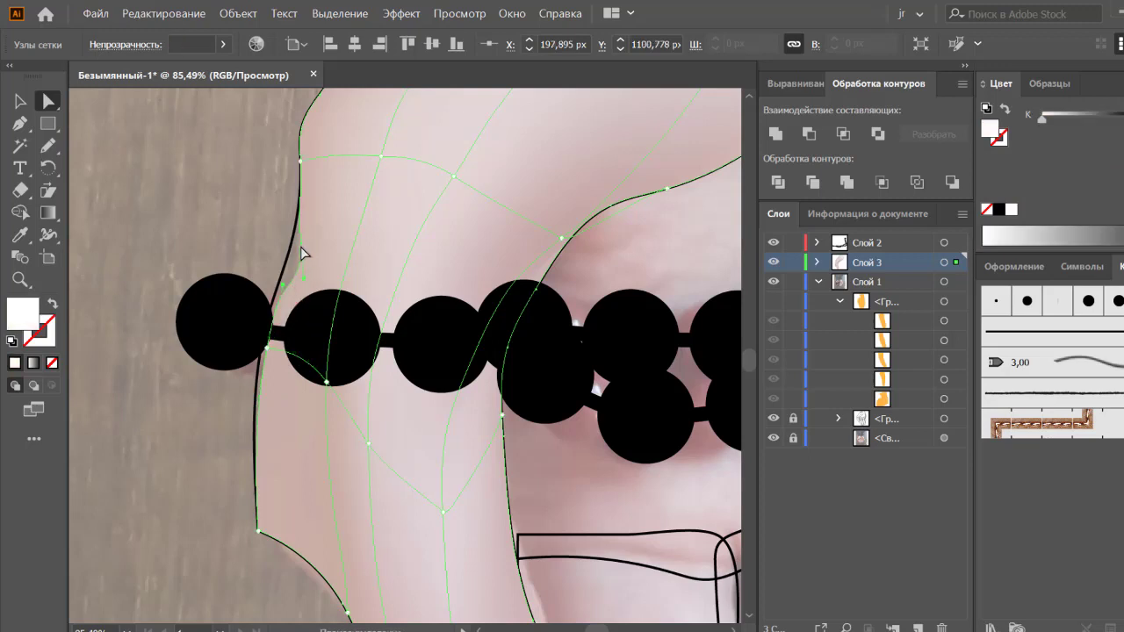
pyautogui.click(301, 252)
pyautogui.click(300, 270)
pyautogui.click(275, 250)
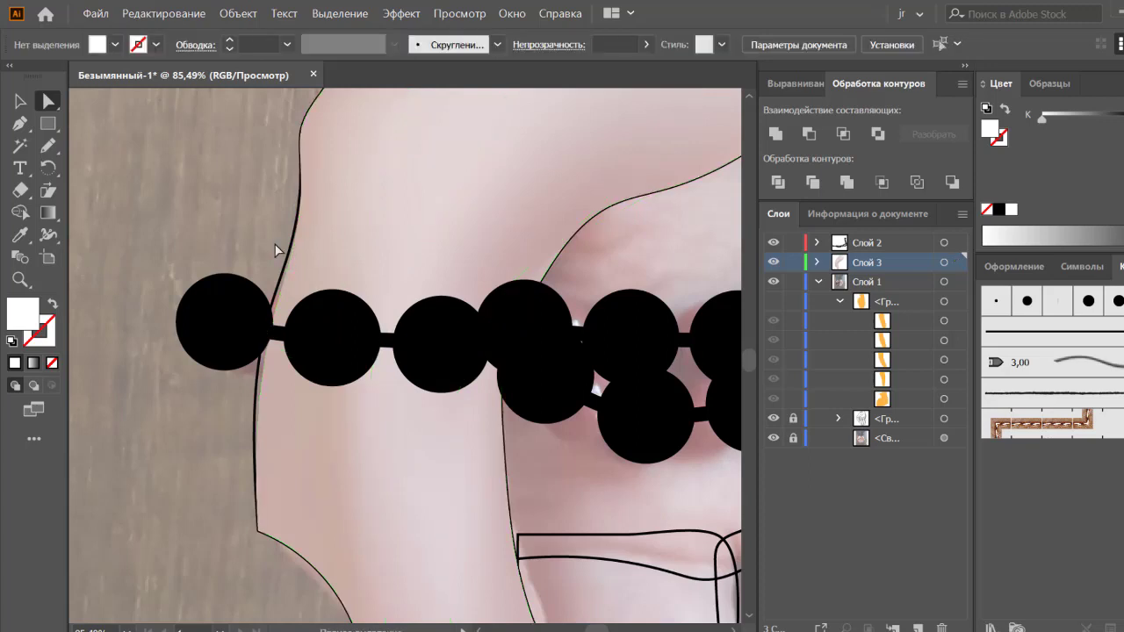
pyautogui.hotkey('ctrl', '0')
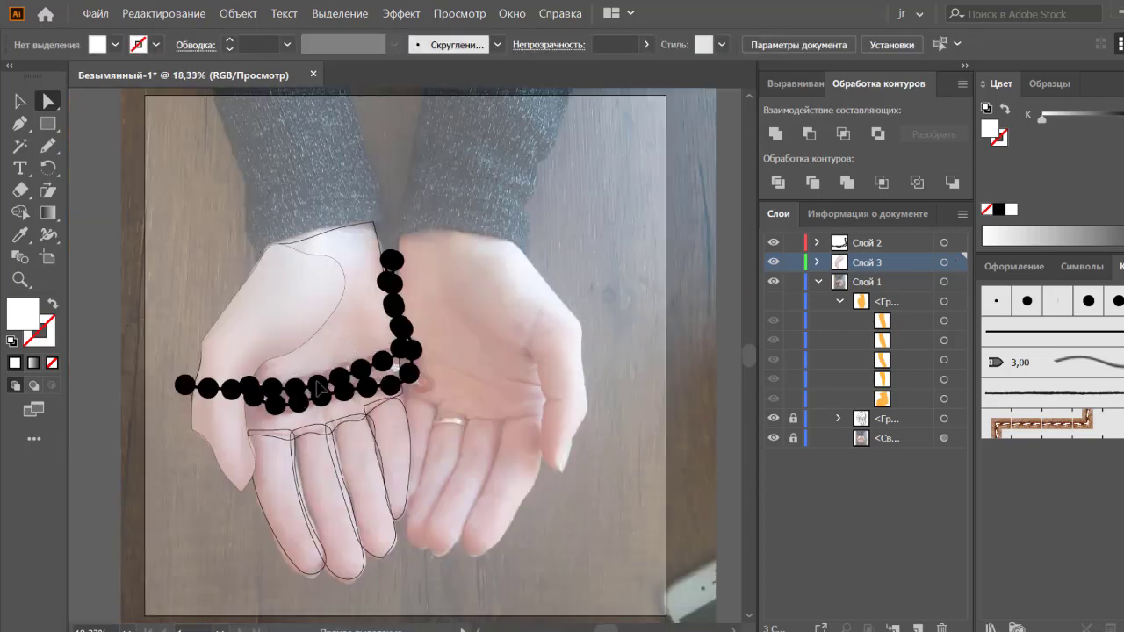
# Step: Show the orange hand-shape group on Слой 1 and hide its first finger path
pyautogui.press('v')
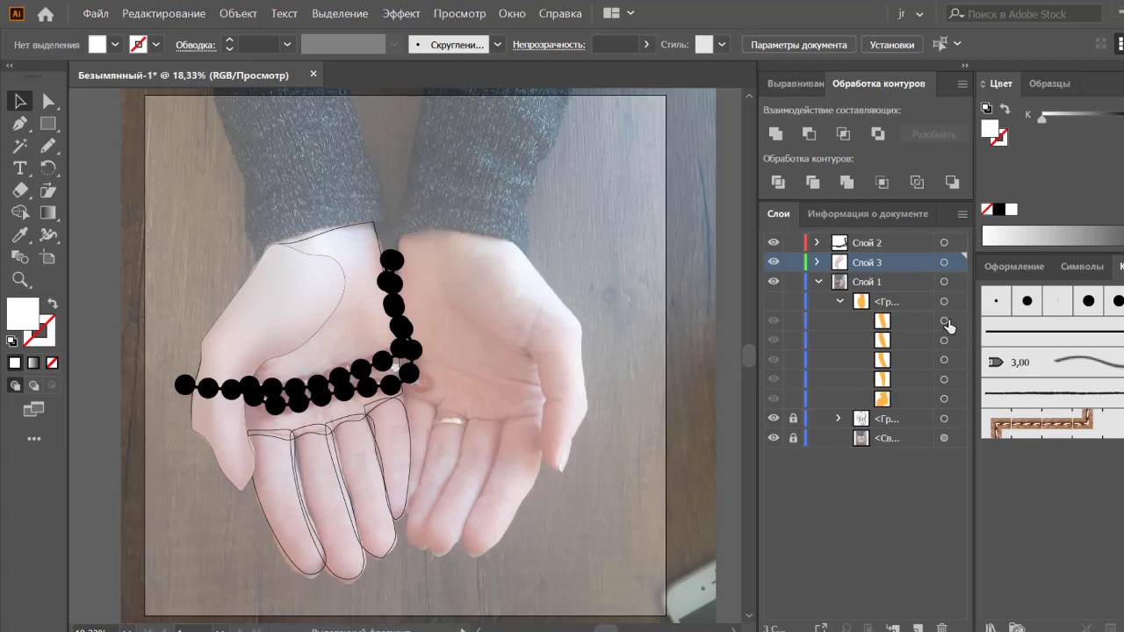
pyautogui.keyDown('ctrl'); pyautogui.click(773, 302); pyautogui.keyUp('ctrl')
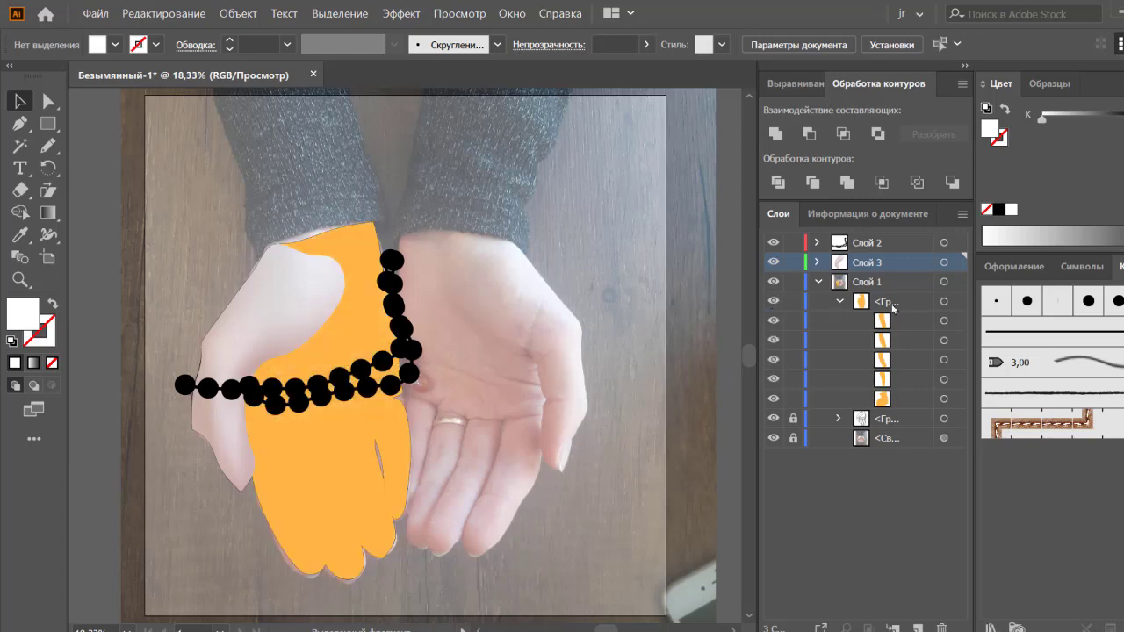
pyautogui.click(943, 321)
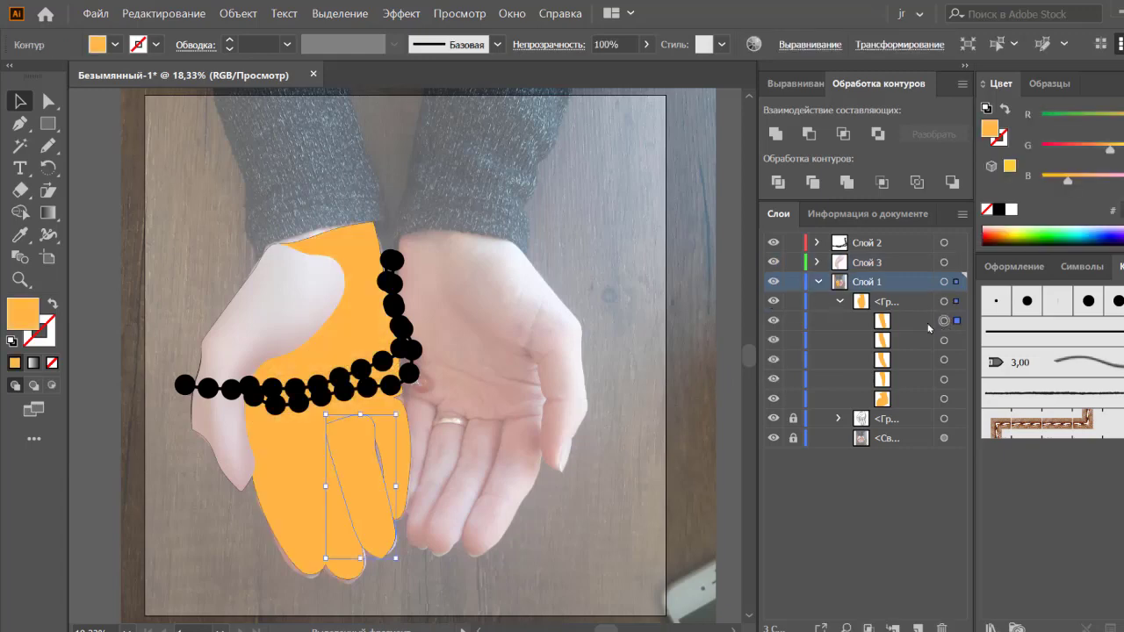
pyautogui.click(774, 323)
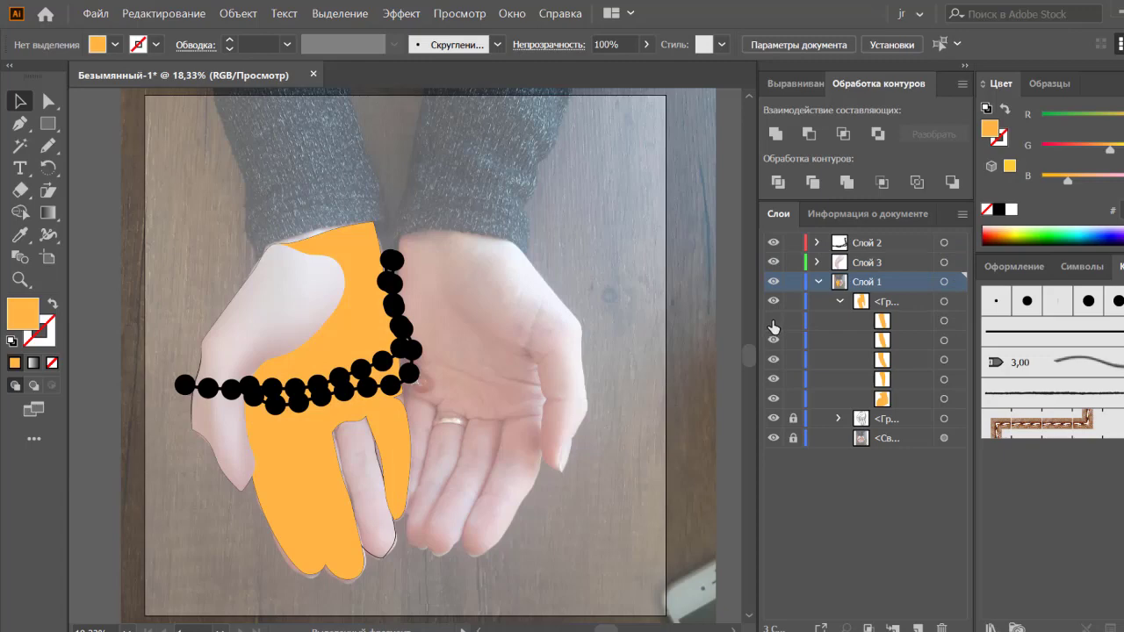
# Step: Show the finger path again, move it onto a new Слой 4 and select it
pyautogui.click(773, 322)
pyautogui.click(917, 628)
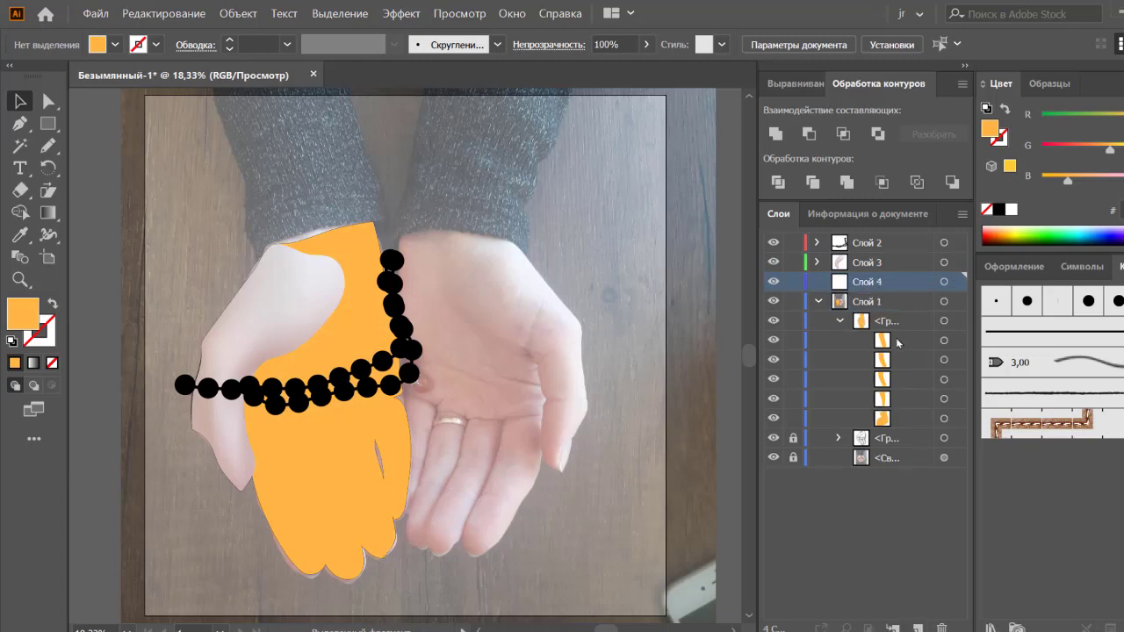
pyautogui.moveTo(897, 341); pyautogui.dragTo(855, 285)
pyautogui.click(818, 301)
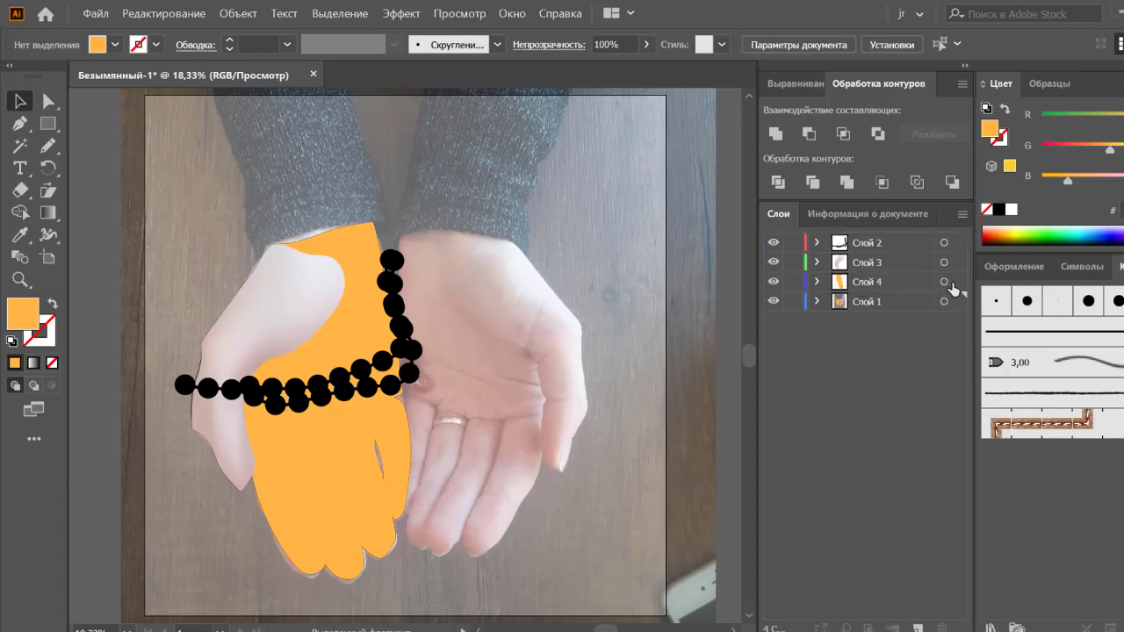
pyautogui.click(944, 282)
pyautogui.keyDown('ctrl'); pyautogui.click(773, 286); pyautogui.keyUp('ctrl')
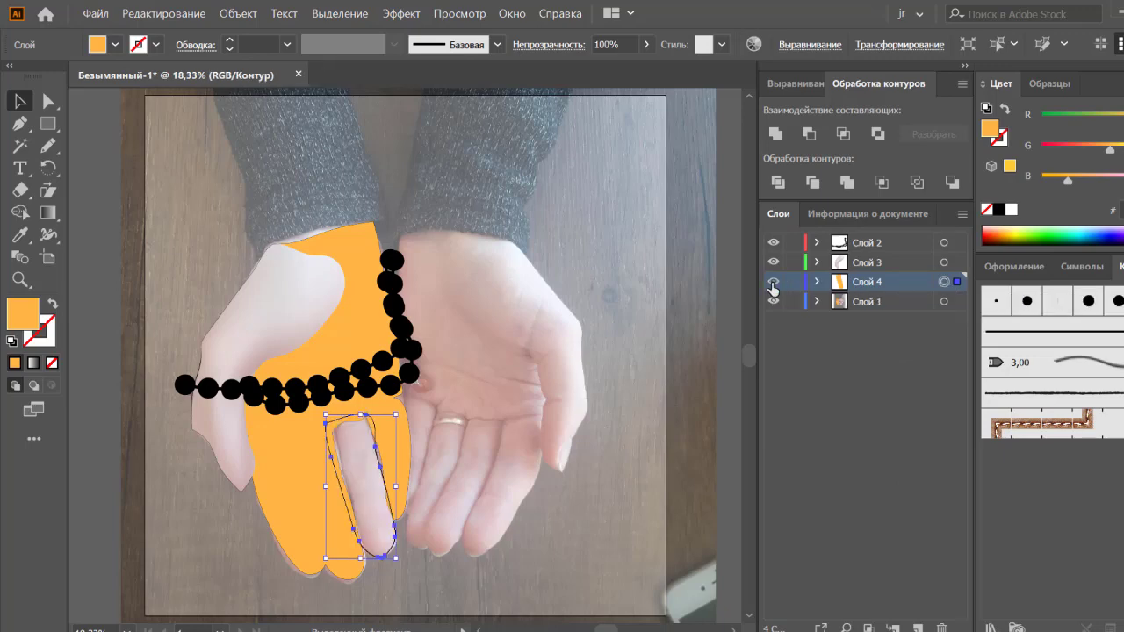
pyautogui.keyDown('ctrl'); pyautogui.click(772, 283); pyautogui.keyUp('ctrl')
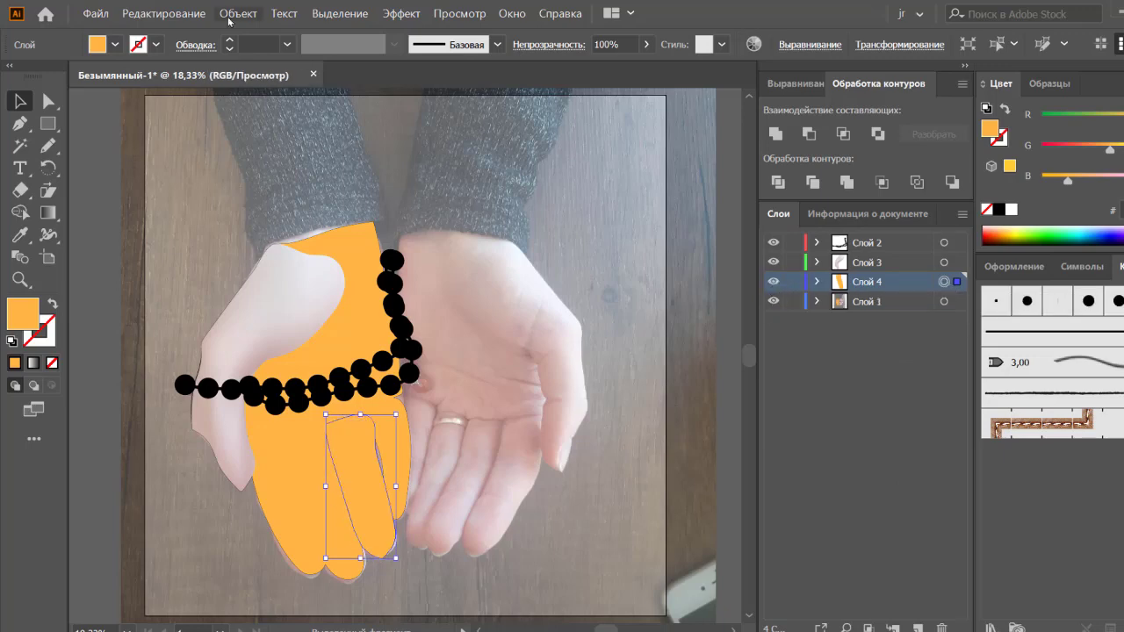
# Step: Convert the finger into a gradient mesh and view its layer as outlines
pyautogui.click(235, 13)
pyautogui.click(351, 232)
pyautogui.click(584, 387)
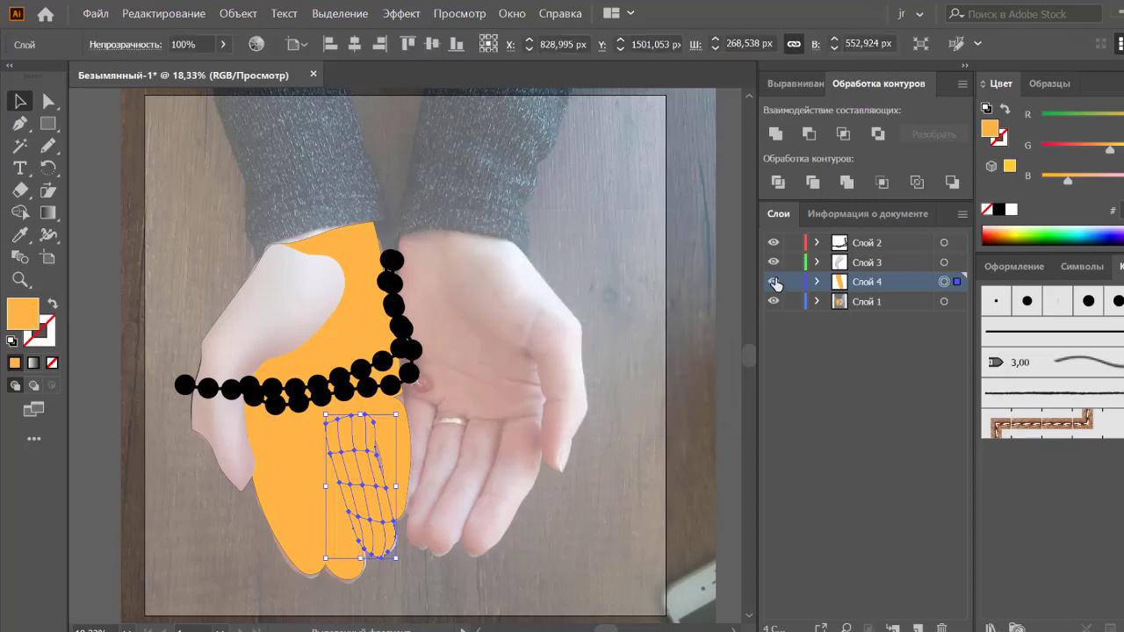
pyautogui.keyDown('ctrl'); pyautogui.click(773, 283); pyautogui.keyUp('ctrl')
pyautogui.scroll(4, 343, 533)
pyautogui.press('a')
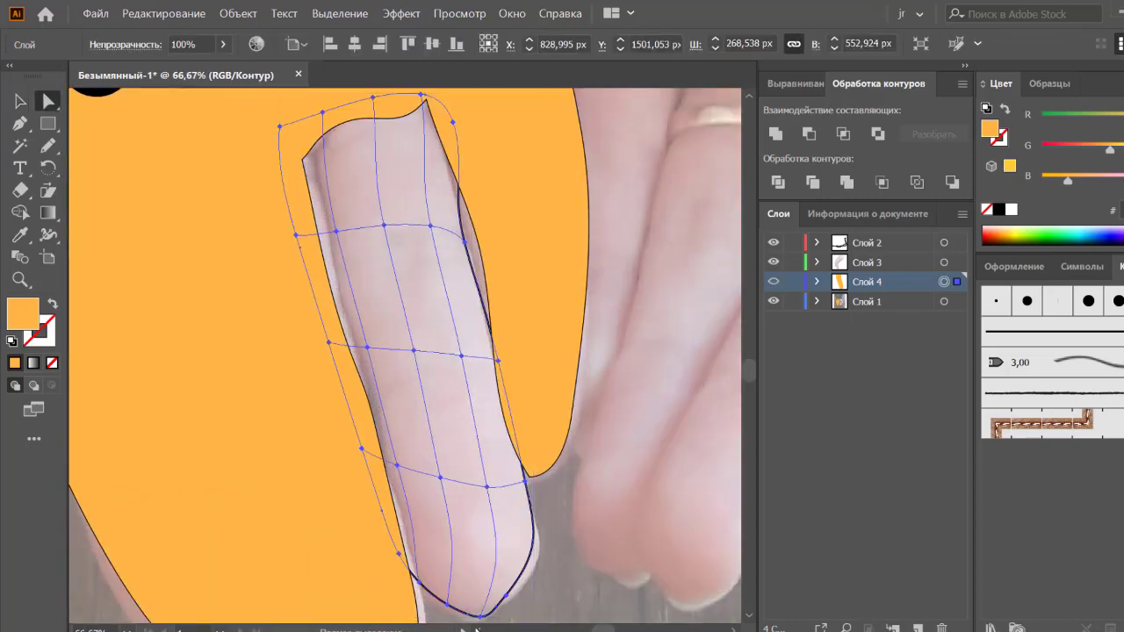
# Step: Eyedropper photo skin tones onto the finger's lower and fingertip mesh points
pyautogui.click(401, 556)
pyautogui.press('i')
pyautogui.click(416, 536)
pyautogui.hotkey('ctrl', 'z')
pyautogui.hotkey('ctrl', 'shift', 'z')
pyautogui.hotkey('ctrl', 'z')
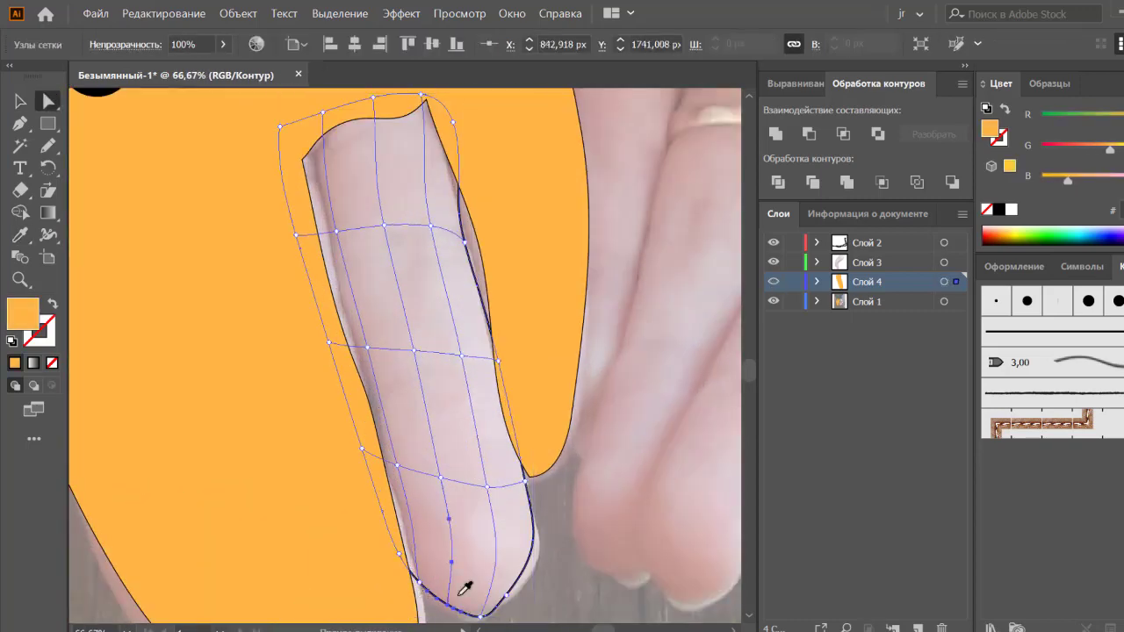
pyautogui.press('i')
pyautogui.click(505, 599)
pyautogui.press('a')
pyautogui.click(488, 486)
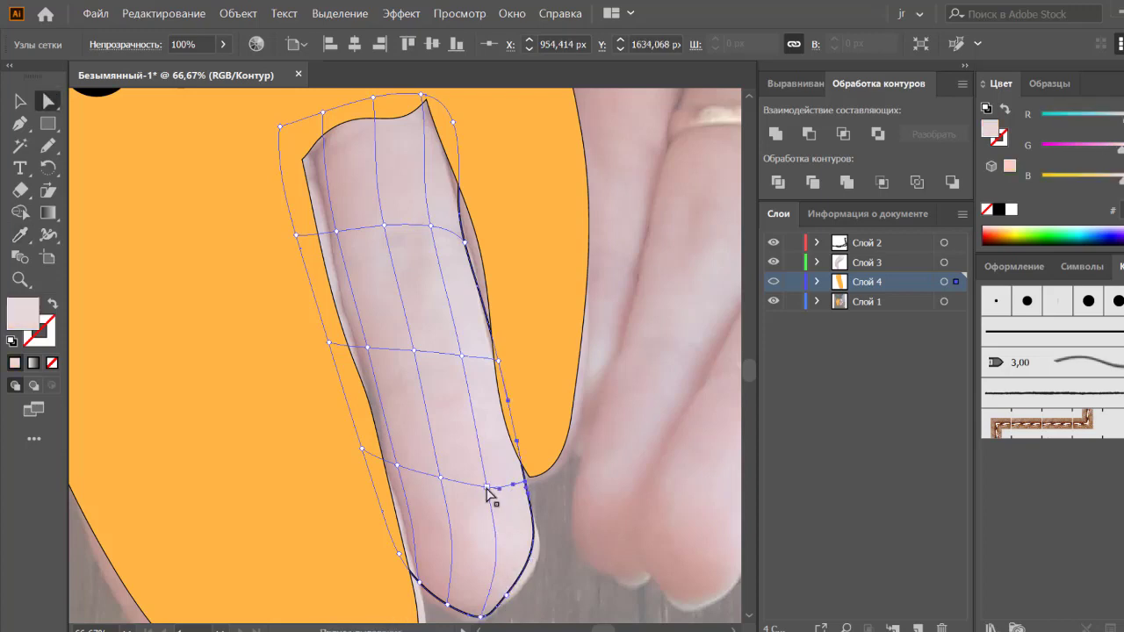
# Step: Sample more skin tones onto the finger's mesh points, undoing accidental pink fills
pyautogui.press('i')
pyautogui.click(359, 459)
pyautogui.keyDown('ctrl'); pyautogui.click(397, 452); pyautogui.keyUp('ctrl')
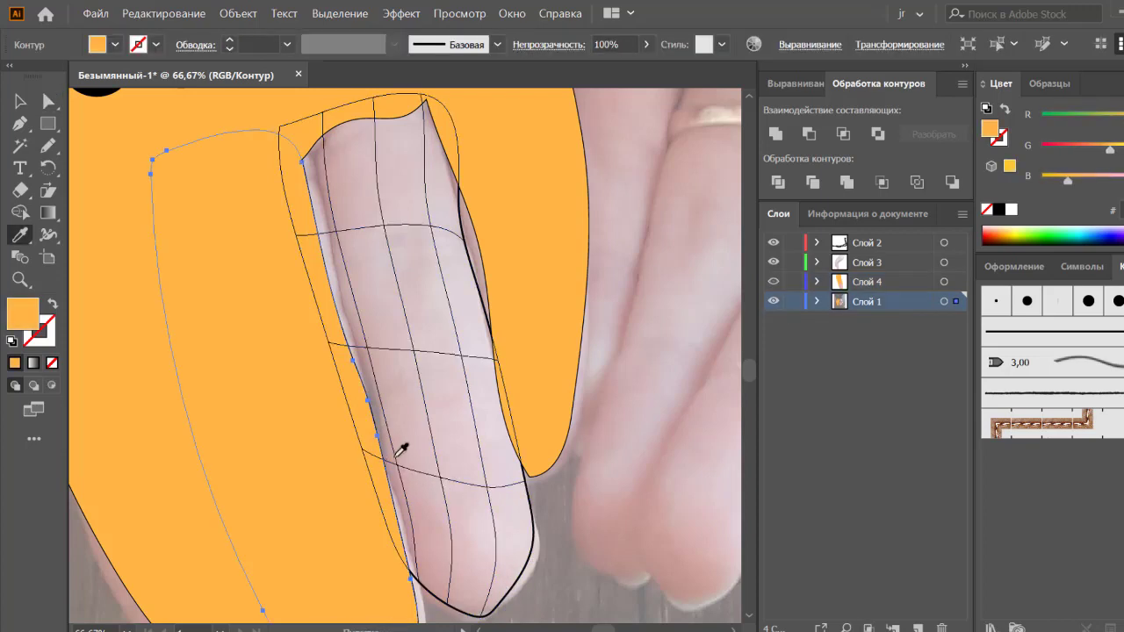
pyautogui.click(397, 456)
pyautogui.hotkey('ctrl', 'z')
pyautogui.press('a')
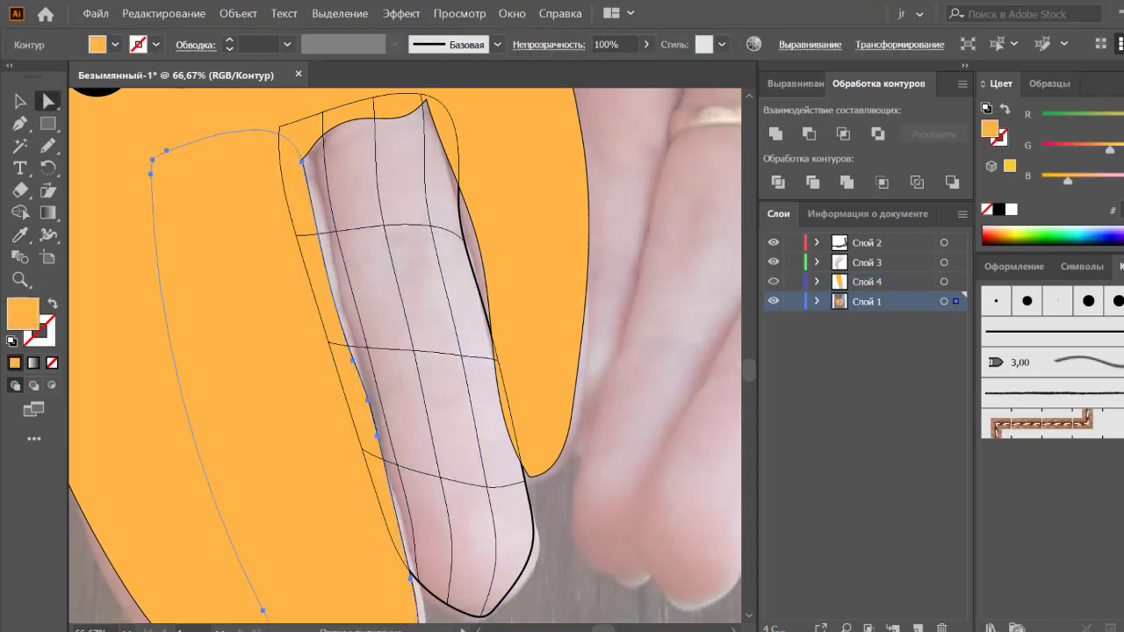
pyautogui.click(380, 363)
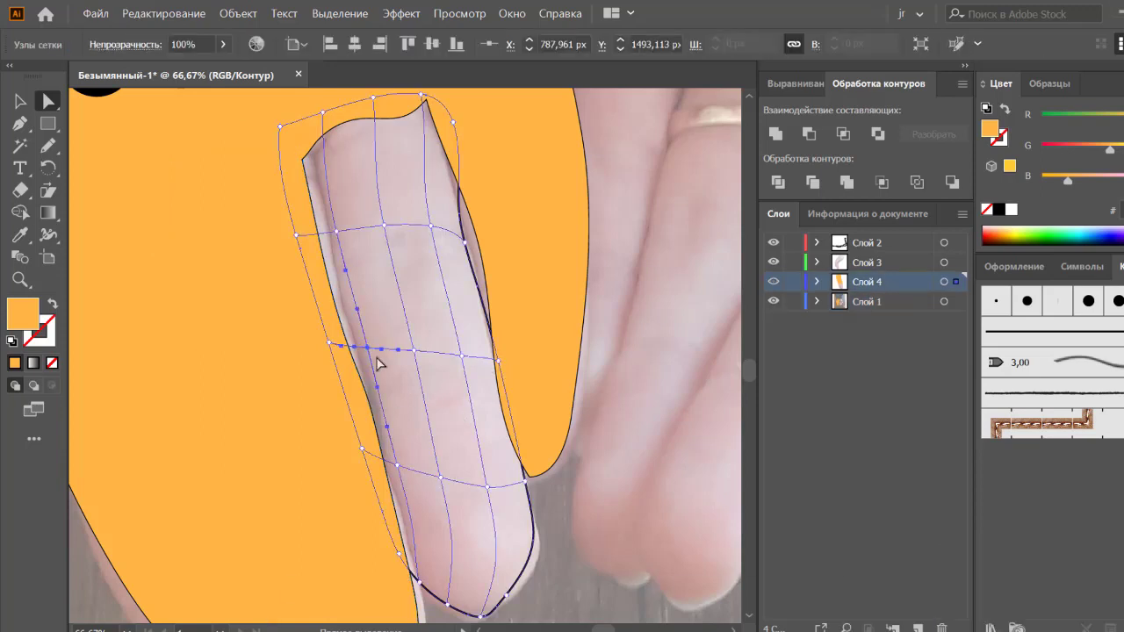
pyautogui.click(489, 372)
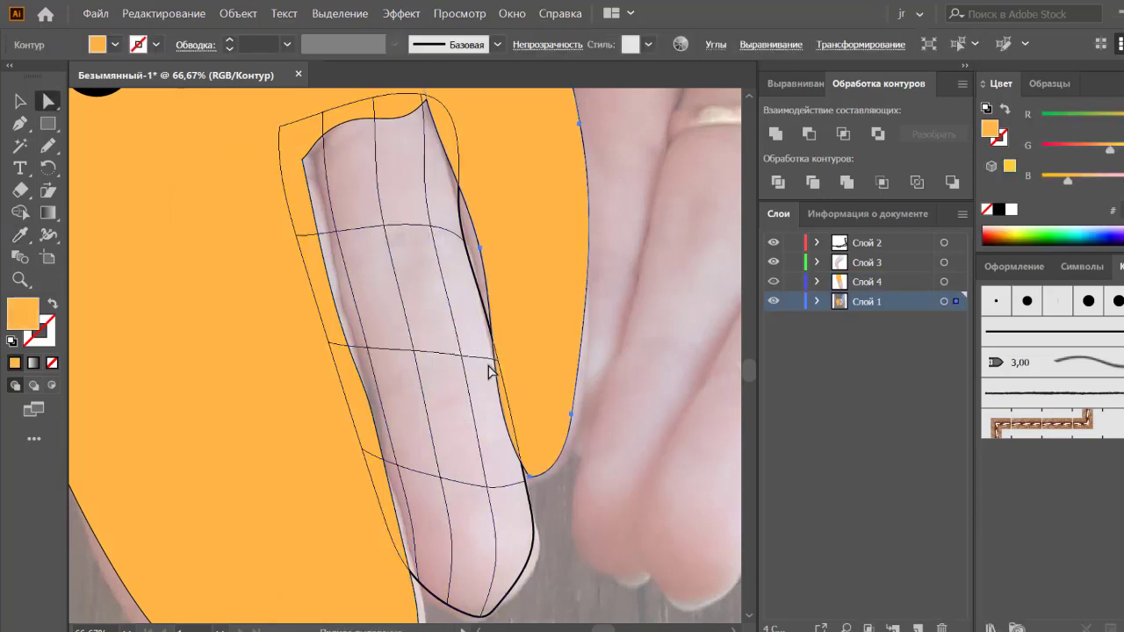
pyautogui.press('i')
pyautogui.click(489, 370)
pyautogui.hotkey('ctrl', 'z')
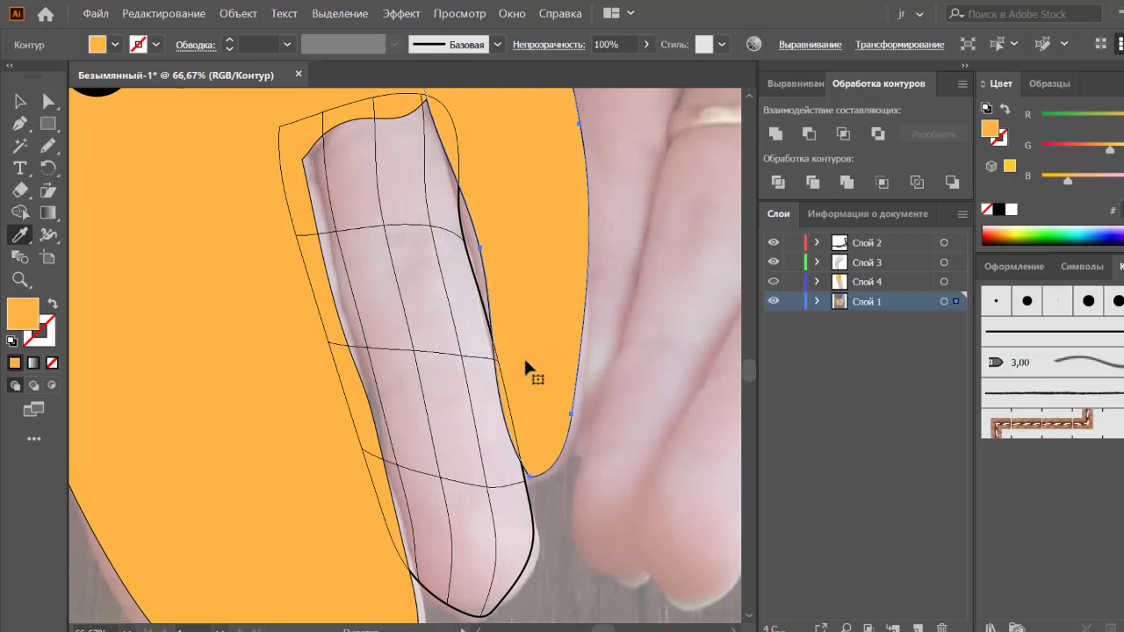
# Step: Select the finger mesh object and expand Слой 4 and Слой 1 in Layers
pyautogui.press('v')
pyautogui.click(519, 501)
pyautogui.click(816, 282)
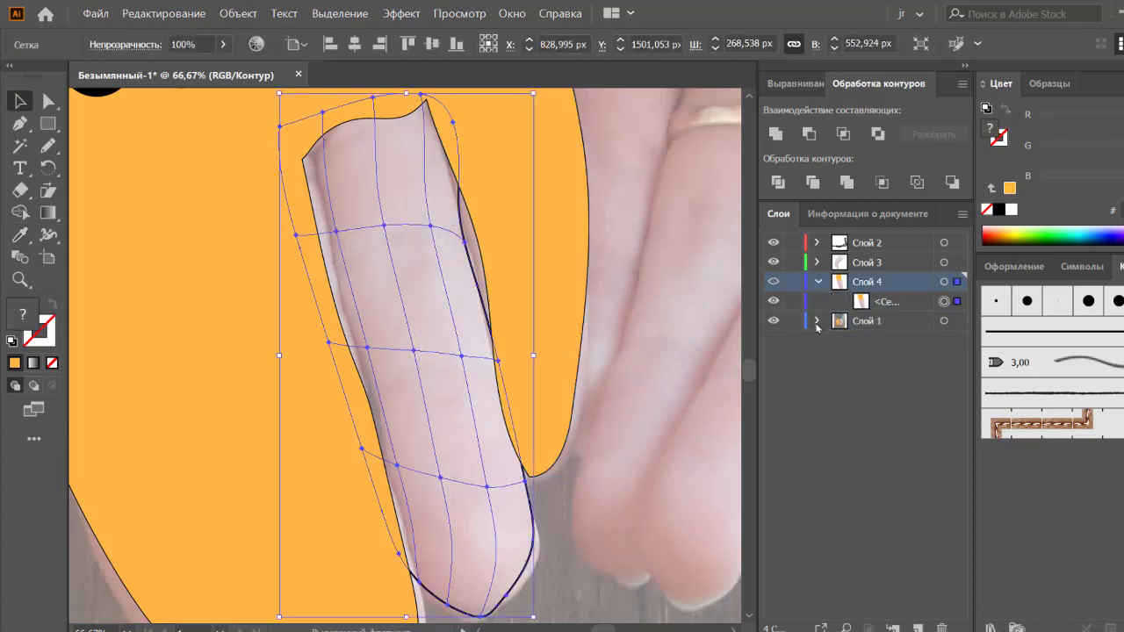
pyautogui.click(817, 321)
pyautogui.press('a')
# Step: Colour the finger's left-edge, top and top-left mesh points with sampled skin tones
pyautogui.click(496, 360)
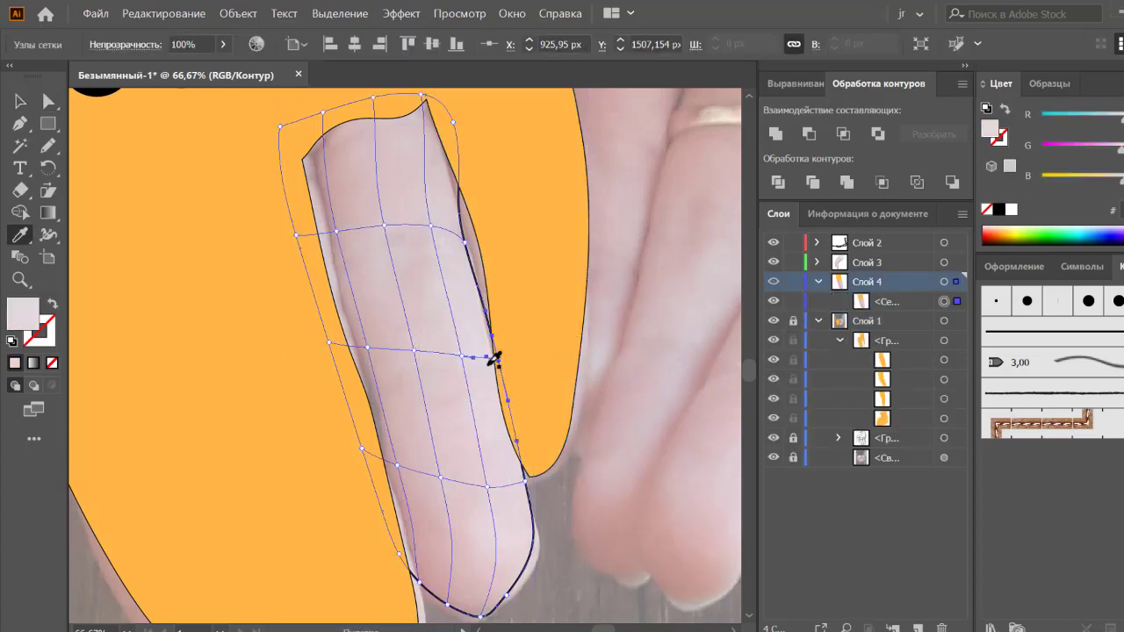
pyautogui.click(328, 342)
pyautogui.click(362, 448)
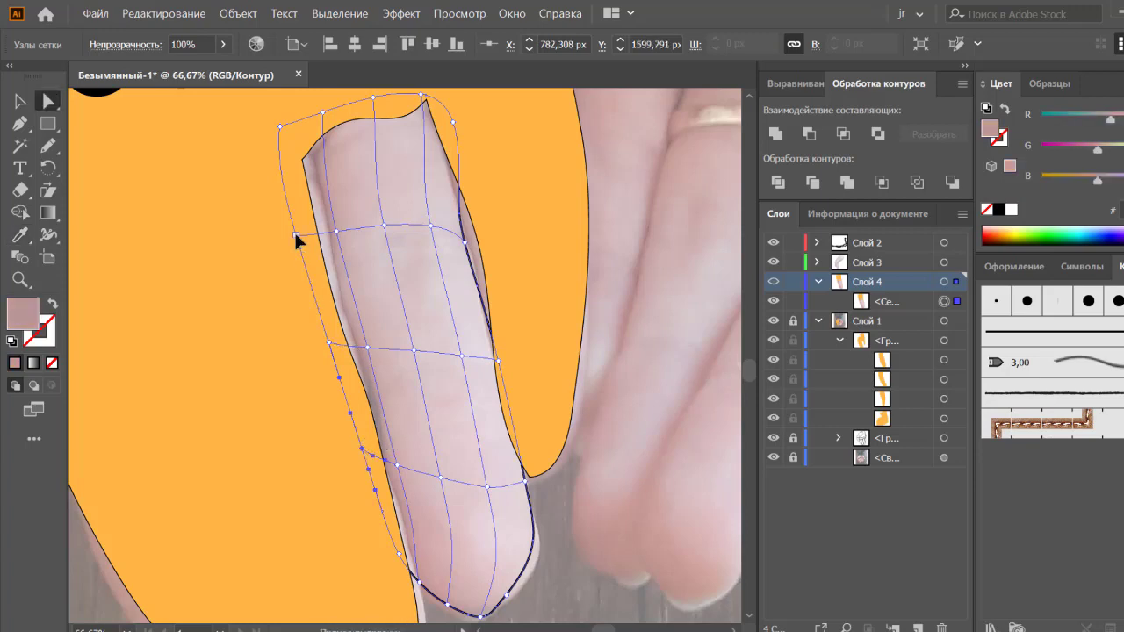
pyautogui.click(337, 231)
pyautogui.click(431, 226)
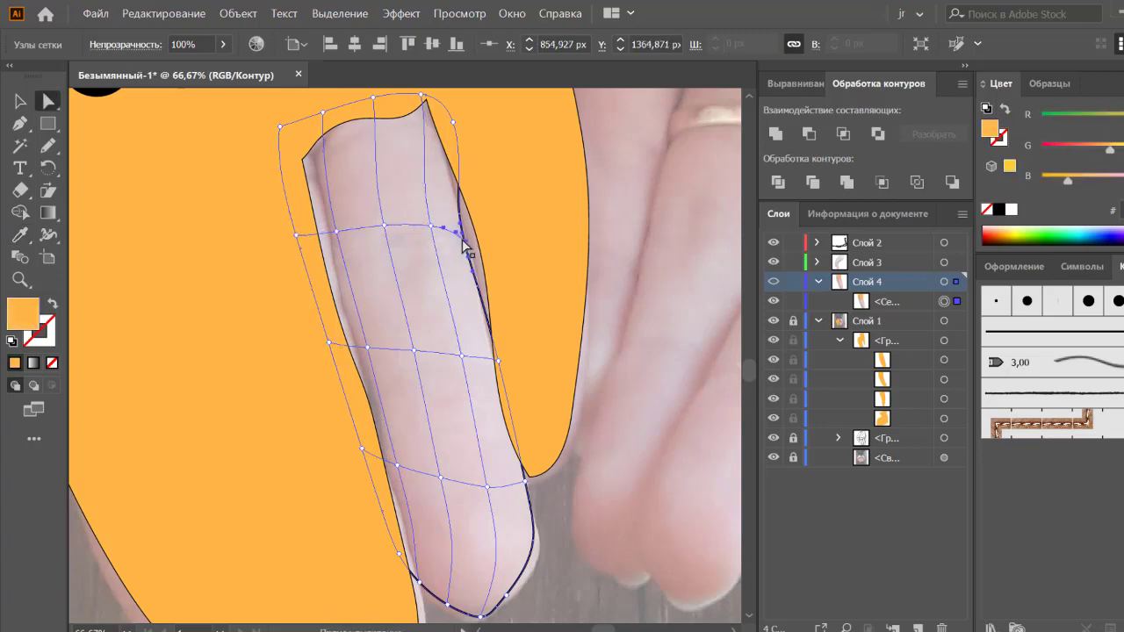
pyautogui.click(422, 96)
pyautogui.press('i')
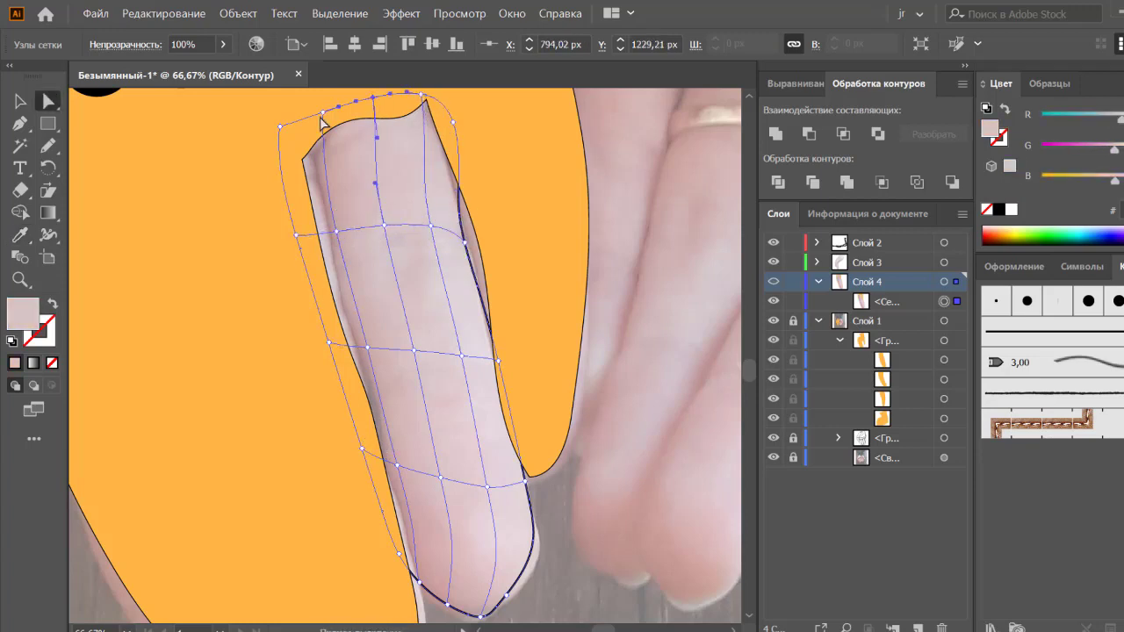
pyautogui.keyDown('ctrl'); pyautogui.click(279, 126); pyautogui.keyUp('ctrl')
pyautogui.click(335, 149)
pyautogui.press('a')
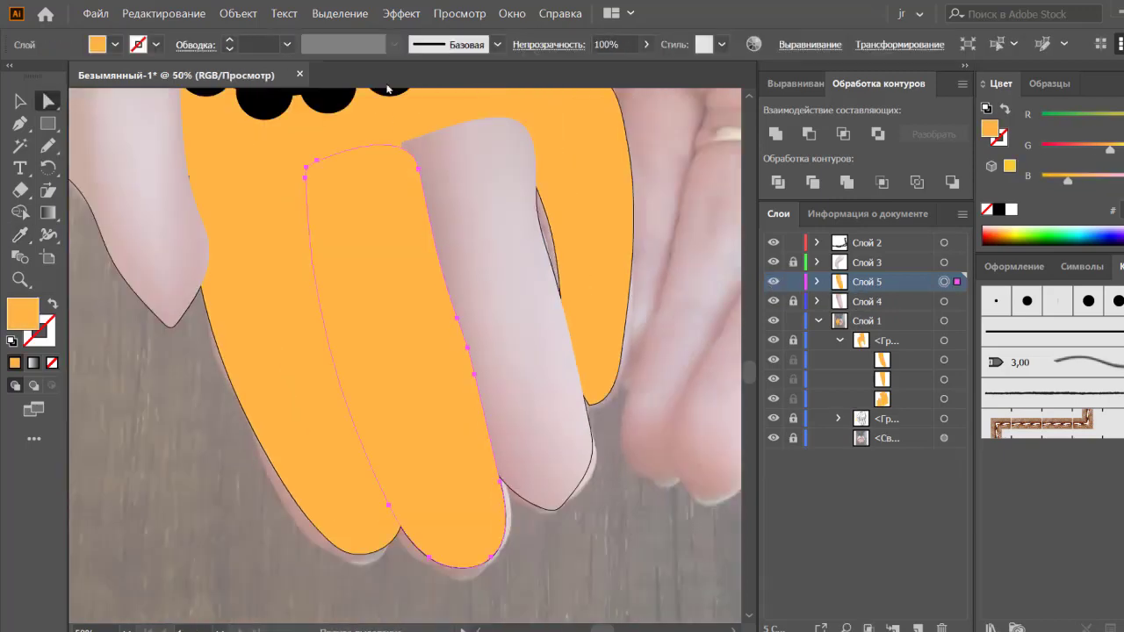
# Step: Turn the Слой 5 finger into a gradient mesh and view it as outlines
pyautogui.click(241, 14)
pyautogui.click(297, 233)
pyautogui.click(584, 390)
pyautogui.keyDown('ctrl'); pyautogui.click(773, 282); pyautogui.keyUp('ctrl')
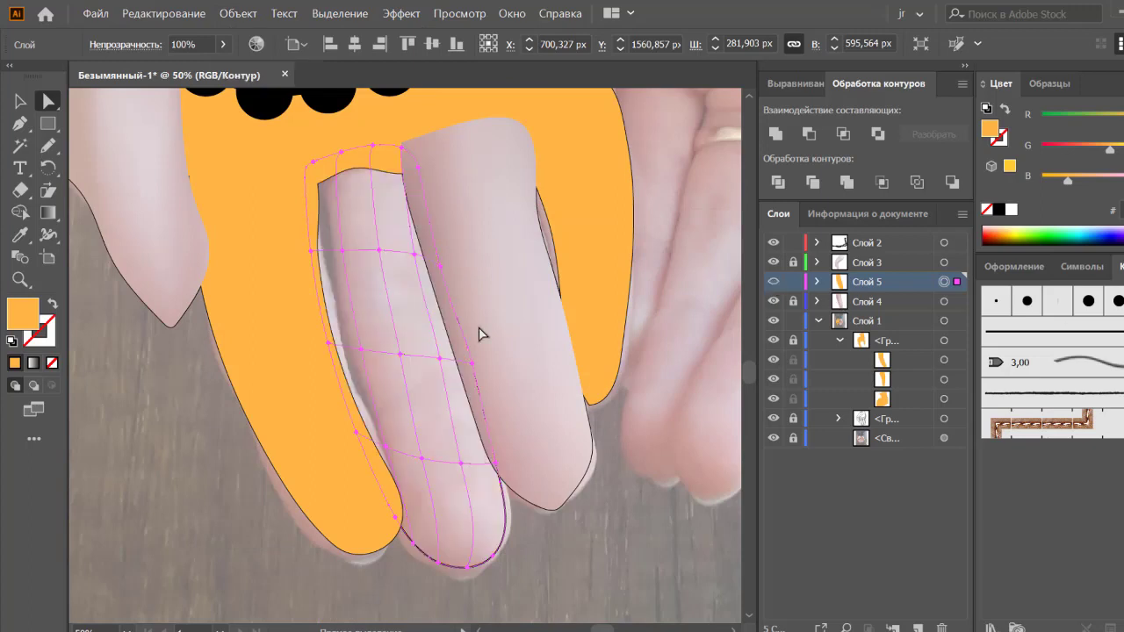
pyautogui.press('i')
# Step: Sample photo skin tones onto the second finger's lower and fingertip mesh points
pyautogui.click(413, 514)
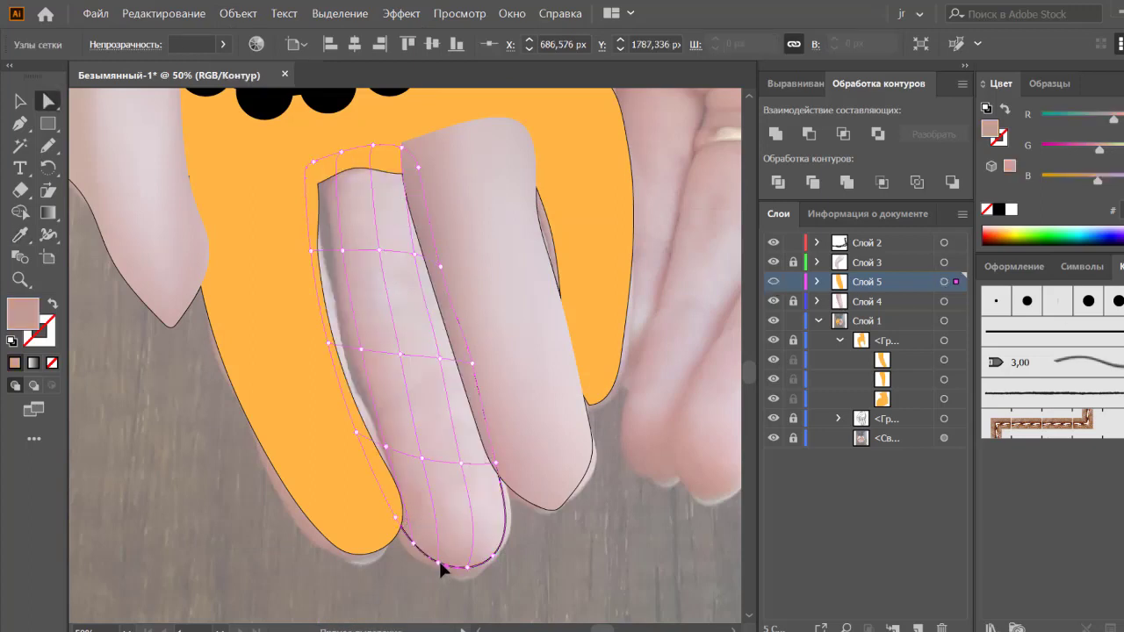
pyautogui.keyDown('ctrl'); pyautogui.click(430, 557); pyautogui.keyUp('ctrl')
pyautogui.keyDown('ctrl'); pyautogui.click(427, 521); pyautogui.keyUp('ctrl')
pyautogui.click(465, 567)
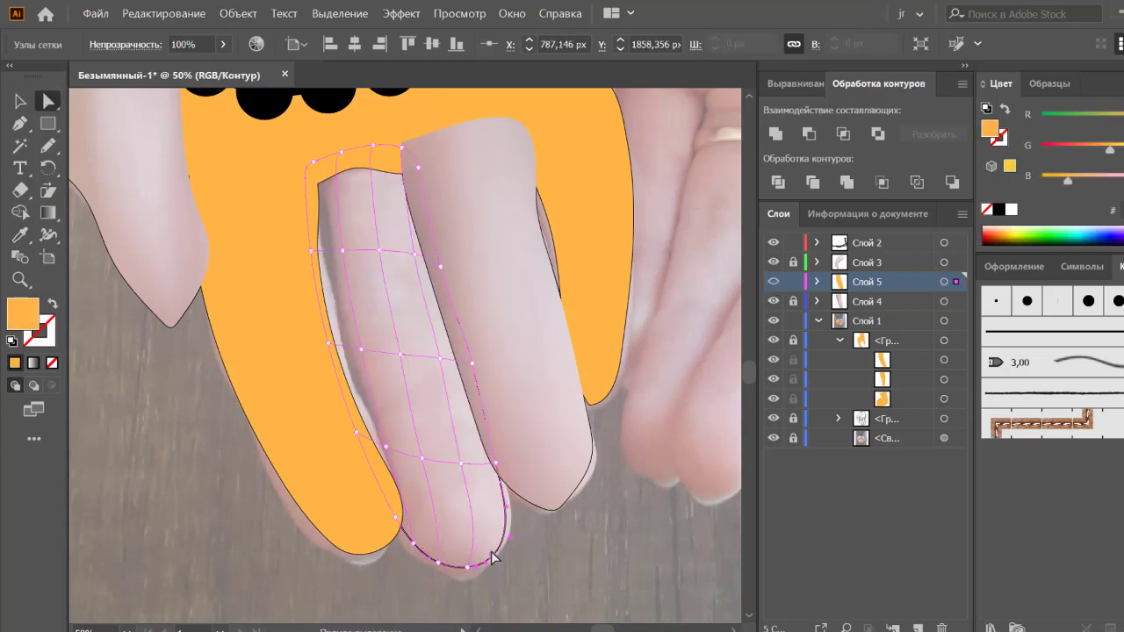
pyautogui.keyDown('ctrl'); pyautogui.click(495, 465); pyautogui.keyUp('ctrl')
pyautogui.click(495, 474)
pyautogui.keyDown('ctrl'); pyautogui.click(423, 457); pyautogui.keyUp('ctrl')
# Step: Colour the left-edge and mid-finger mesh points, including a light pink tone
pyautogui.keyDown('ctrl'); pyautogui.click(356, 432); pyautogui.keyUp('ctrl')
pyautogui.click(358, 439)
pyautogui.click(369, 371)
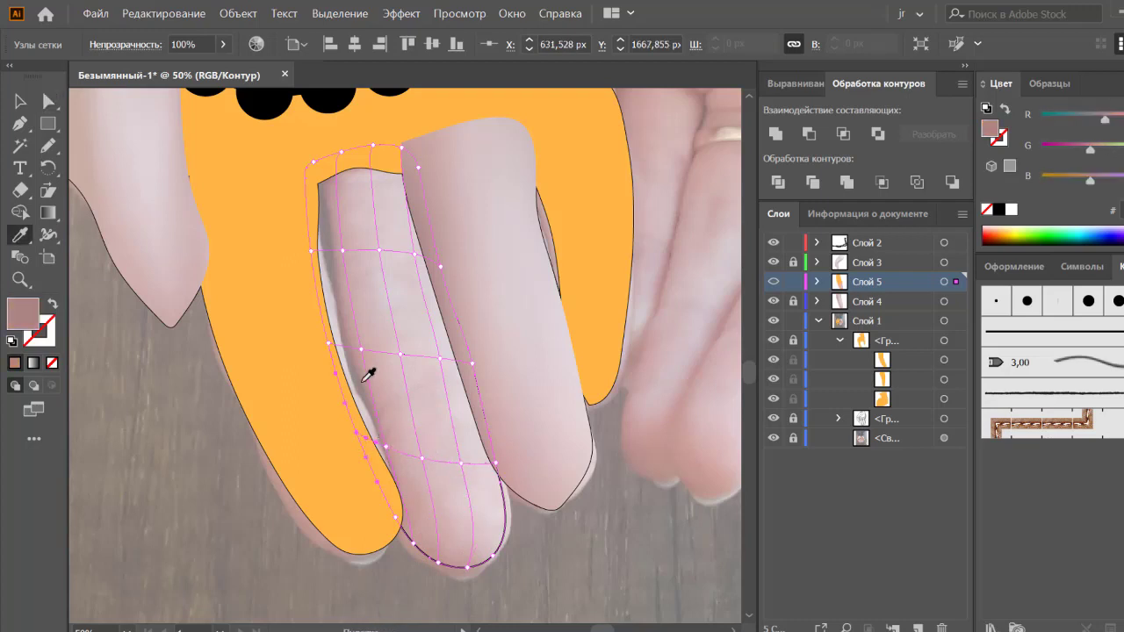
pyautogui.keyDown('ctrl'); pyautogui.click(336, 346); pyautogui.keyUp('ctrl')
pyautogui.click(401, 367)
pyautogui.keyDown('ctrl'); pyautogui.click(439, 358); pyautogui.keyUp('ctrl')
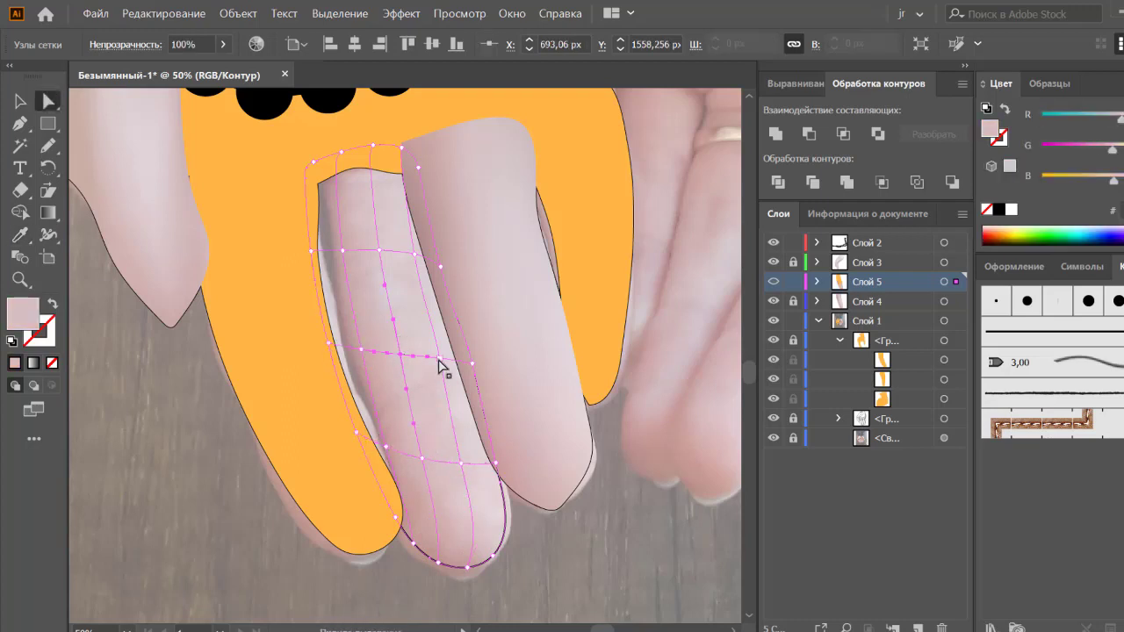
# Step: Sample skin tones onto the finger's upper and upper-right mesh nodes
pyautogui.click(328, 255)
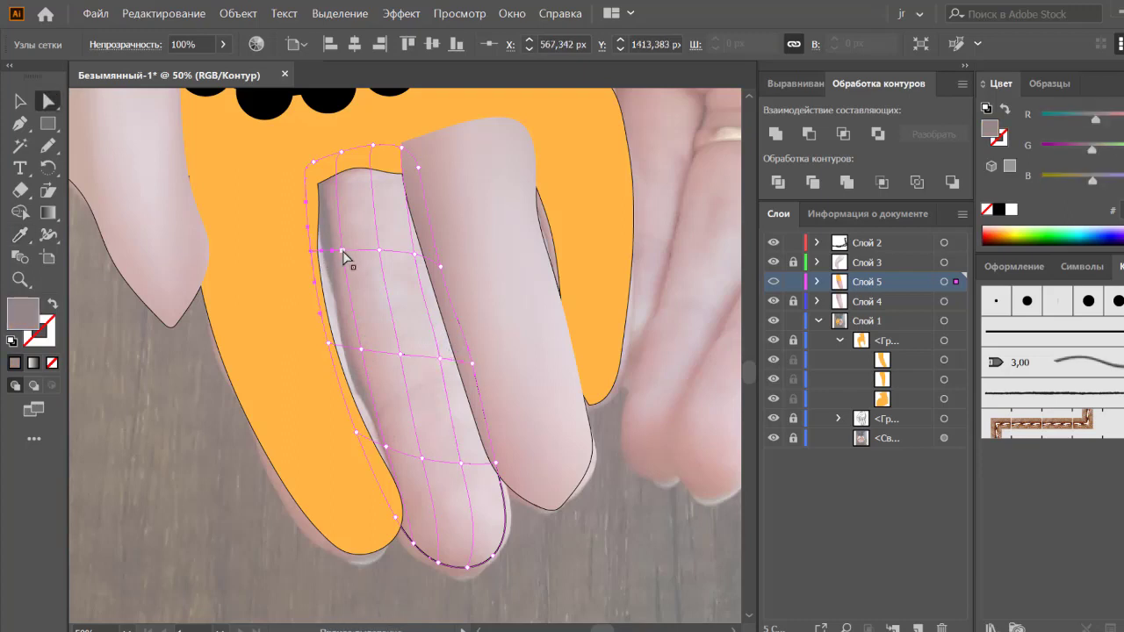
pyautogui.keyDown('ctrl'); pyautogui.click(367, 252); pyautogui.keyUp('ctrl')
pyautogui.keyDown('ctrl'); pyautogui.click(439, 271); pyautogui.keyUp('ctrl')
pyautogui.click(431, 251)
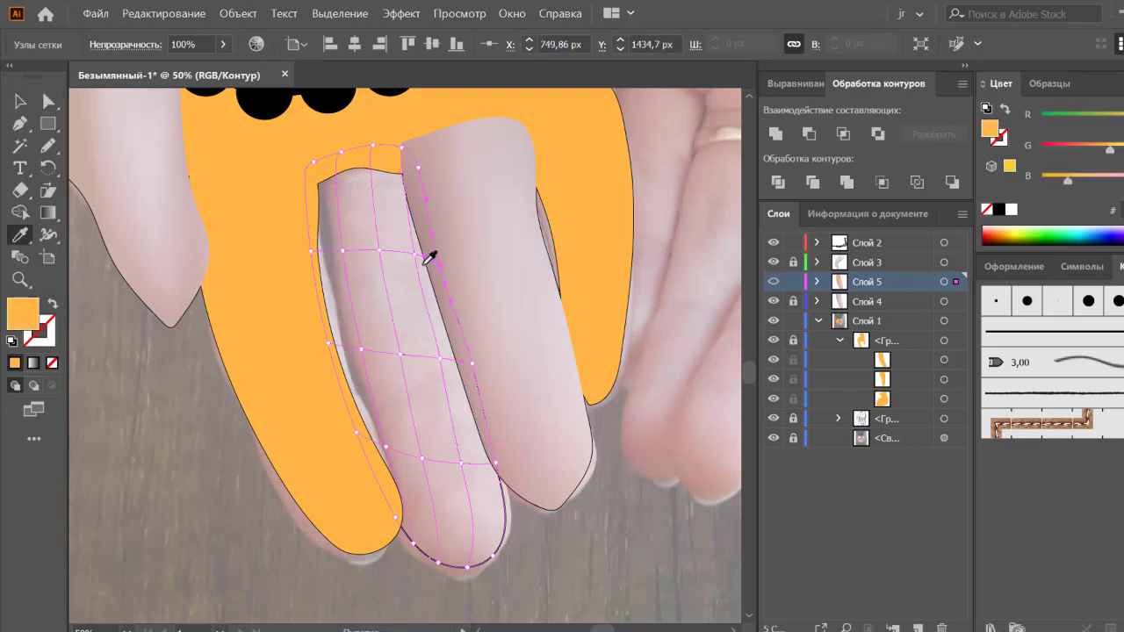
pyautogui.keyDown('ctrl'); pyautogui.click(317, 169); pyautogui.keyUp('ctrl')
pyautogui.click(337, 176)
pyautogui.keyDown('ctrl'); pyautogui.click(345, 158); pyautogui.keyUp('ctrl')
pyautogui.click(351, 170)
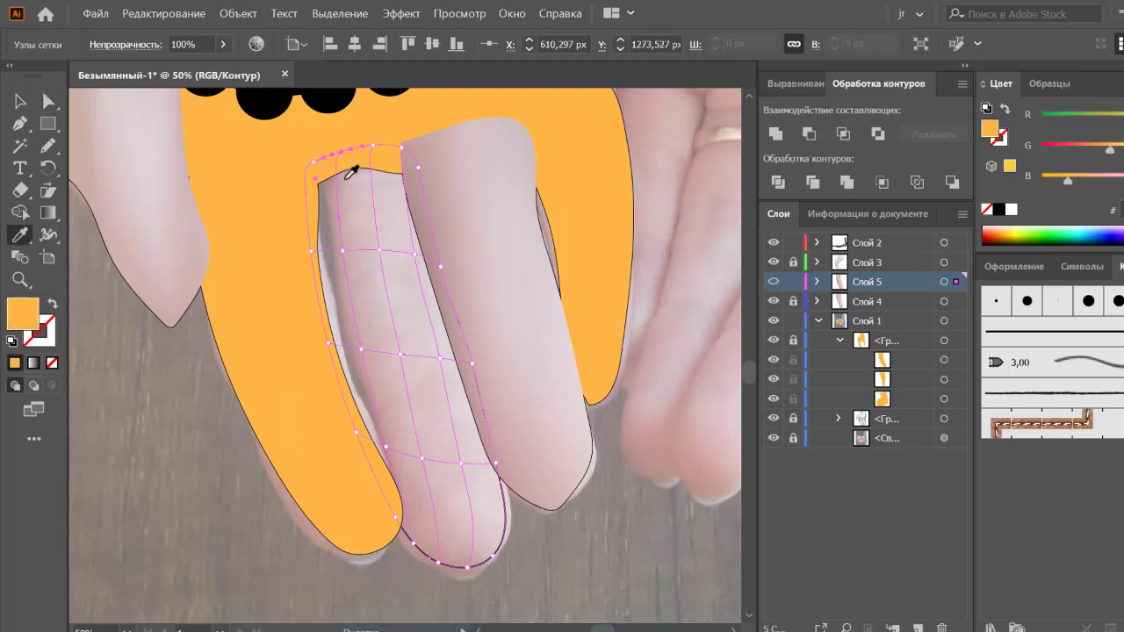
pyautogui.keyDown('ctrl'); pyautogui.click(378, 179); pyautogui.keyUp('ctrl')
# Step: Refine the top-edge node's skin tone and recolour the fingertip node
pyautogui.click(378, 179)
pyautogui.keyDown('ctrl'); pyautogui.click(401, 148); pyautogui.keyUp('ctrl')
pyautogui.click(397, 158)
pyautogui.keyDown('ctrl'); pyautogui.click(402, 148); pyautogui.keyUp('ctrl')
pyautogui.click(406, 170)
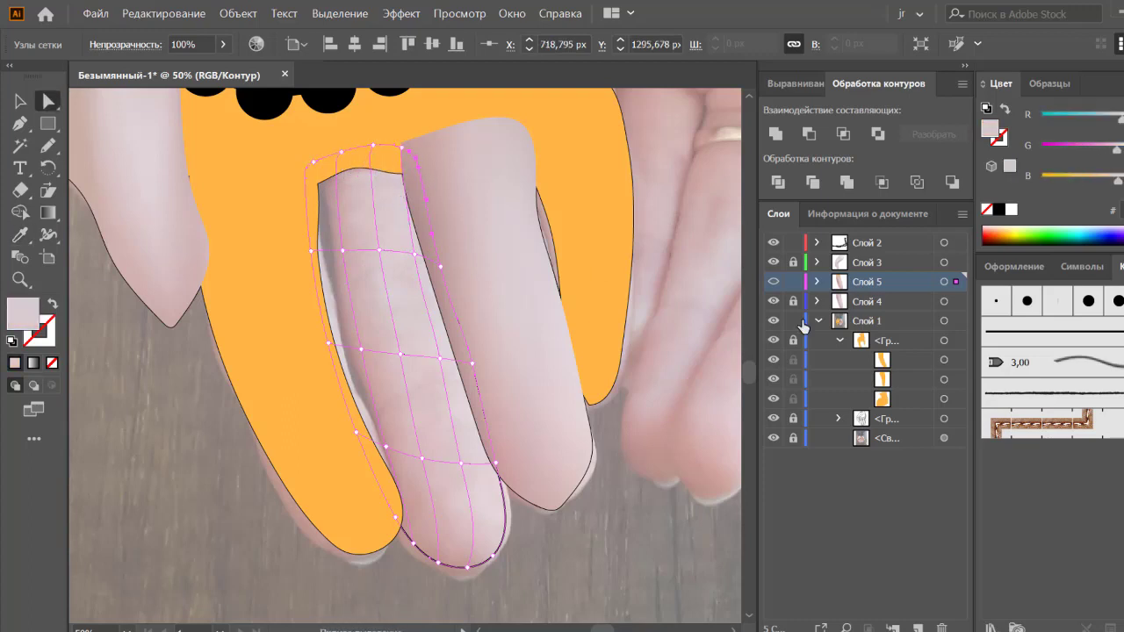
pyautogui.keyDown('ctrl'); pyautogui.click(436, 558); pyautogui.keyUp('ctrl')
pyautogui.click(448, 549)
# Step: Return Слой 5 to Preview and lock it
pyautogui.keyDown('ctrl'); pyautogui.click(774, 281); pyautogui.keyUp('ctrl')
pyautogui.keyDown('ctrl'); pyautogui.click(773, 281); pyautogui.keyUp('ctrl')
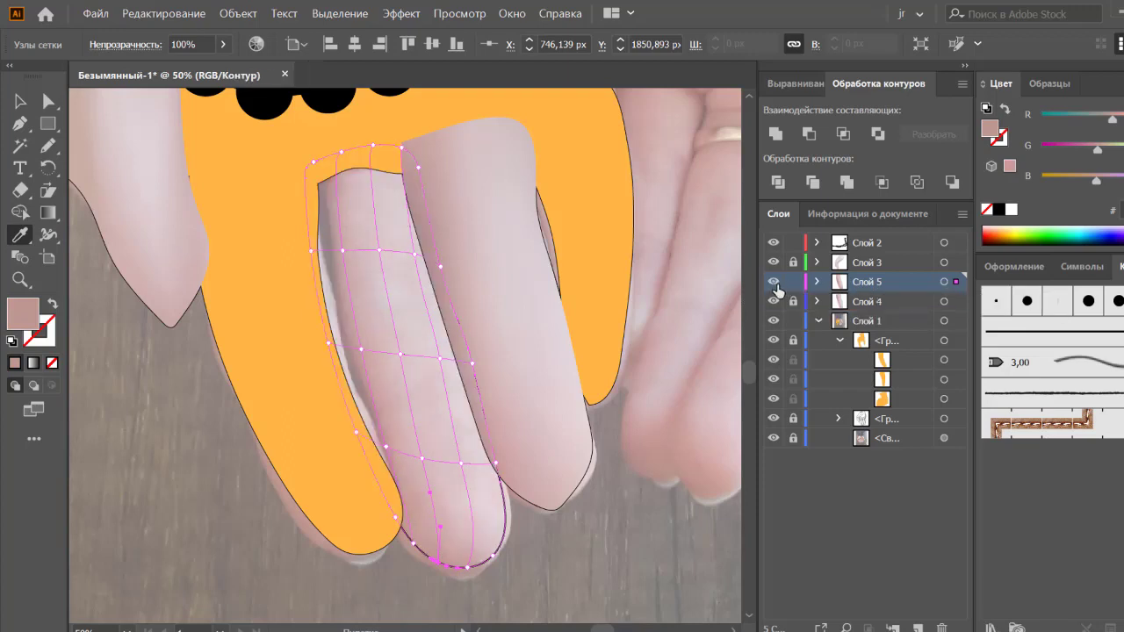
pyautogui.keyDown('ctrl'); pyautogui.click(773, 281); pyautogui.keyUp('ctrl')
pyautogui.click(793, 283)
# Step: Move the orange left finger onto a new Слой 6 and select it
pyautogui.hotkey('ctrl', 'l')
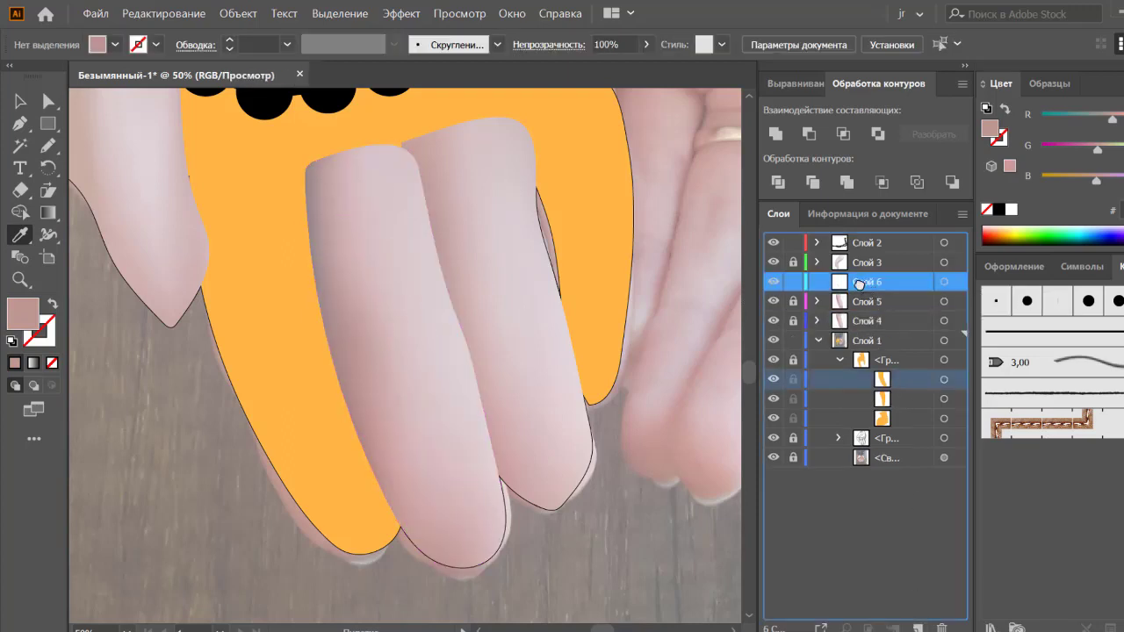
pyautogui.moveTo(883, 379); pyautogui.dragTo(866, 282)
pyautogui.click(943, 282)
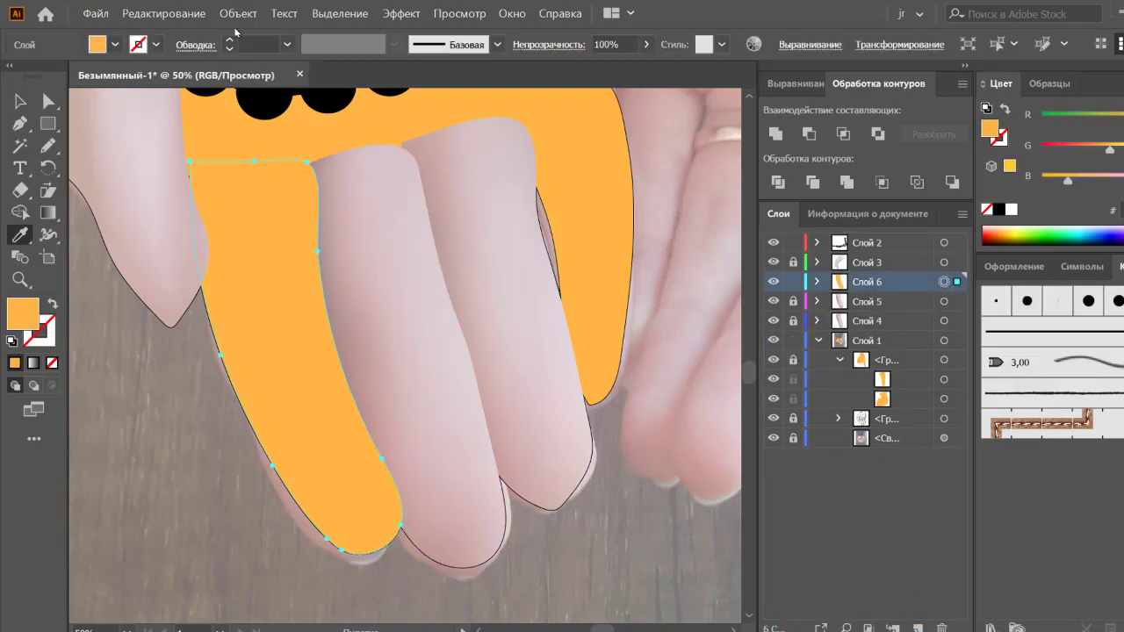
# Step: Convert the left finger into a gradient mesh and view Слой 6 as outlines
pyautogui.click(237, 13)
pyautogui.click(382, 204)
pyautogui.click(593, 387)
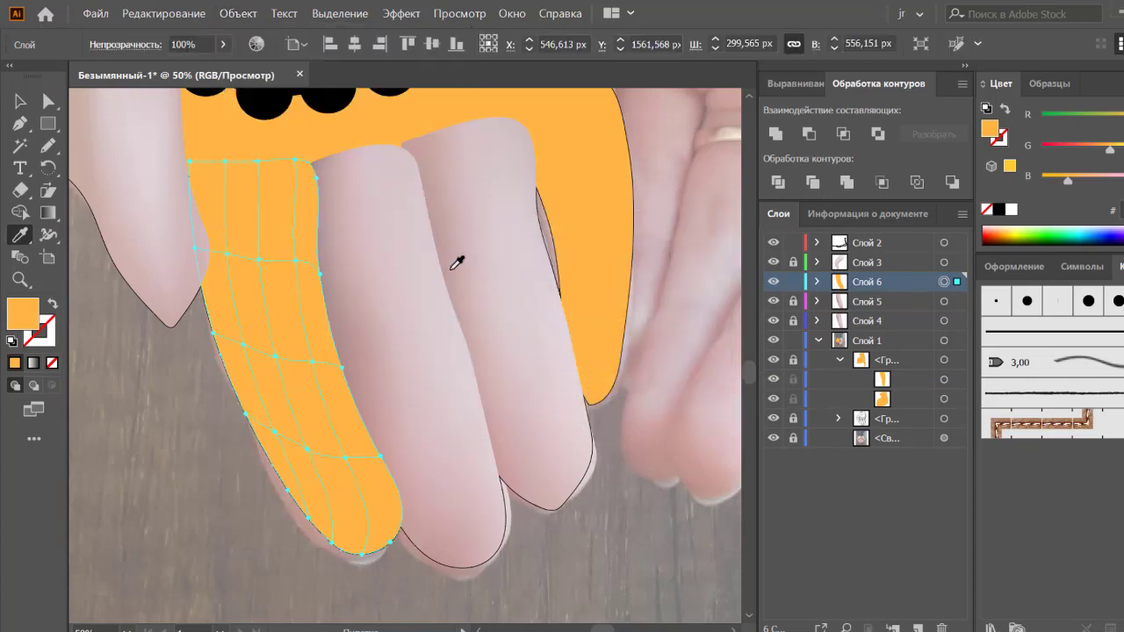
pyautogui.press('v')
pyautogui.hscroll(-2, 461, 308)
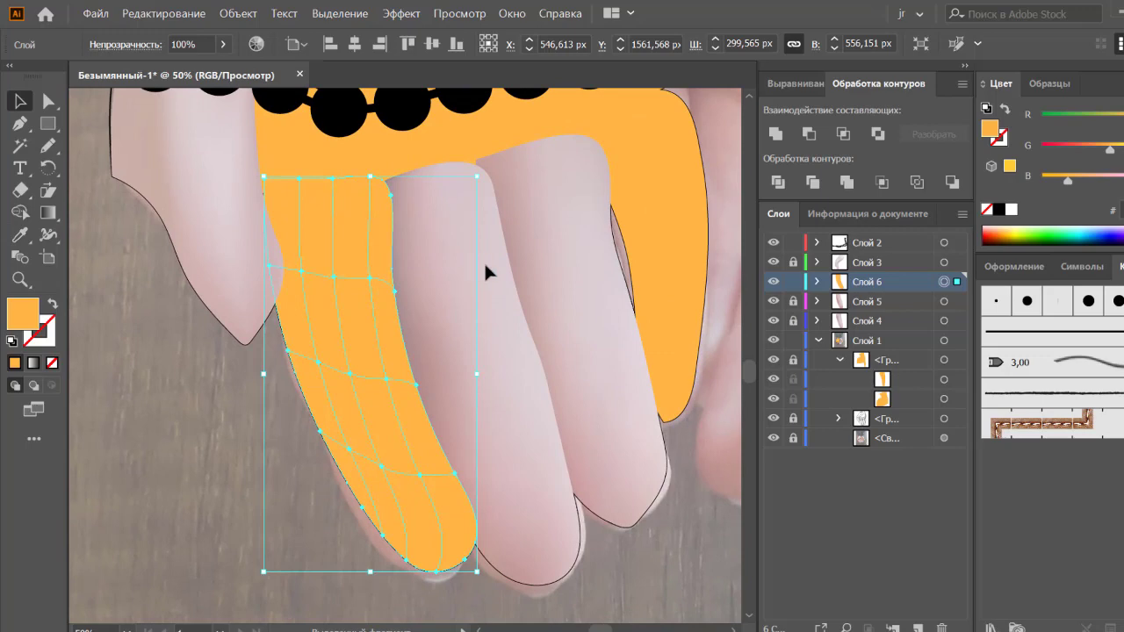
pyautogui.keyDown('ctrl'); pyautogui.click(774, 282); pyautogui.keyUp('ctrl')
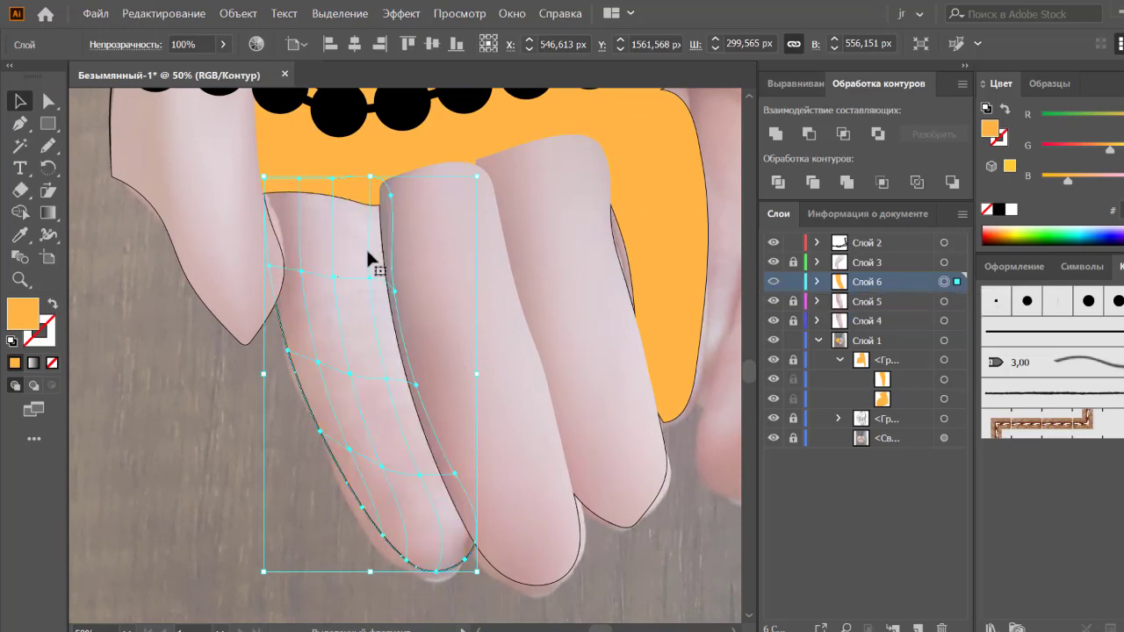
# Step: Eyedropper skin tones onto the left finger's lower, fingertip and left-edge mesh nodes
pyautogui.press('a')
pyautogui.click(376, 507)
pyautogui.press('i')
pyautogui.click(406, 545)
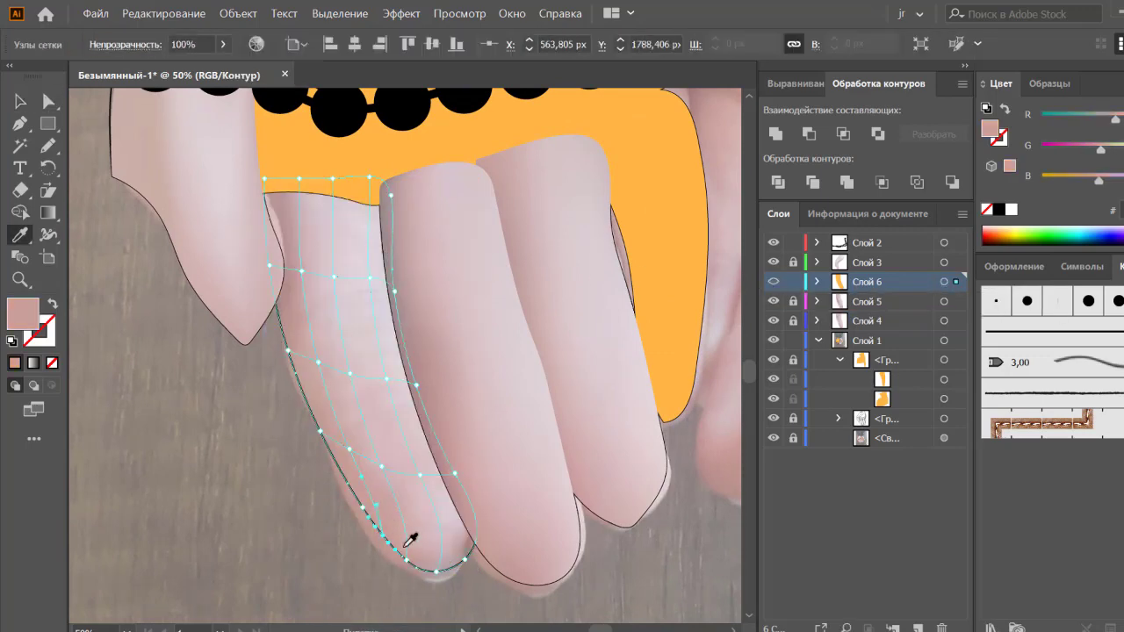
pyautogui.press('a')
pyautogui.click(455, 474)
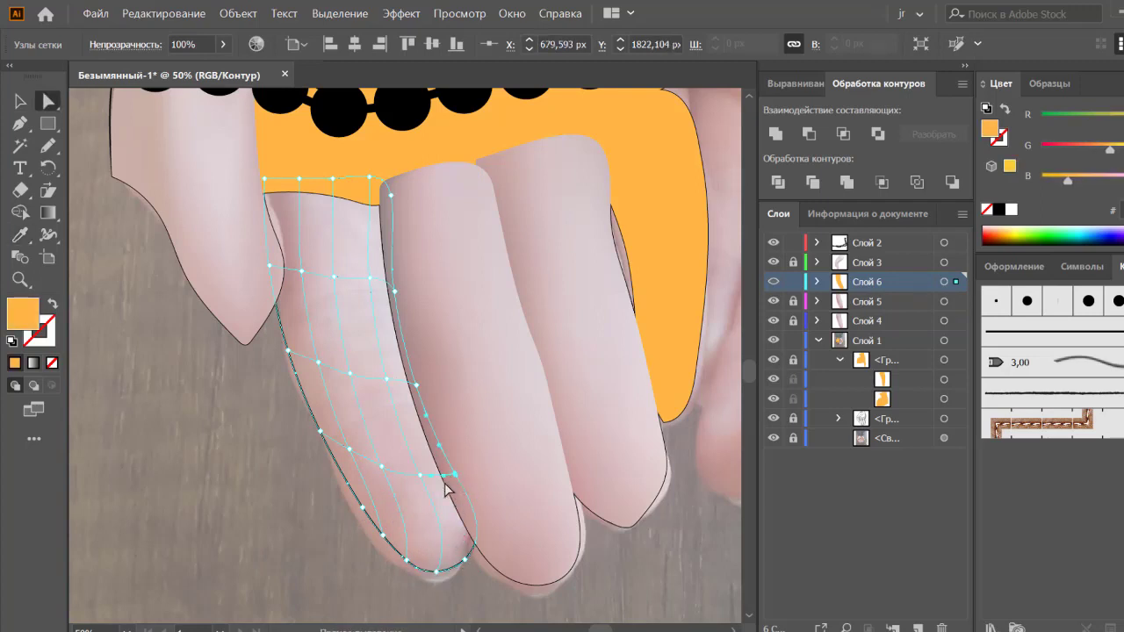
pyautogui.press('i')
pyautogui.keyDown('ctrl'); pyautogui.click(350, 447); pyautogui.keyUp('ctrl')
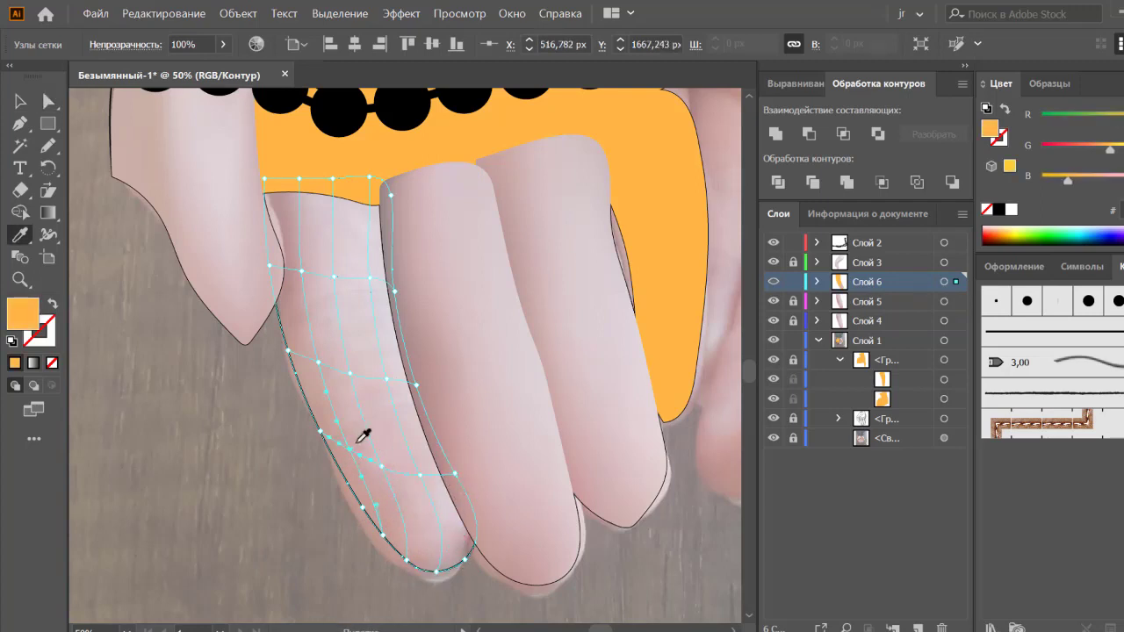
pyautogui.click(358, 443)
pyautogui.press('a')
pyautogui.press('i')
pyautogui.keyDown('ctrl'); pyautogui.click(288, 351); pyautogui.keyUp('ctrl')
# Step: Colour the mid-finger, right-side and top-edge nodes with sampled skin tones
pyautogui.click(292, 354)
pyautogui.press('a')
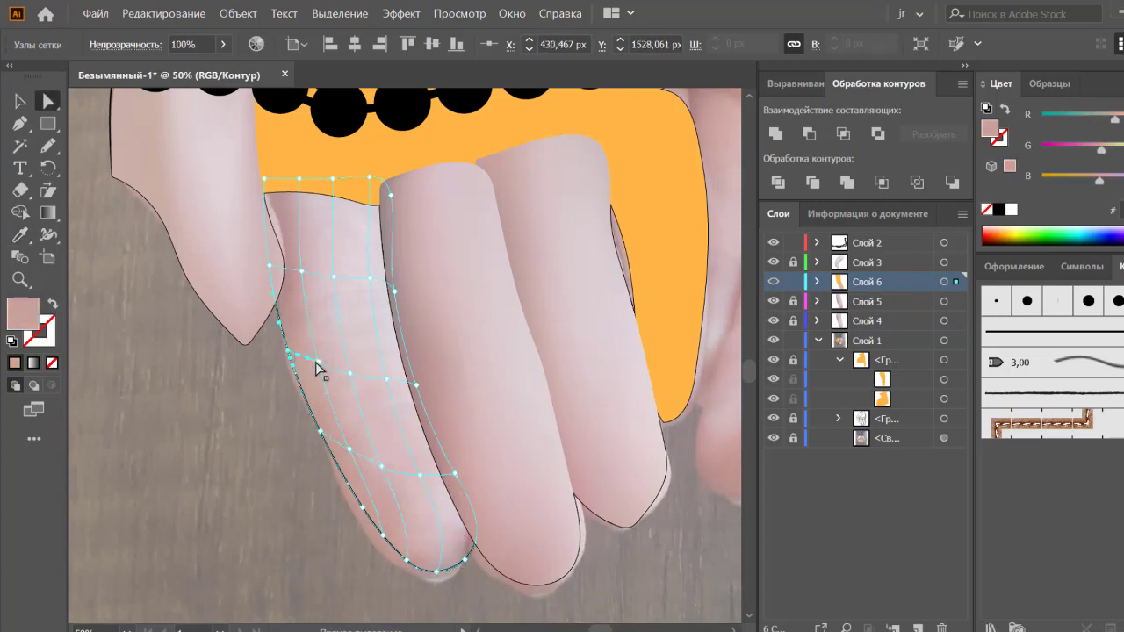
pyautogui.press('i')
pyautogui.keyDown('ctrl'); pyautogui.click(416, 384); pyautogui.keyUp('ctrl')
pyautogui.click(406, 367)
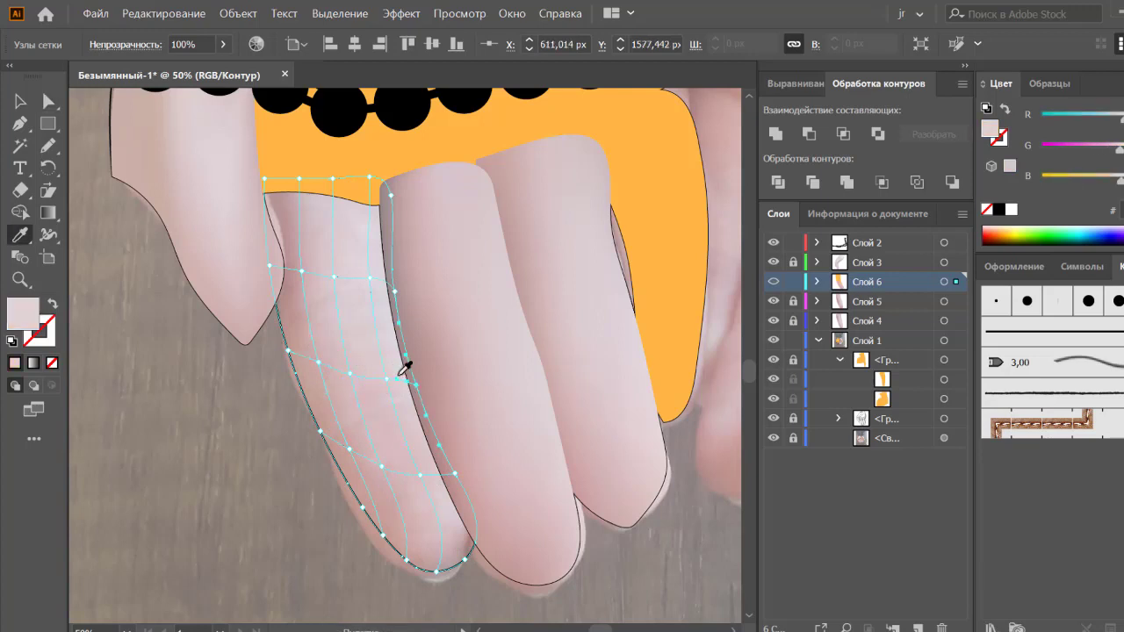
pyautogui.keyDown('ctrl'); pyautogui.click(334, 278); pyautogui.keyUp('ctrl')
pyautogui.click(347, 263)
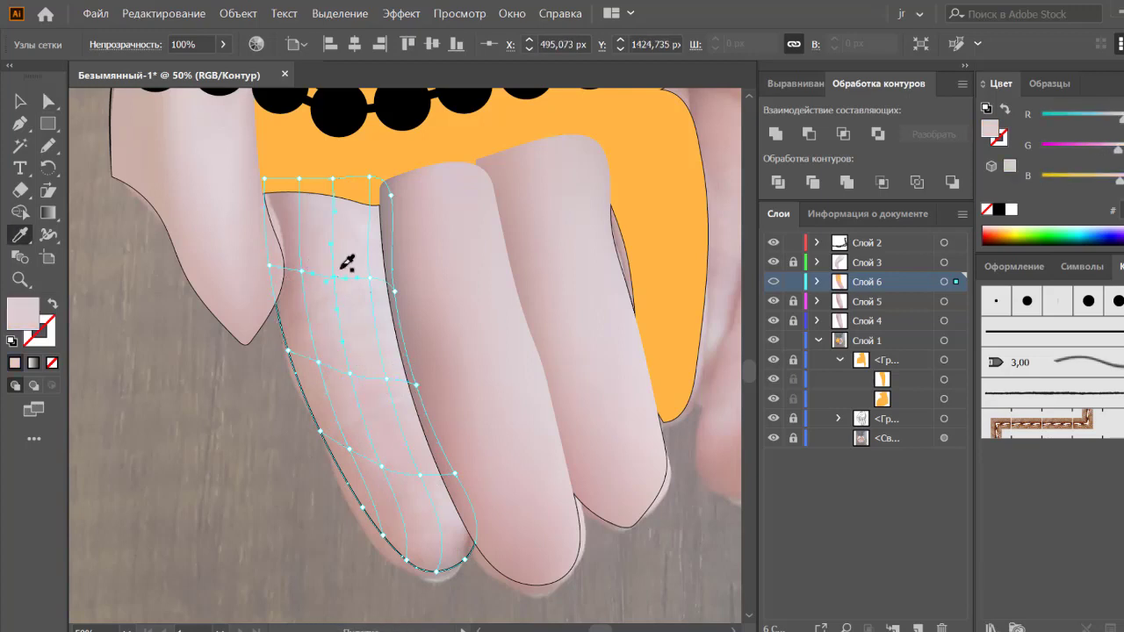
pyautogui.keyDown('ctrl'); pyautogui.click(265, 180); pyautogui.keyUp('ctrl')
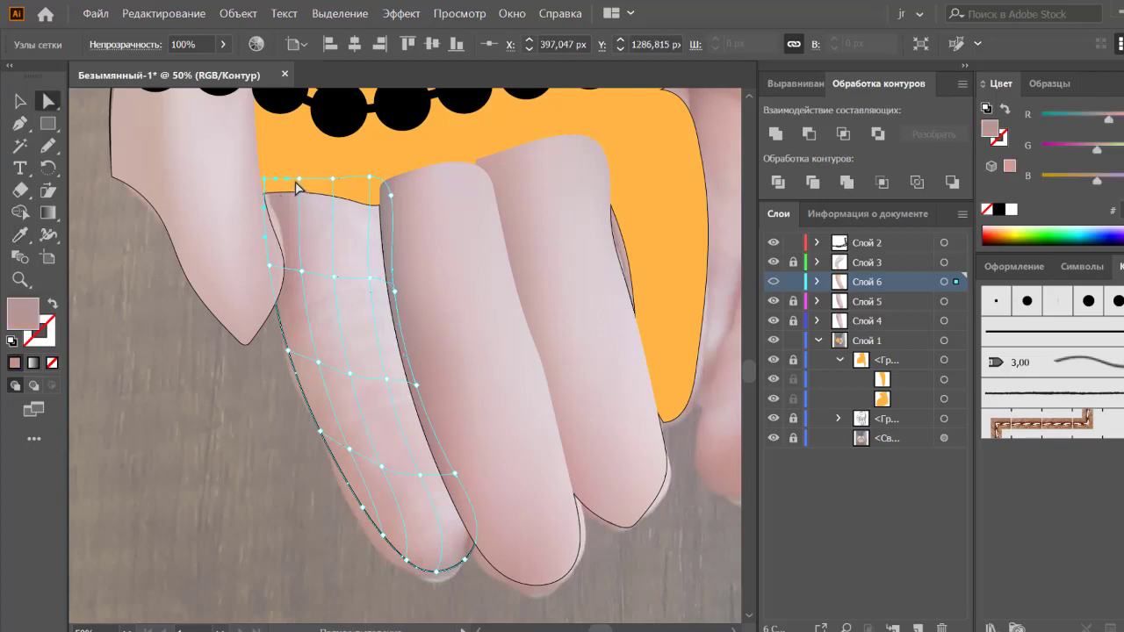
pyautogui.keyDown('ctrl'); pyautogui.click(333, 179); pyautogui.keyUp('ctrl')
pyautogui.click(331, 189)
pyautogui.click(389, 200)
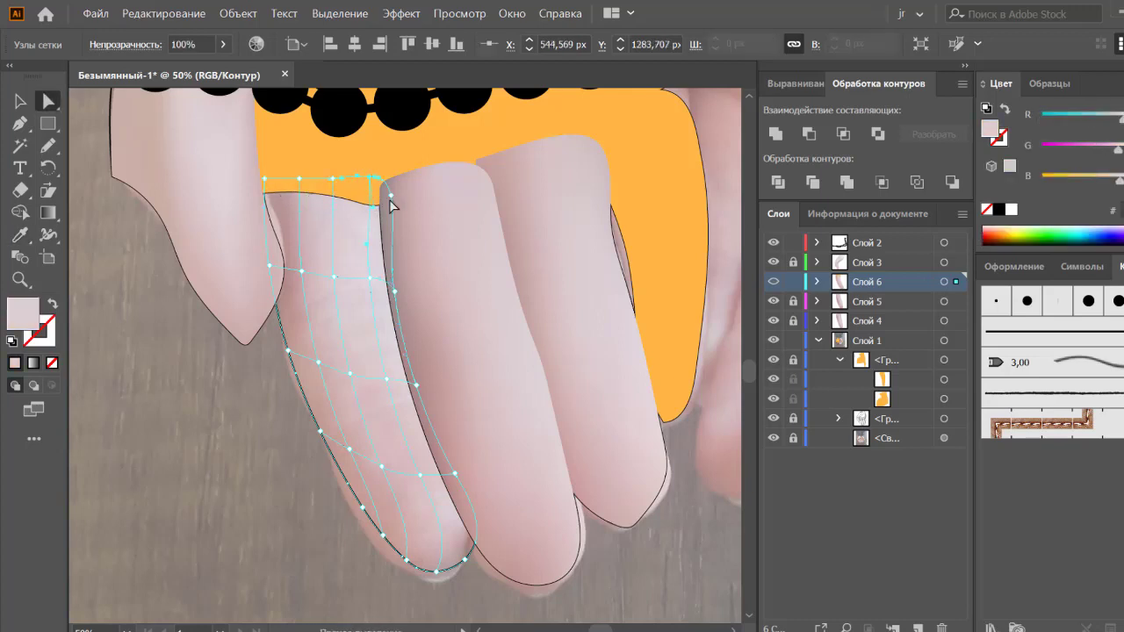
# Step: Lock Слой 6 and move the next orange hand shape onto Слой 7
pyautogui.click(793, 281)
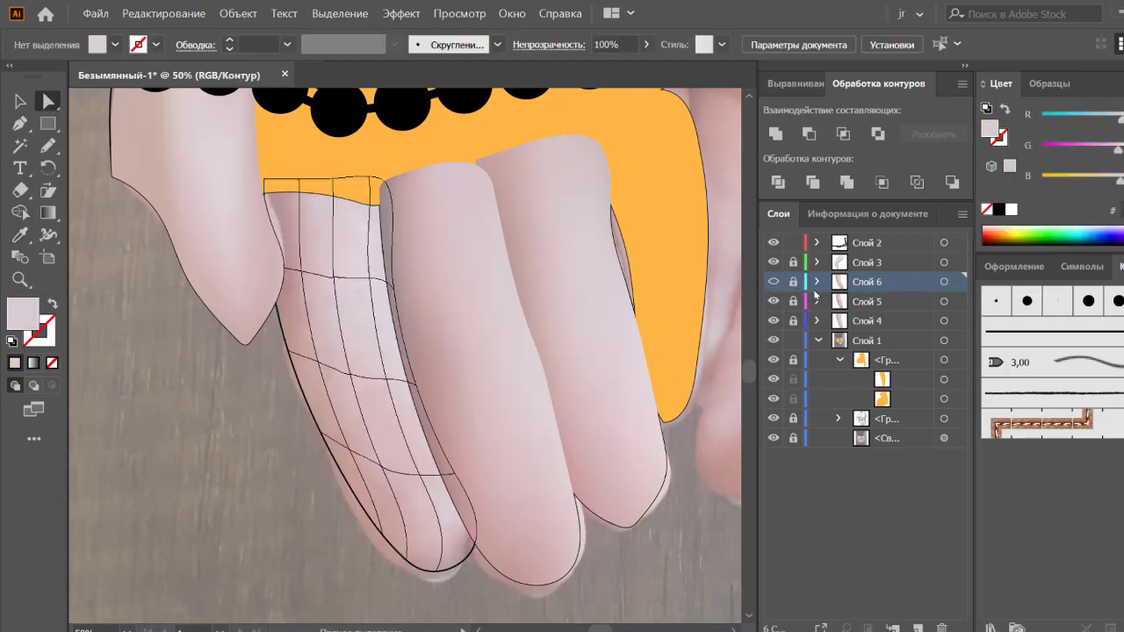
pyautogui.moveTo(878, 379); pyautogui.dragTo(860, 283)
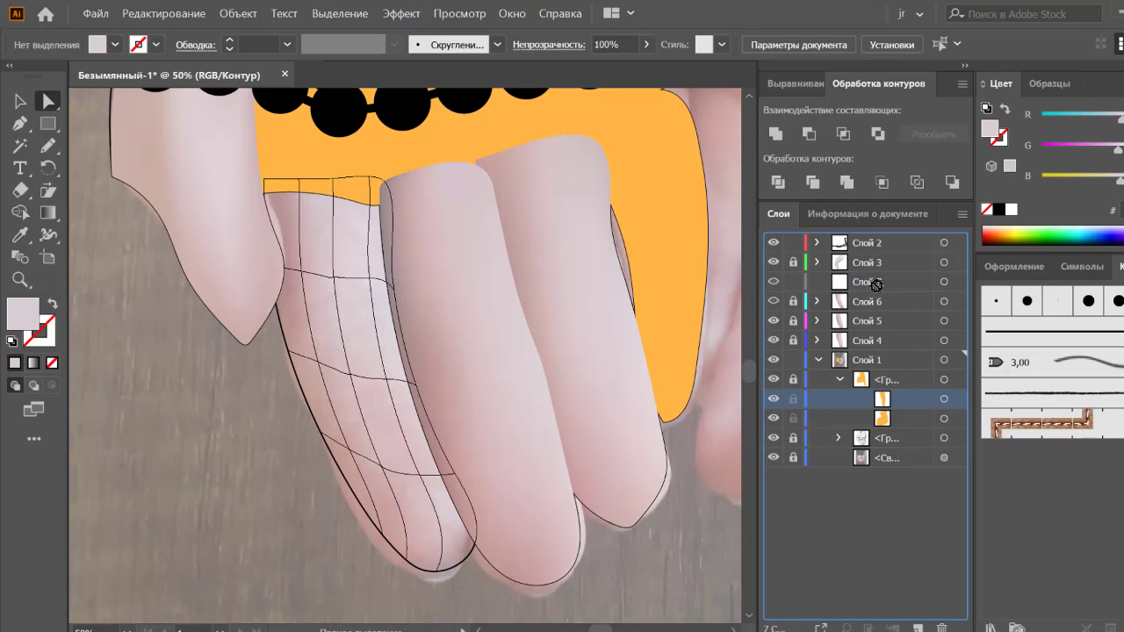
pyautogui.click(944, 282)
# Step: Convert the orange right finger shape into a gradient mesh
pyautogui.keyDown('ctrl'); pyautogui.click(772, 282); pyautogui.keyUp('ctrl')
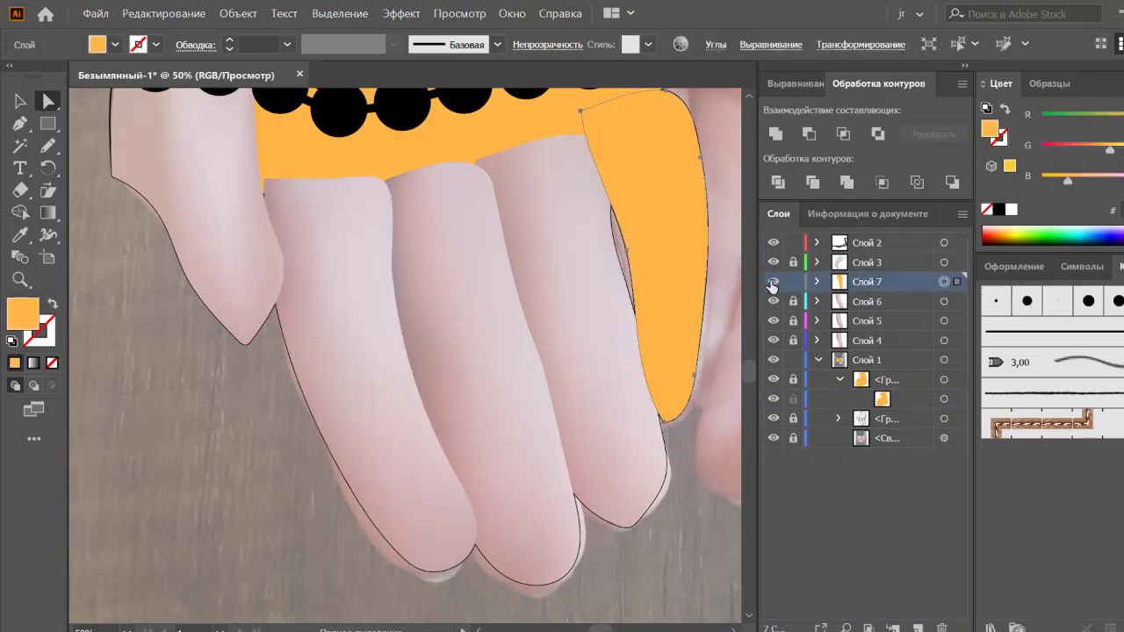
pyautogui.keyDown('ctrl'); pyautogui.click(773, 281); pyautogui.keyUp('ctrl')
pyautogui.moveTo(627, 313); pyautogui.dragTo(451, 397)
pyautogui.keyDown('ctrl'); pyautogui.click(772, 282); pyautogui.keyUp('ctrl')
pyautogui.click(237, 13)
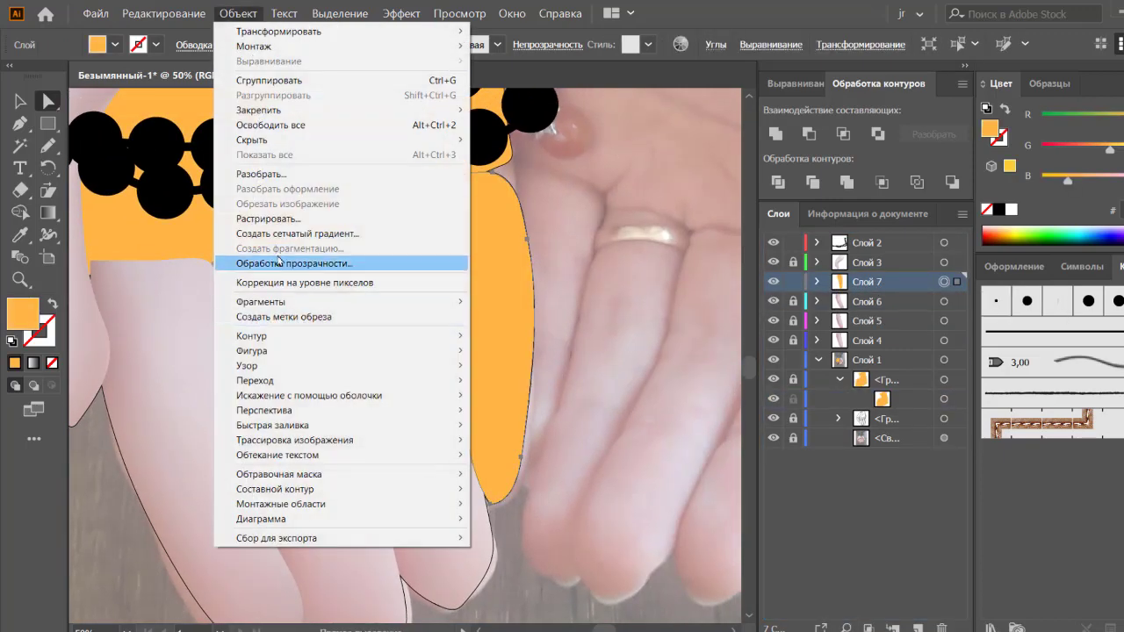
pyautogui.click(297, 233)
pyautogui.click(596, 390)
# Step: Colour the finger's mid, left, right and top mesh nodes with skin tones sampled from the photo
pyautogui.keyDown('ctrl'); pyautogui.click(774, 282); pyautogui.keyUp('ctrl')
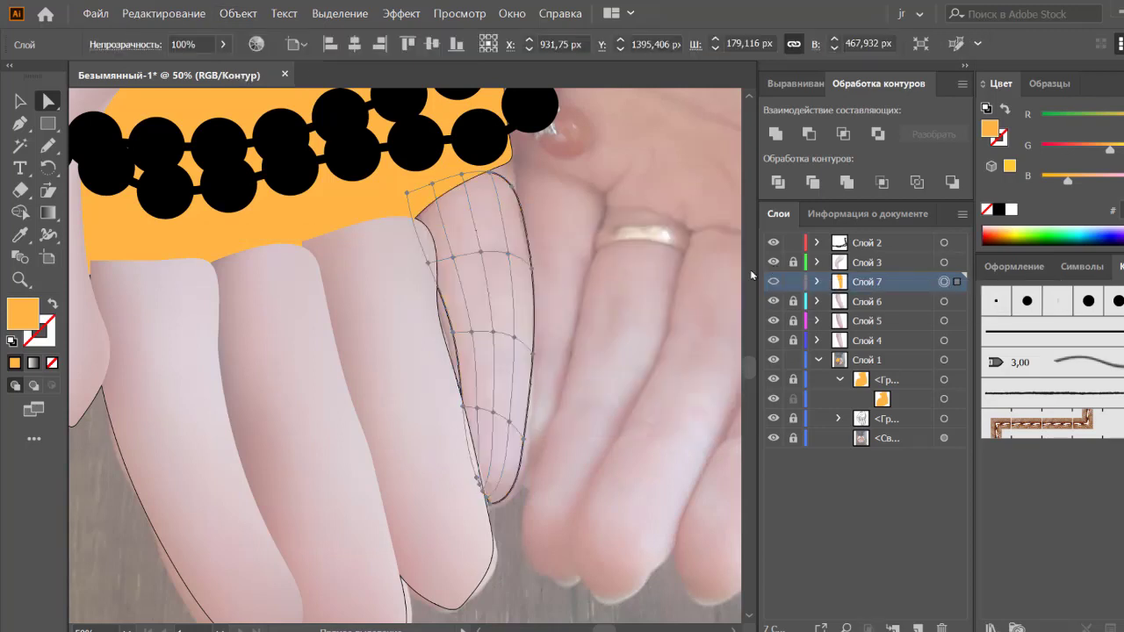
pyautogui.click(463, 406)
pyautogui.press('u')
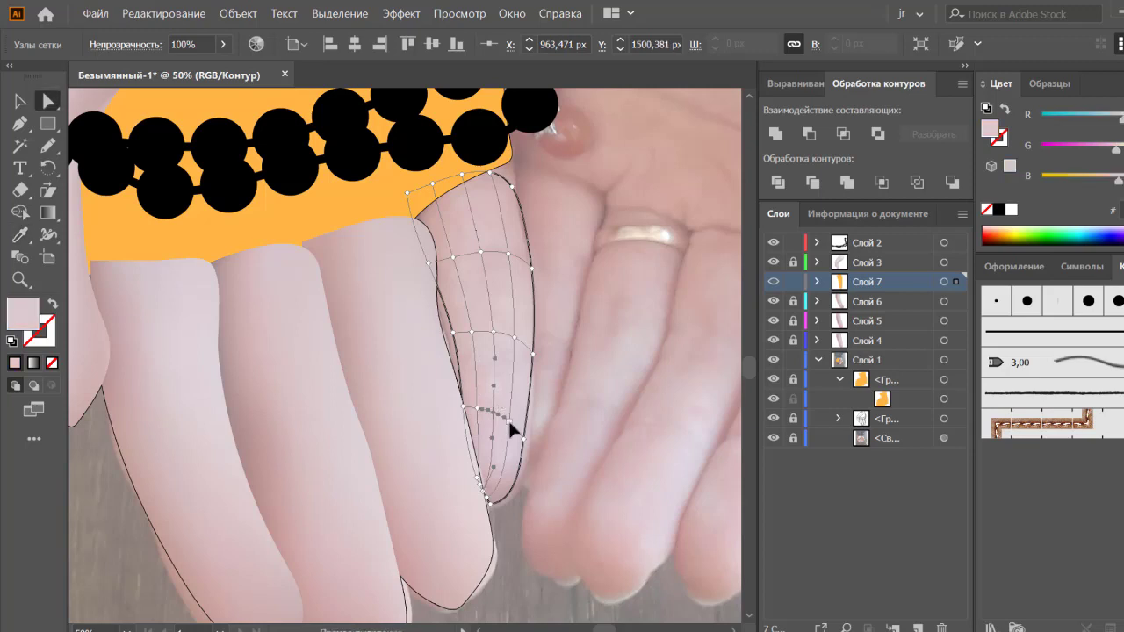
pyautogui.press('ctrl')
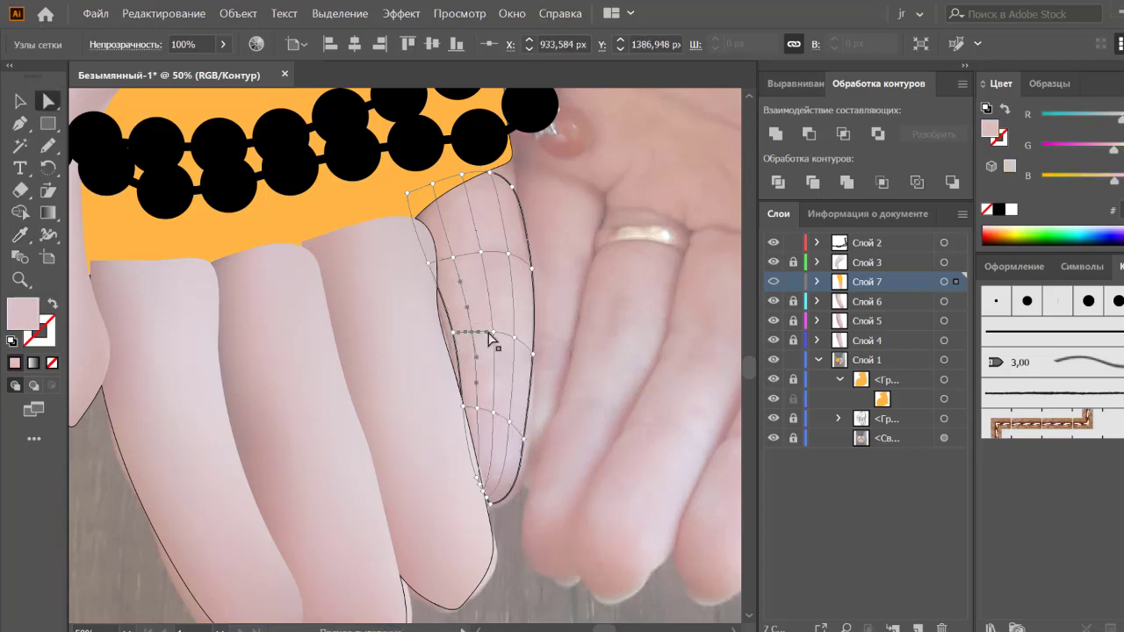
pyautogui.click(493, 332)
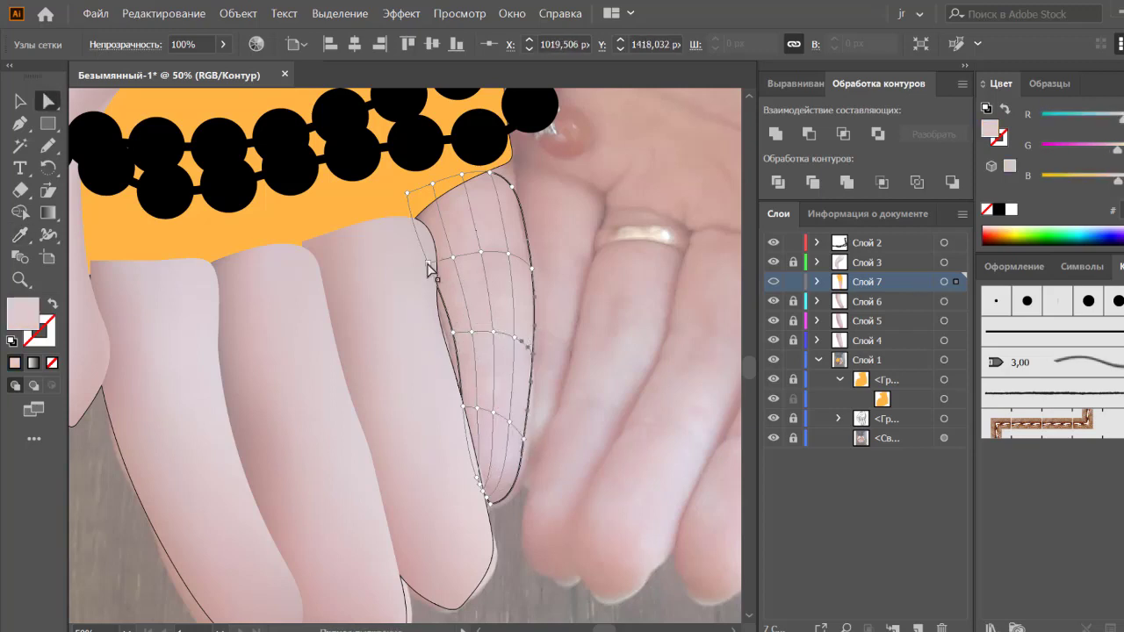
pyautogui.keyDown('ctrl'); pyautogui.click(454, 262); pyautogui.keyUp('ctrl')
pyautogui.keyDown('ctrl'); pyautogui.click(507, 255); pyautogui.keyUp('ctrl')
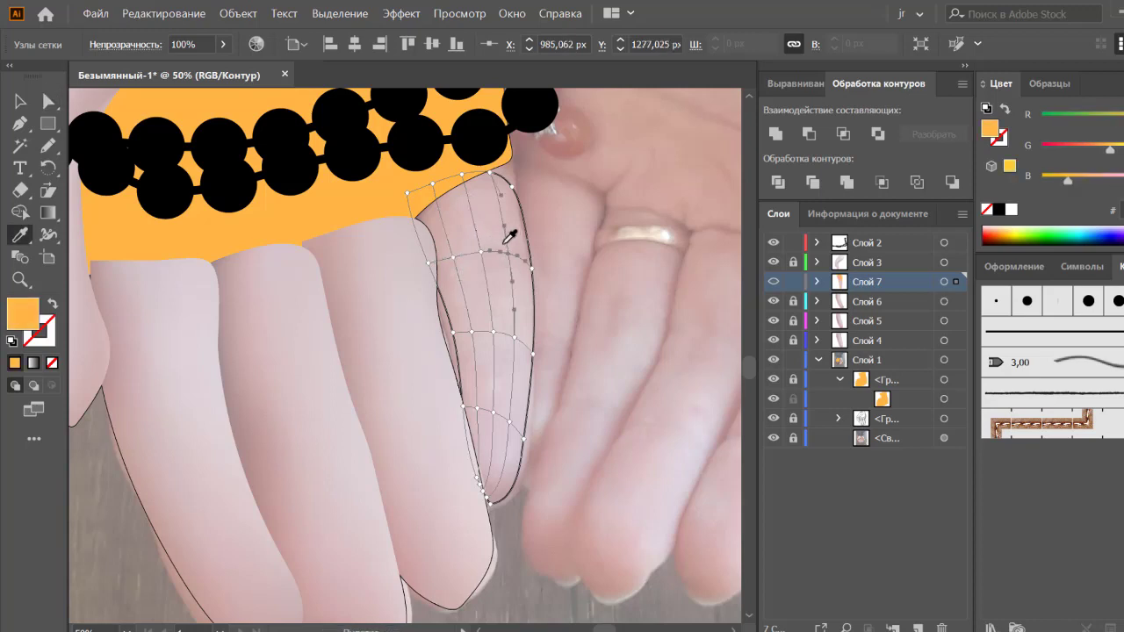
pyautogui.click(431, 211)
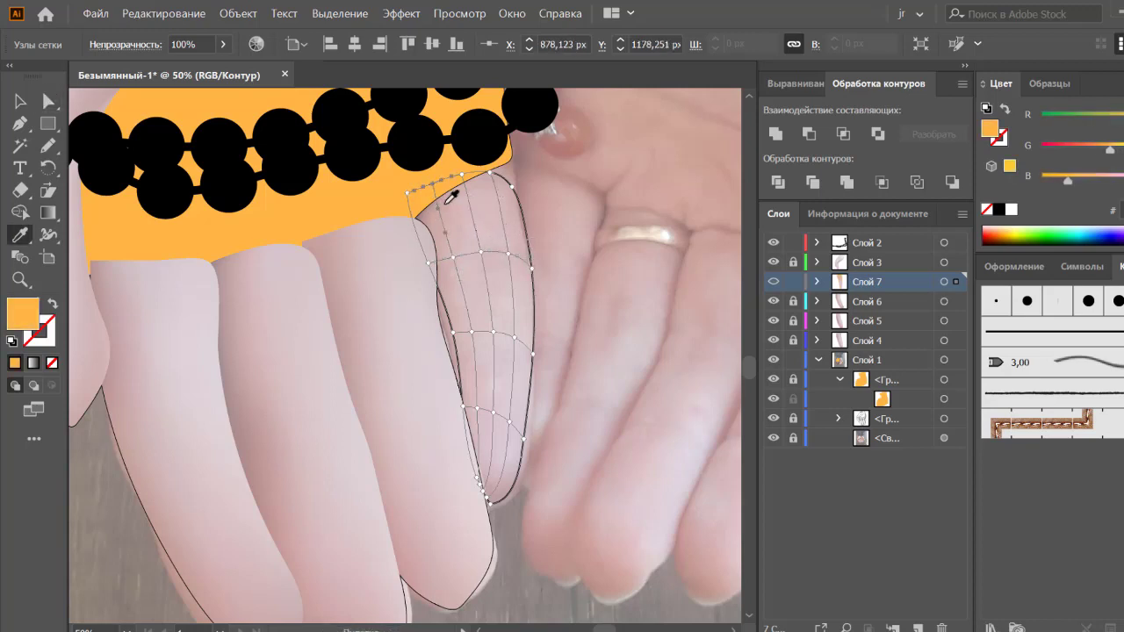
pyautogui.keyDown('ctrl'); pyautogui.click(464, 176); pyautogui.keyUp('ctrl')
pyautogui.click(521, 467)
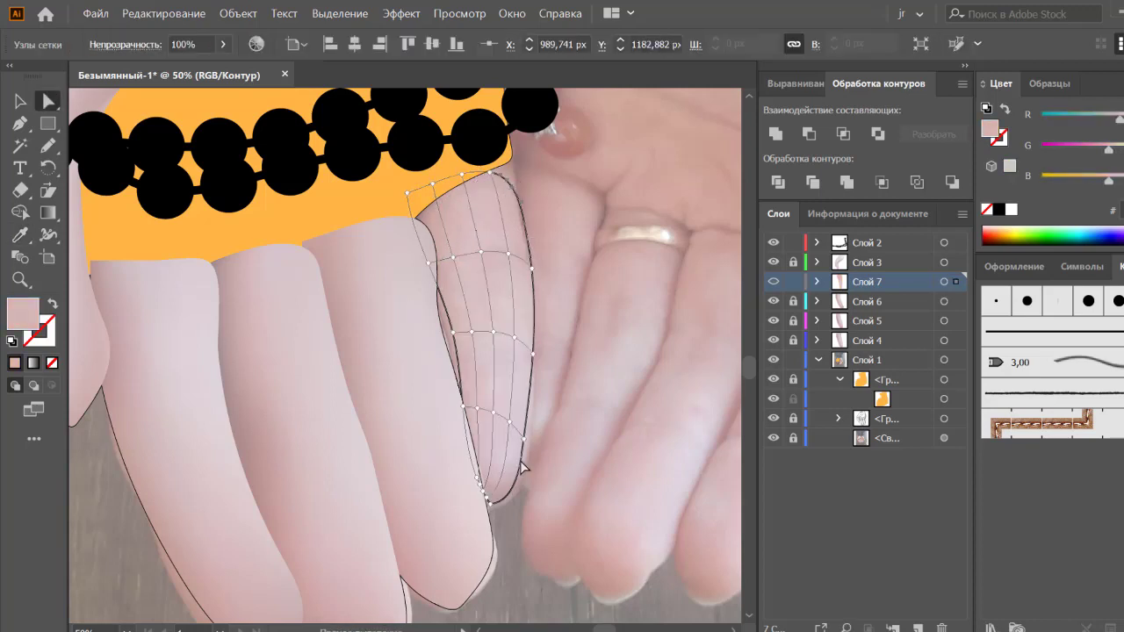
# Step: Shade the fingertip node and apply a pink skin tone, then zoom out and deselect
pyautogui.click(774, 282)
pyautogui.click(774, 282)
pyautogui.keyDown('ctrl'); pyautogui.click(489, 495); pyautogui.keyUp('ctrl')
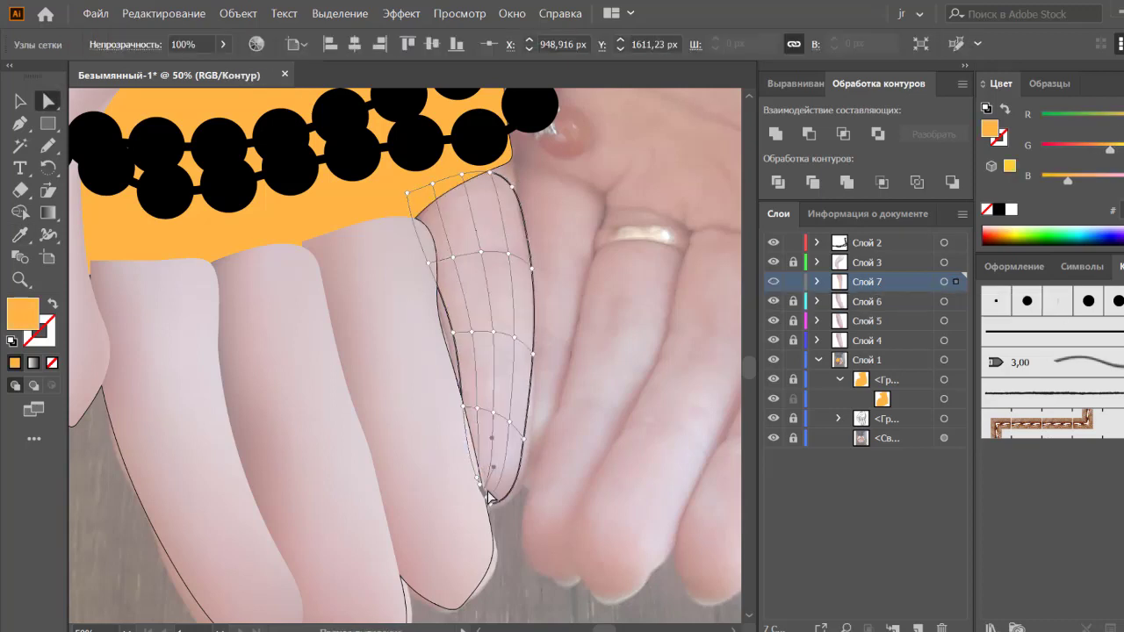
pyautogui.click(488, 496)
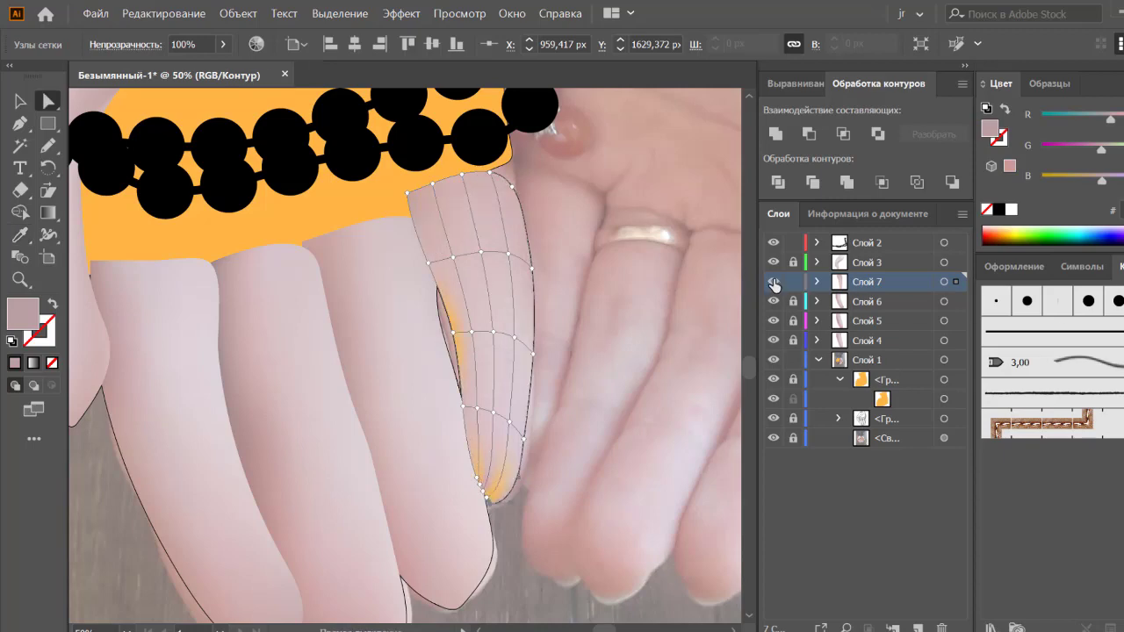
pyautogui.hotkey('ctrl', '1')
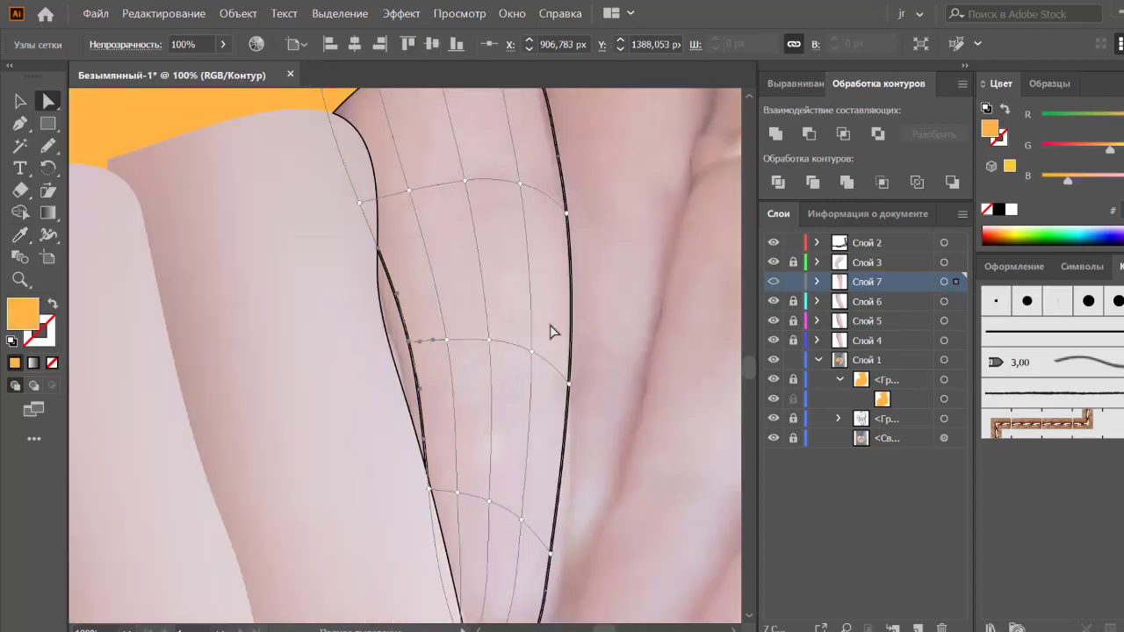
pyautogui.press('i')
pyautogui.click(421, 326)
pyautogui.keyDown('ctrl'); pyautogui.click(773, 281); pyautogui.keyUp('ctrl')
pyautogui.hotkey('ctrl', '-')
pyautogui.hotkey('ctrl', 'shift', 'a')
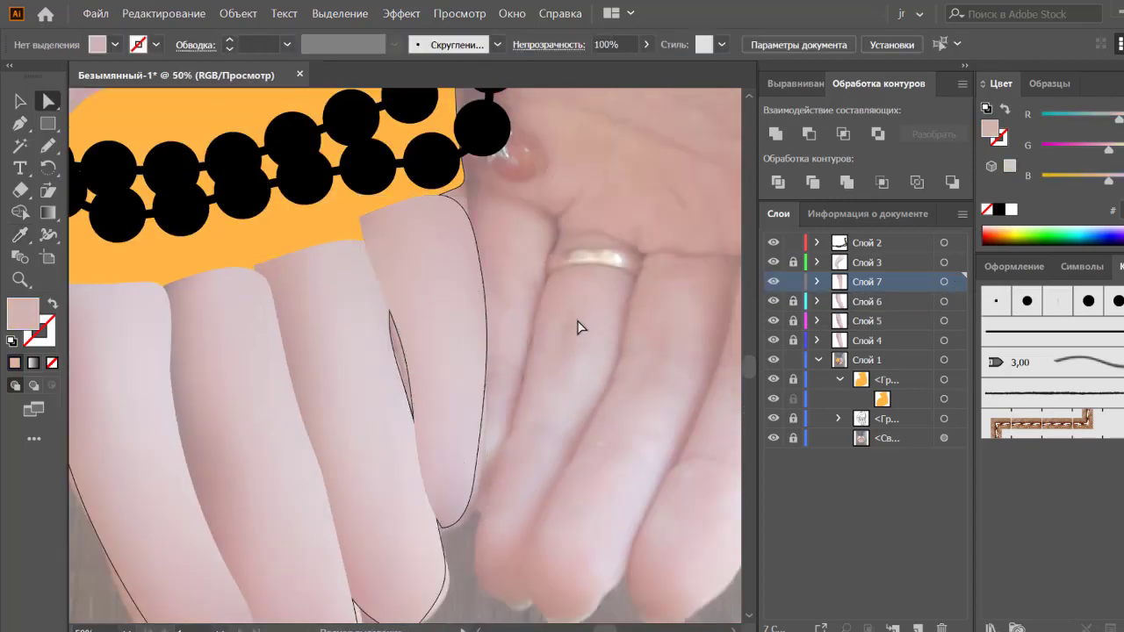
pyautogui.scroll(-2, 578, 328)
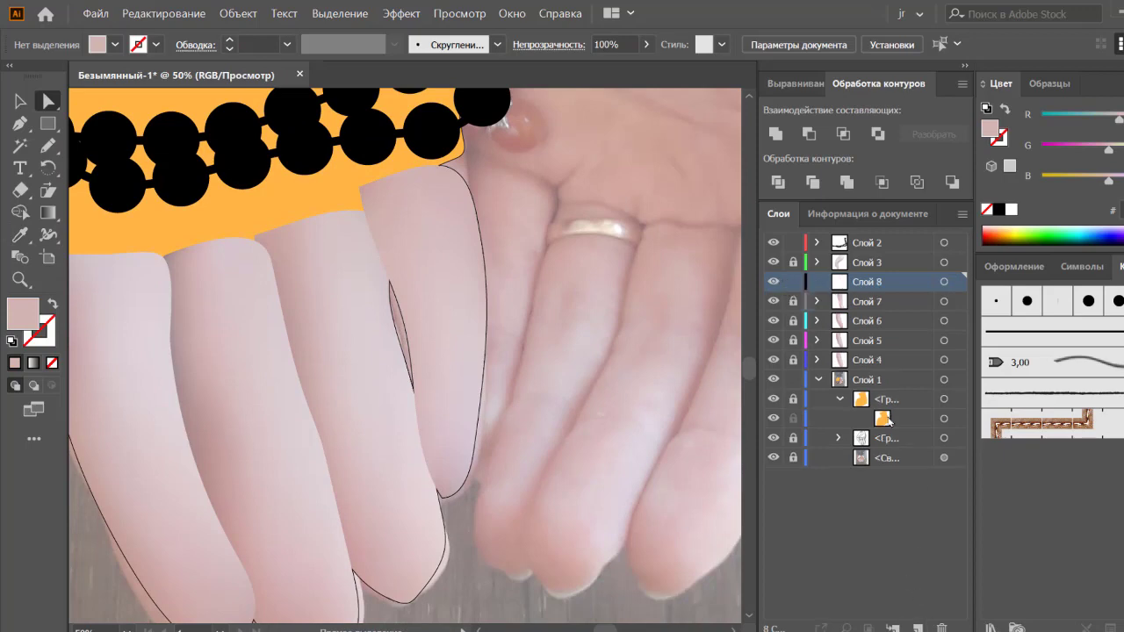
# Step: Move the orange palm shape onto new layer Слой 8 and make it a gradient mesh
pyautogui.moveTo(886, 379); pyautogui.dragTo(869, 273)
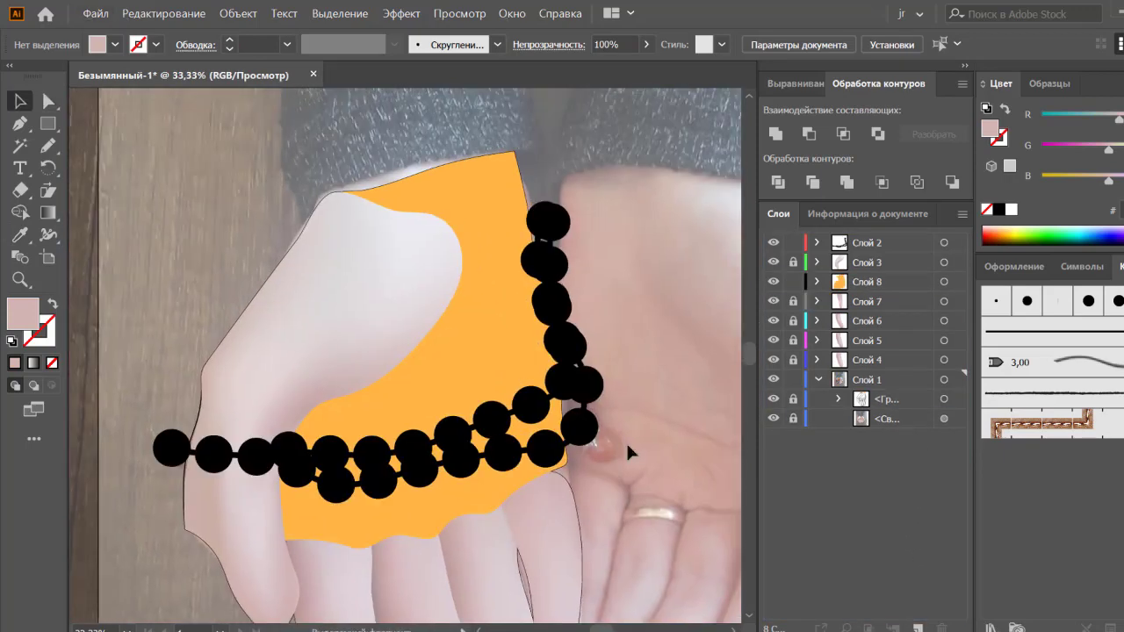
pyautogui.click(238, 13)
pyautogui.click(280, 281)
pyautogui.click(573, 390)
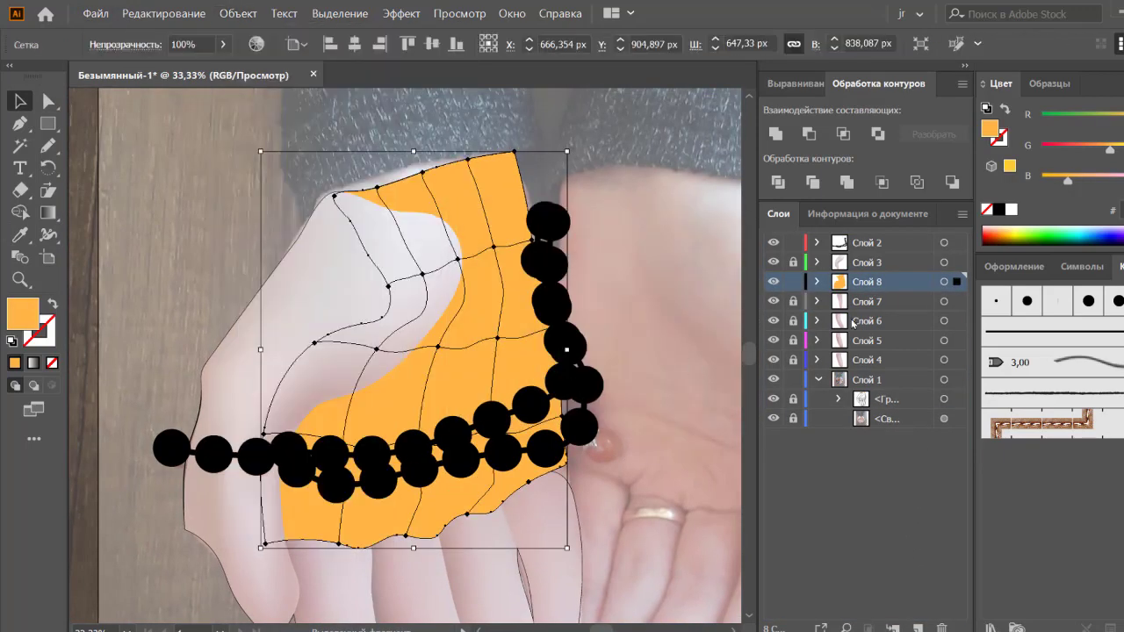
pyautogui.keyDown('ctrl'); pyautogui.click(773, 282); pyautogui.keyUp('ctrl')
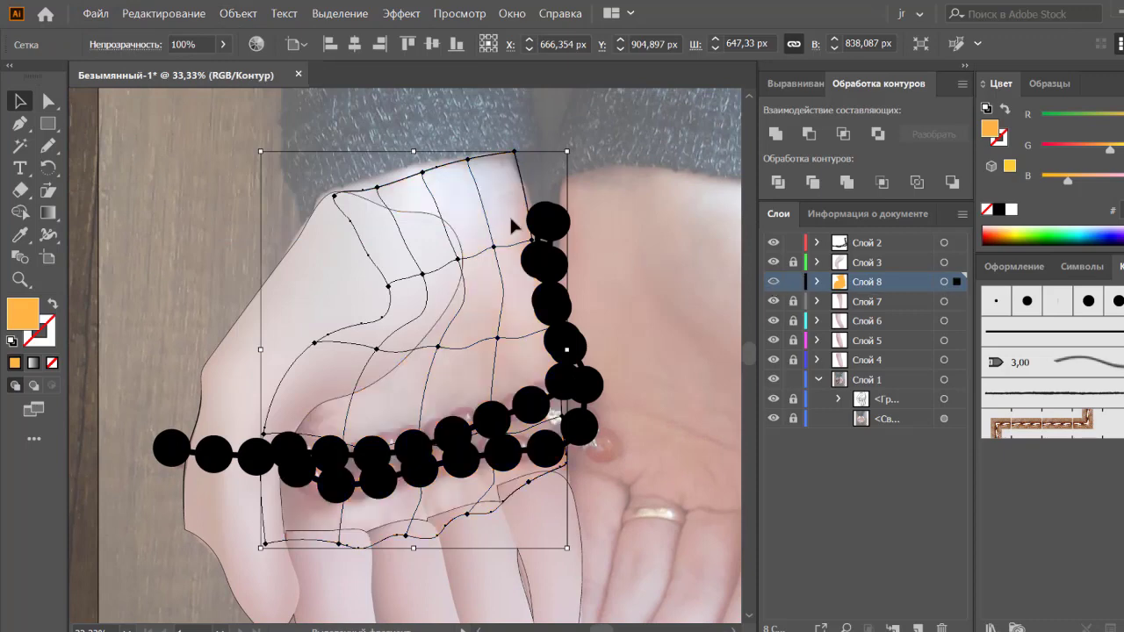
# Step: Give the upper palm mesh points light and pinkish skin tones sampled from the photo
pyautogui.click(336, 196)
pyautogui.press('i')
pyautogui.click(466, 178)
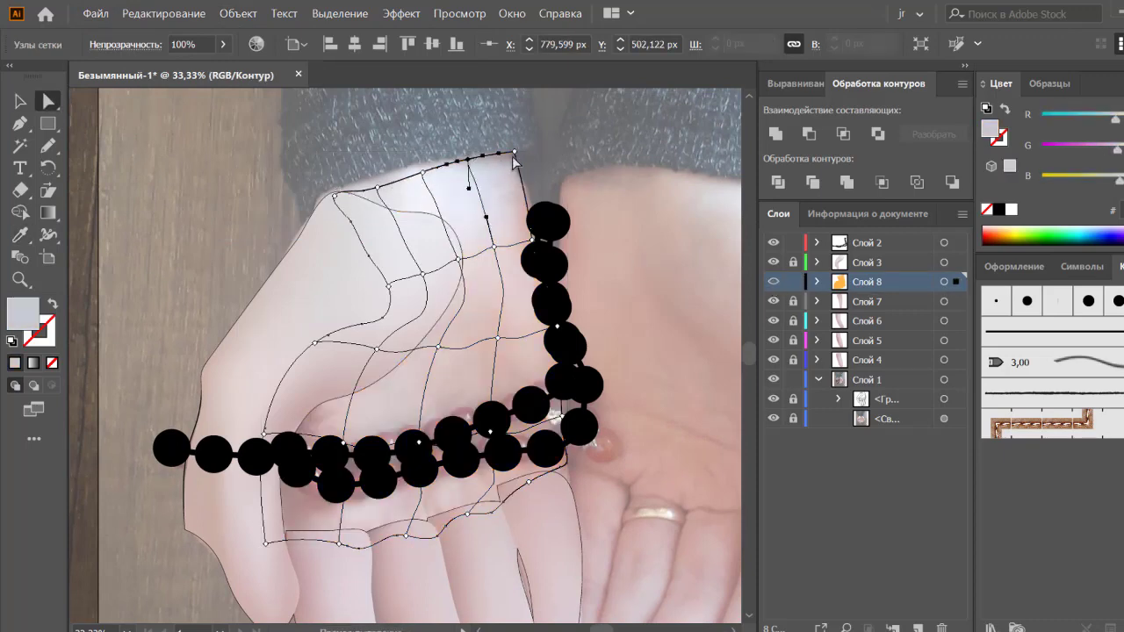
pyautogui.press('a')
pyautogui.click(493, 247)
pyautogui.press('i')
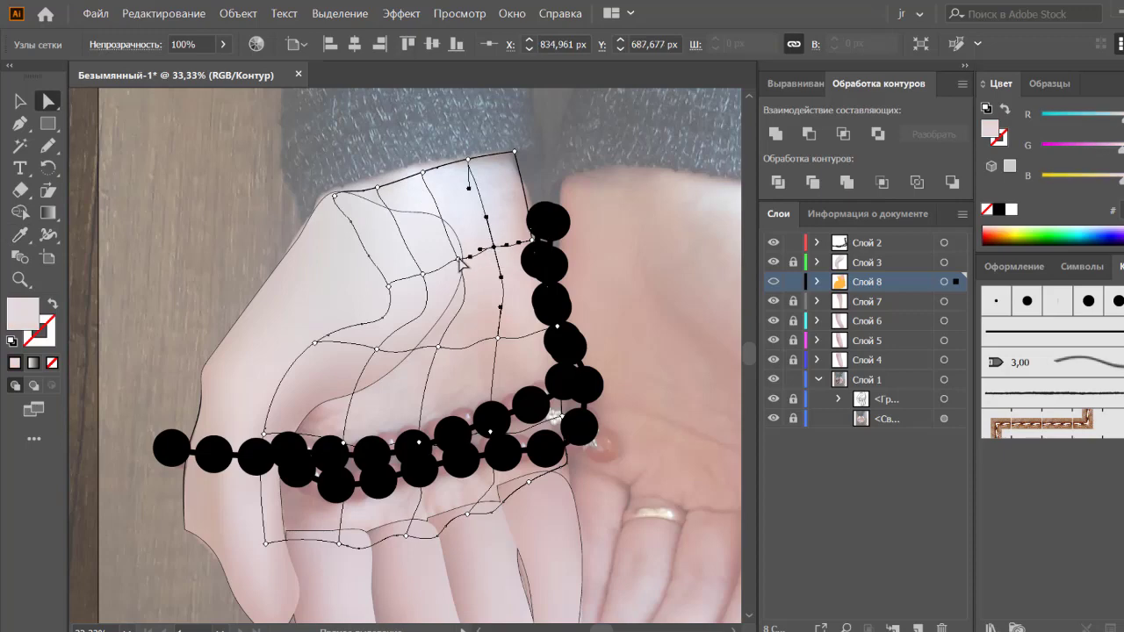
pyautogui.press('a')
pyautogui.click(376, 350)
pyautogui.press('i')
pyautogui.click(389, 394)
pyautogui.press('a')
pyautogui.press('i')
pyautogui.press('a')
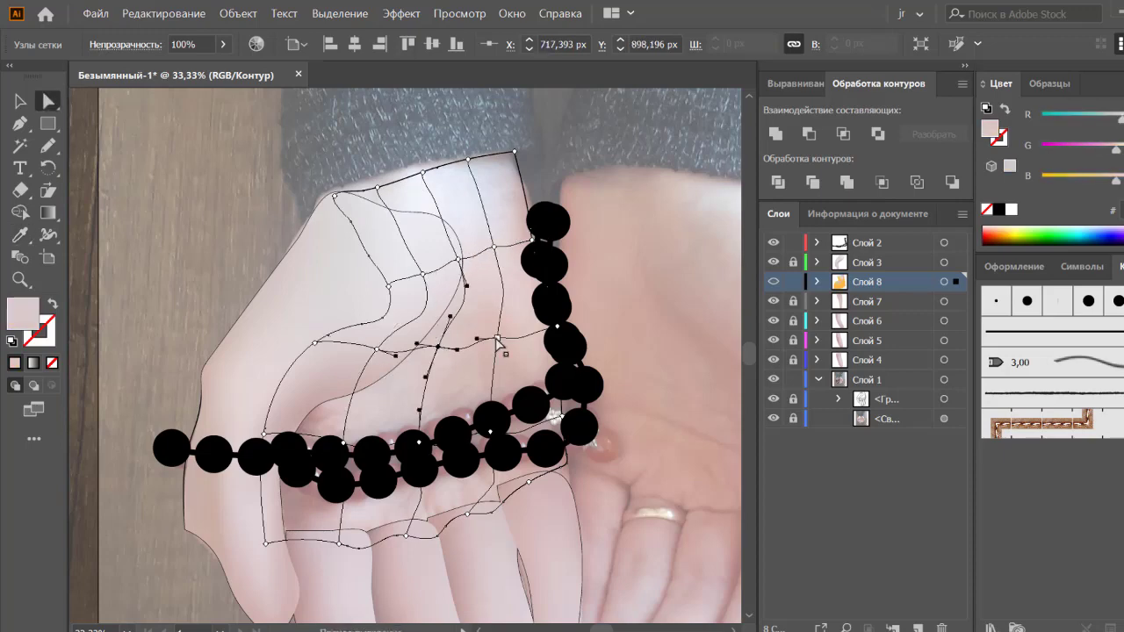
pyautogui.press('i')
pyautogui.press('a')
# Step: Reselect the palm mesh on Слой 8 and tint lower-palm points with skin and greyish pink
pyautogui.click(539, 318)
pyautogui.press('v')
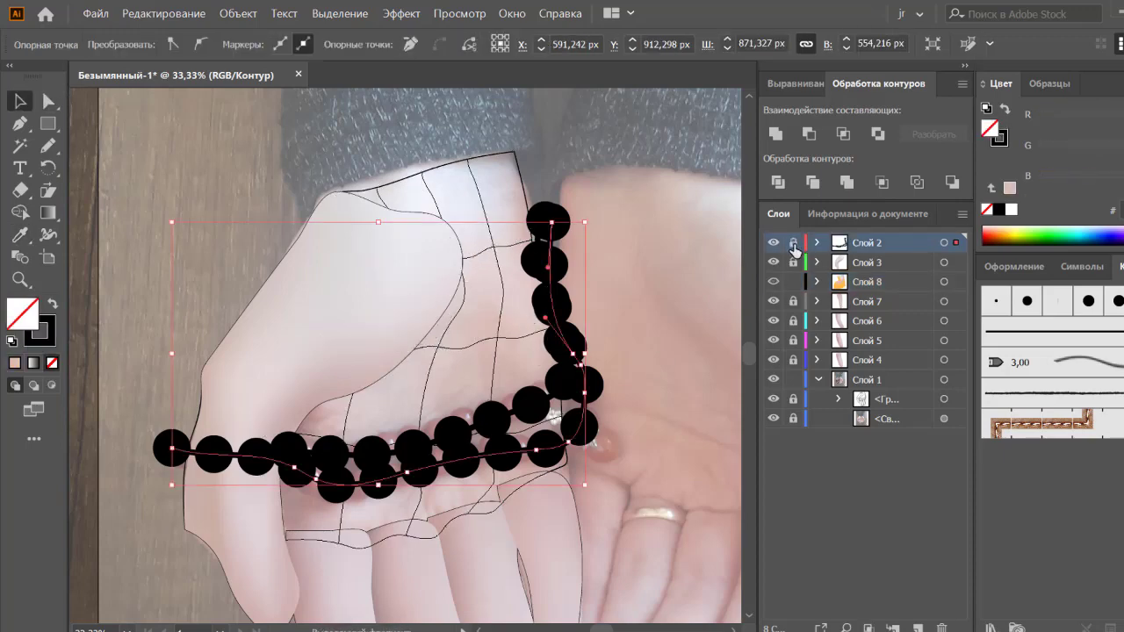
pyautogui.click(552, 338)
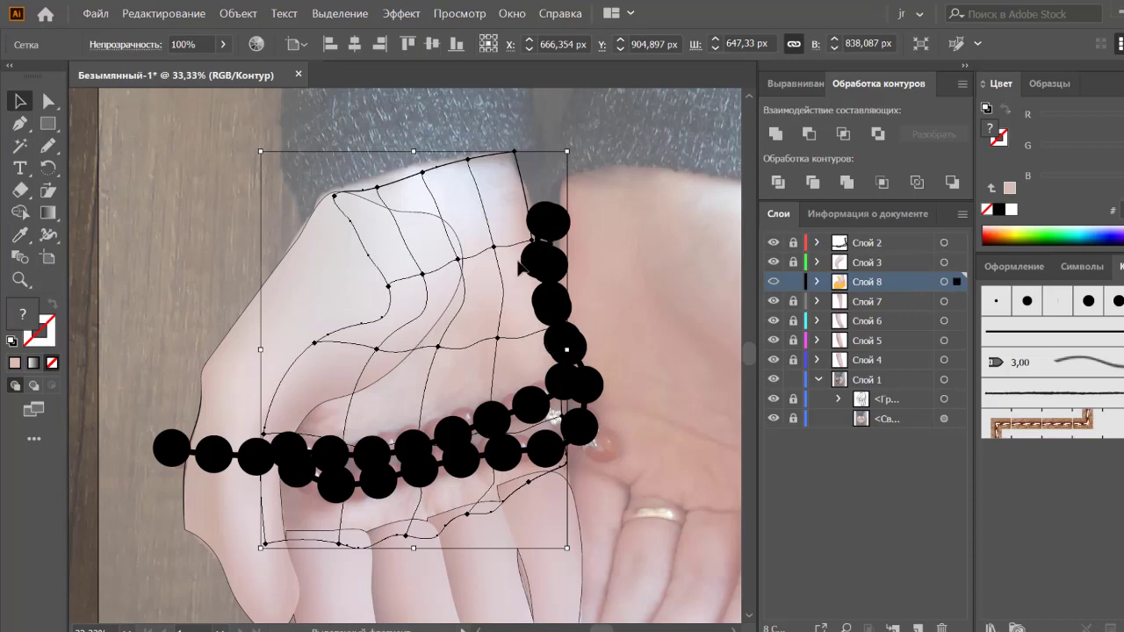
pyautogui.click(943, 281)
pyautogui.press('a')
pyautogui.click(557, 327)
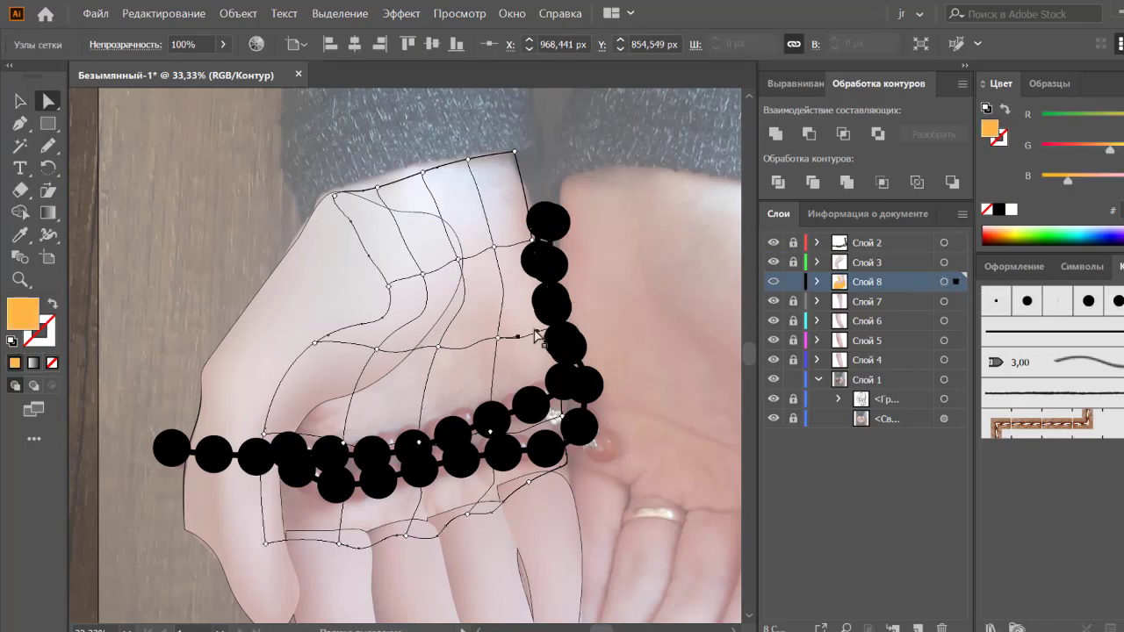
pyautogui.press('i')
pyautogui.press('a')
pyautogui.click(566, 397)
pyautogui.press('i')
pyautogui.click(562, 399)
pyautogui.press('a')
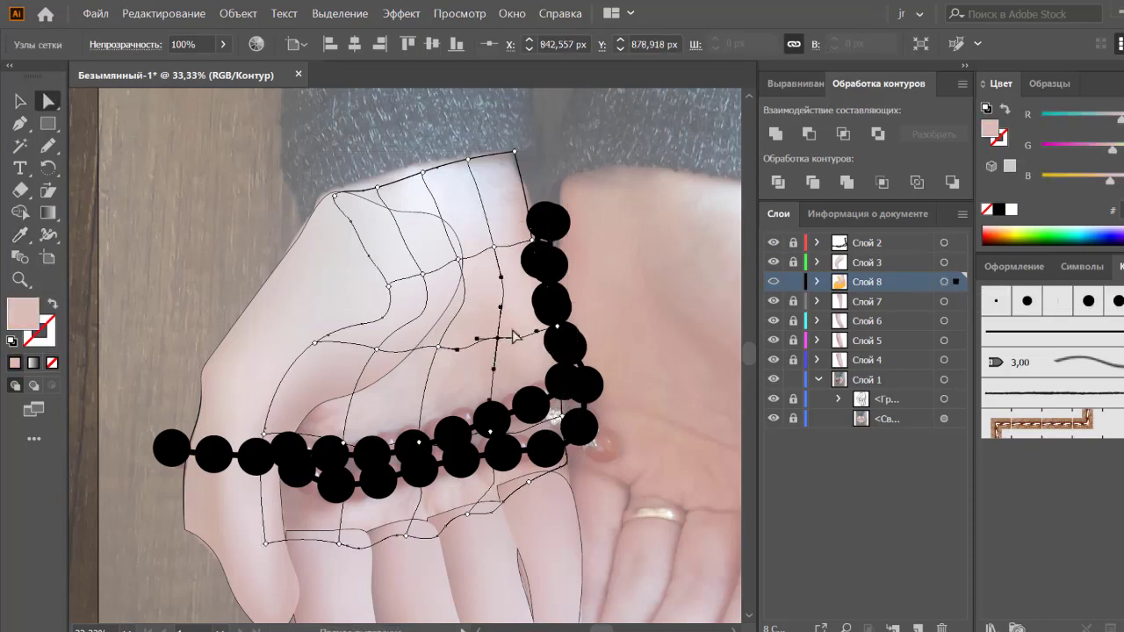
pyautogui.click(264, 433)
pyautogui.press('i')
pyautogui.click(309, 420)
# Step: Colour more palm mesh points, down to the lower left, with pink and greyish-pink tones
pyautogui.press('a')
pyautogui.click(359, 438)
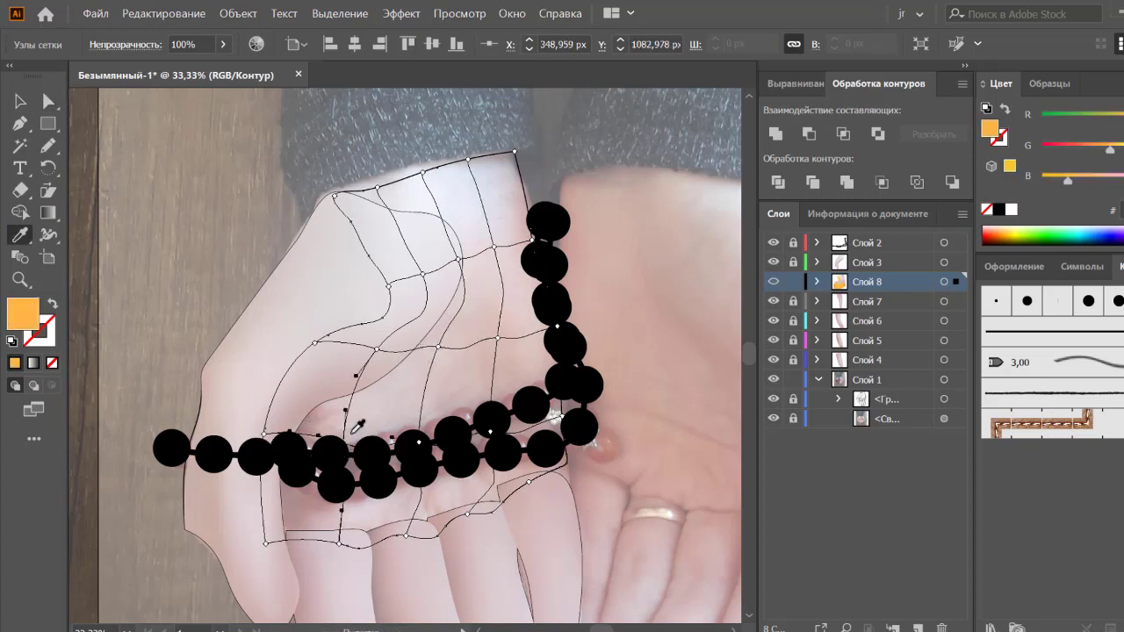
pyautogui.press('i')
pyautogui.press('a')
pyautogui.click(476, 406)
pyautogui.press('i')
pyautogui.click(531, 408)
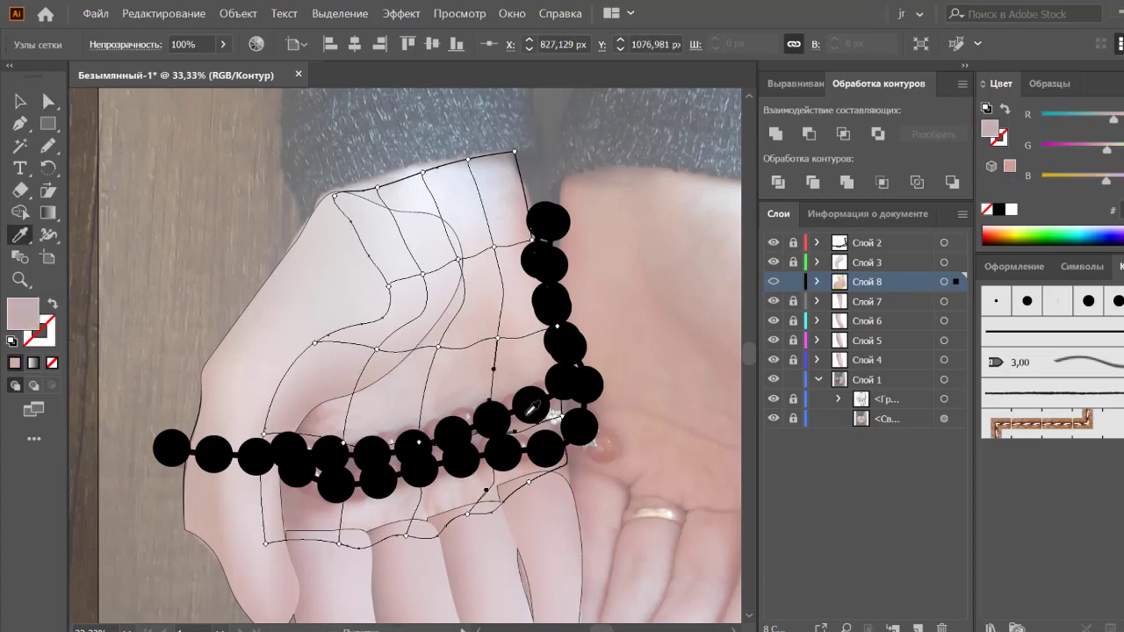
pyautogui.press('a')
pyautogui.click(470, 516)
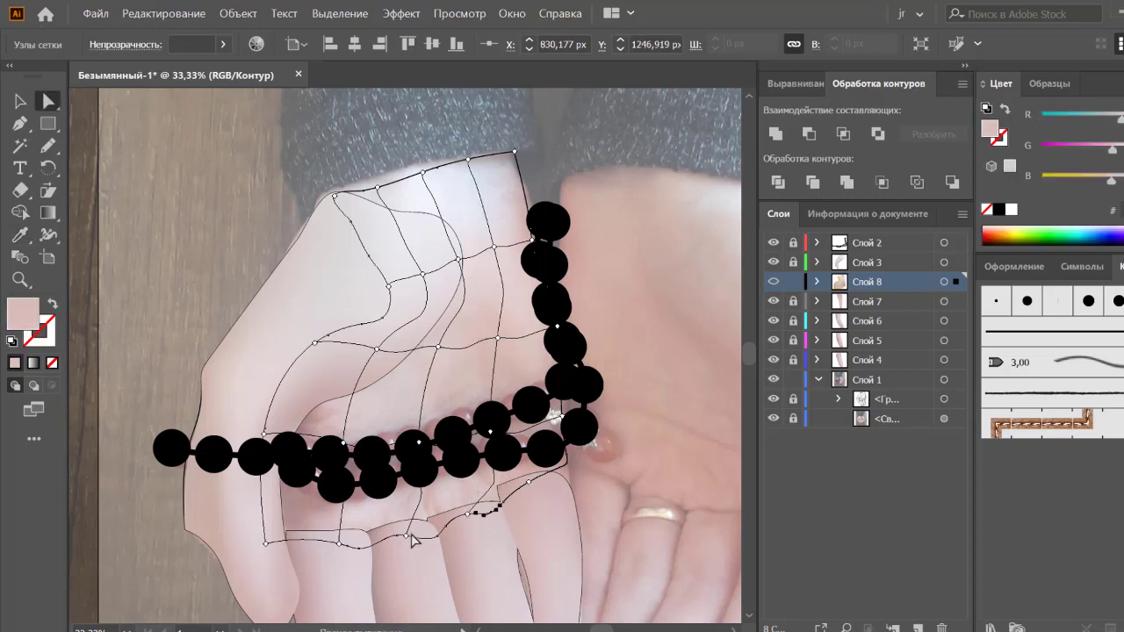
pyautogui.press('i')
pyautogui.press('a')
pyautogui.click(333, 521)
pyautogui.press('i')
pyautogui.press('a')
pyautogui.click(266, 543)
pyautogui.press('i')
pyautogui.click(294, 518)
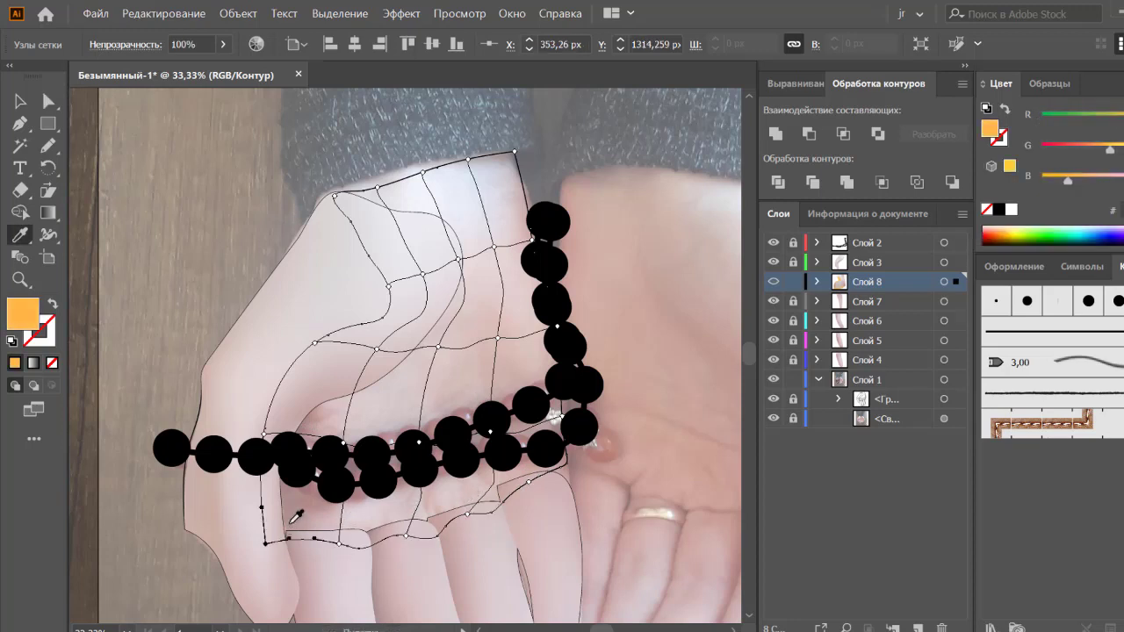
# Step: Check the palm in colour, tint the right-edge and bottom-edge points pink, then deselect
pyautogui.keyDown('ctrl'); pyautogui.click(773, 281); pyautogui.keyUp('ctrl')
pyautogui.keyDown('ctrl'); pyautogui.click(772, 282); pyautogui.keyUp('ctrl')
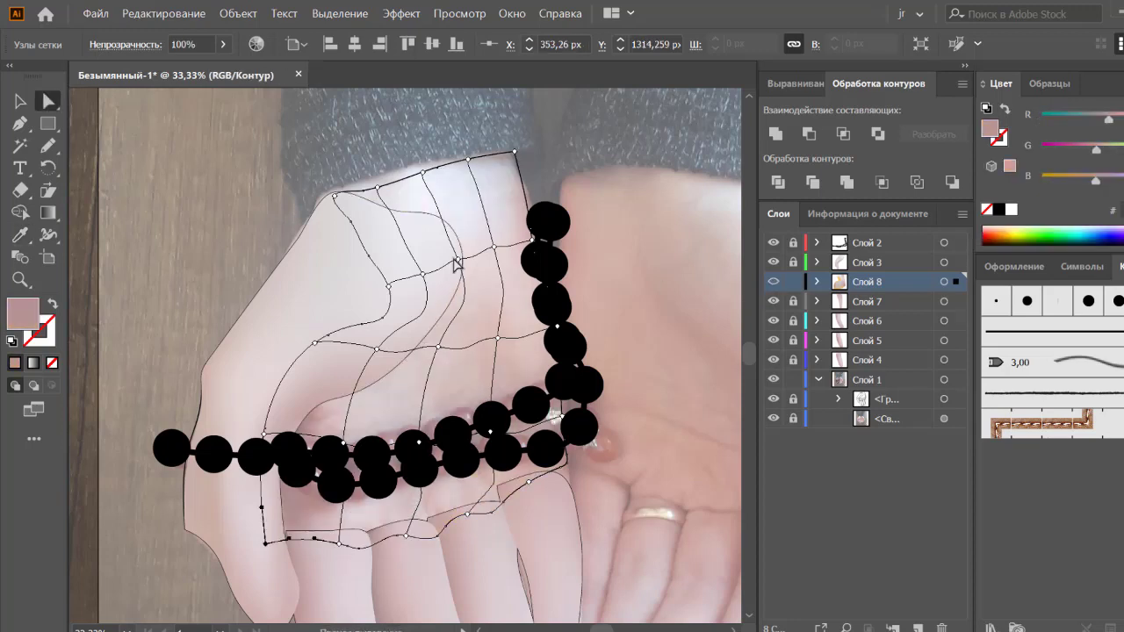
pyautogui.press('i')
pyautogui.click(451, 251)
pyautogui.press('a')
pyautogui.click(470, 513)
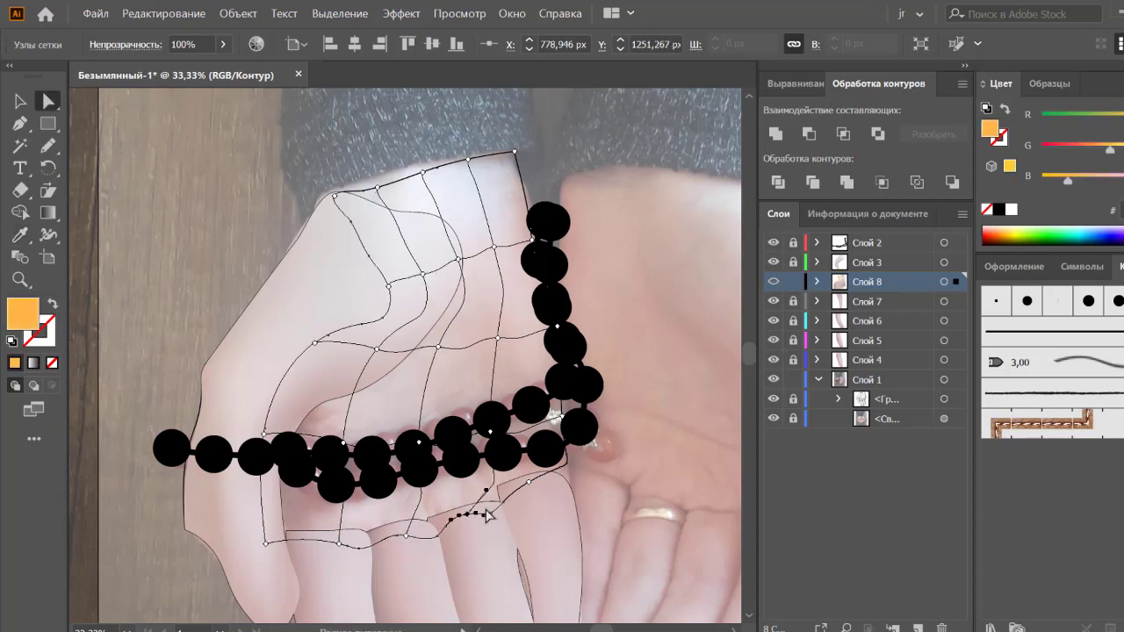
pyautogui.press('i')
pyautogui.click(475, 488)
pyautogui.keyDown('ctrl'); pyautogui.click(772, 282); pyautogui.keyUp('ctrl')
pyautogui.keyDown('ctrl'); pyautogui.click(772, 282); pyautogui.keyUp('ctrl')
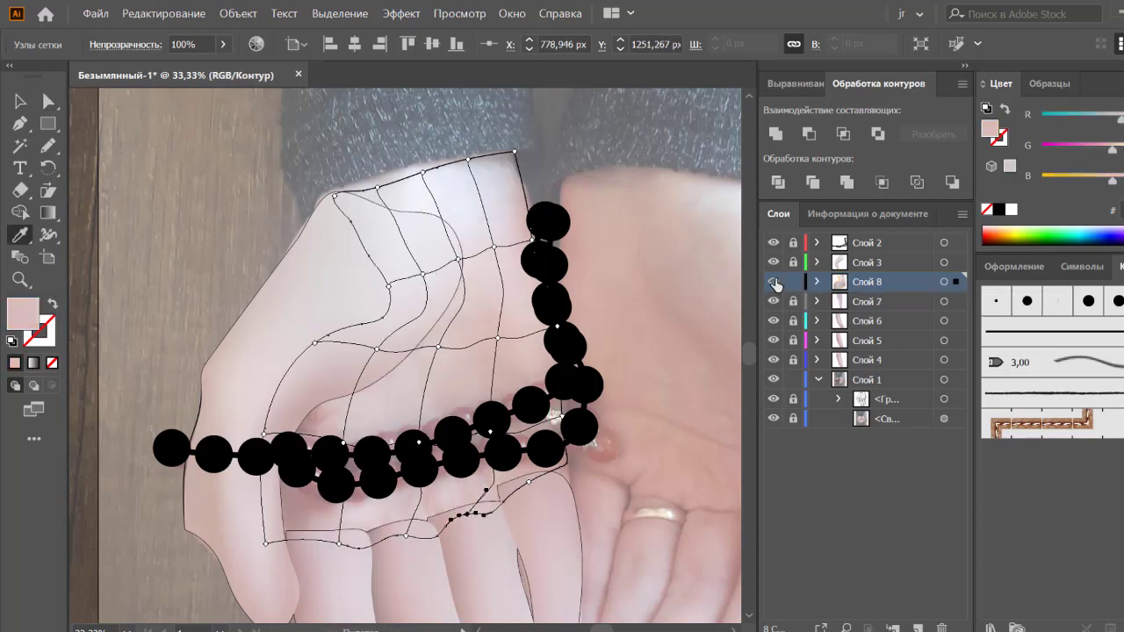
pyautogui.scroll(-1, 627, 277)
pyautogui.scroll(-1, 556, 243)
pyautogui.press('v')
pyautogui.hotkey('ctrl', 'shift', 'a')
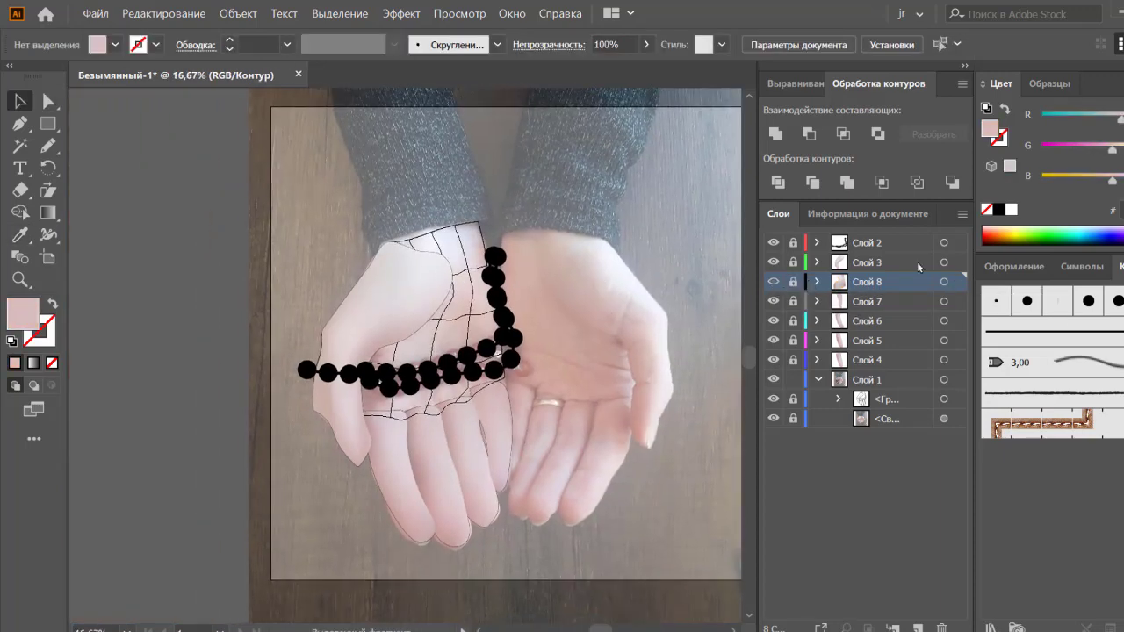
# Step: Unlock the bead layer Слой 2 and clear the selection
pyautogui.click(792, 242)
pyautogui.click(944, 243)
pyautogui.scroll(1, 644, 318)
pyautogui.scroll(1, 630, 309)
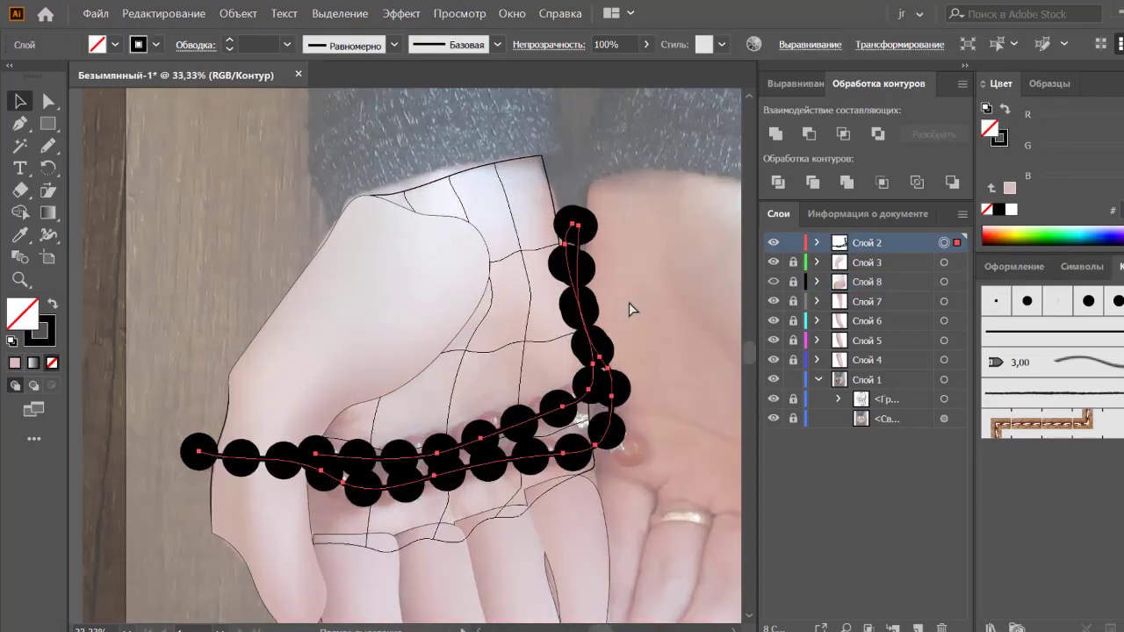
pyautogui.scroll(-1, 622, 316)
pyautogui.hotkey('ctrl', 'shift', 'a')
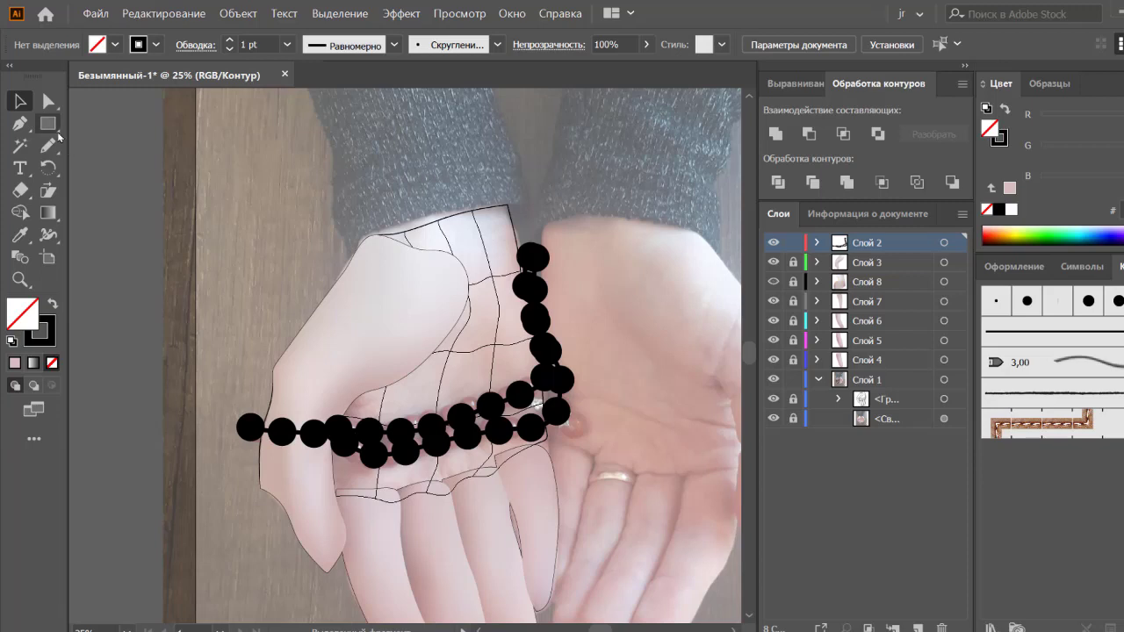
# Step: Draw a small stroke-free circle on the wood at the upper left
pyautogui.moveTo(49, 125); pyautogui.dragTo(131, 146)
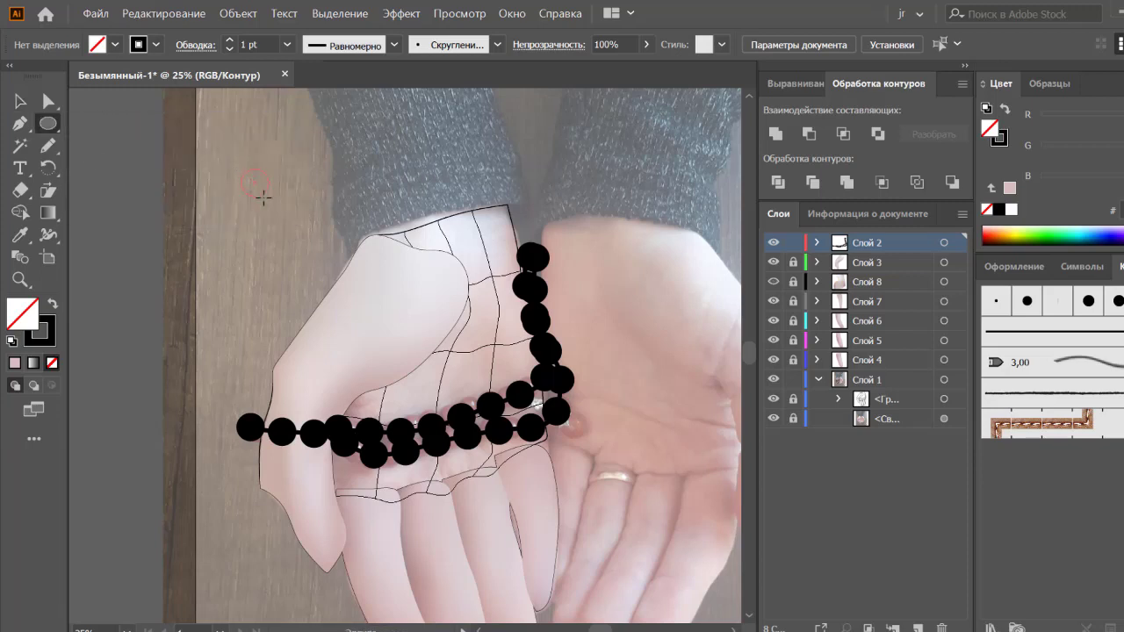
pyautogui.moveTo(270, 200); pyautogui.dragTo(270, 200)
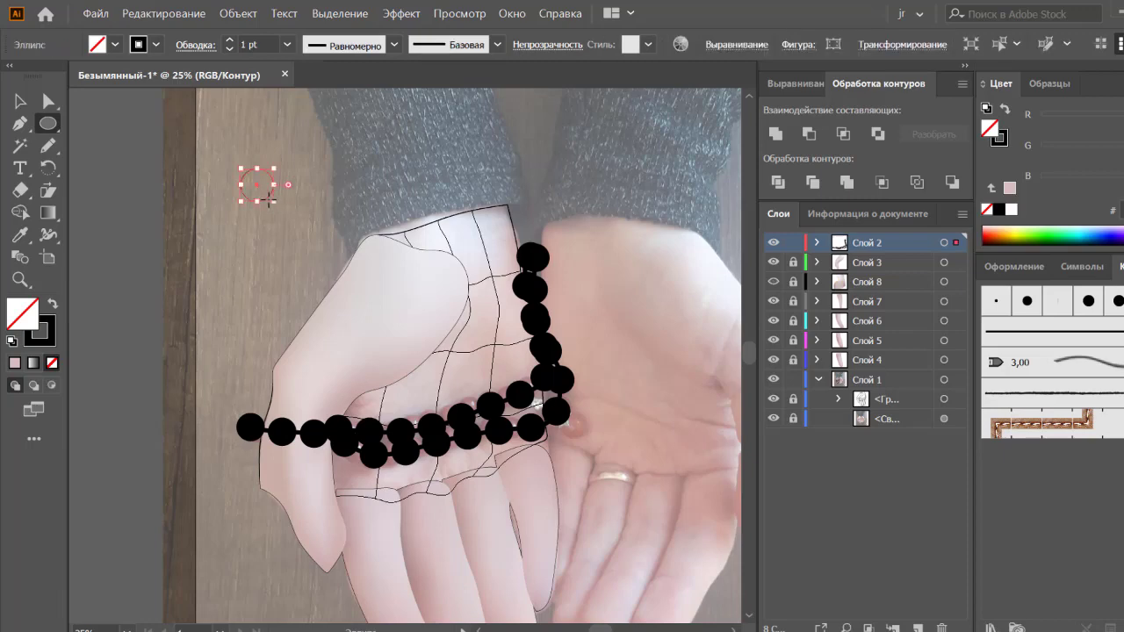
pyautogui.click(998, 138)
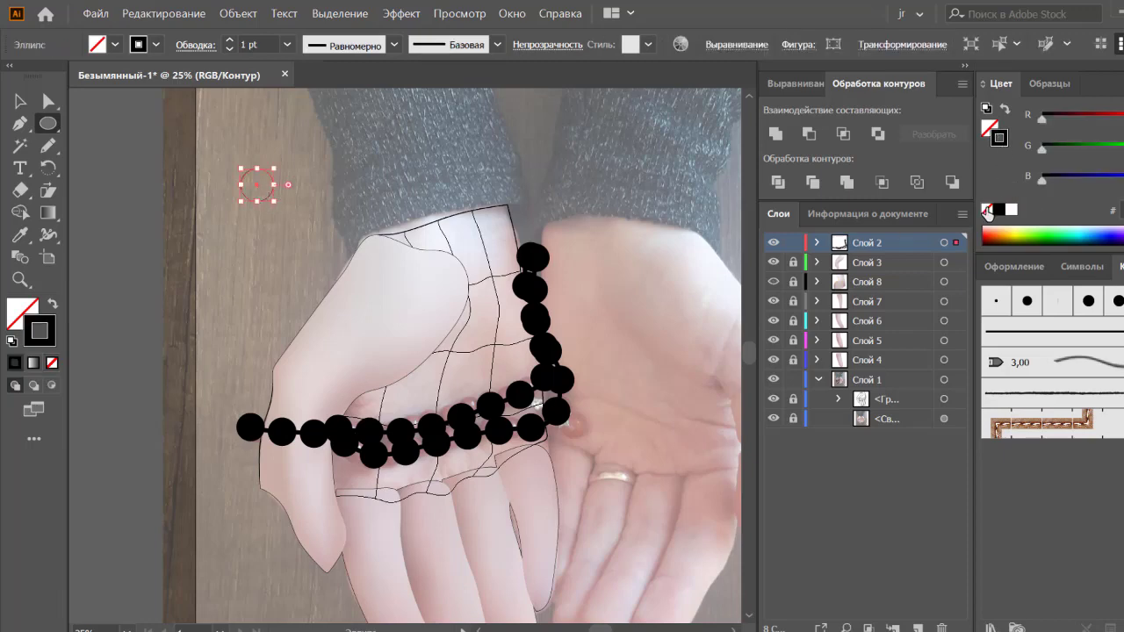
pyautogui.click(986, 209)
# Step: Try black, orange and dark red fills, settle on brownish orange, and reselect the circle
pyautogui.click(990, 130)
pyautogui.click(999, 210)
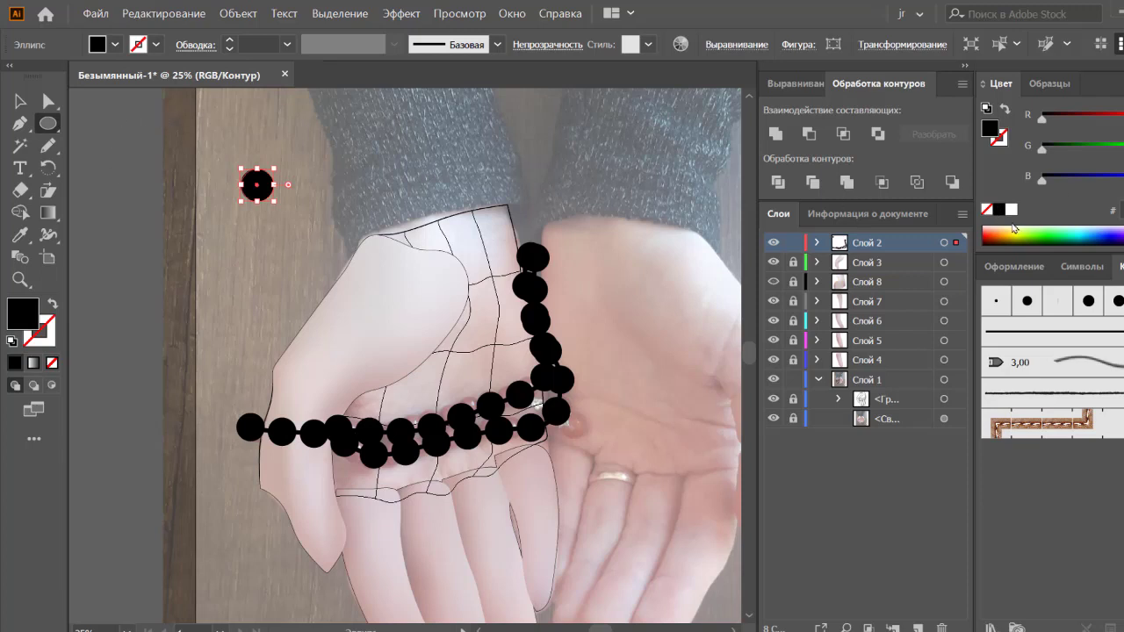
pyautogui.click(1003, 230)
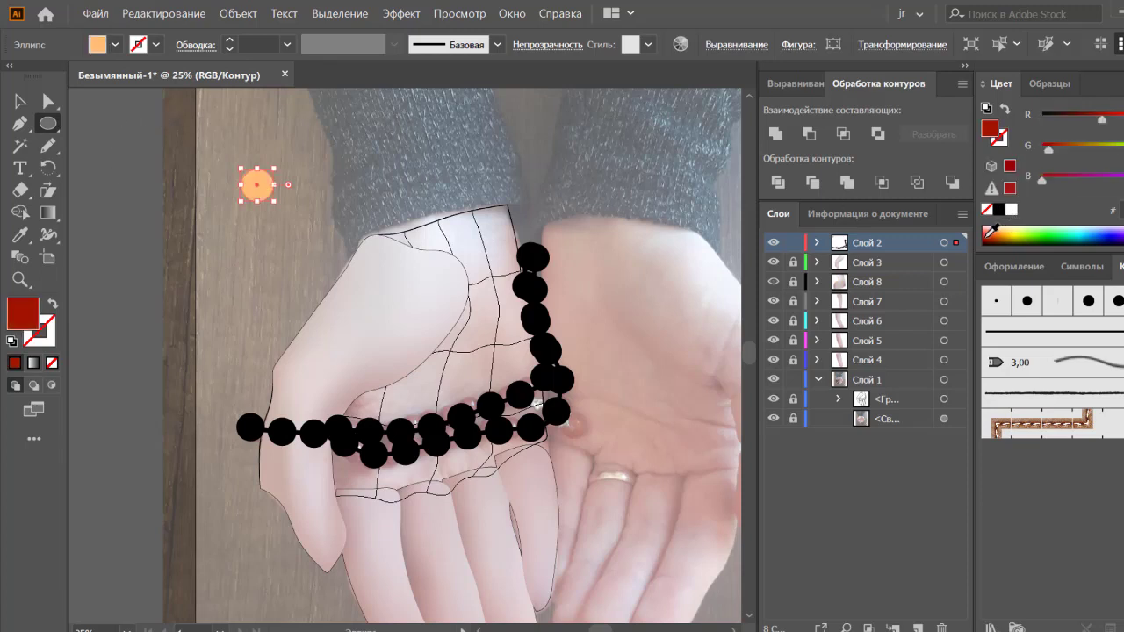
pyautogui.click(990, 231)
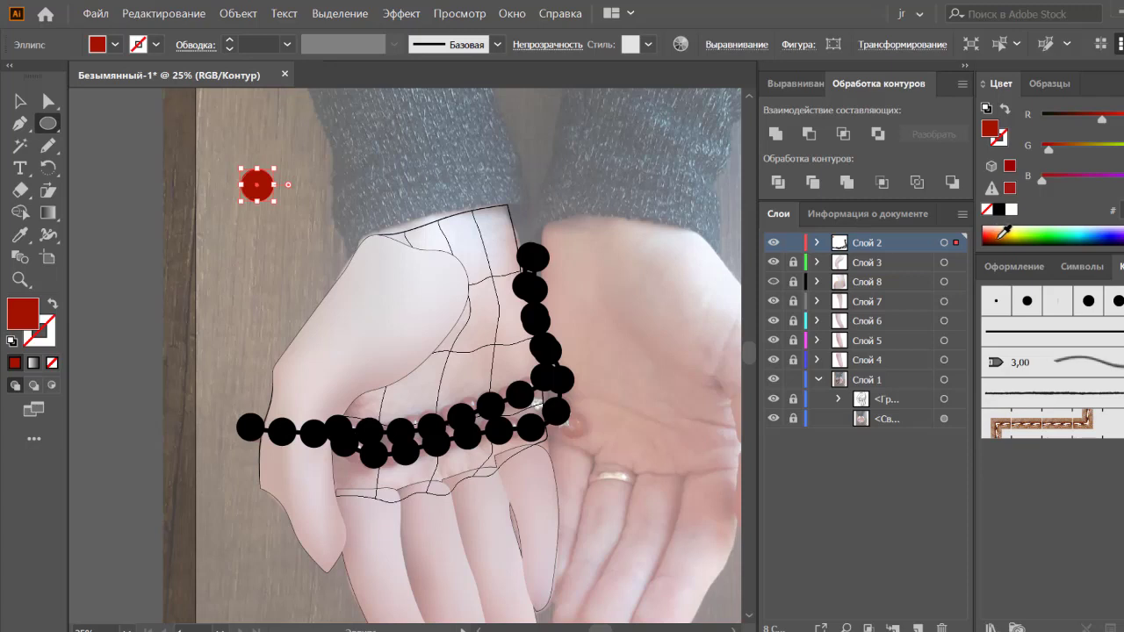
pyautogui.click(999, 231)
pyautogui.click(1005, 230)
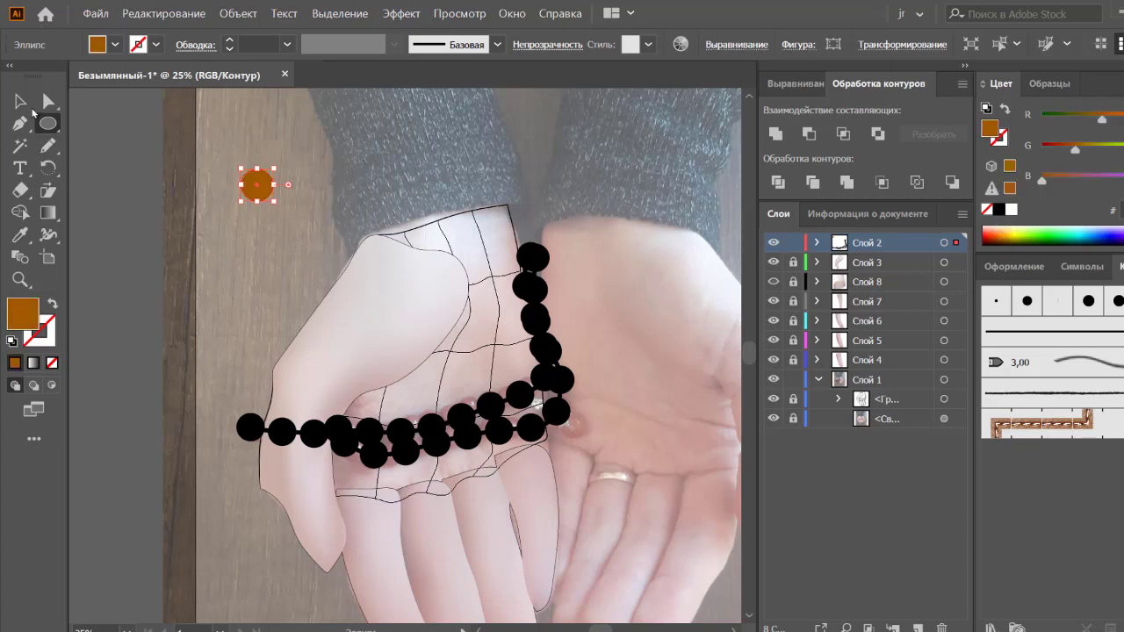
pyautogui.click(20, 101)
pyautogui.click(161, 157)
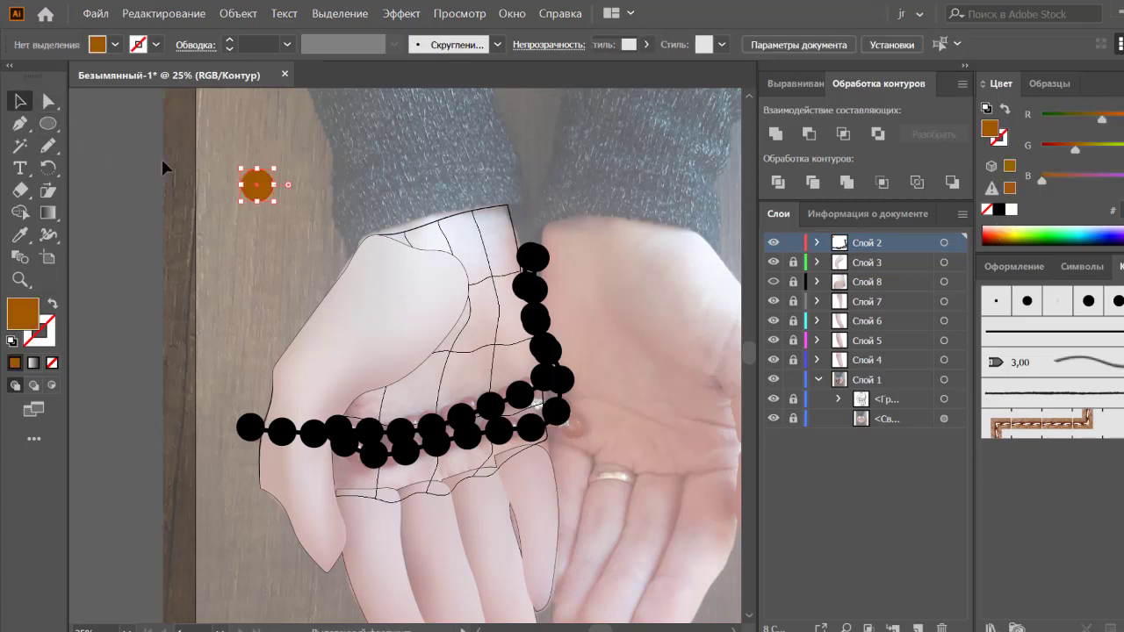
pyautogui.click(254, 190)
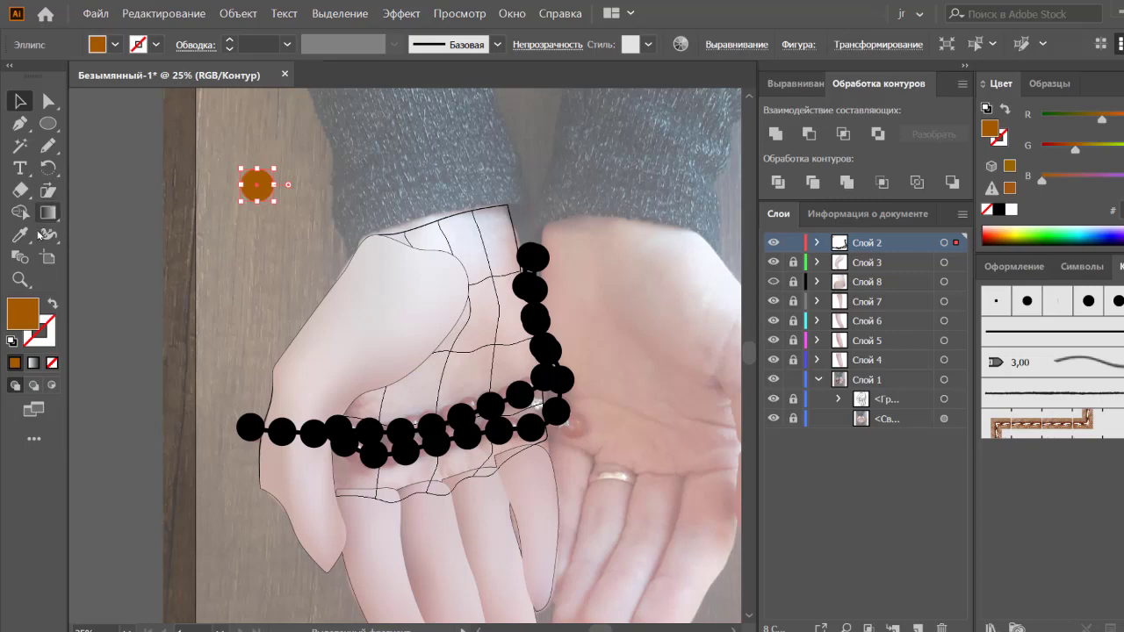
# Step: Convert the orange circle into a gradient mesh with the chosen rows and columns
pyautogui.click(238, 13)
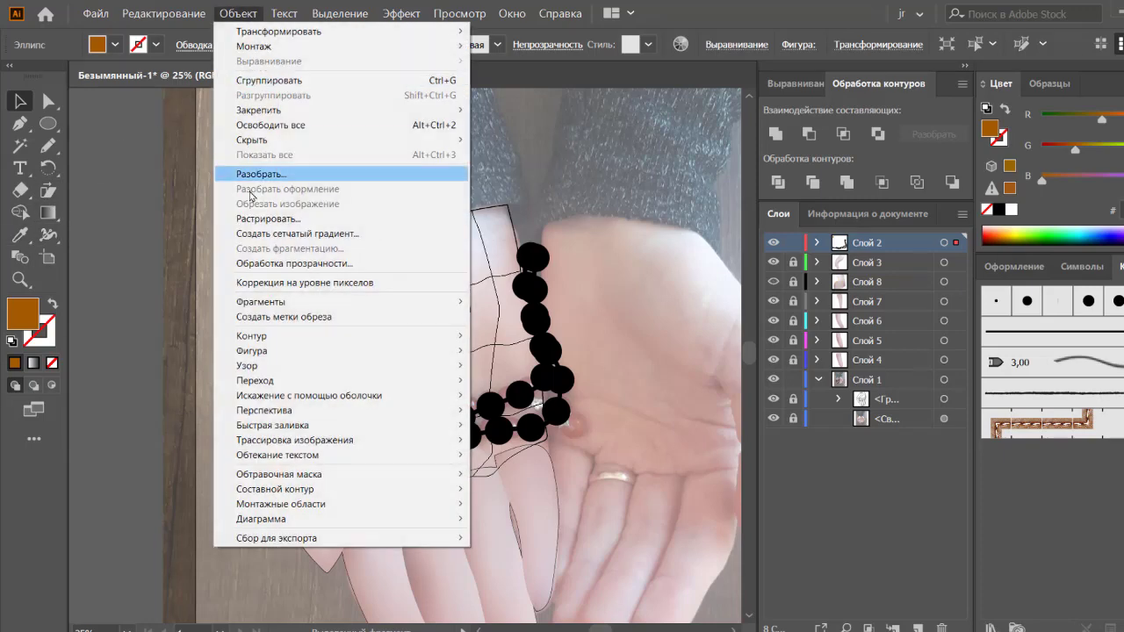
pyautogui.click(297, 233)
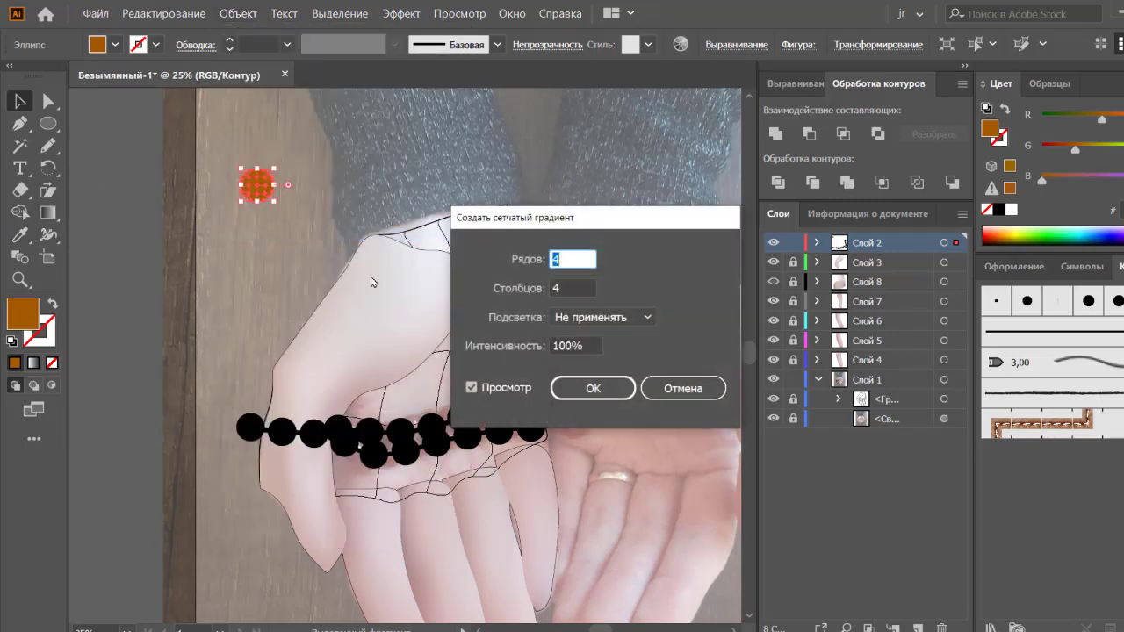
pyautogui.click(580, 287)
pyautogui.click(591, 388)
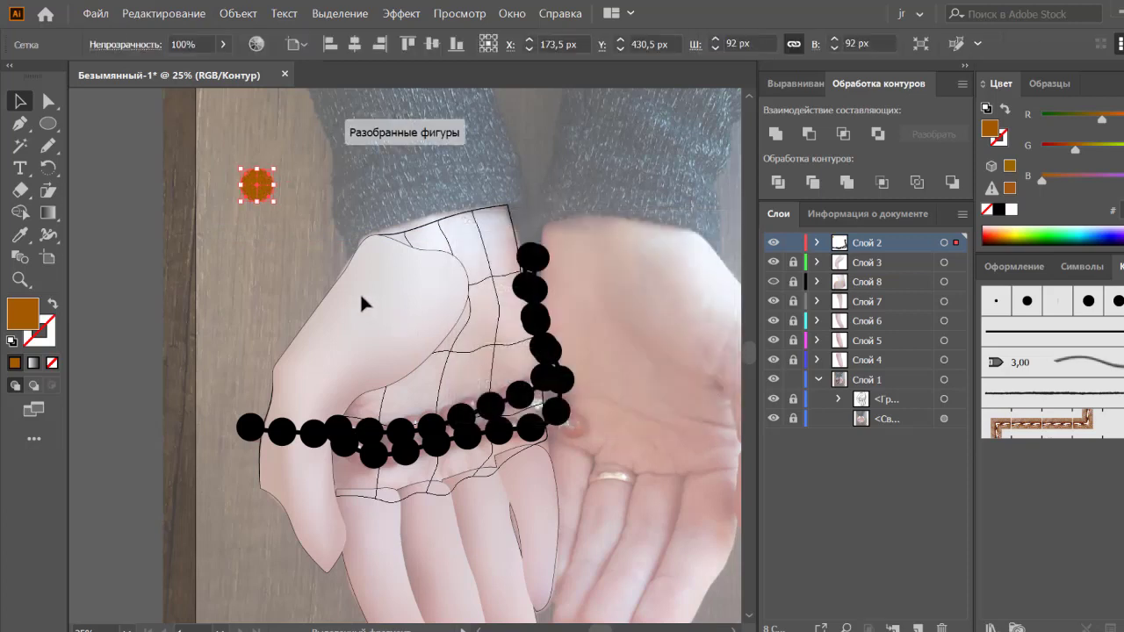
# Step: Select the circle's mesh points and brighten its colour slightly using HSB sliders
pyautogui.click(263, 249)
pyautogui.press('a')
pyautogui.click(257, 187)
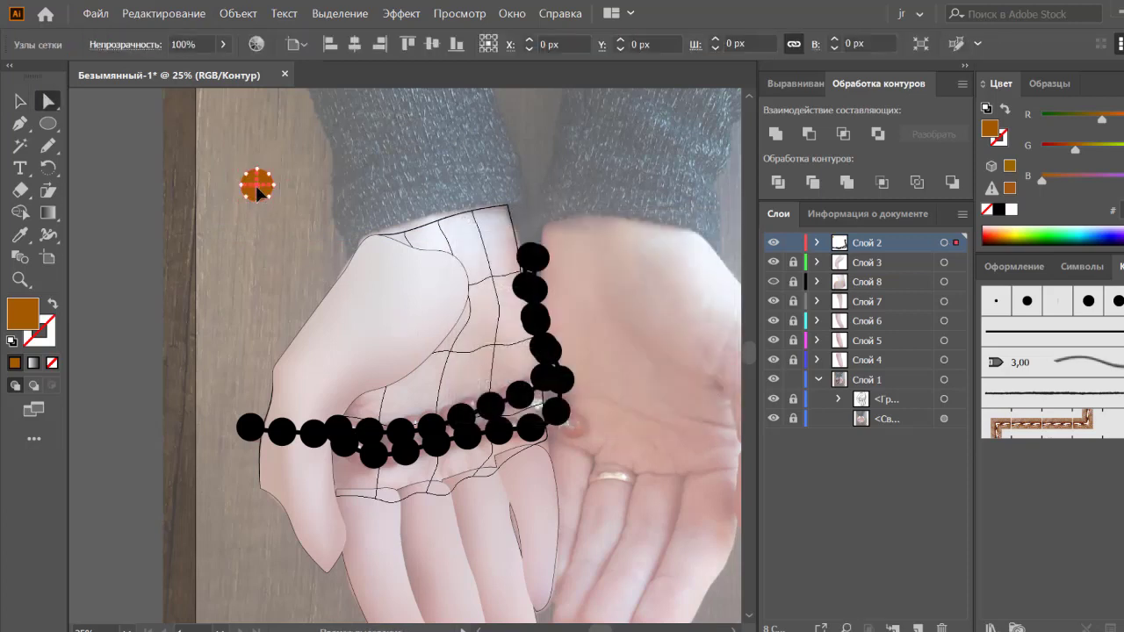
pyautogui.click(1119, 83)
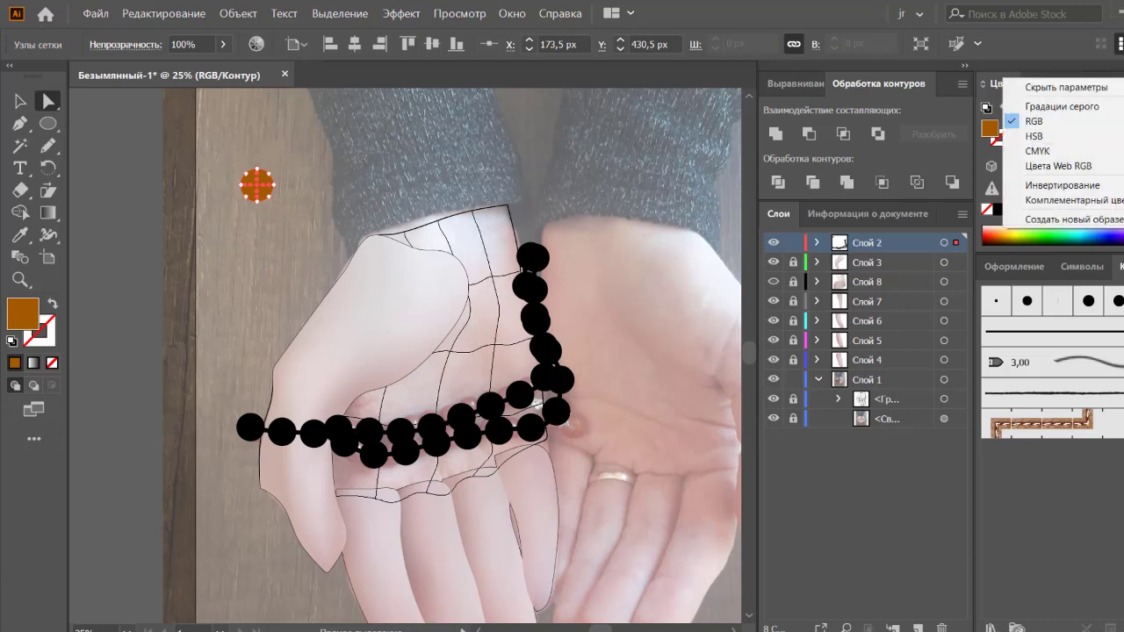
pyautogui.click(1022, 136)
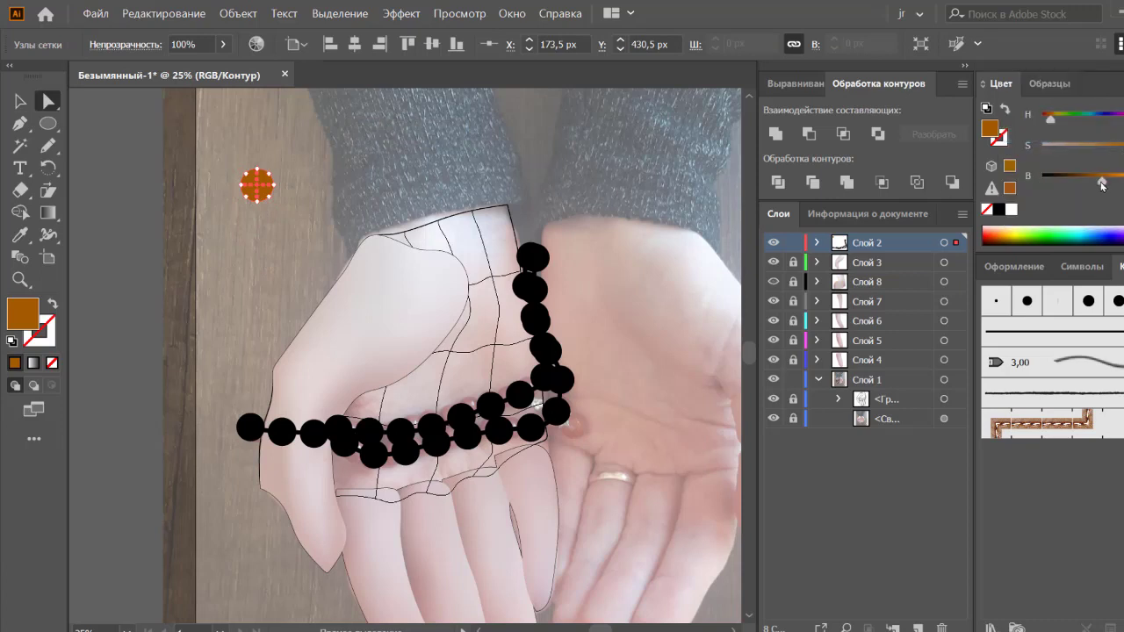
pyautogui.moveTo(1105, 183); pyautogui.dragTo(1109, 182)
# Step: Deselect and zoom in closely on the orange mesh circle
pyautogui.click(251, 228)
pyautogui.press('z')
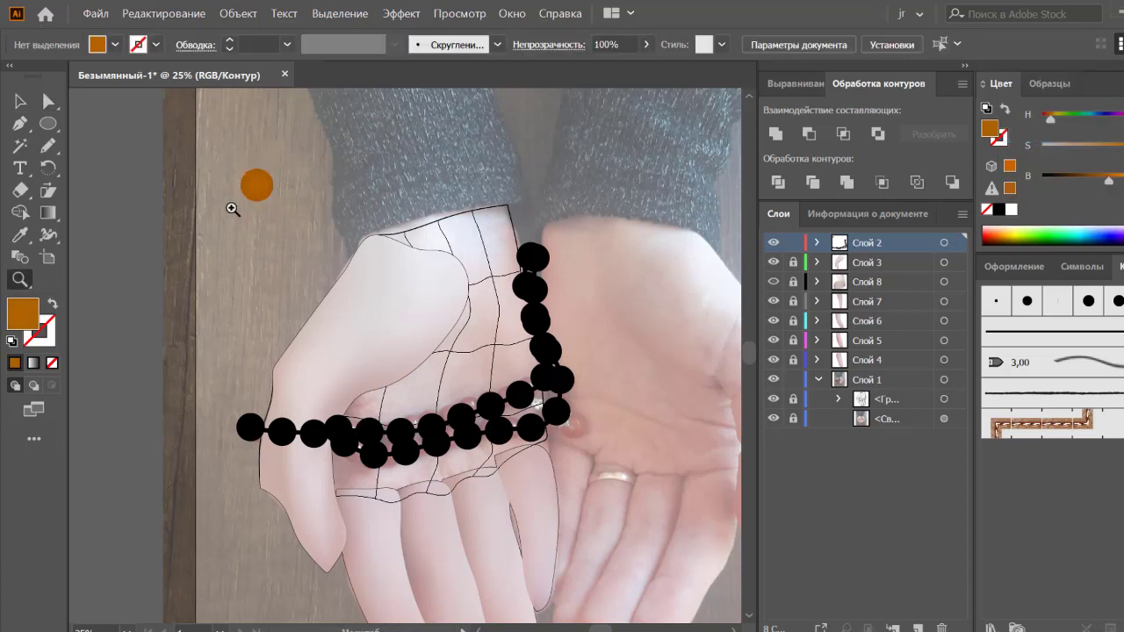
pyautogui.moveTo(261, 143); pyautogui.dragTo(343, 155)
# Step: Select the circle's mesh, undoing an accidental stretch
pyautogui.press('a')
pyautogui.click(246, 336)
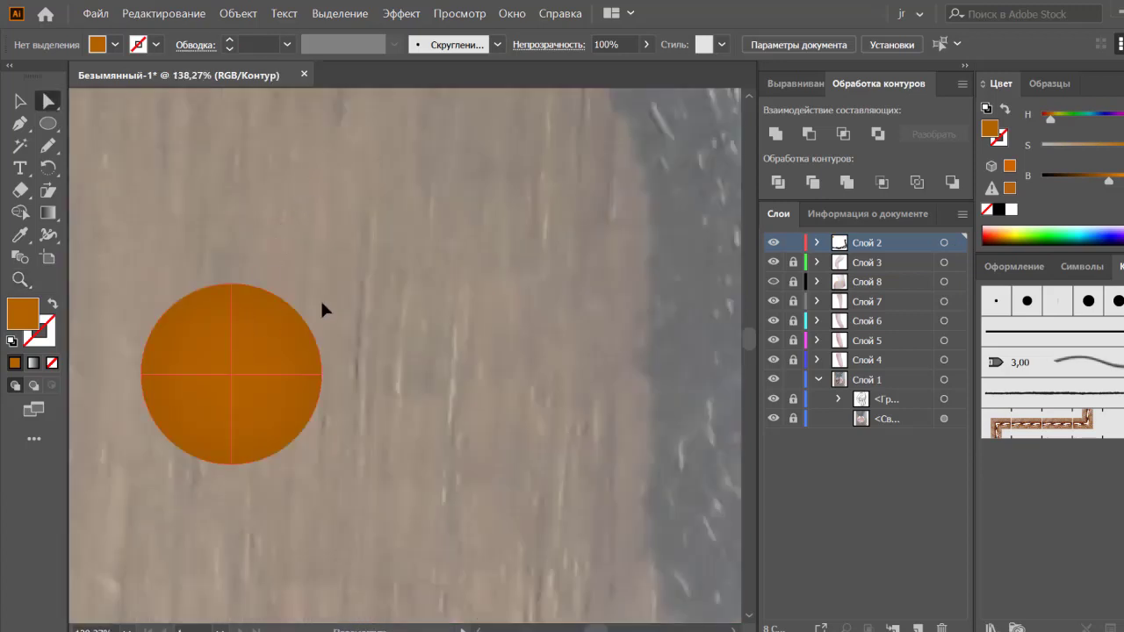
pyautogui.moveTo(293, 327); pyautogui.dragTo(402, 288)
pyautogui.hotkey('ctrl', 'z')
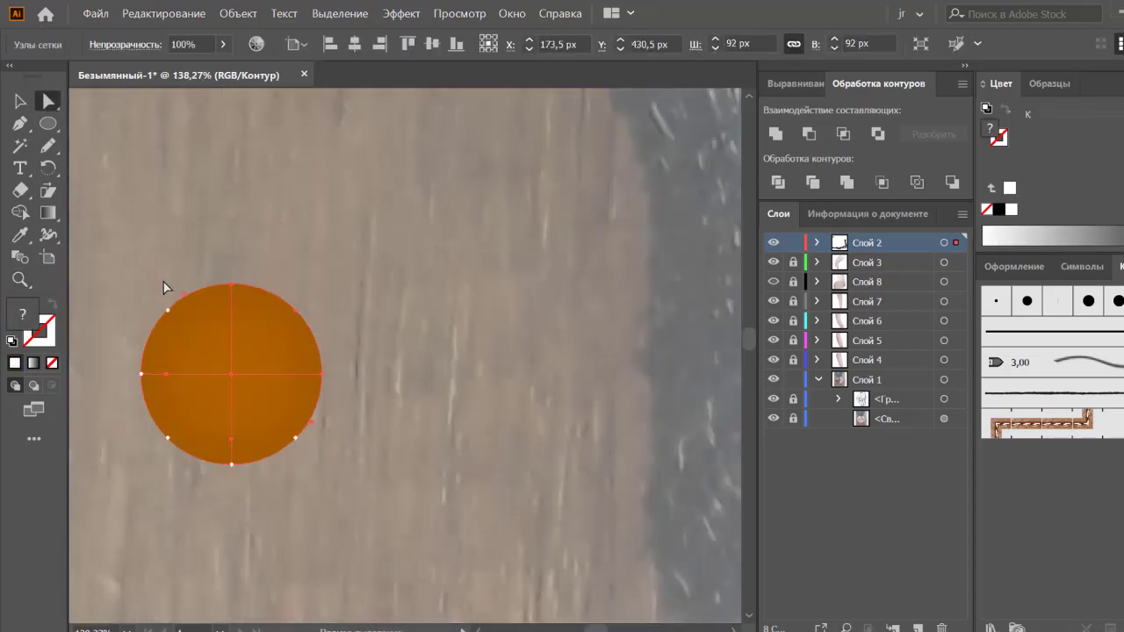
# Step: Colour the circle's upper-left mesh point a brighter gold in HSB mode
pyautogui.click(187, 342)
pyautogui.click(189, 341)
pyautogui.click(1091, 151)
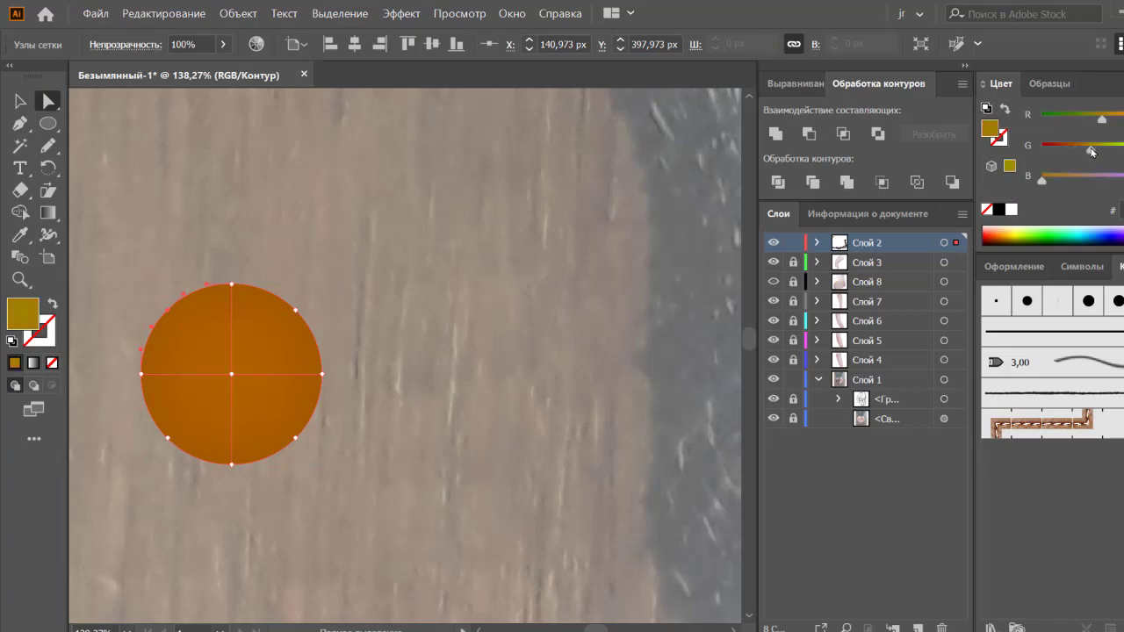
pyautogui.click(1116, 84)
pyautogui.click(1062, 106)
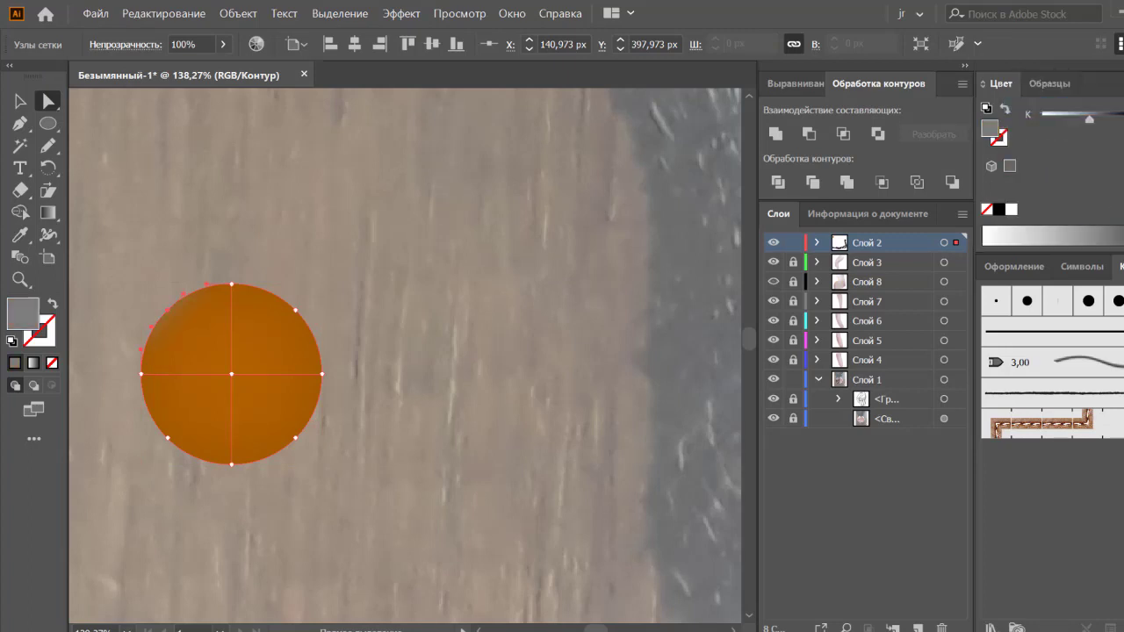
pyautogui.click(1116, 83)
pyautogui.click(1041, 136)
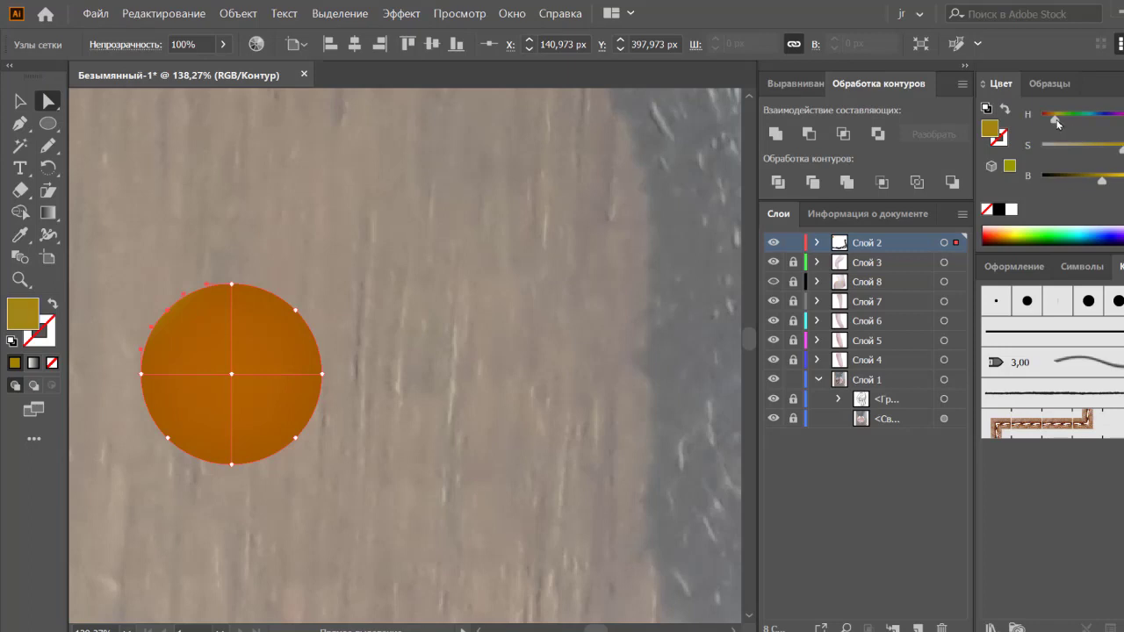
pyautogui.moveTo(1101, 179); pyautogui.dragTo(1112, 178)
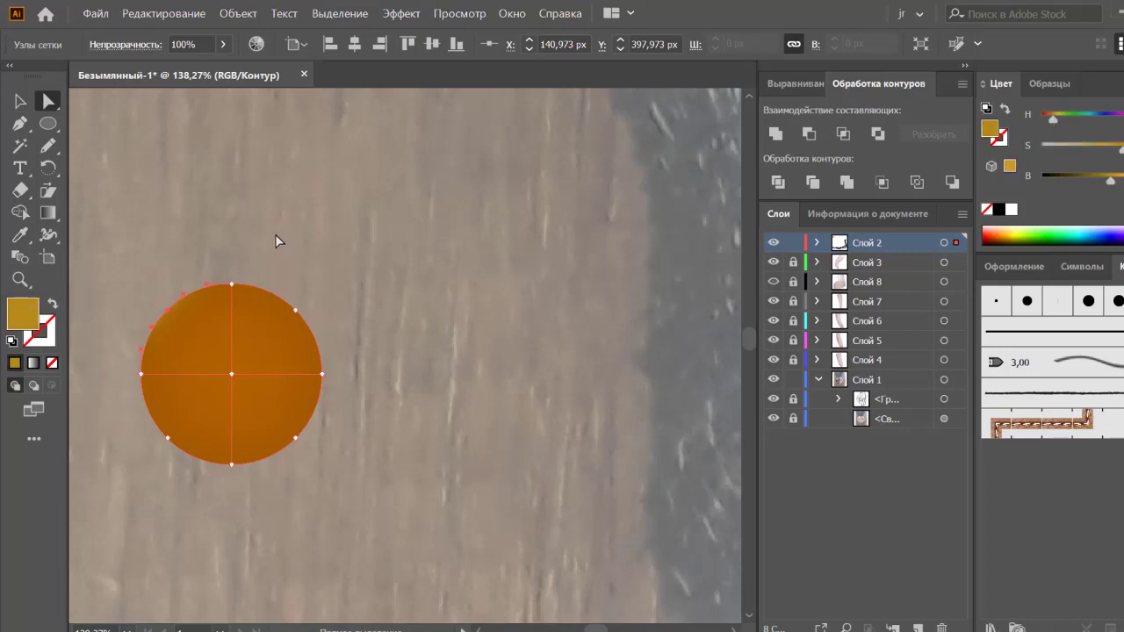
# Step: Darken the bottom and right edge mesh points of the circle
pyautogui.click(193, 323)
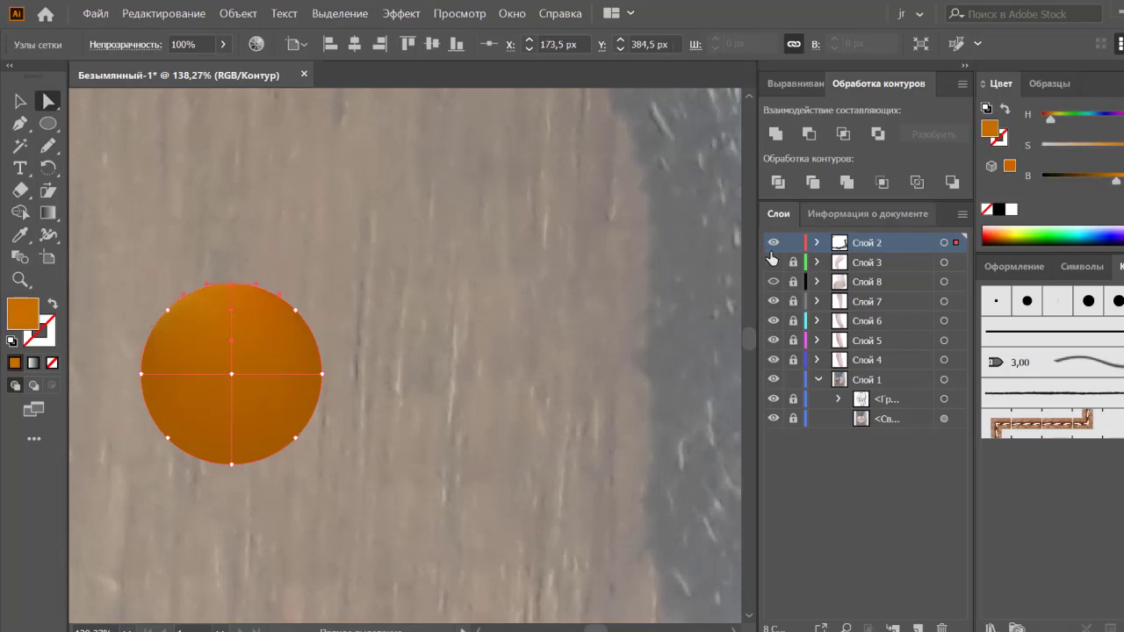
pyautogui.click(446, 302)
pyautogui.moveTo(310, 387); pyautogui.dragTo(300, 456)
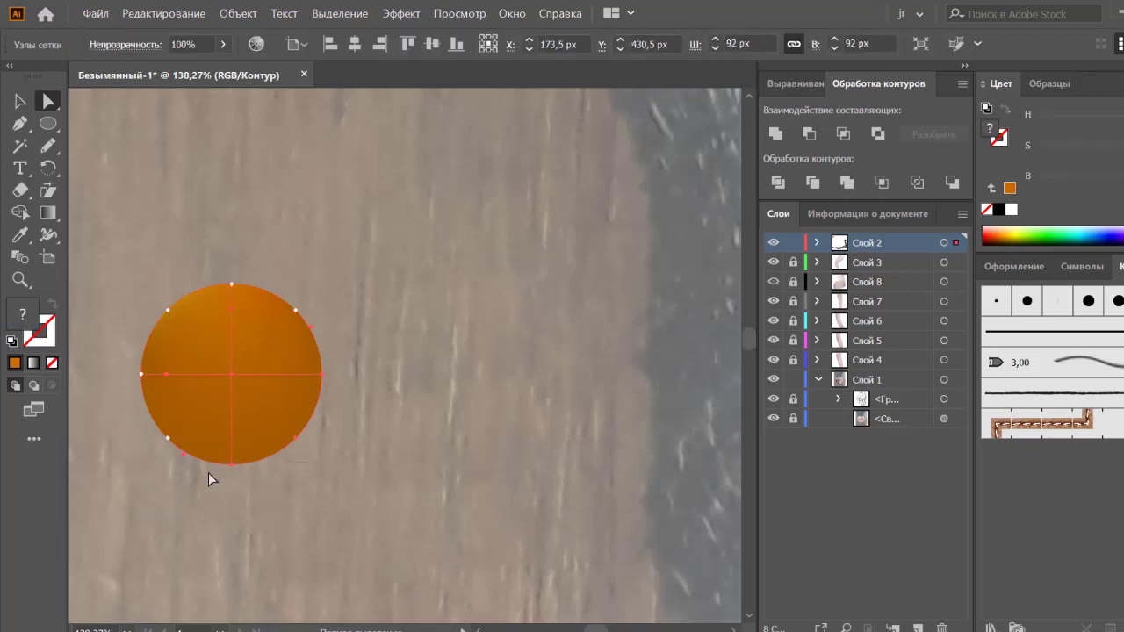
pyautogui.moveTo(208, 472); pyautogui.dragTo(210, 480)
pyautogui.click(1087, 179)
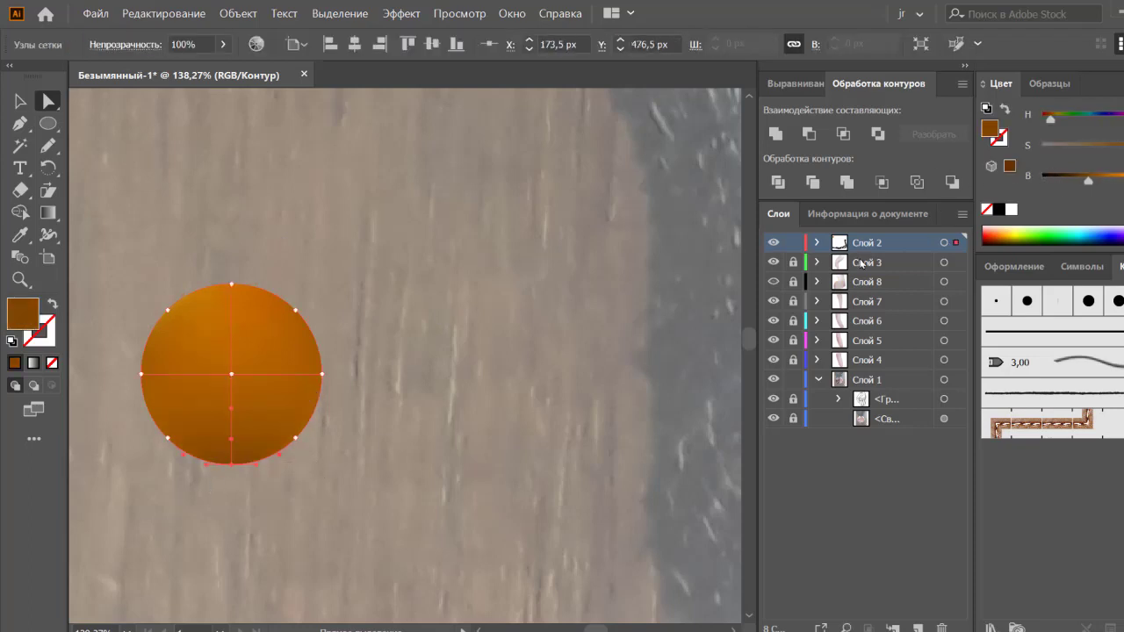
pyautogui.click(322, 374)
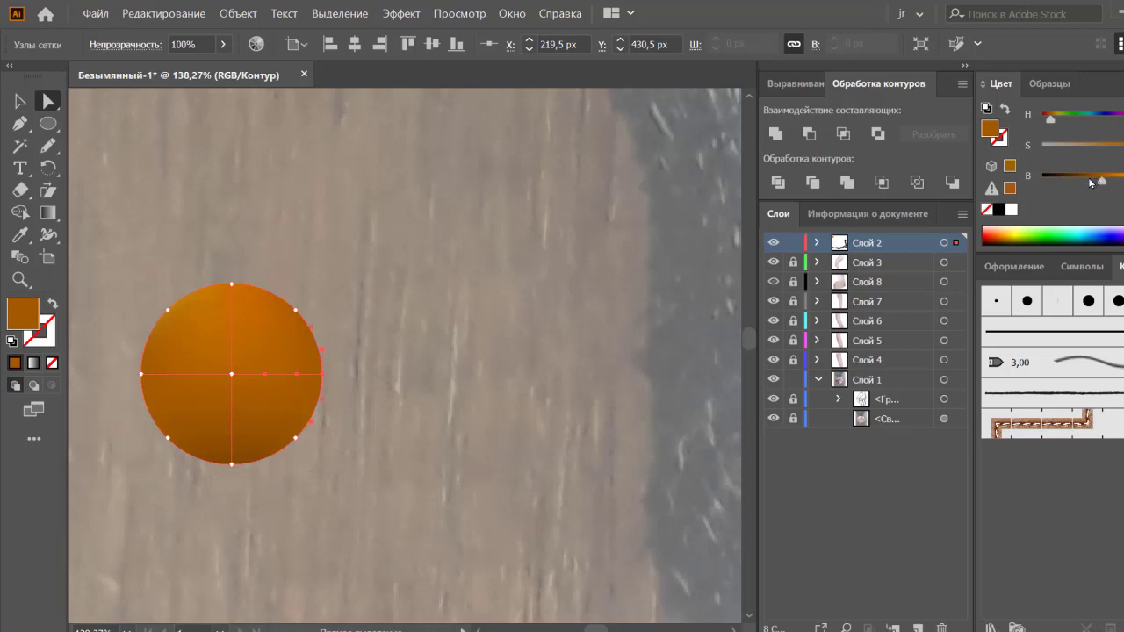
pyautogui.click(1089, 180)
# Step: Darken a lower-right mesh point to deepen that side of the circle
pyautogui.click(394, 418)
pyautogui.click(282, 403)
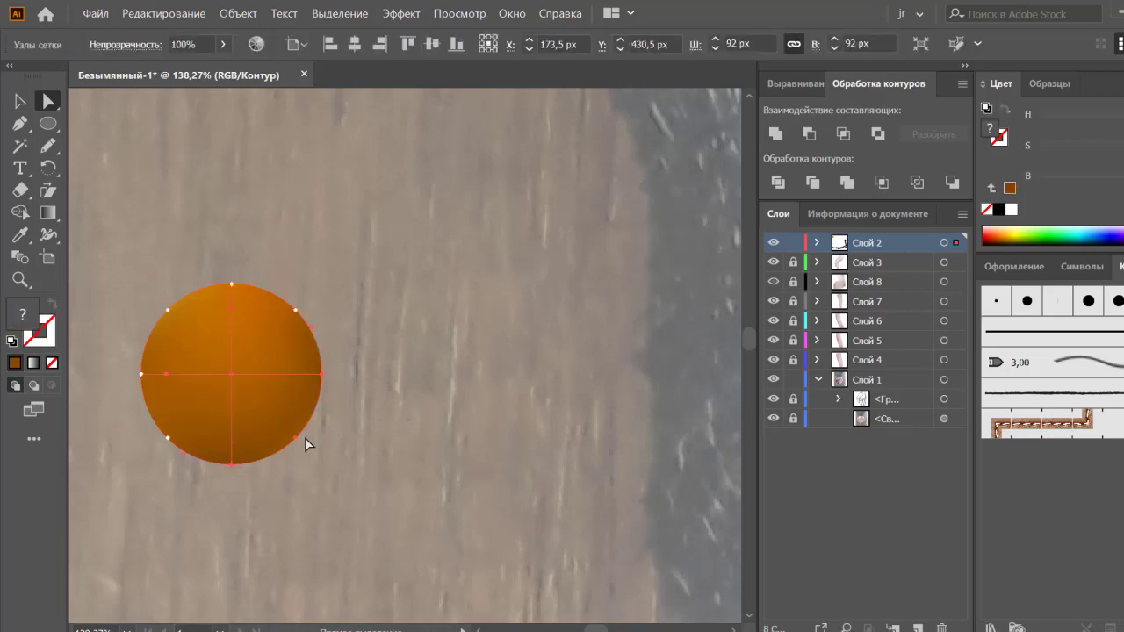
pyautogui.click(279, 465)
pyautogui.click(1079, 180)
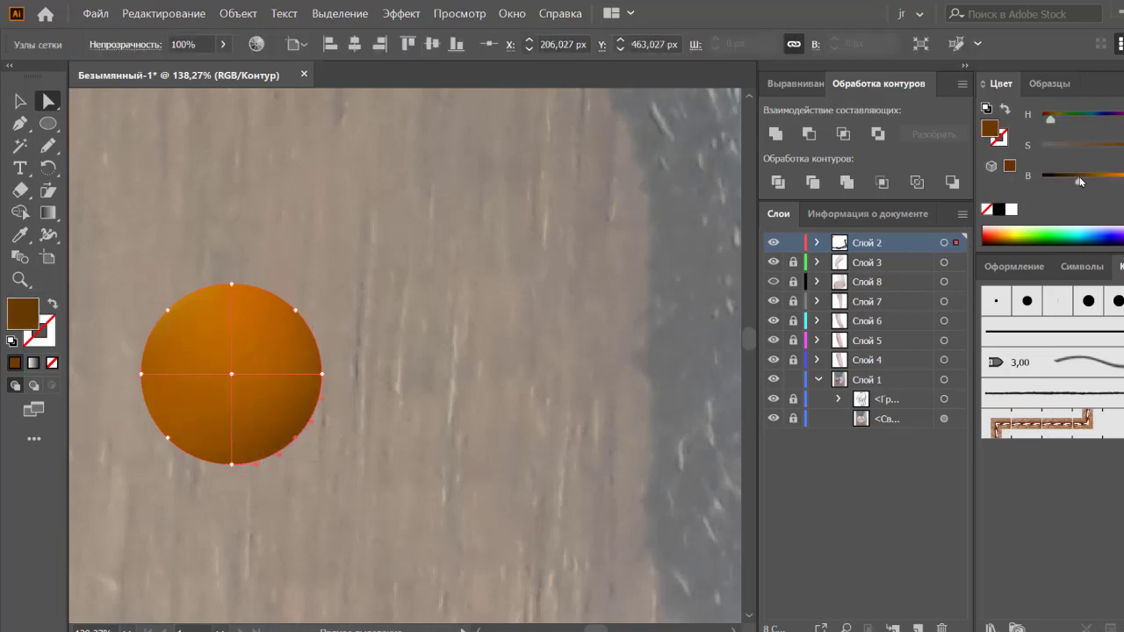
# Step: Brighten the circle's centre mesh point and check the shading
pyautogui.click(189, 395)
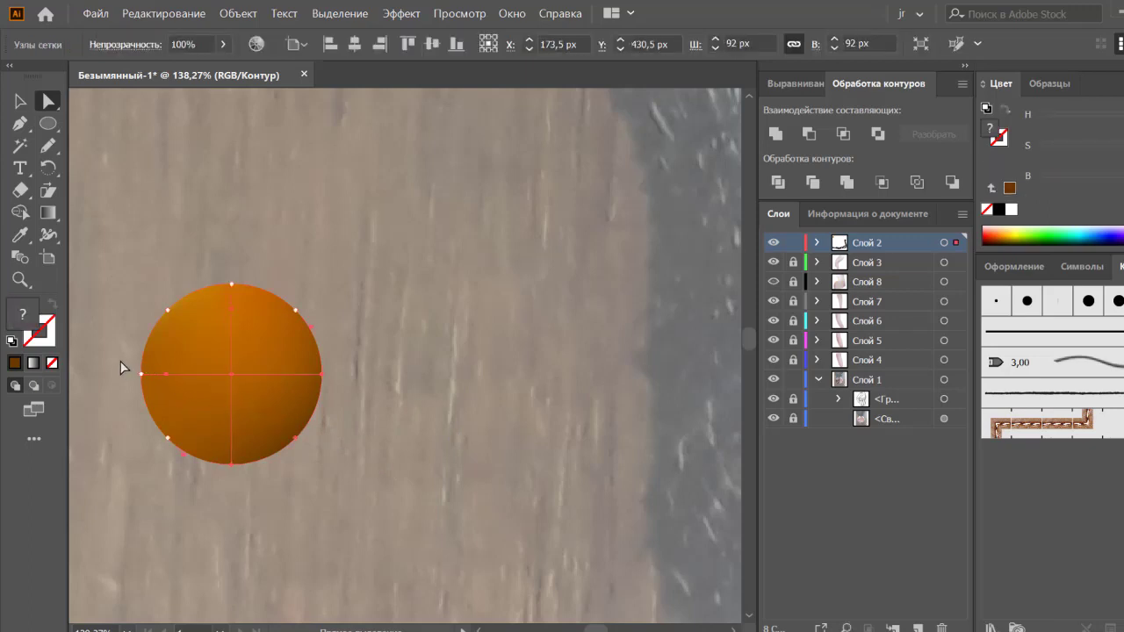
pyautogui.click(152, 400)
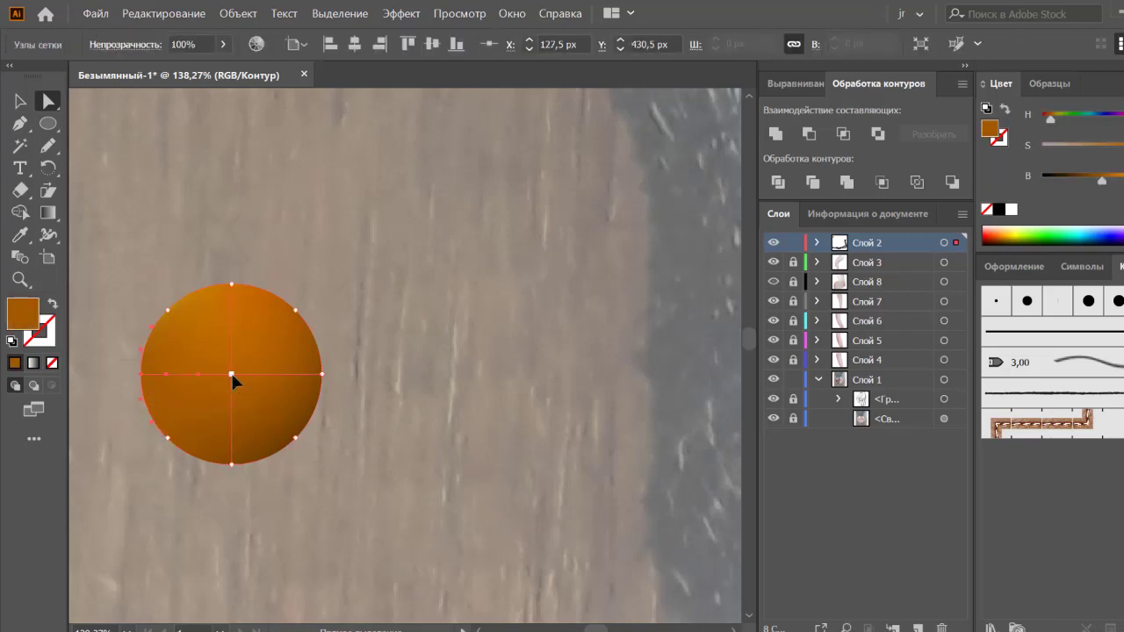
pyautogui.click(234, 382)
pyautogui.click(1118, 182)
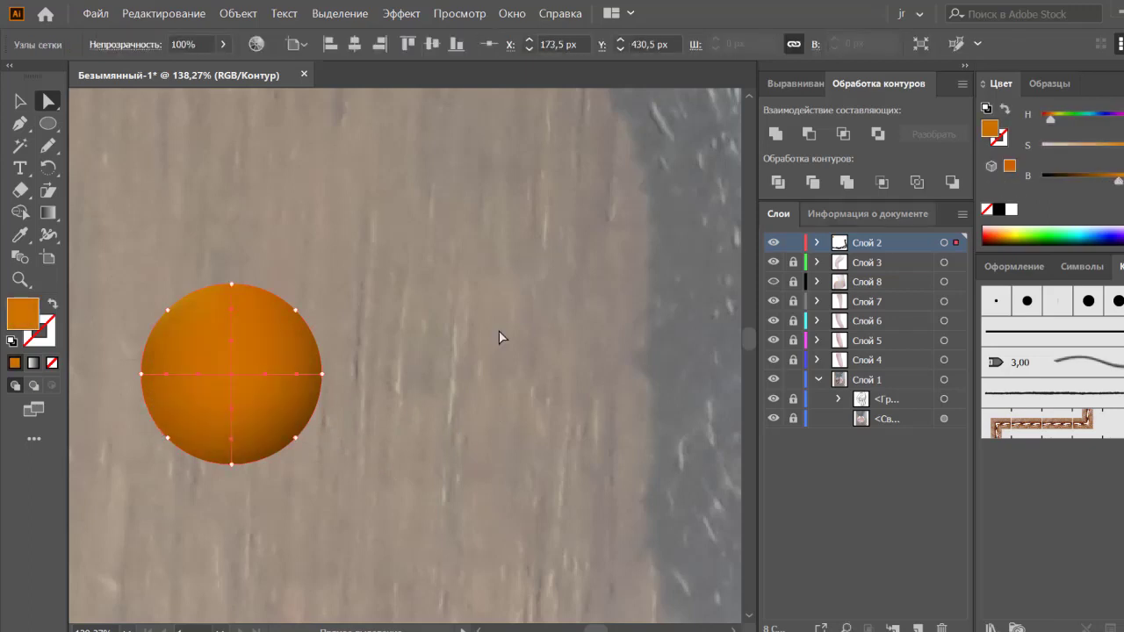
pyautogui.click(458, 342)
# Step: Shift the hue and lighten the upper-left highlight point of the circle
pyautogui.click(249, 370)
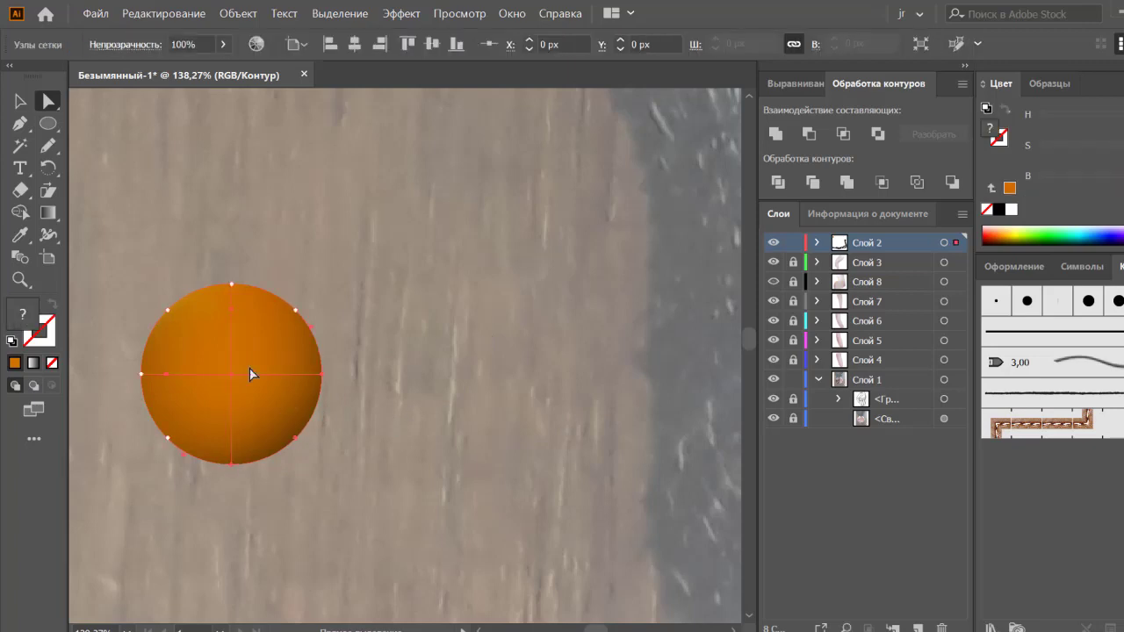
pyautogui.click(167, 310)
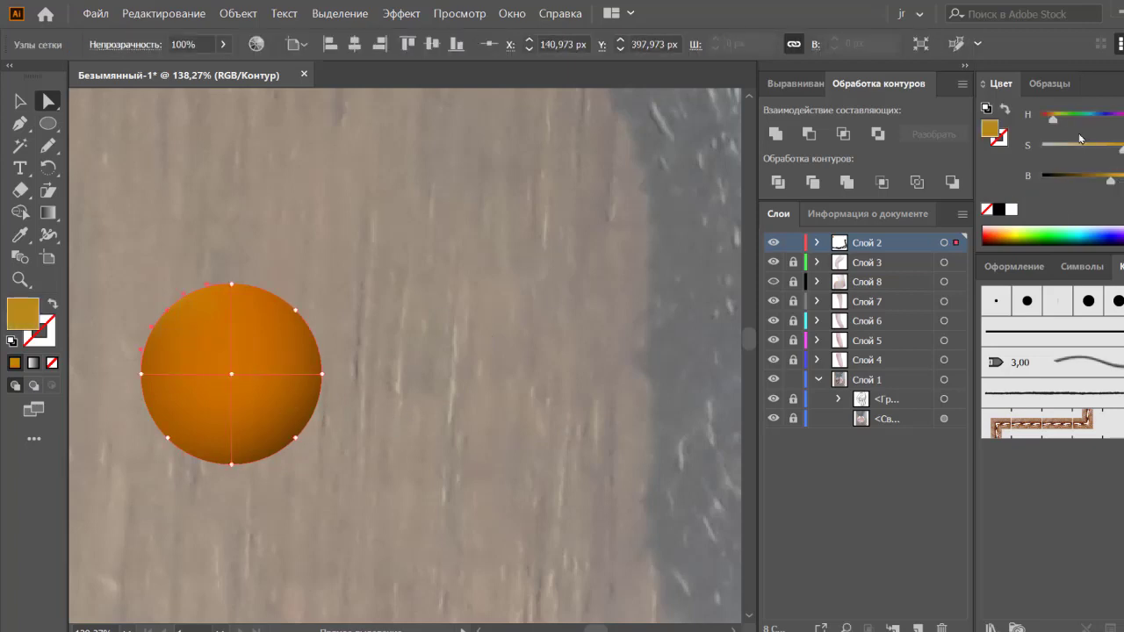
pyautogui.click(1053, 120)
pyautogui.moveTo(1117, 154); pyautogui.dragTo(1115, 151)
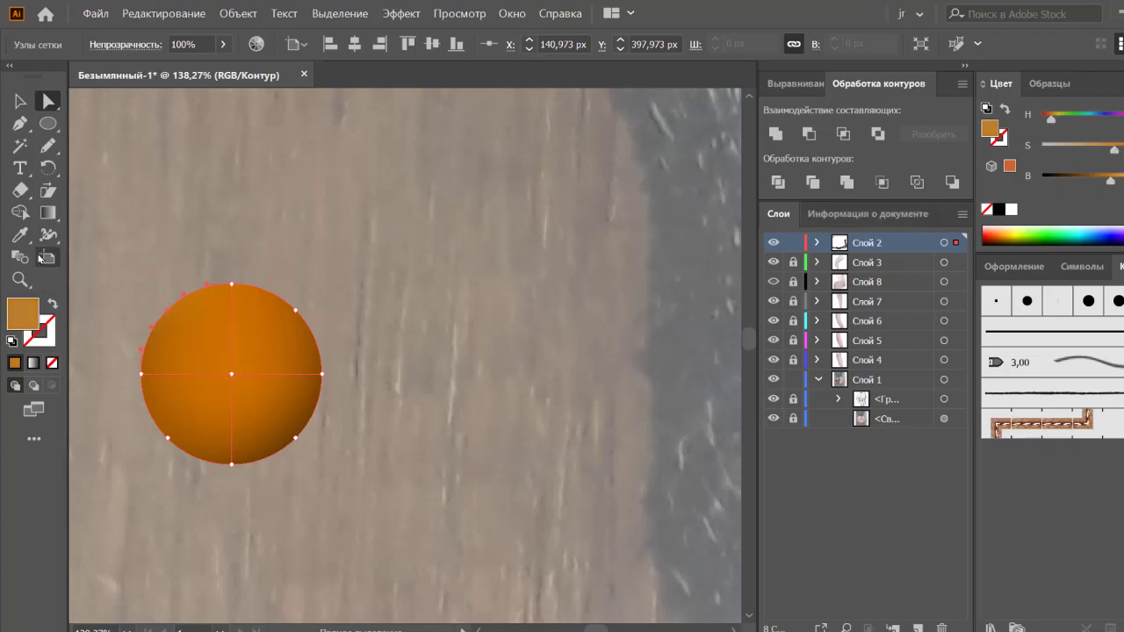
pyautogui.click(48, 212)
pyautogui.click(132, 235)
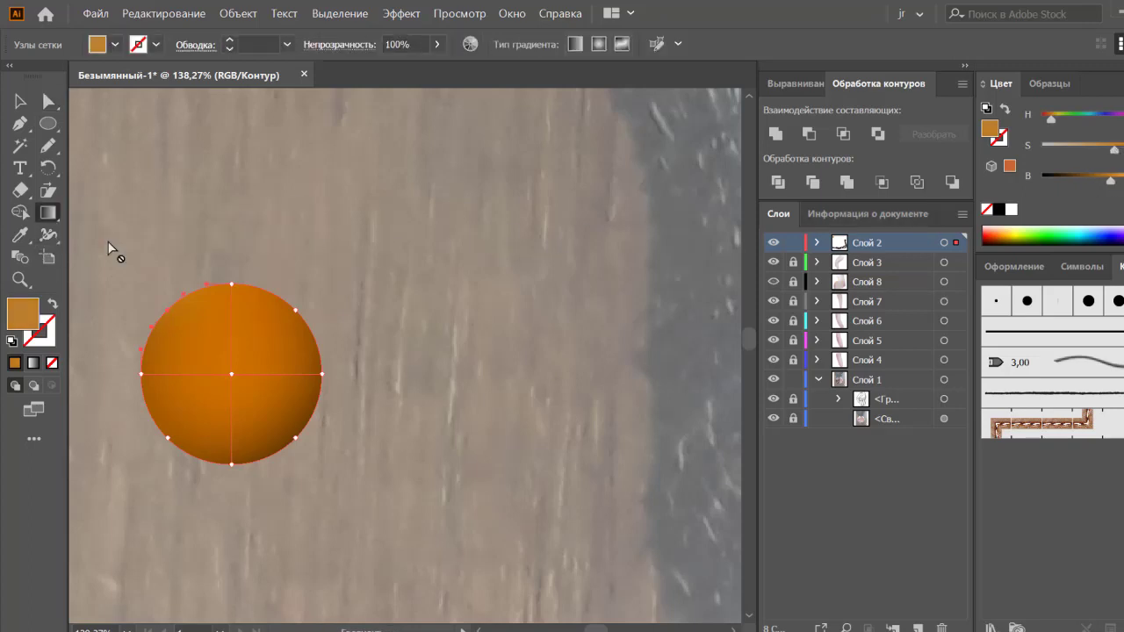
# Step: Add a mesh point near the bead's upper left and lighten it into a highlight
pyautogui.click(195, 336)
pyautogui.press('a')
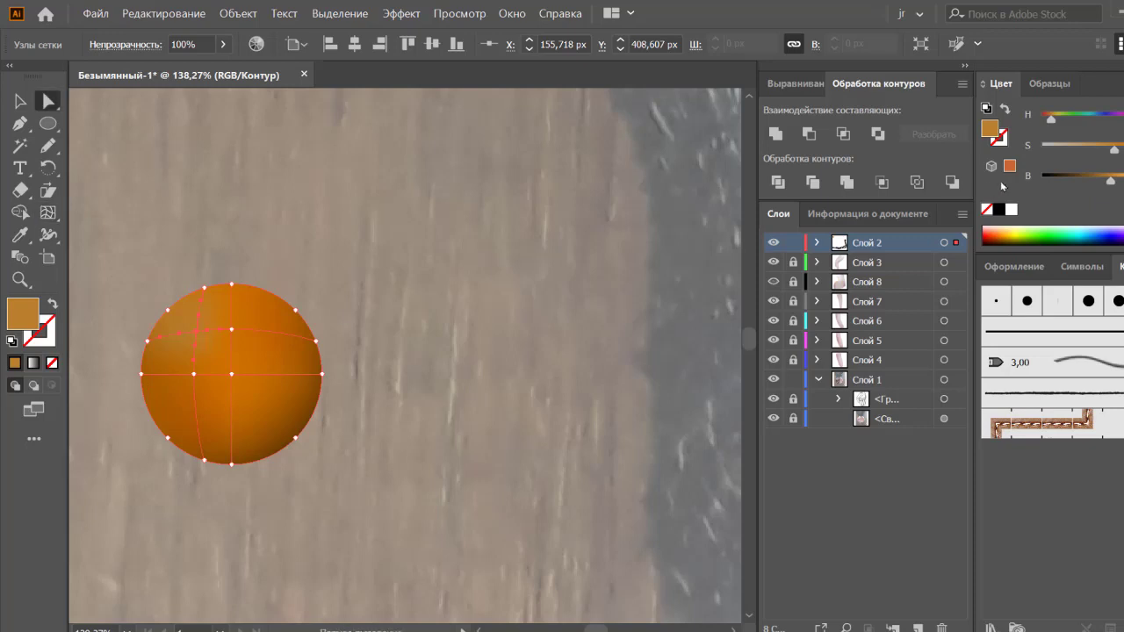
pyautogui.click(1121, 180)
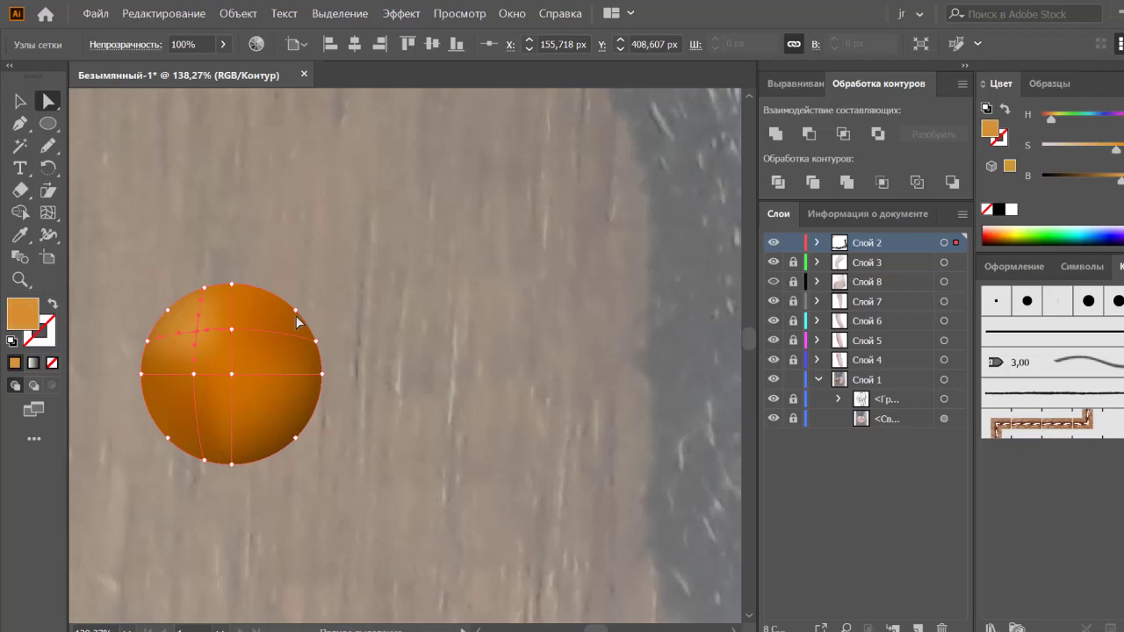
# Step: Inspect several bead mesh points and deselect to check the sphere shading
pyautogui.hotkey('ctrl', 'shift', 'a')
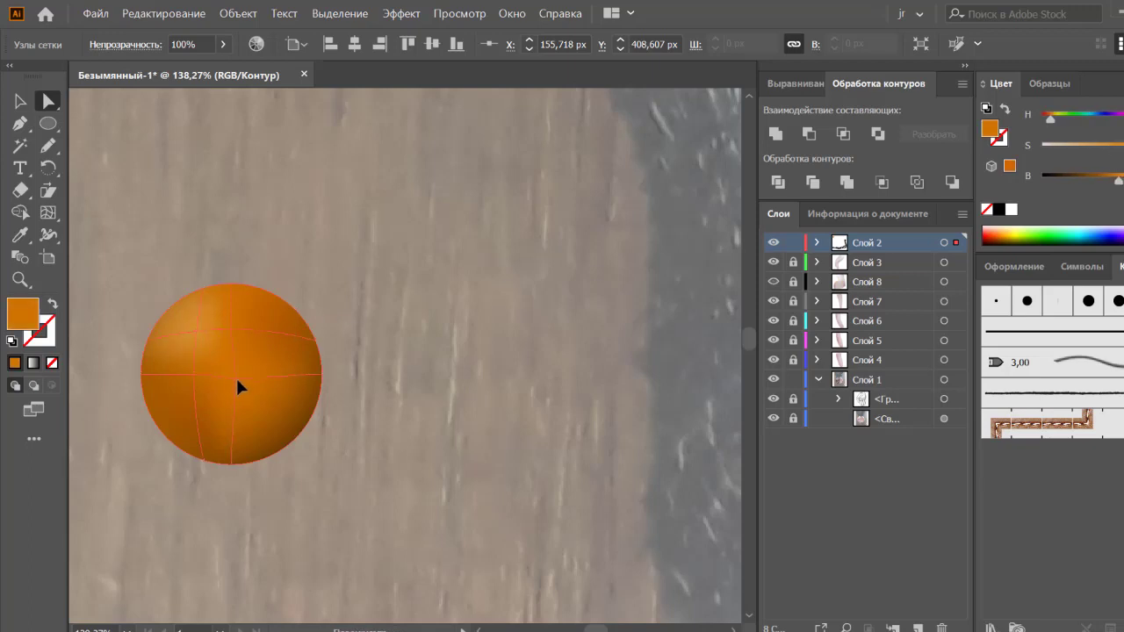
pyautogui.click(255, 393)
pyautogui.click(189, 393)
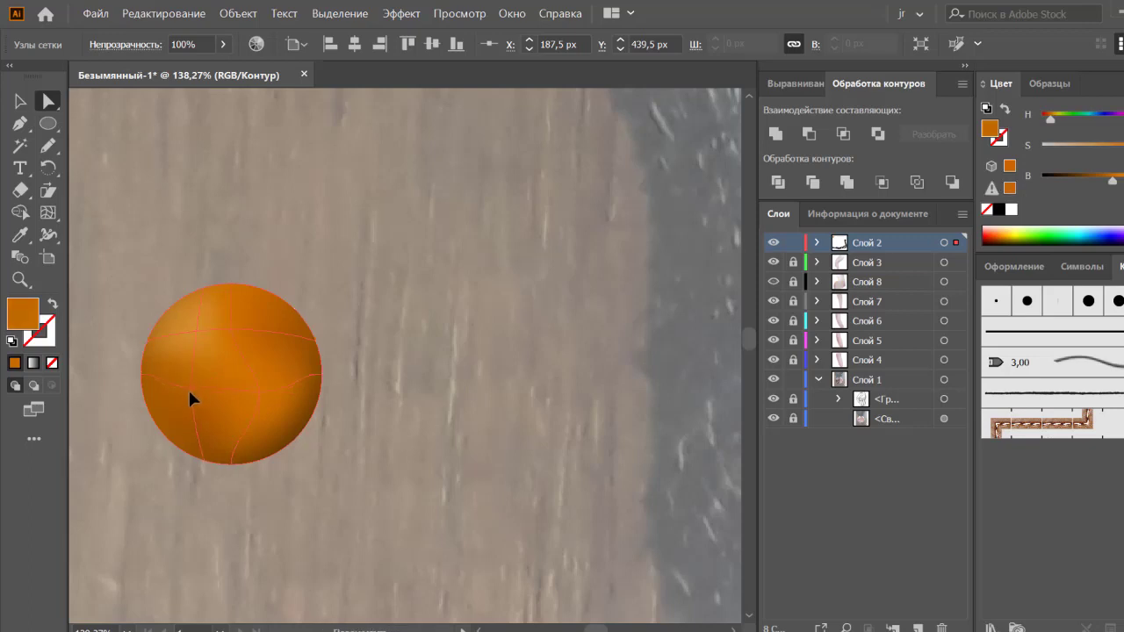
pyautogui.click(232, 333)
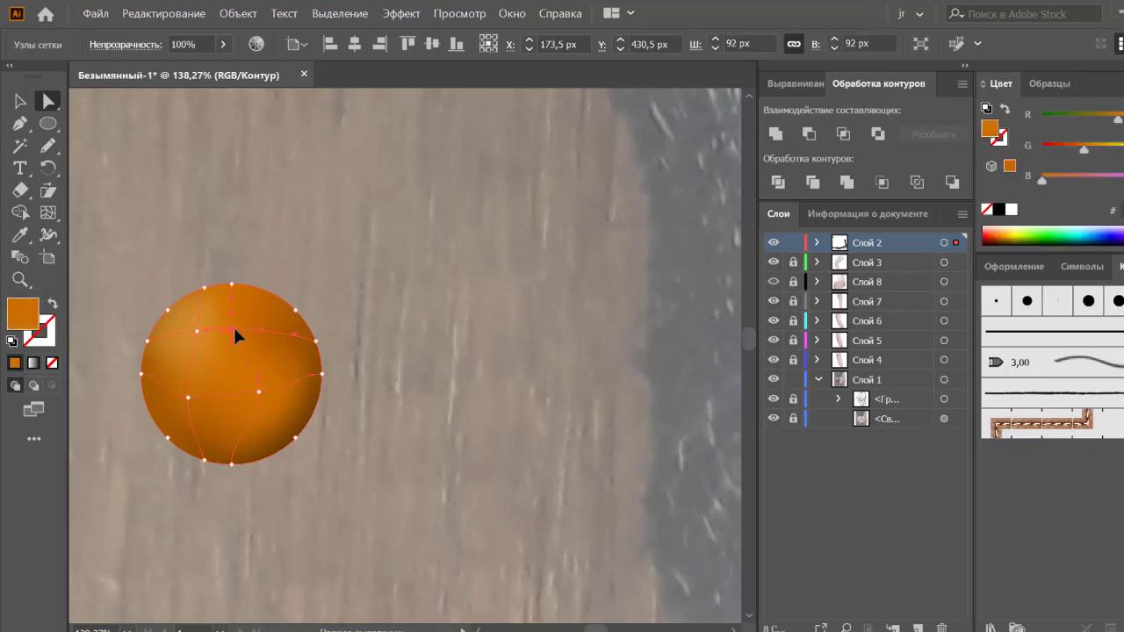
pyautogui.click(375, 412)
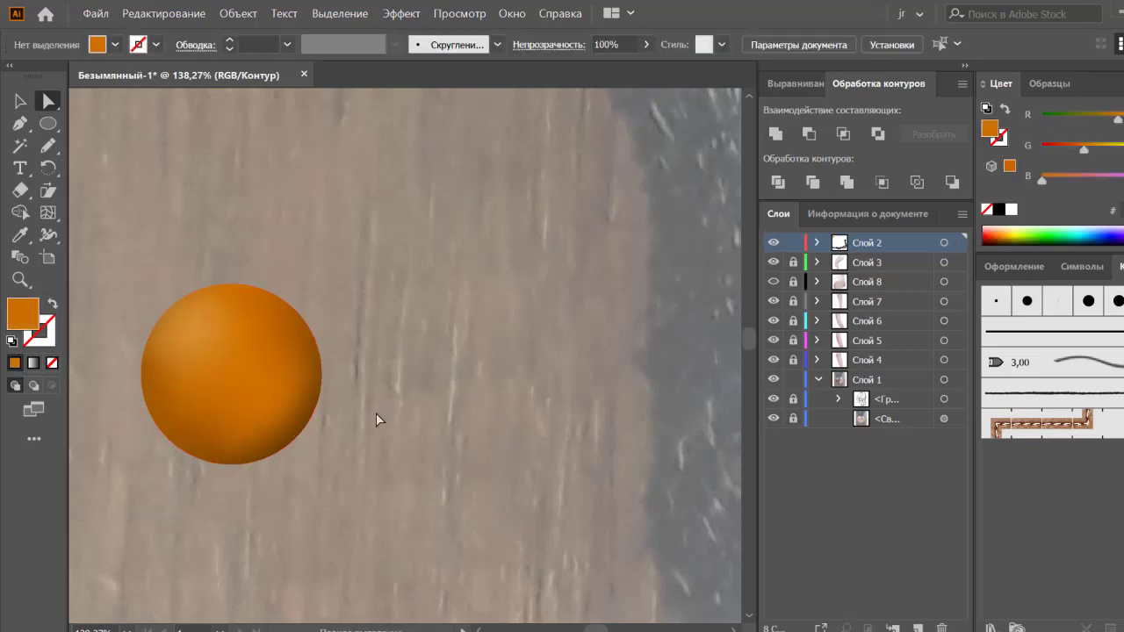
# Step: Marquee-select all the hand's mesh pieces in full-colour preview and group them
pyautogui.hotkey('ctrl', '0')
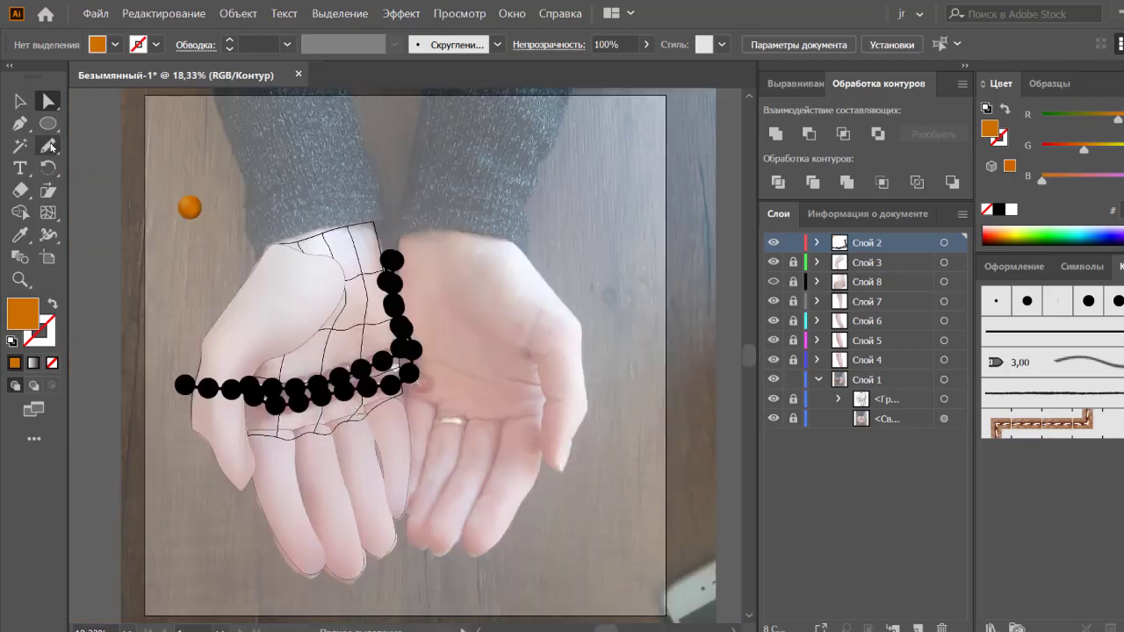
pyautogui.click(23, 103)
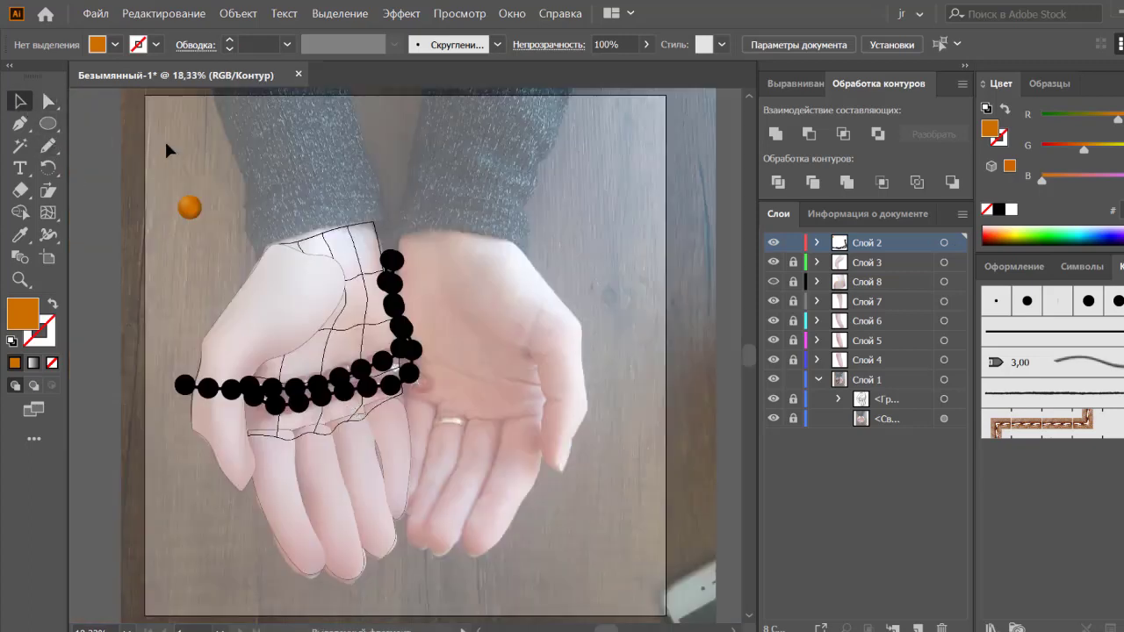
pyautogui.click(188, 208)
pyautogui.hotkey('ctrl', 'y')
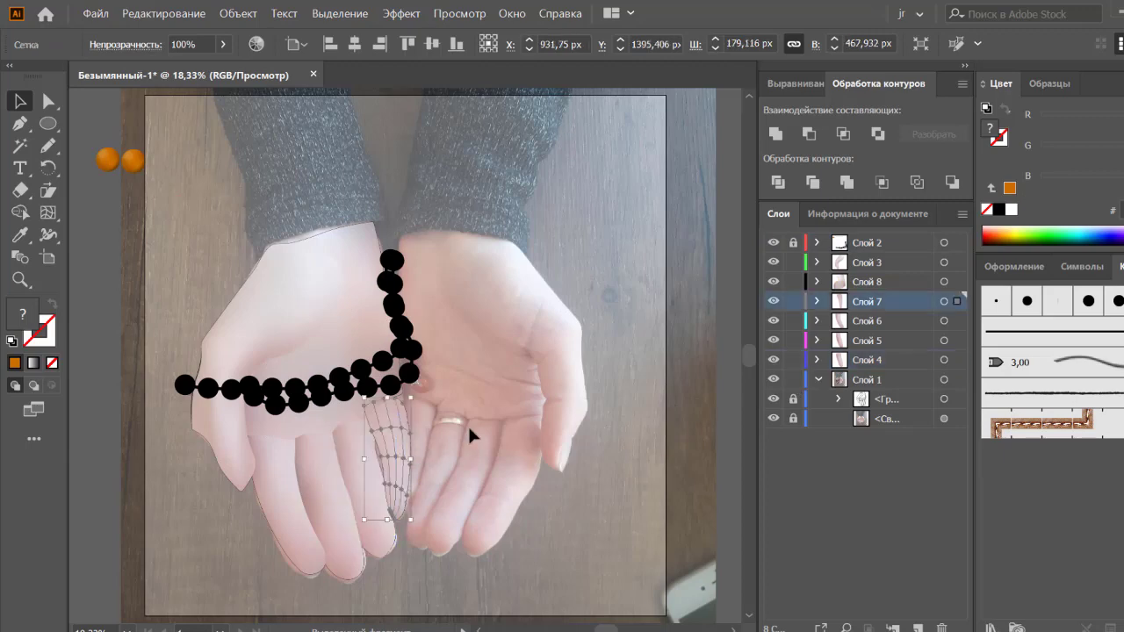
pyautogui.moveTo(449, 314)
pyautogui.mouseDown()
pyautogui.moveTo(164, 544)
pyautogui.moveTo(177, 537)
pyautogui.mouseUp()
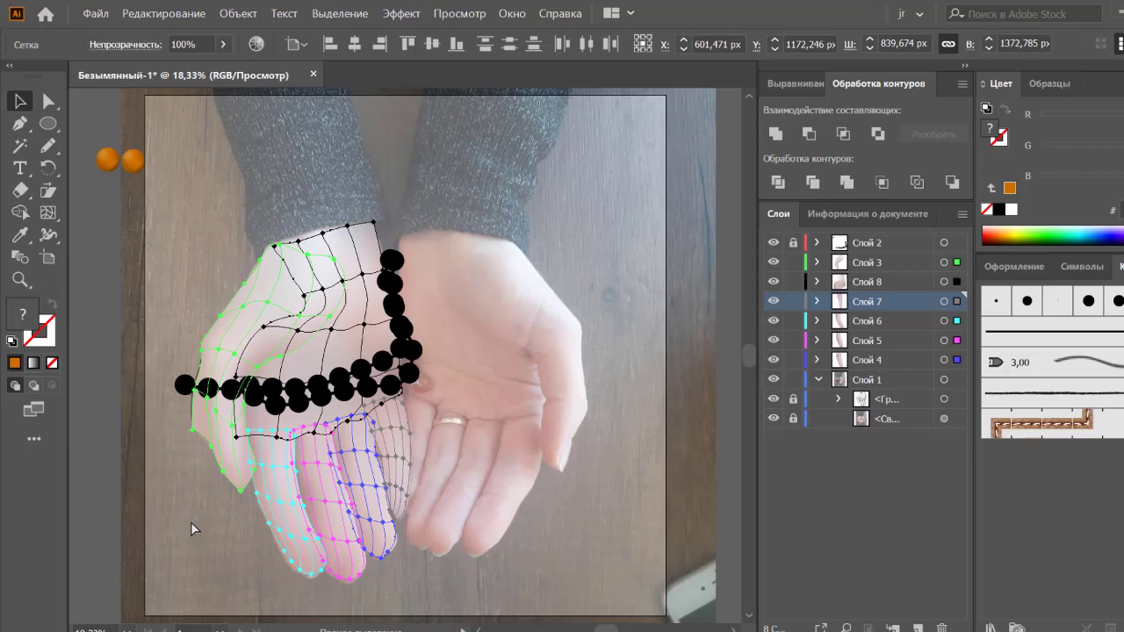
pyautogui.hotkey('ctrl', 'g')
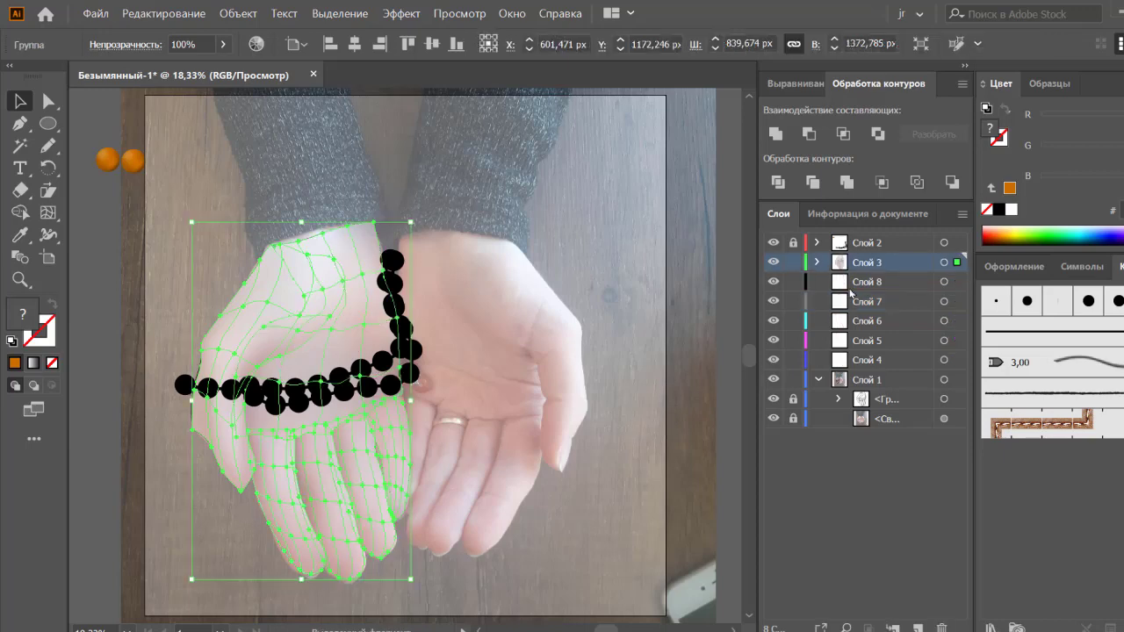
# Step: Expand Слой 3 and target the empty layers Слой 4 through Слой 8
pyautogui.click(817, 262)
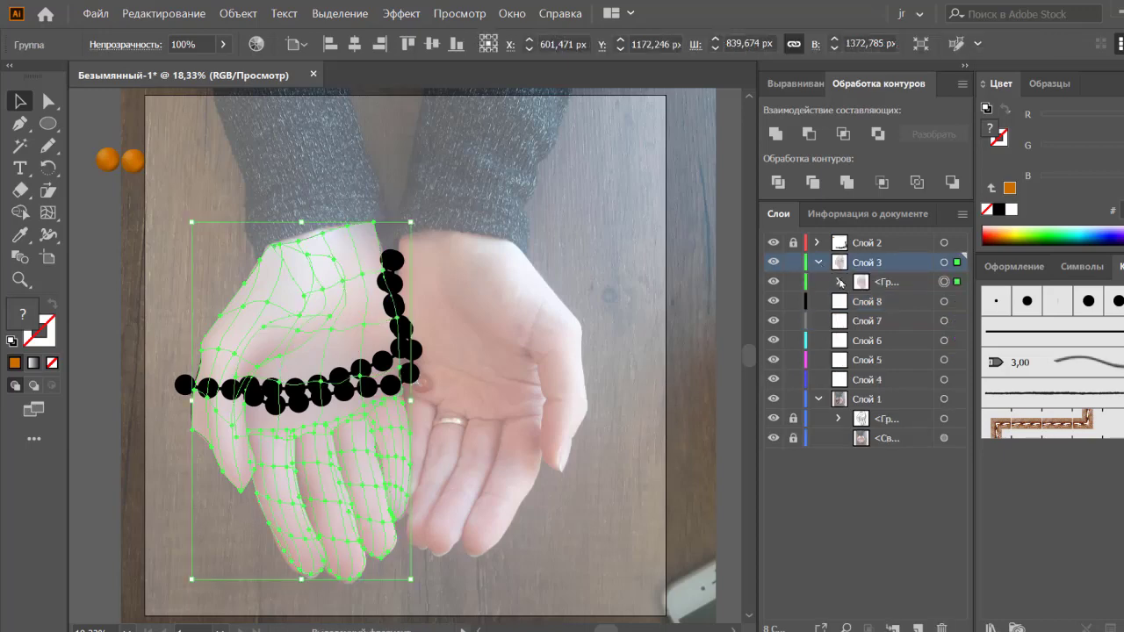
pyautogui.click(839, 282)
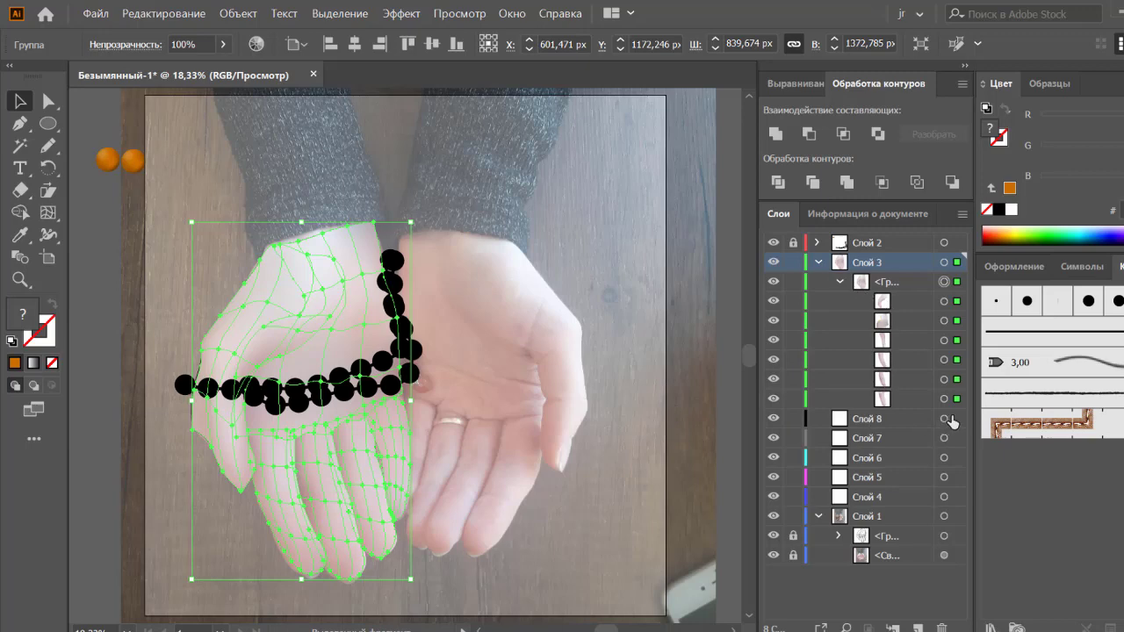
pyautogui.click(943, 419)
pyautogui.keyDown('shift'); pyautogui.click(944, 438); pyautogui.keyUp('shift')
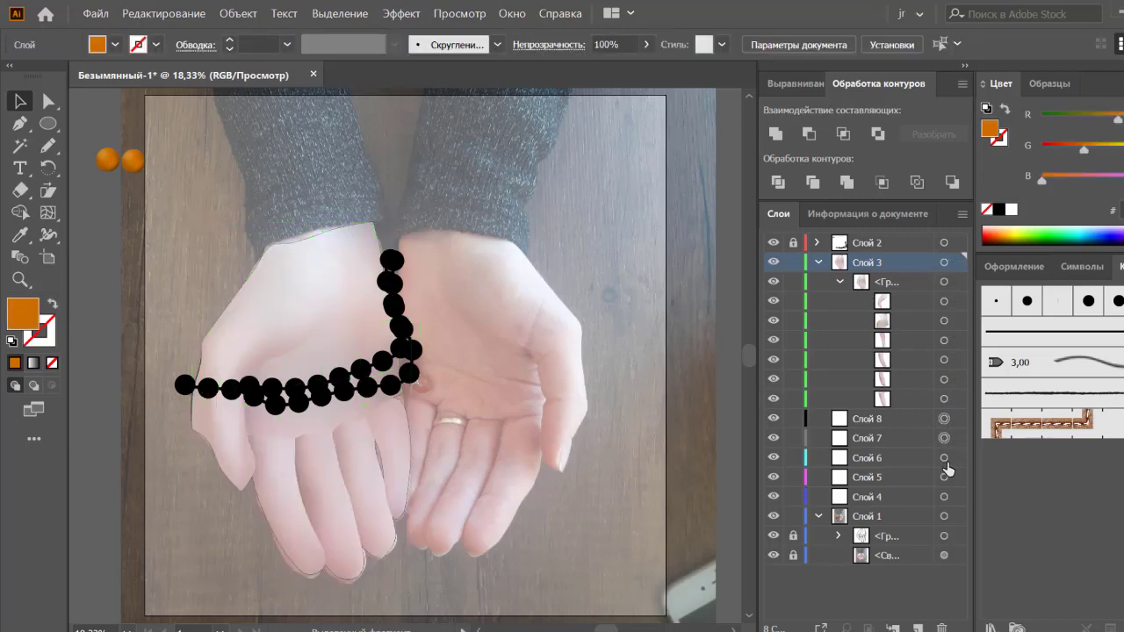
pyautogui.keyDown('shift'); pyautogui.click(944, 457); pyautogui.keyUp('shift')
pyautogui.keyDown('shift'); pyautogui.click(944, 477); pyautogui.keyUp('shift')
pyautogui.keyDown('shift'); pyautogui.click(944, 496); pyautogui.keyUp('shift')
# Step: Delete the empty layers Слой 5 through Слой 8 with the trash icon
pyautogui.moveTo(878, 446); pyautogui.dragTo(884, 460)
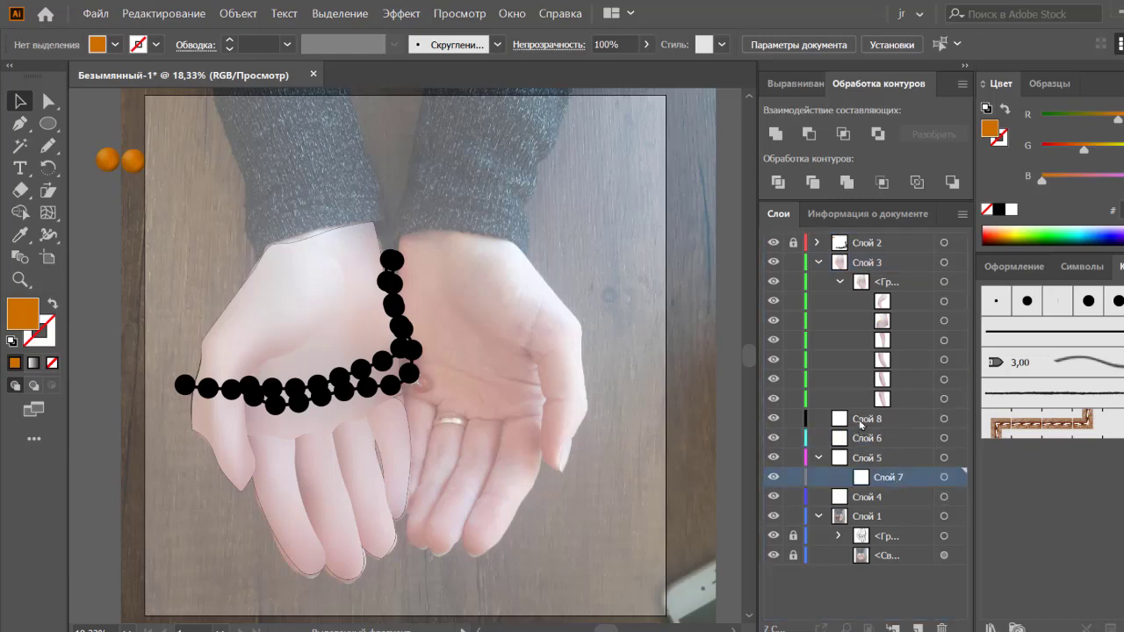
pyautogui.click(860, 421)
pyautogui.click(942, 628)
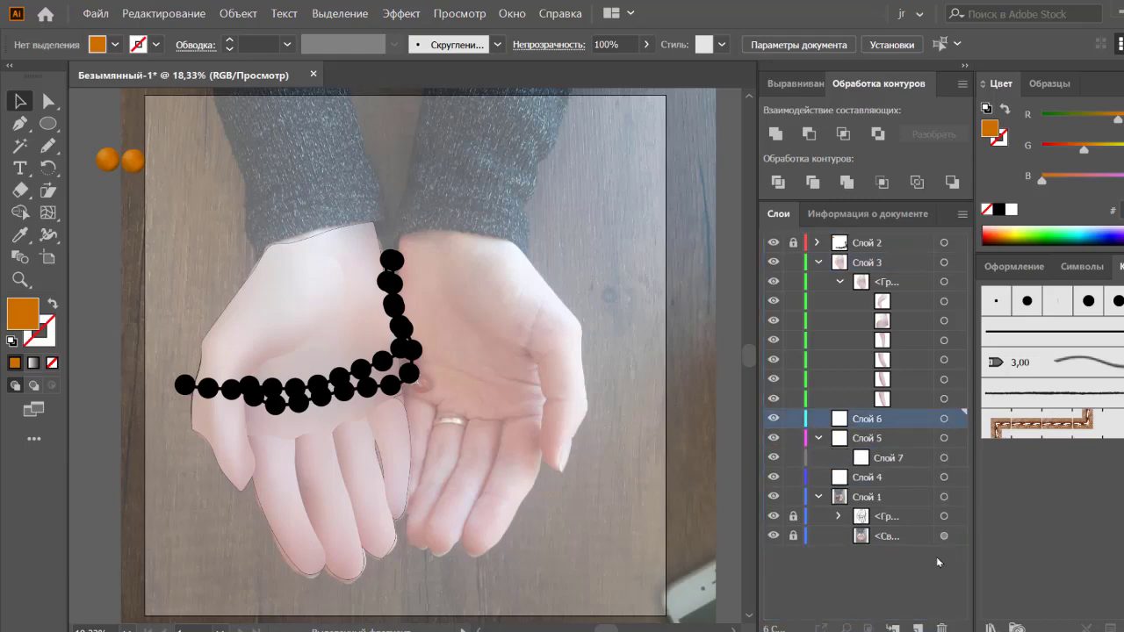
pyautogui.click(942, 628)
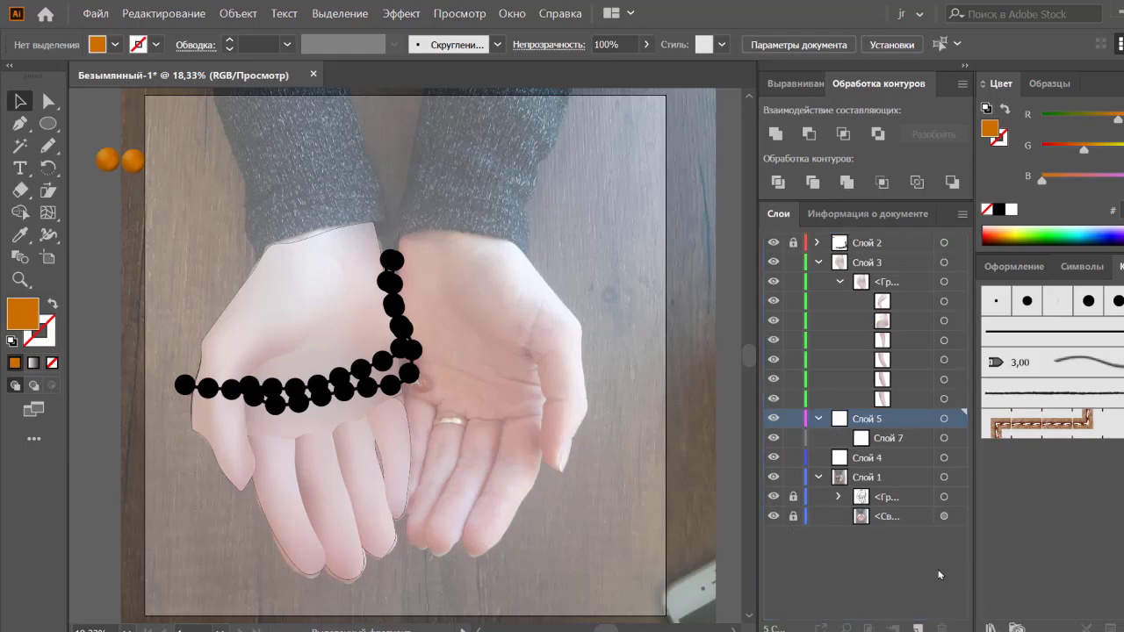
pyautogui.click(878, 425)
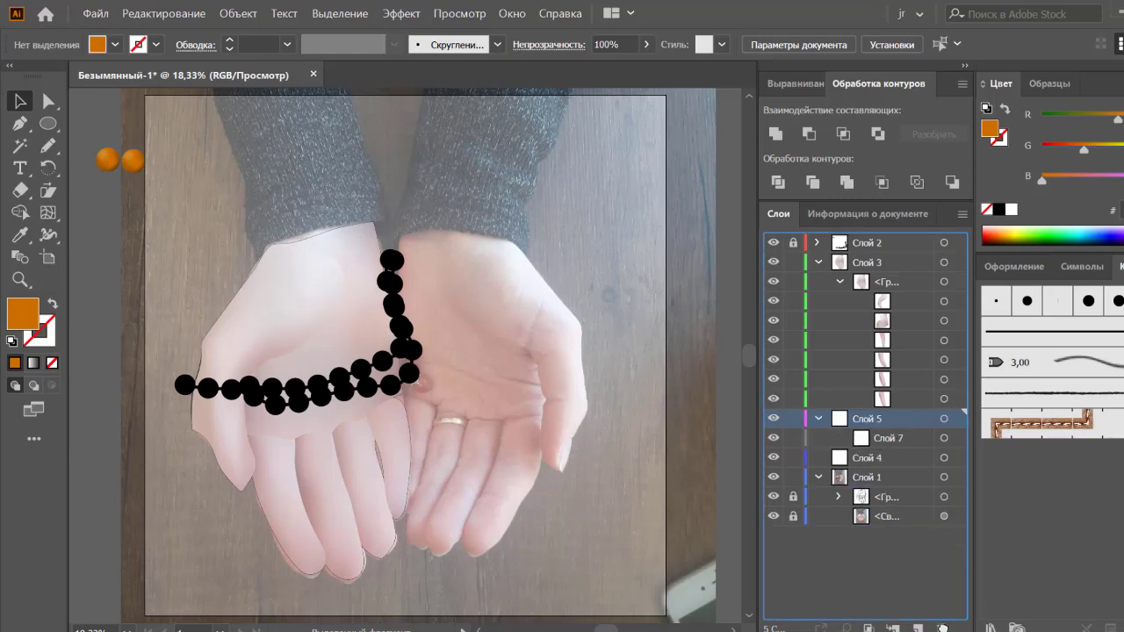
pyautogui.click(942, 628)
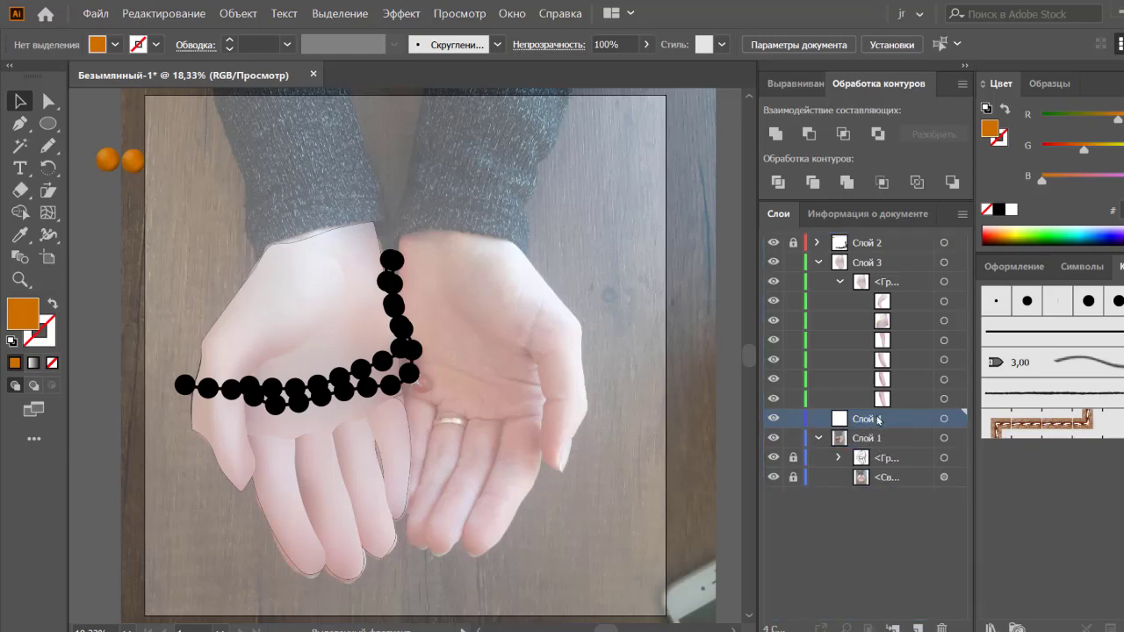
pyautogui.click(940, 626)
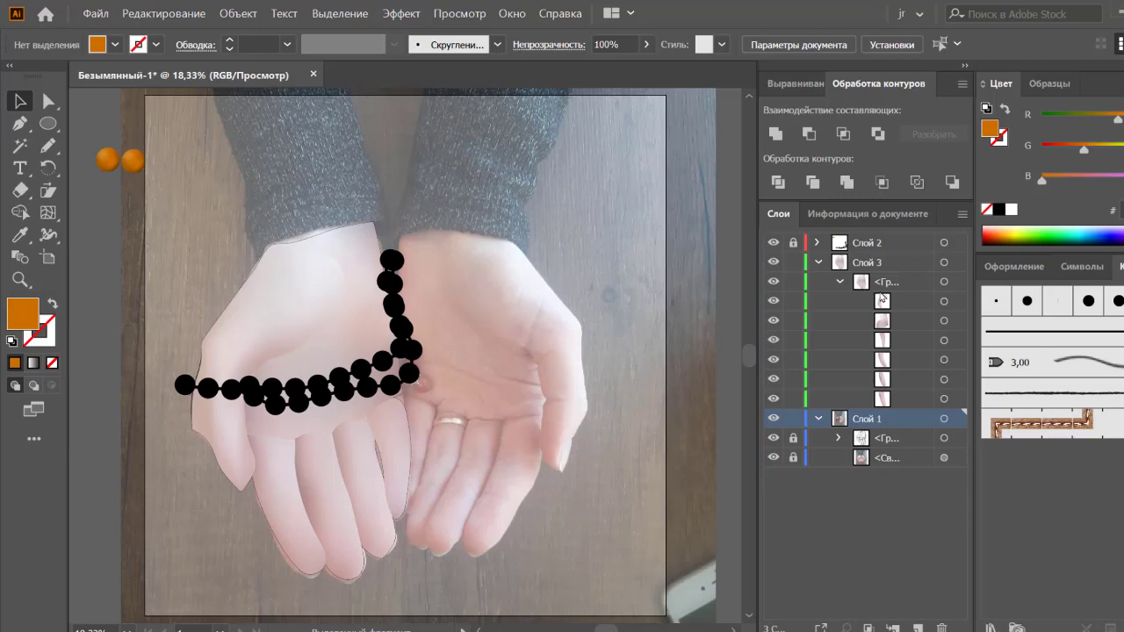
pyautogui.click(381, 420)
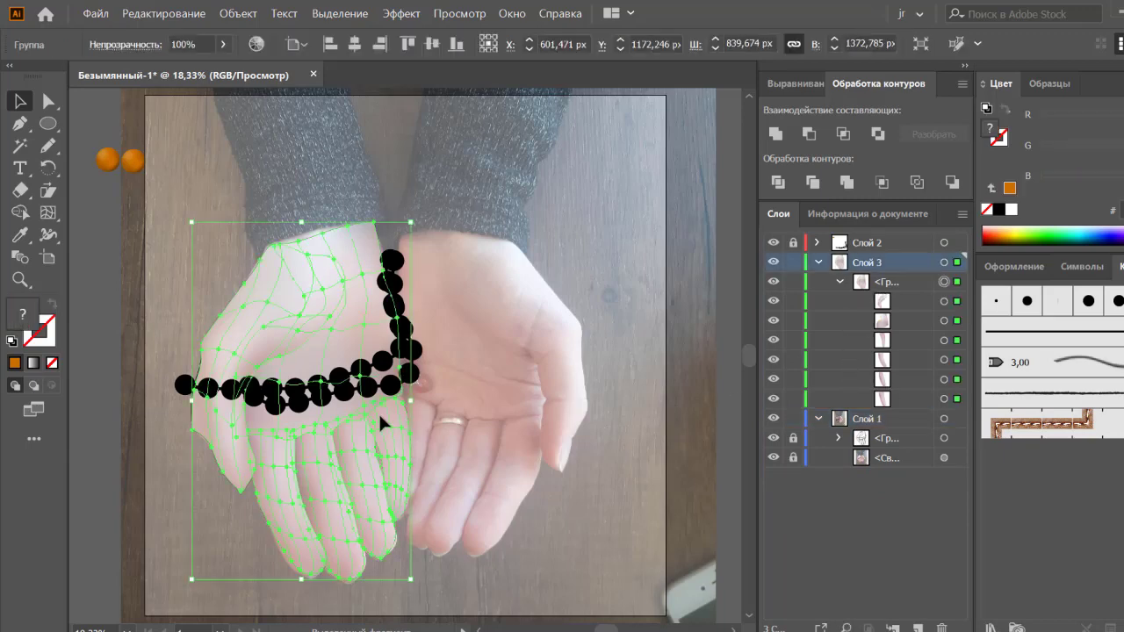
pyautogui.click(488, 430)
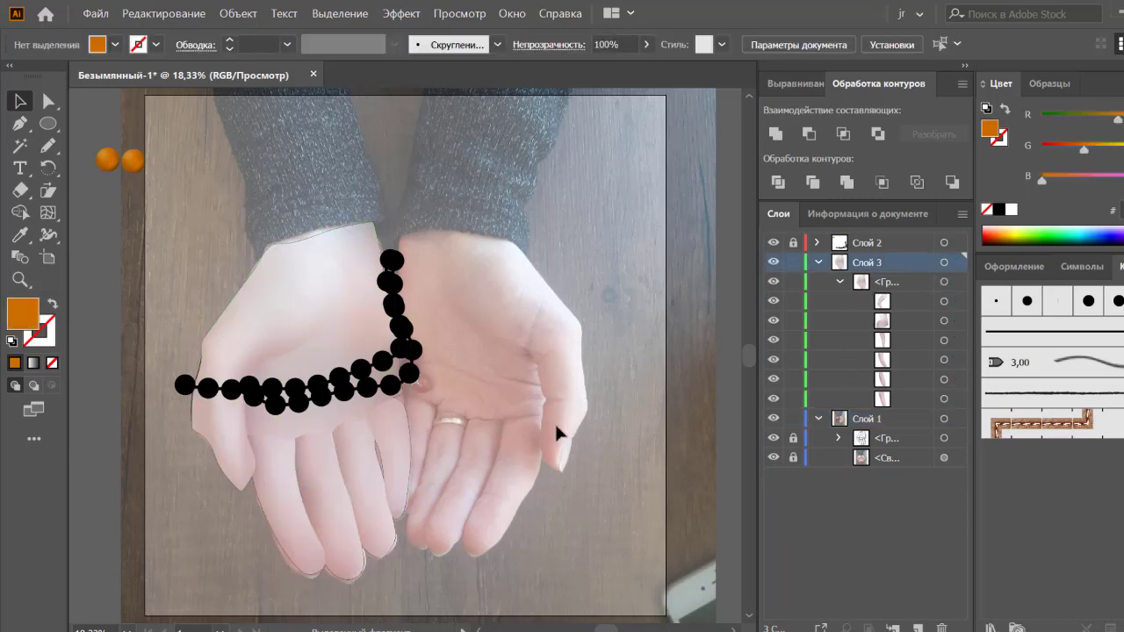
pyautogui.click(773, 457)
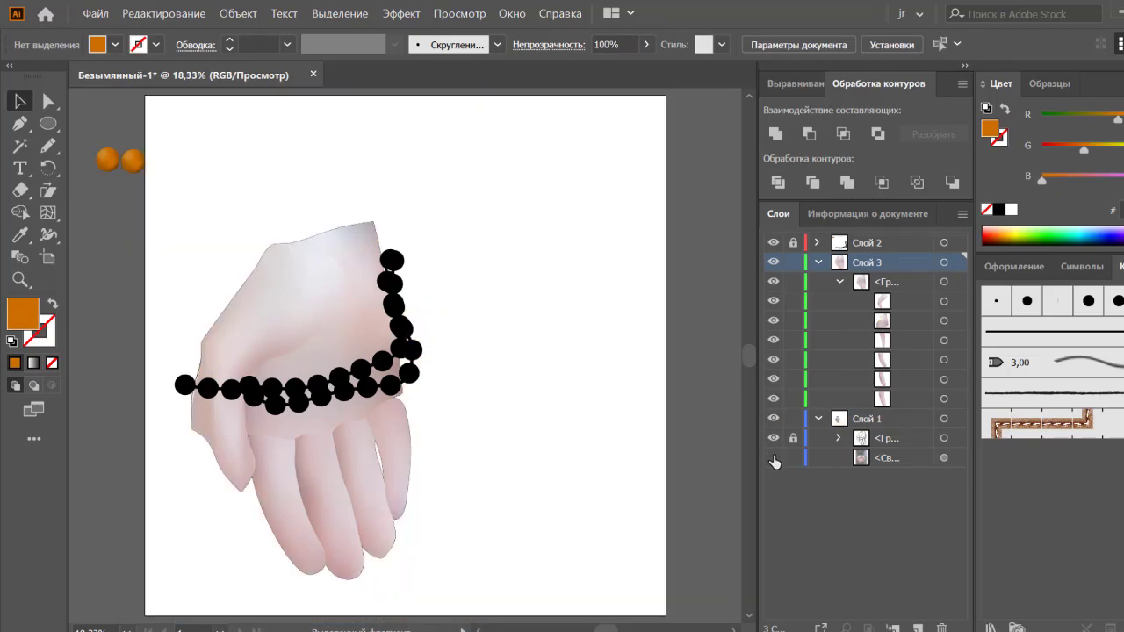
pyautogui.click(774, 457)
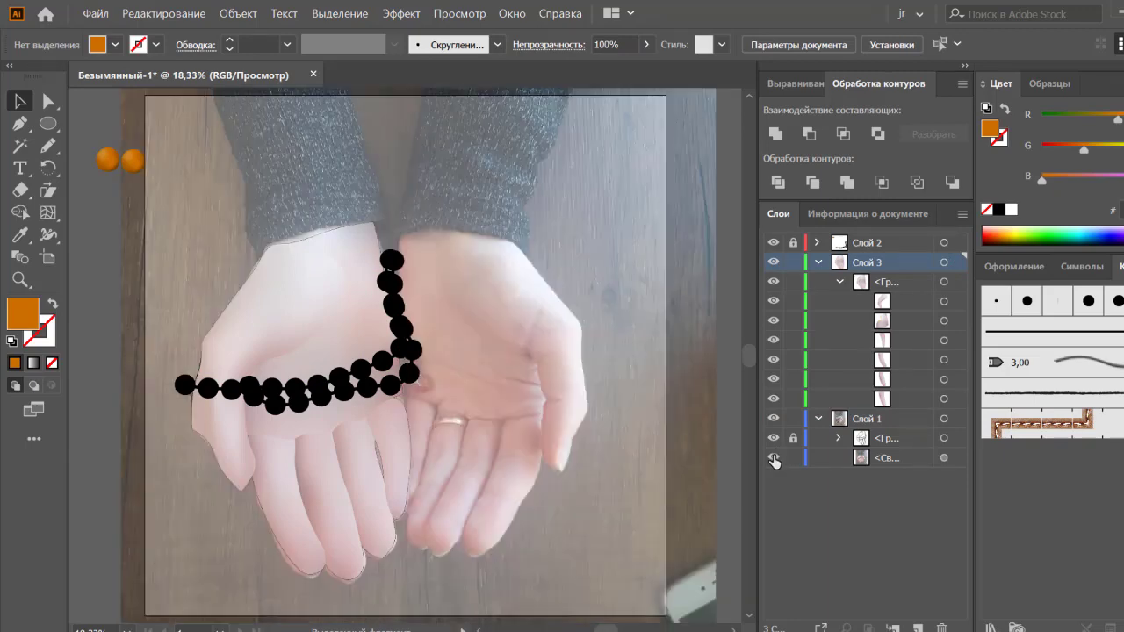
pyautogui.hscroll(-2, 509, 494)
pyautogui.scroll(-1, 509, 494)
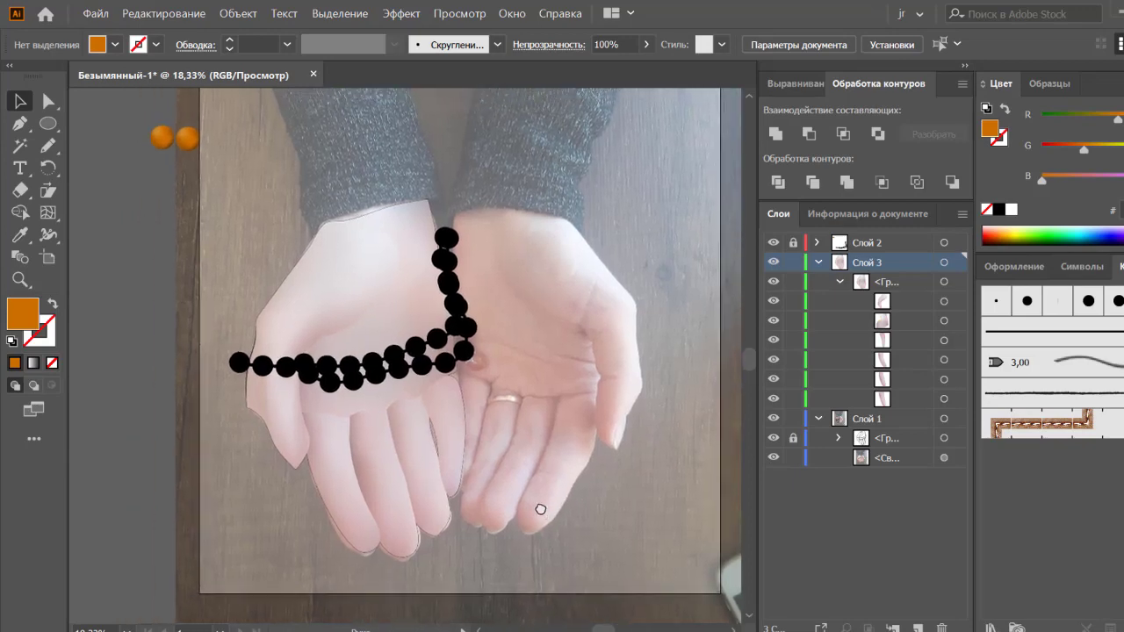
pyautogui.scroll(1, 574, 504)
pyautogui.scroll(1, 602, 500)
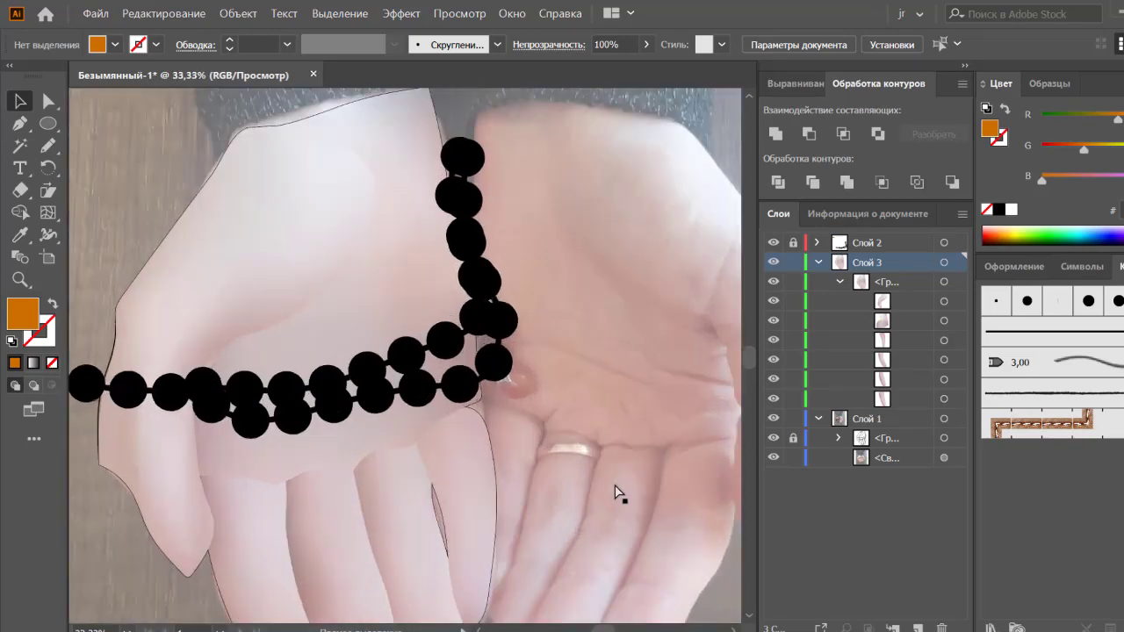
pyautogui.scroll(-1, 615, 494)
pyautogui.scroll(-1, 508, 509)
pyautogui.scroll(-2, 511, 478)
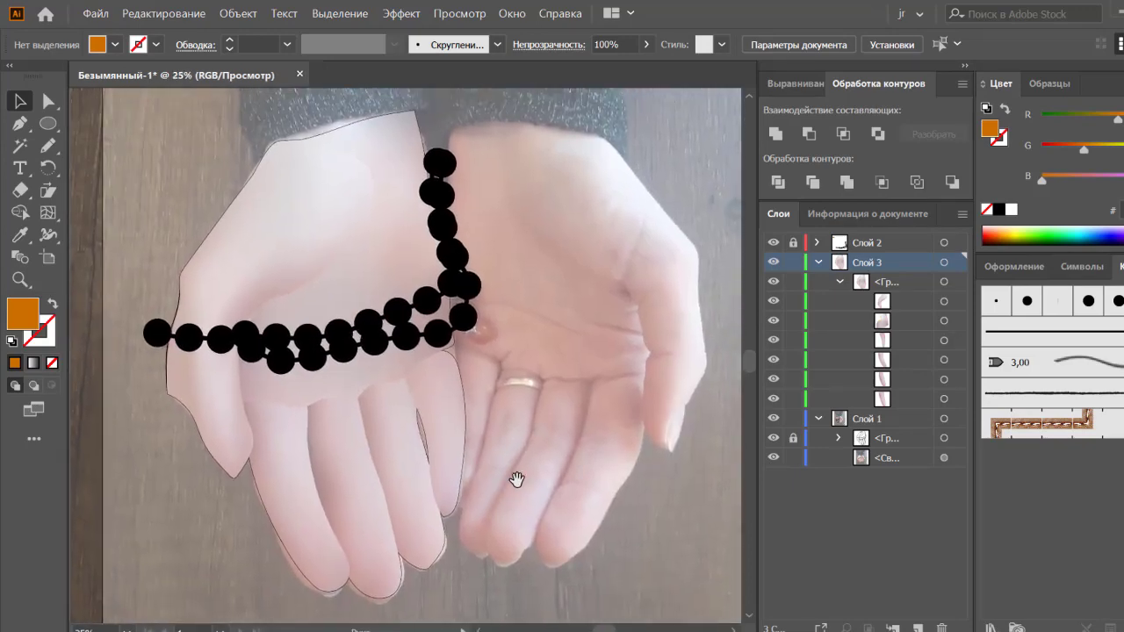
# Step: Lock one mesh piece inside the left hand group
pyautogui.click(349, 205)
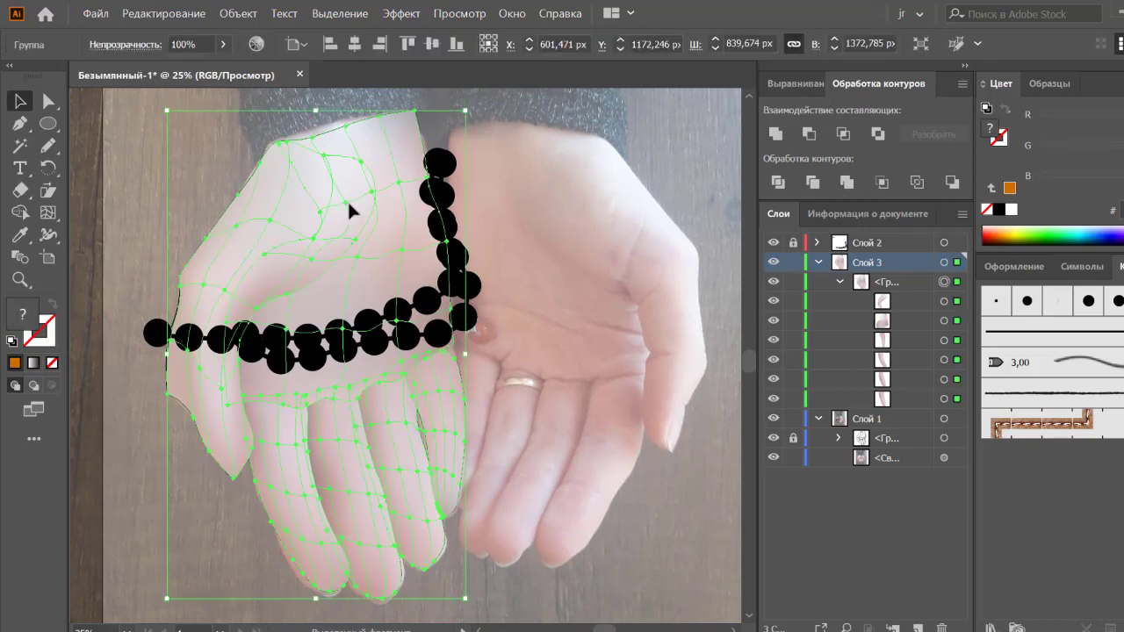
pyautogui.click(943, 320)
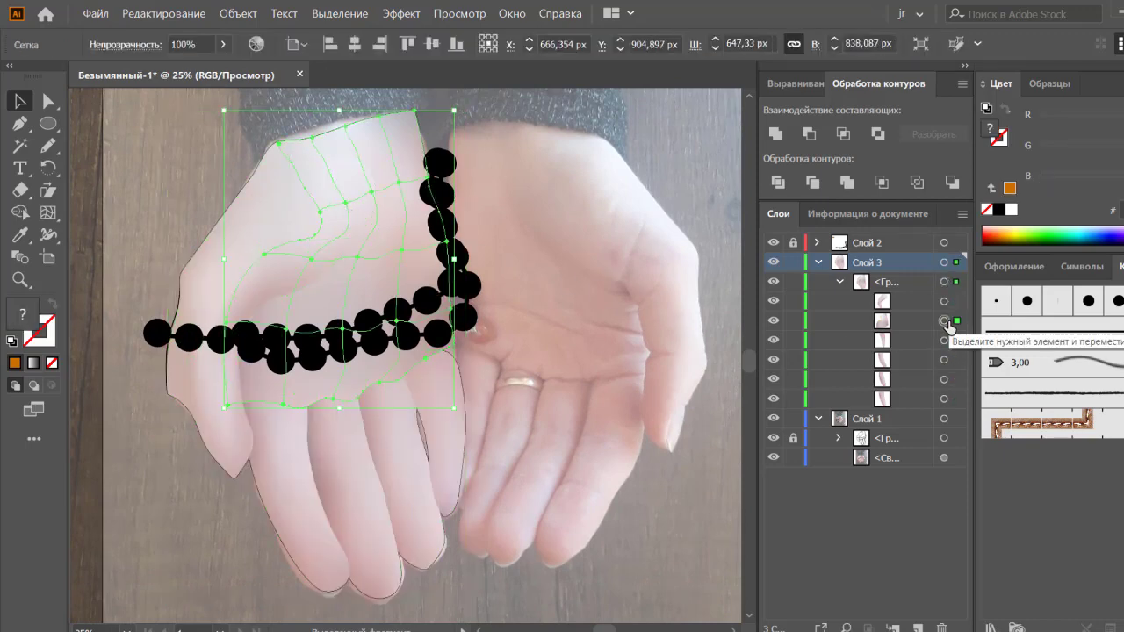
pyautogui.click(793, 320)
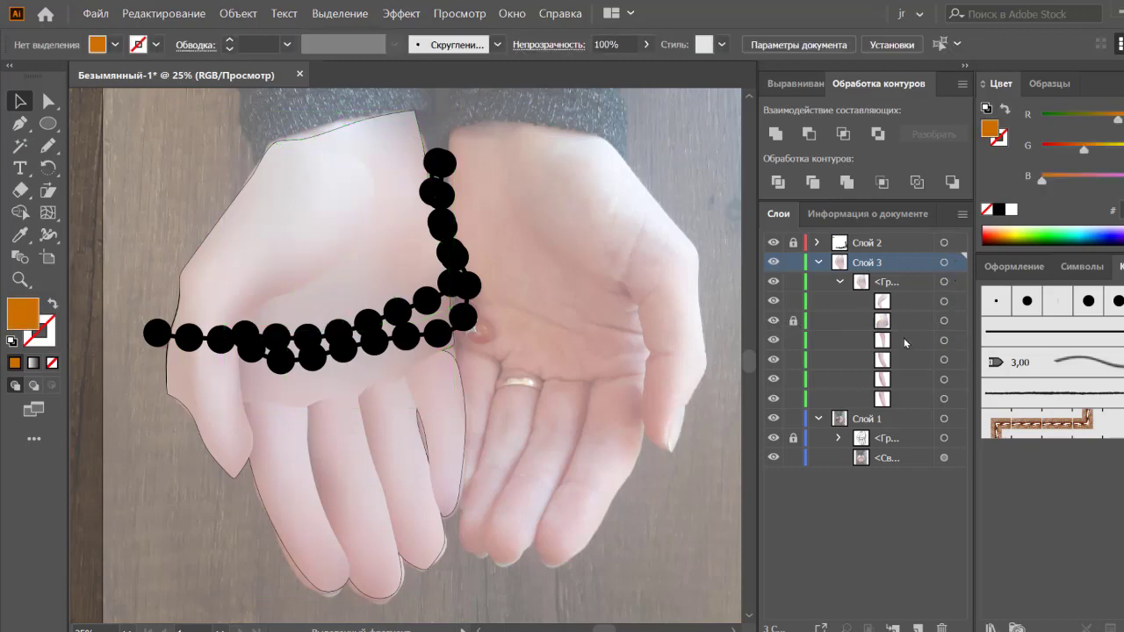
# Step: Recolour a palm-top mesh point with skin colour sampled from the photo
pyautogui.click(945, 302)
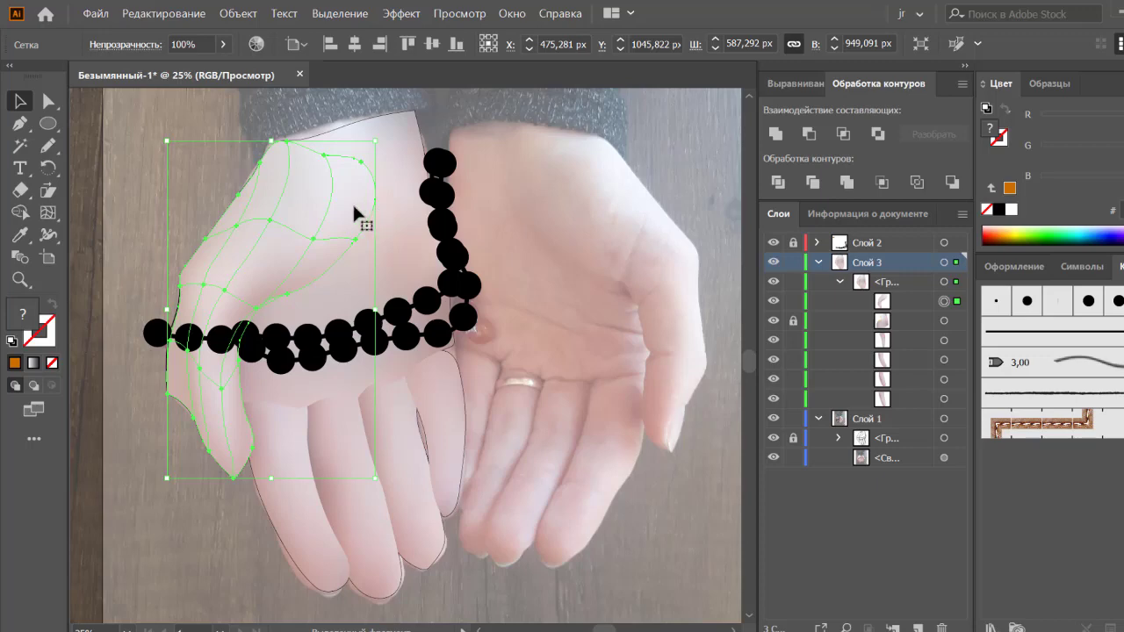
pyautogui.press('a')
pyautogui.click(359, 160)
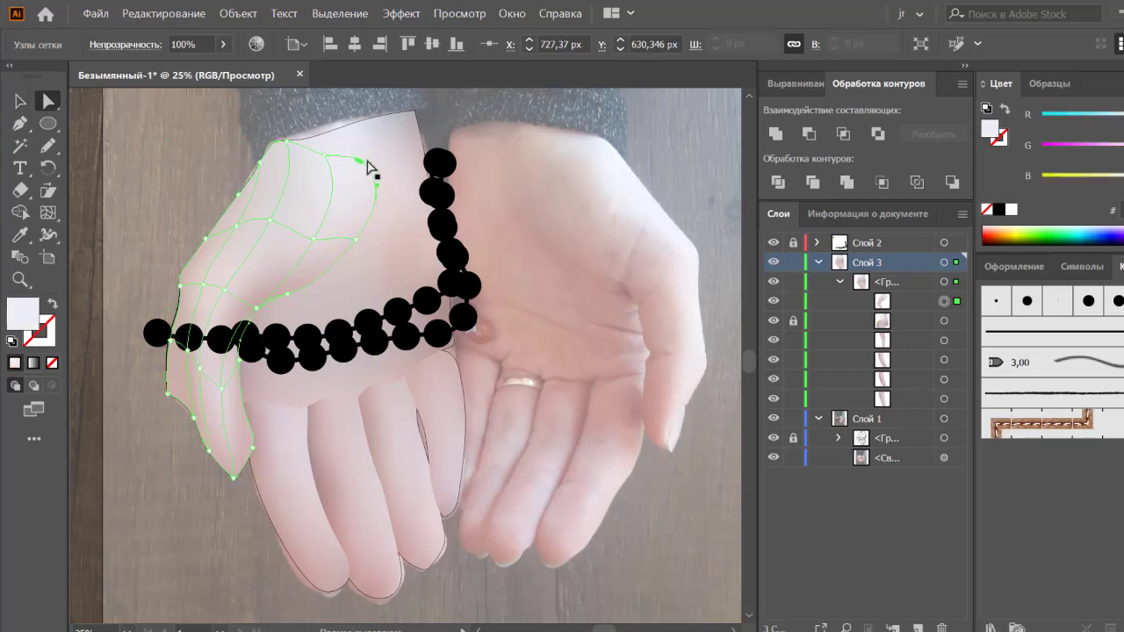
pyautogui.press('i')
pyautogui.click(375, 151)
pyautogui.press('a')
pyautogui.click(354, 236)
pyautogui.press('i')
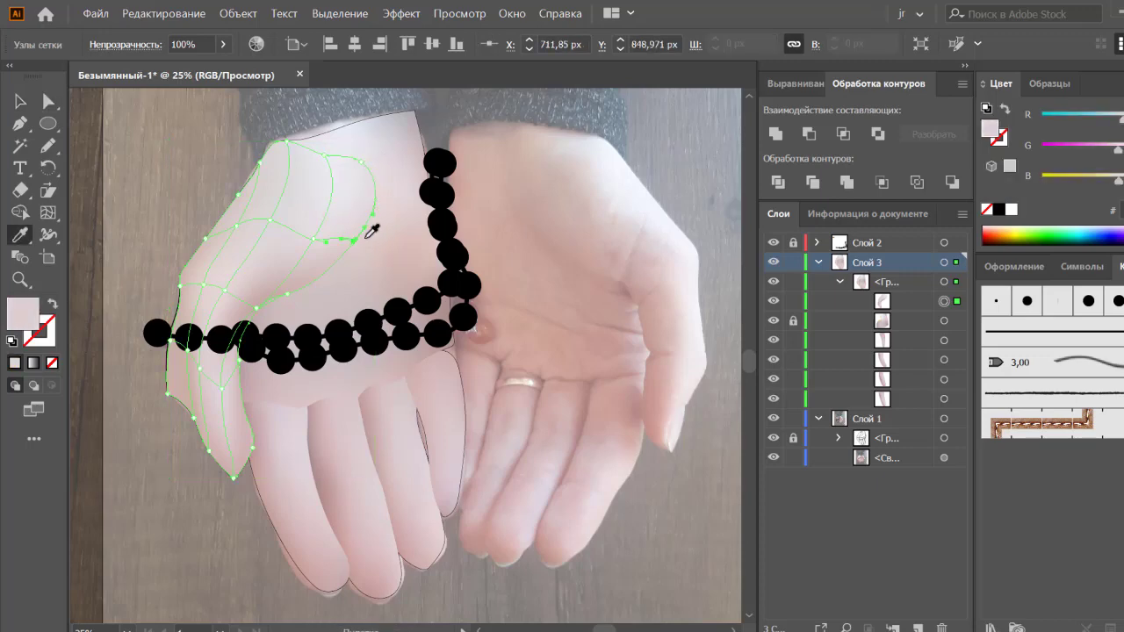
# Step: Lock the background photo with Ctrl+2
pyautogui.press('a')
pyautogui.press('v')
pyautogui.click(496, 266)
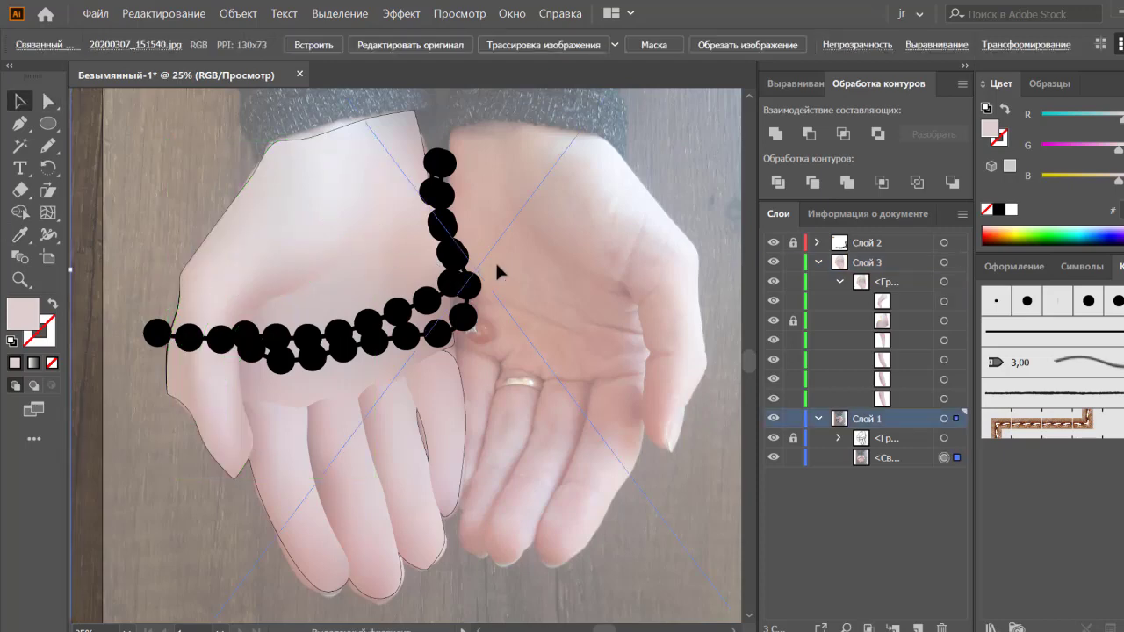
pyautogui.hotkey('ctrl', '2')
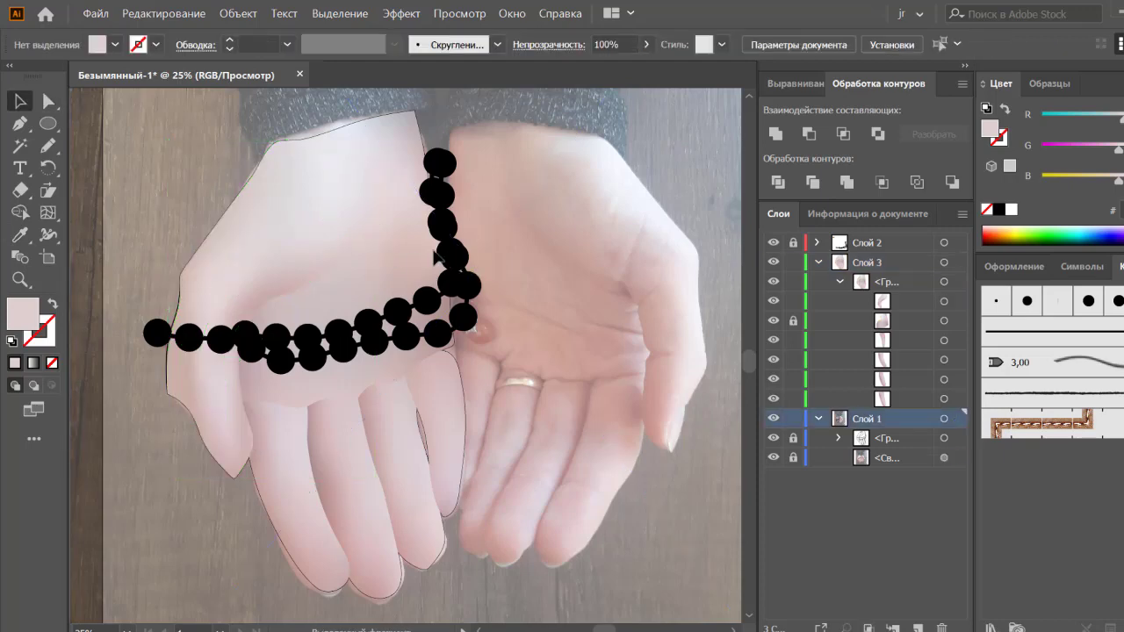
# Step: Sample photo skin colour onto a mesh point near the top of the hand
pyautogui.click(360, 200)
pyautogui.press('a')
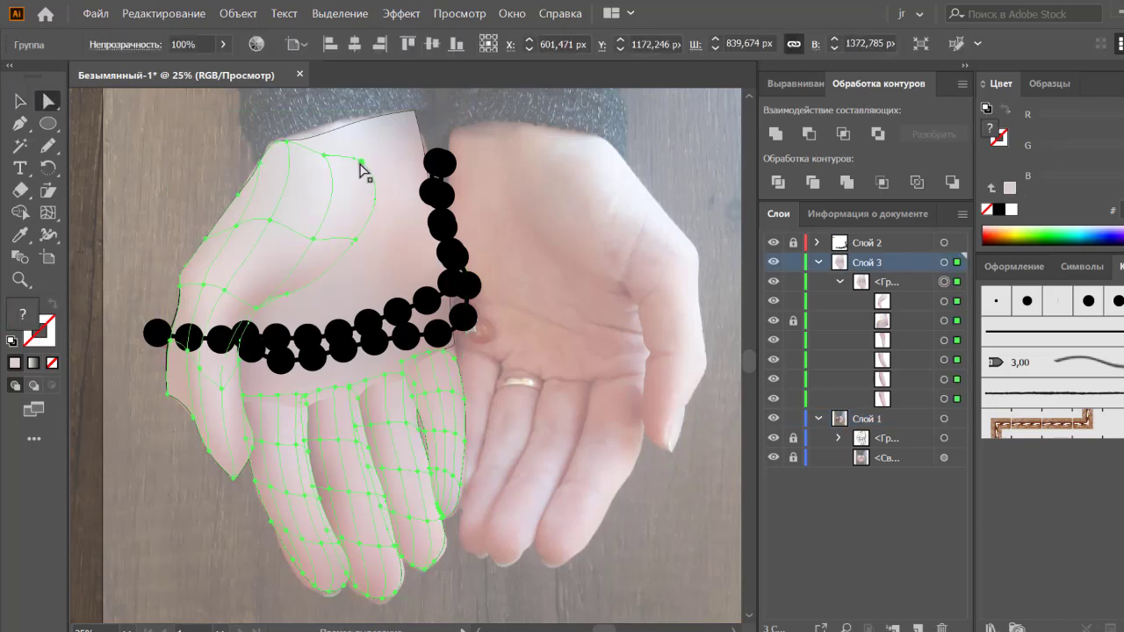
pyautogui.click(360, 162)
pyautogui.press('i')
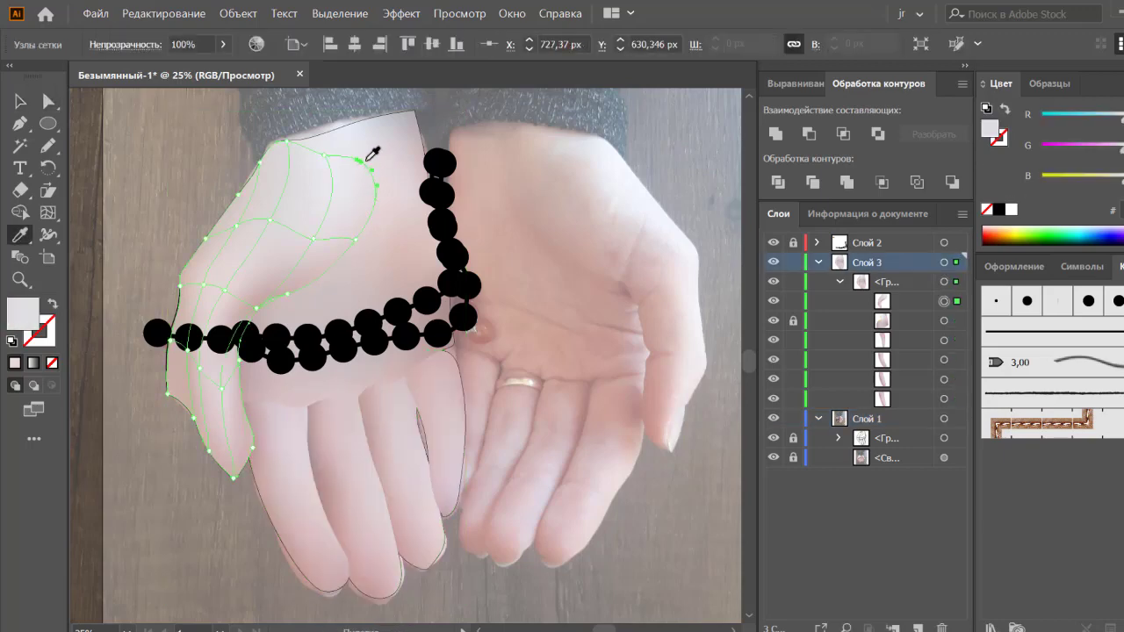
pyautogui.click(373, 169)
pyautogui.press('a')
pyautogui.click(503, 245)
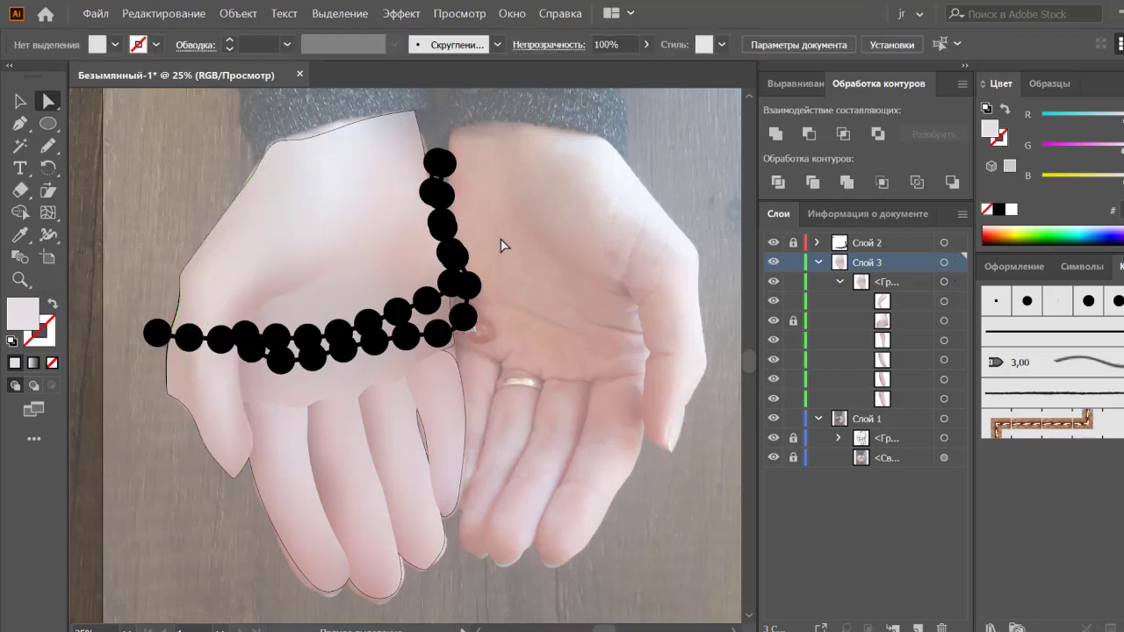
# Step: Sample palm skin colour from the photo onto a palm mesh point
pyautogui.click(333, 236)
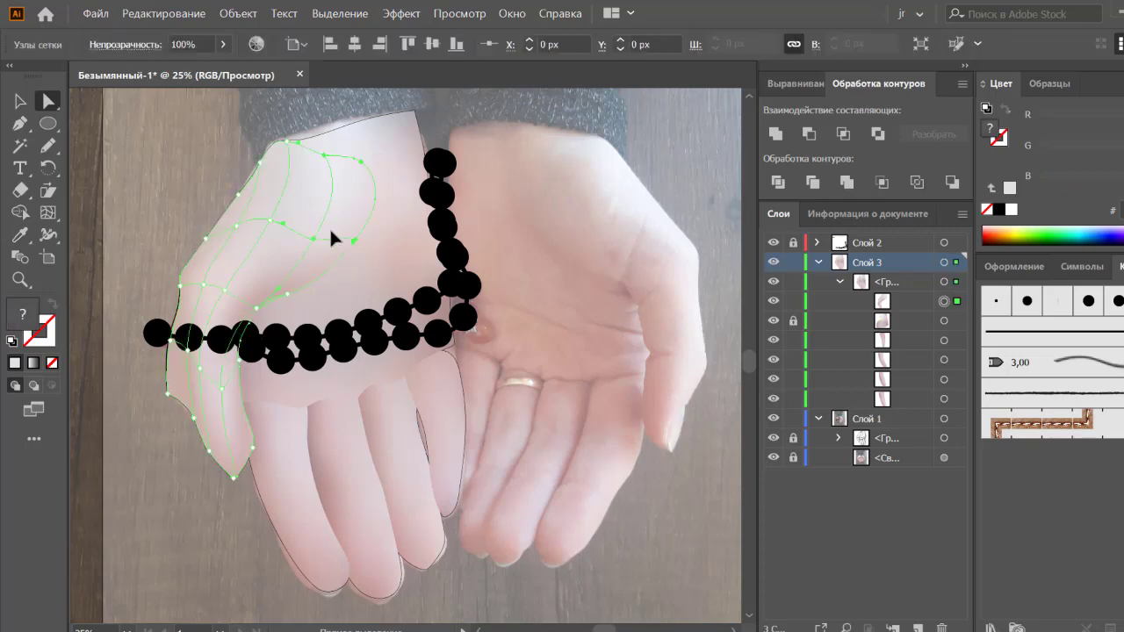
pyautogui.click(286, 295)
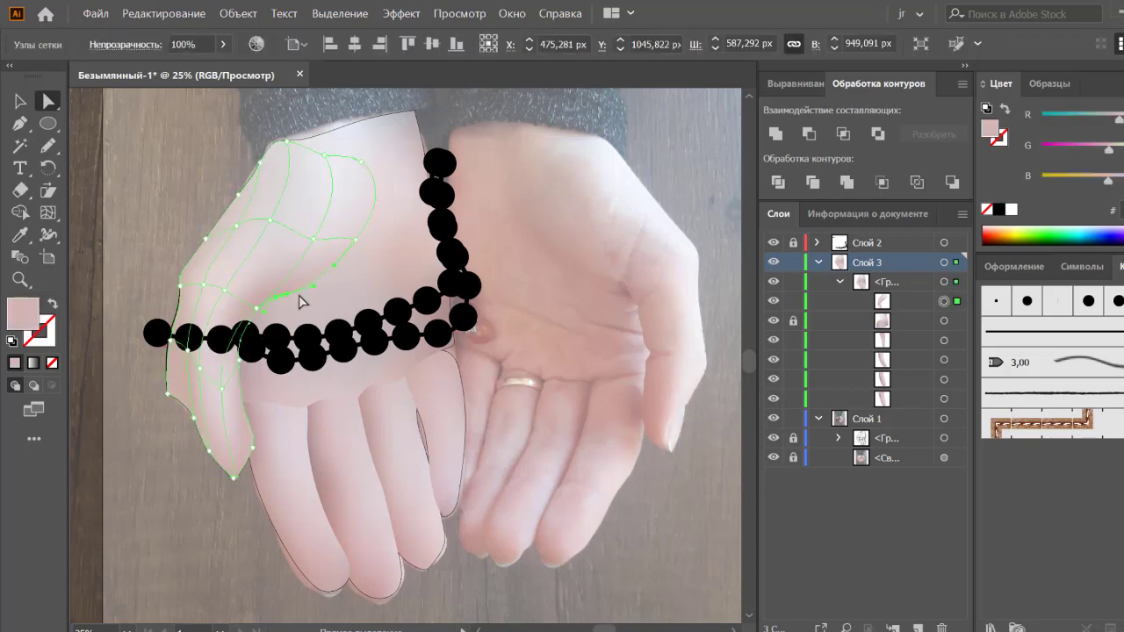
pyautogui.press('i')
pyautogui.click(300, 293)
pyautogui.press('a')
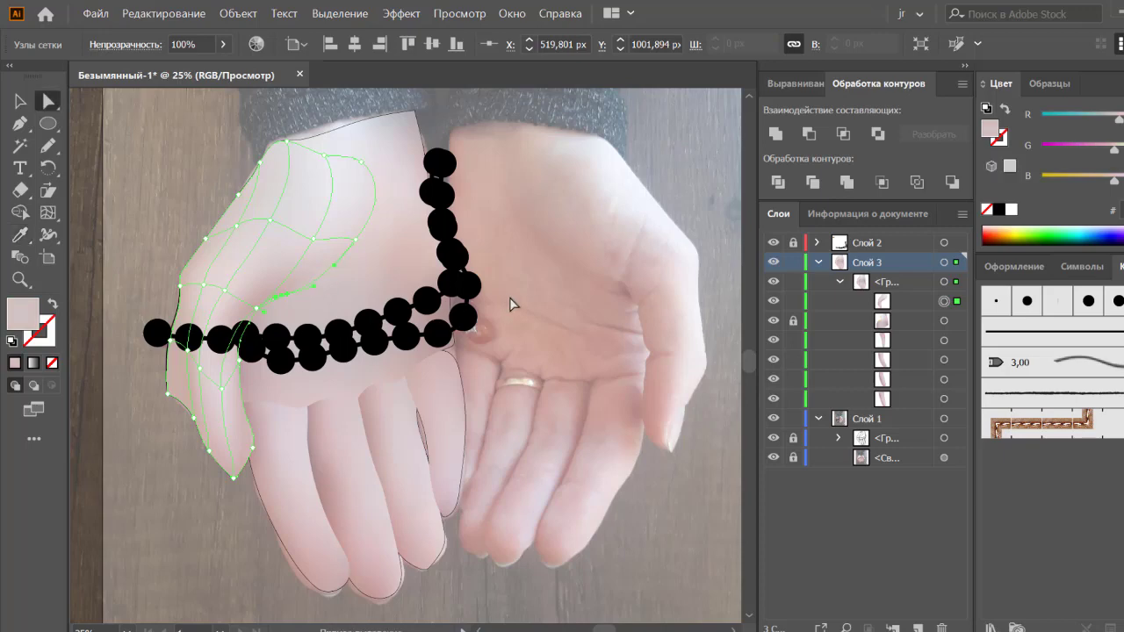
pyautogui.click(511, 304)
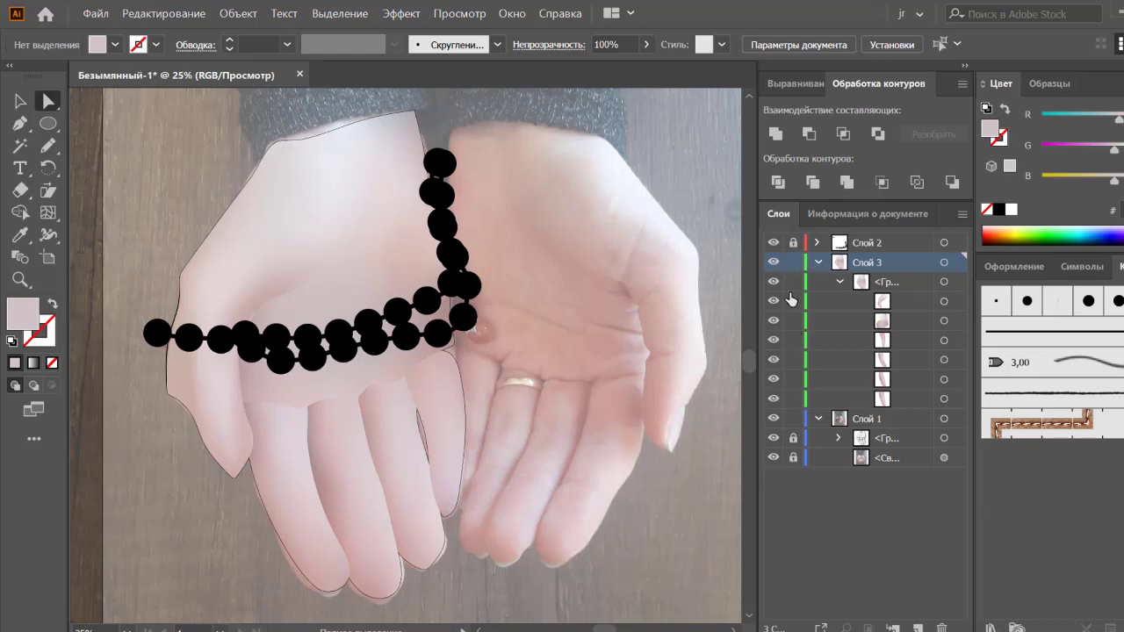
# Step: Check Слой 3 in outline, then draw a Pencil line across the palm beneath the beads
pyautogui.keyDown('ctrl'); pyautogui.click(773, 263); pyautogui.keyUp('ctrl')
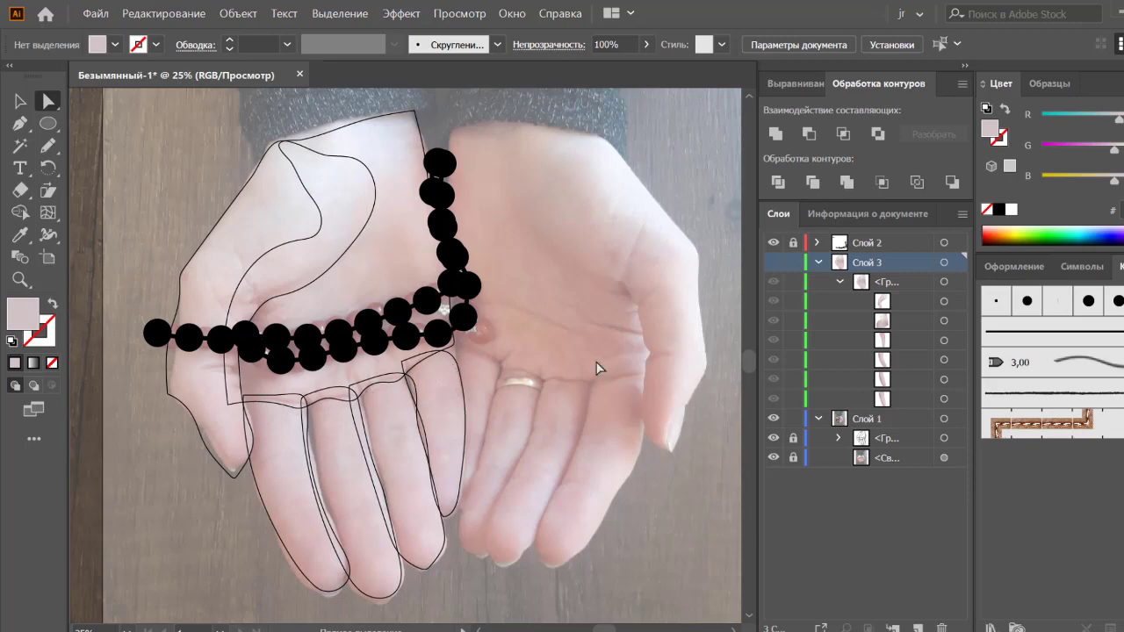
pyautogui.keyDown('ctrl'); pyautogui.click(773, 264); pyautogui.keyUp('ctrl')
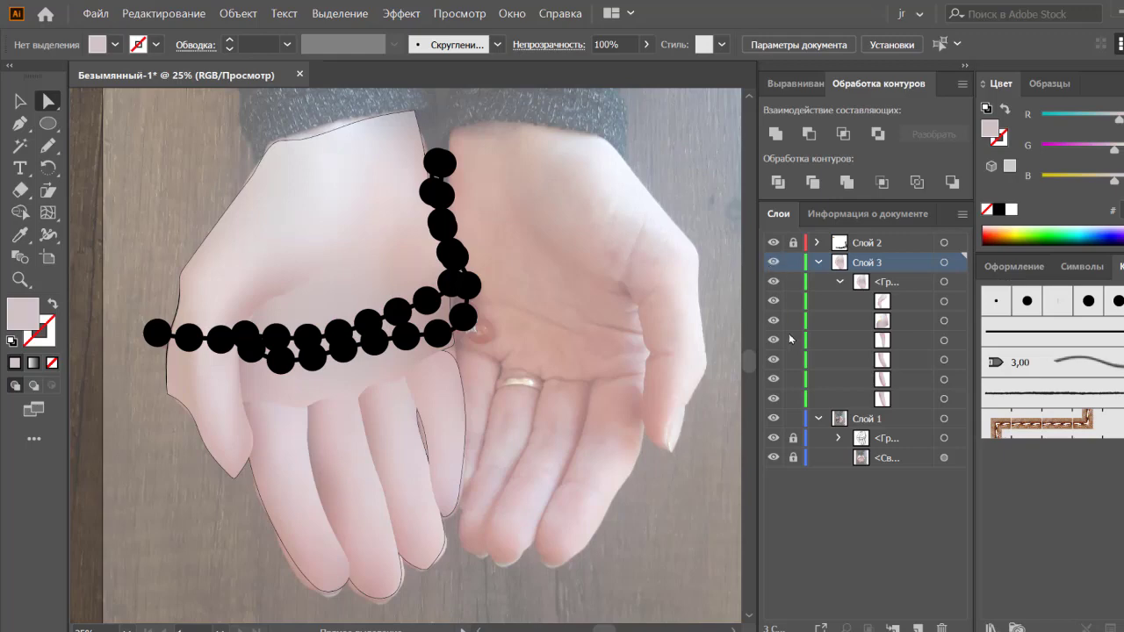
pyautogui.click(48, 146)
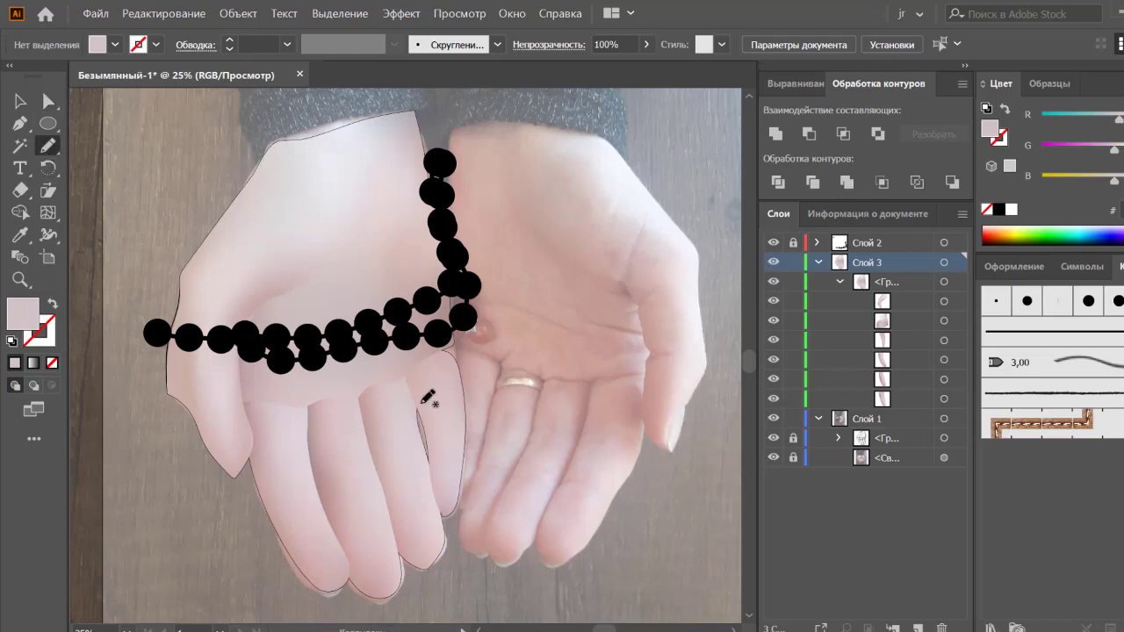
pyautogui.moveTo(242, 402)
pyautogui.mouseDown()
pyautogui.moveTo(317, 406)
pyautogui.moveTo(401, 381)
pyautogui.moveTo(421, 352)
pyautogui.moveTo(455, 345)
pyautogui.mouseUp()
# Step: Give the new freehand line a 1 pt stroke
pyautogui.press('v')
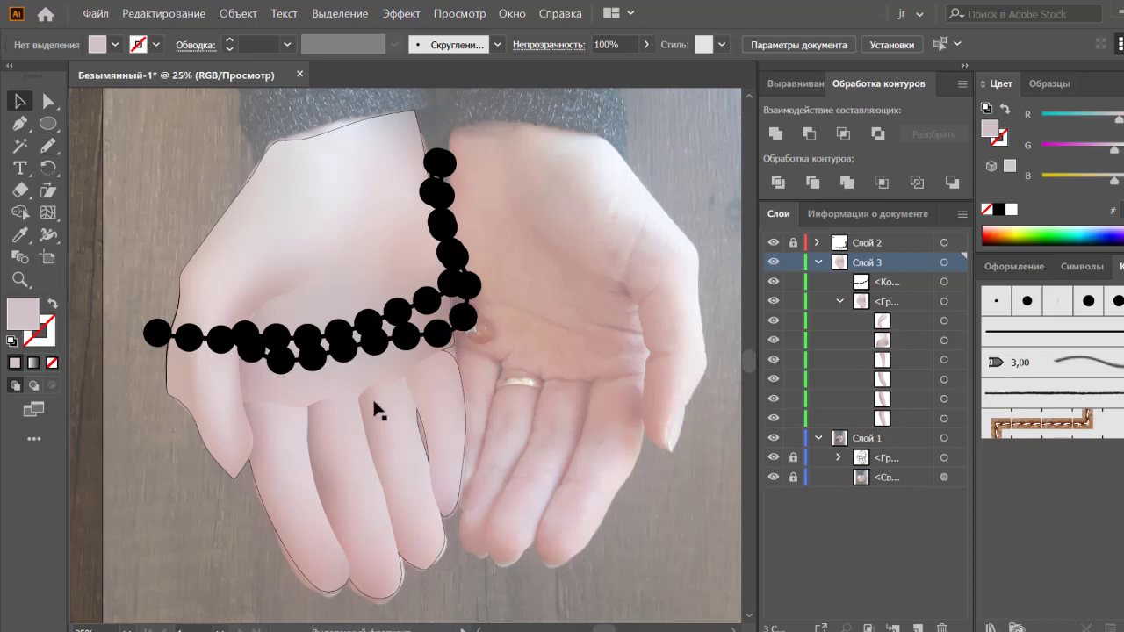
pyautogui.click(356, 402)
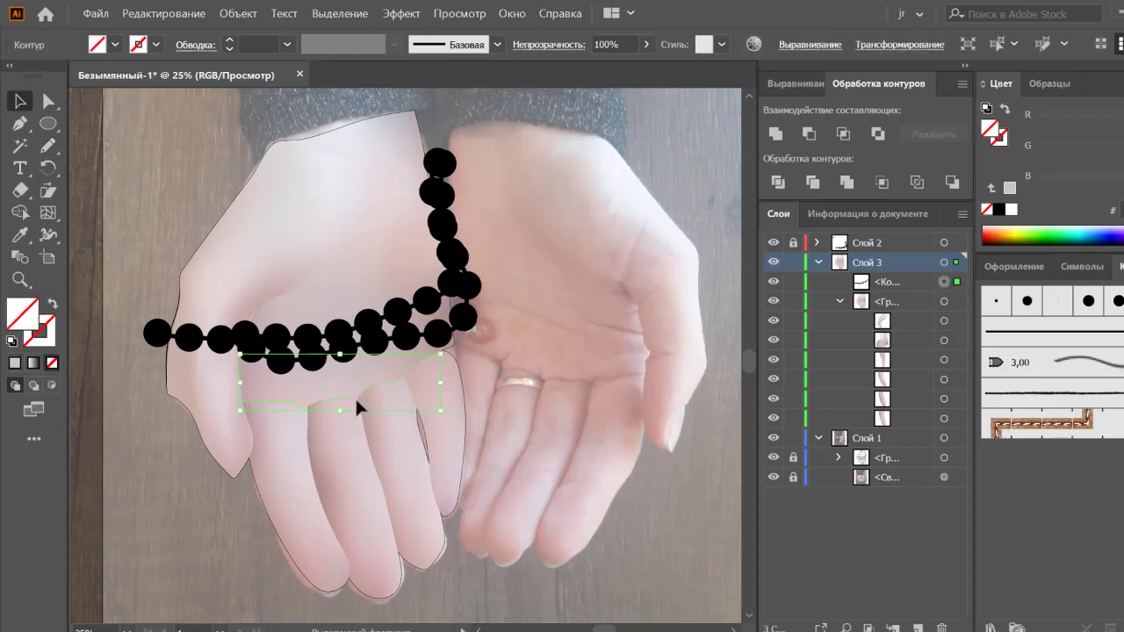
pyautogui.click(286, 44)
pyautogui.click(309, 123)
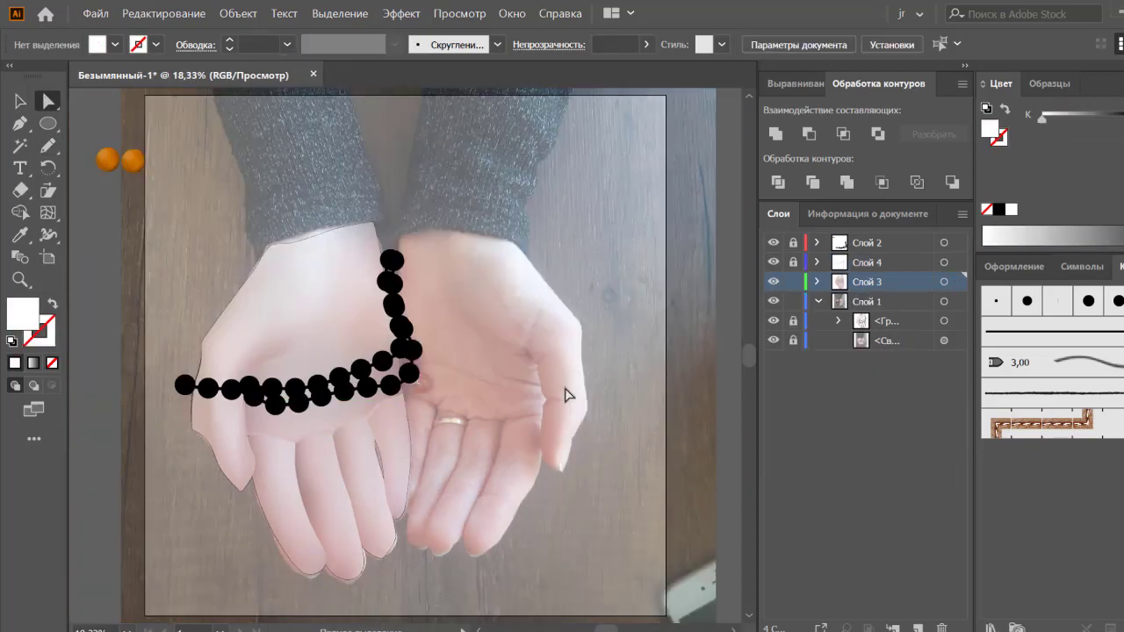
# Step: Hide and reshow the background photo to compare the mesh hand, then zoom out
pyautogui.moveTo(443, 458)
pyautogui.mouseDown()
pyautogui.moveTo(477, 466)
pyautogui.moveTo(469, 453)
pyautogui.mouseUp()
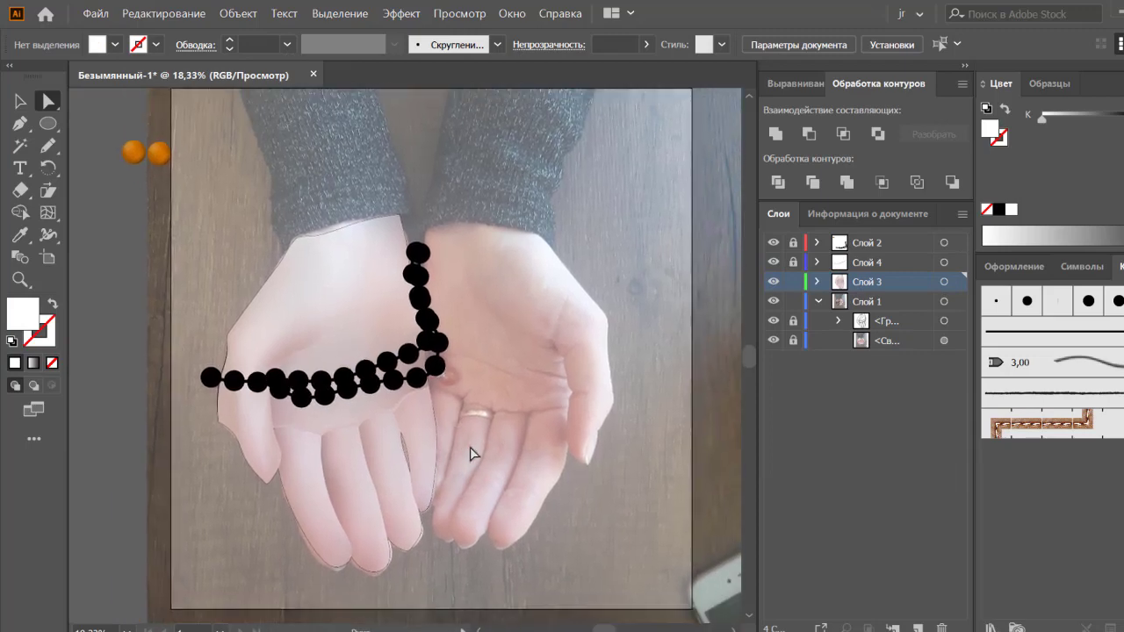
pyautogui.hotkey('ctrl', '=')
pyautogui.moveTo(515, 489)
pyautogui.mouseDown()
pyautogui.moveTo(517, 447)
pyautogui.moveTo(571, 432)
pyautogui.mouseUp()
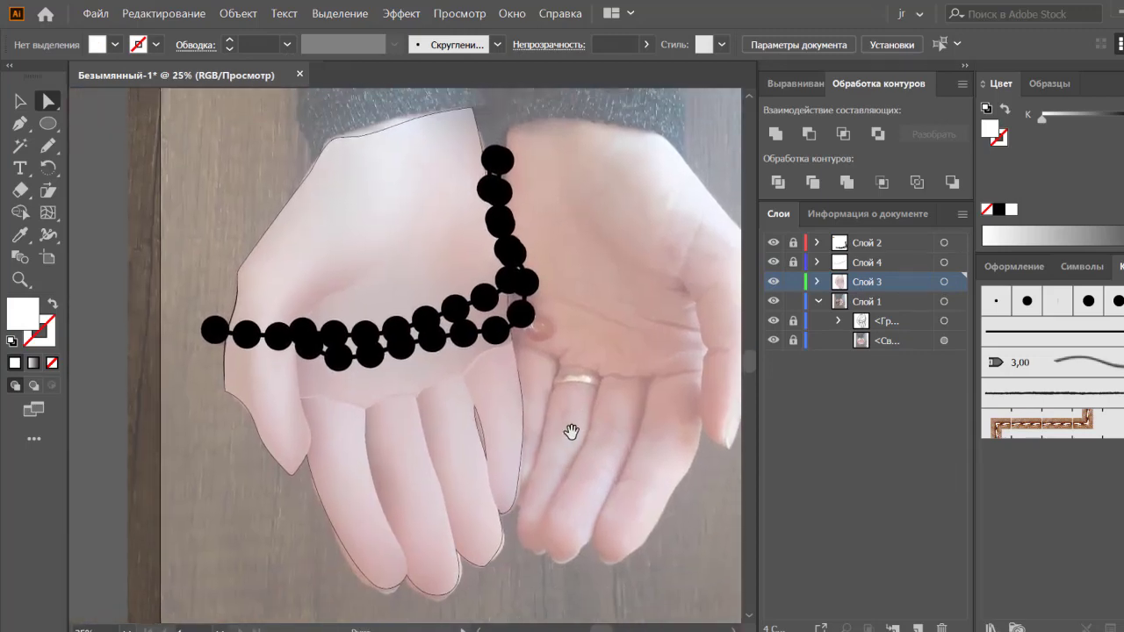
pyautogui.click(773, 341)
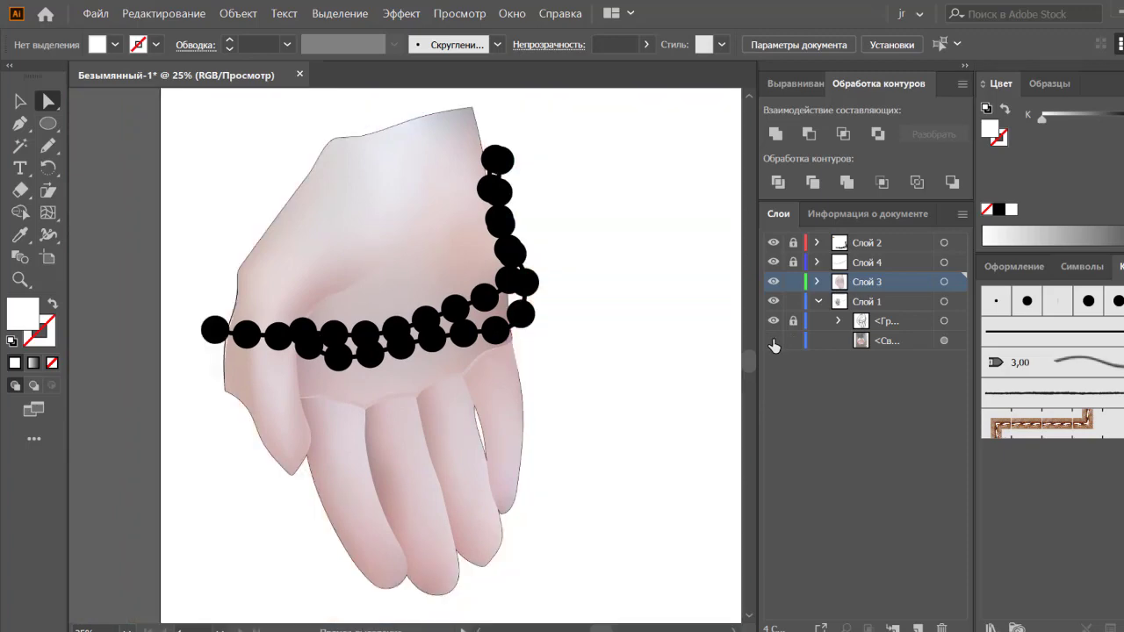
pyautogui.click(773, 340)
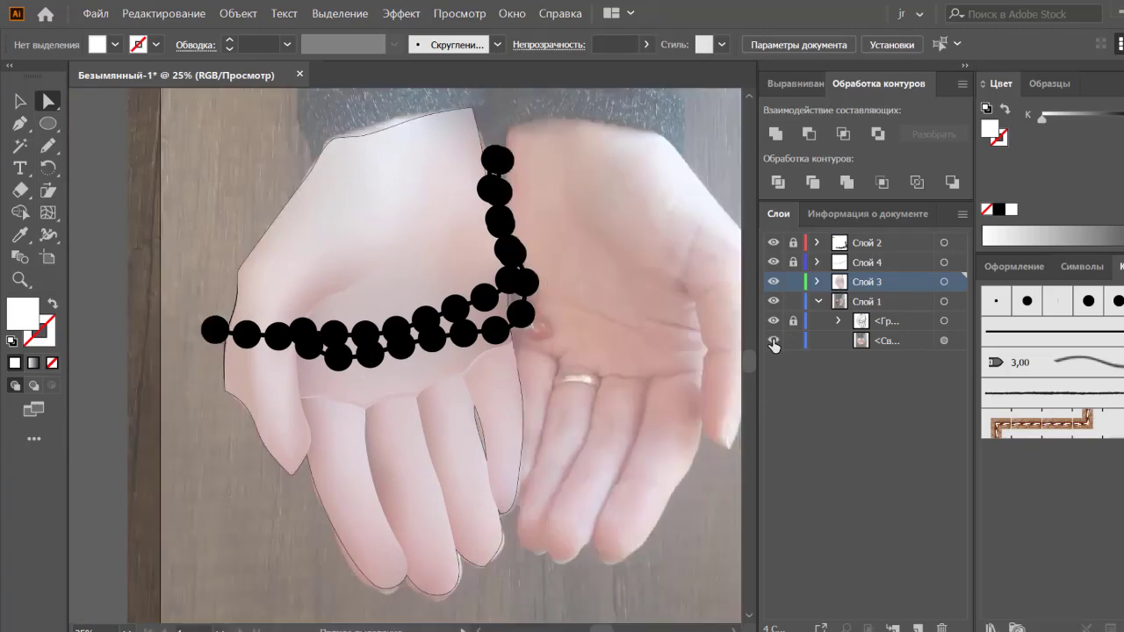
pyautogui.press('v')
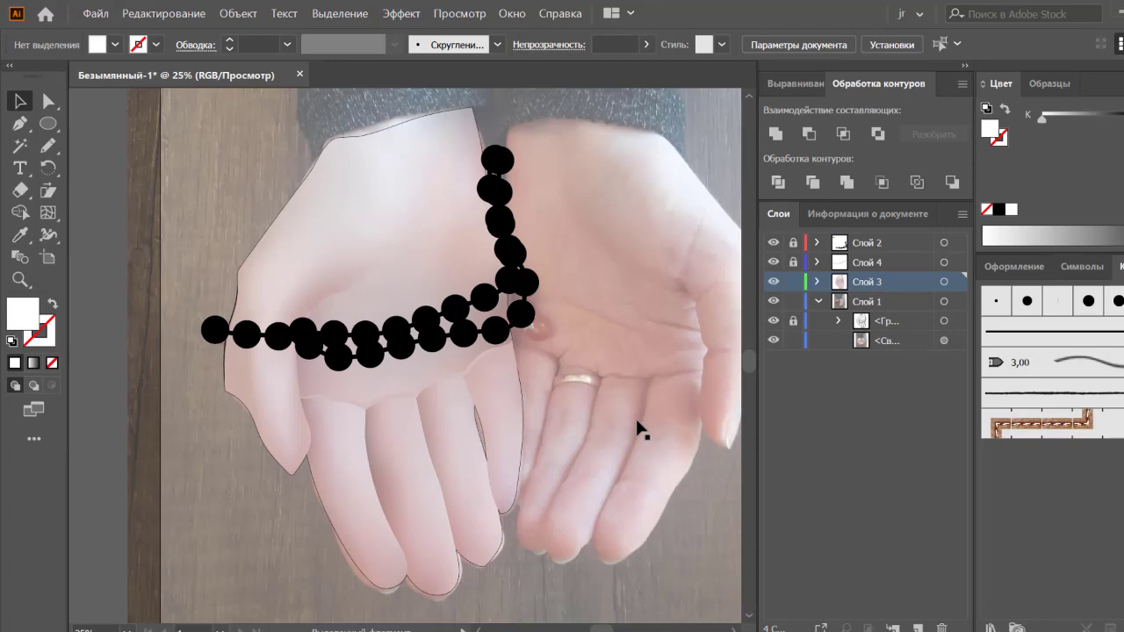
pyautogui.hotkey('ctrl', '-')
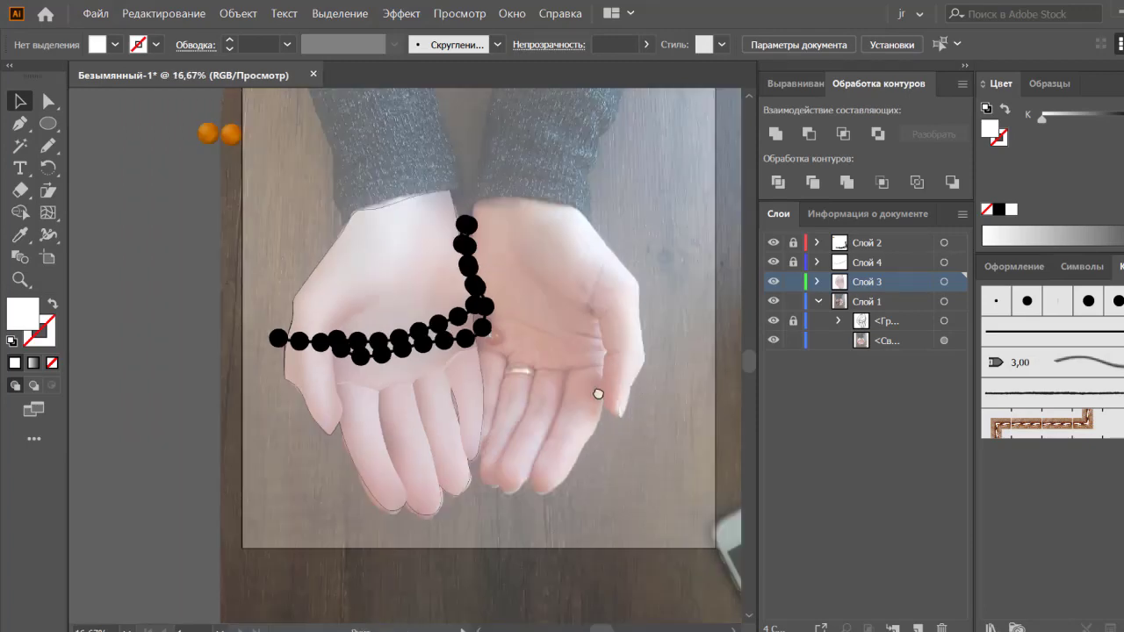
pyautogui.scroll(1, 632, 392)
pyautogui.hscroll(1, 632, 391)
# Step: Unlock the reference photo and raise its opacity to 100%
pyautogui.click(793, 341)
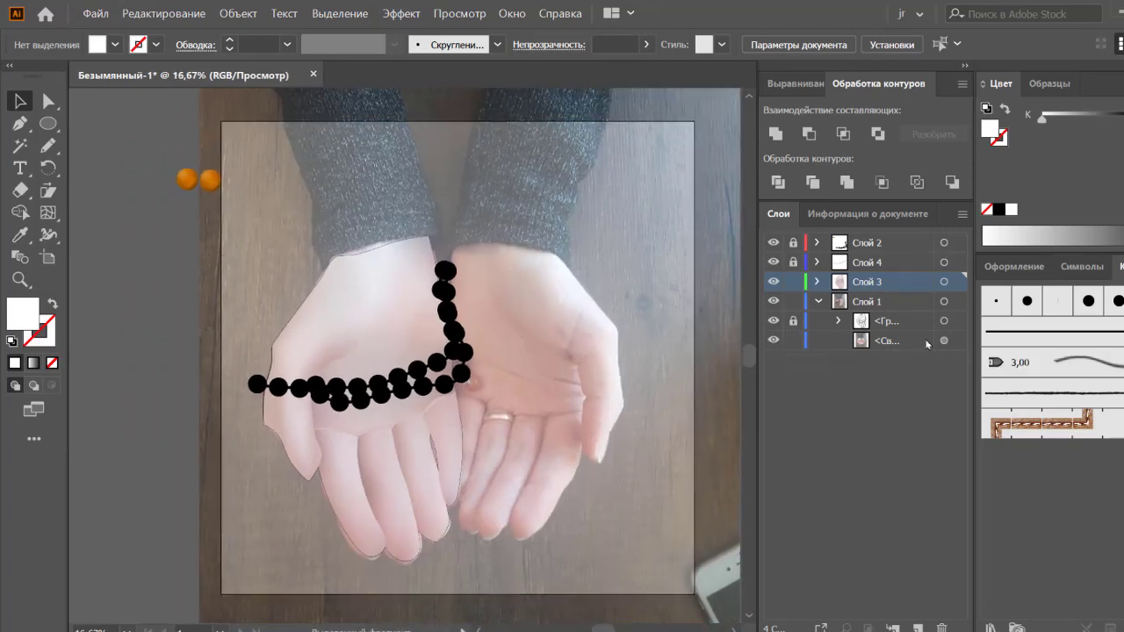
pyautogui.click(945, 341)
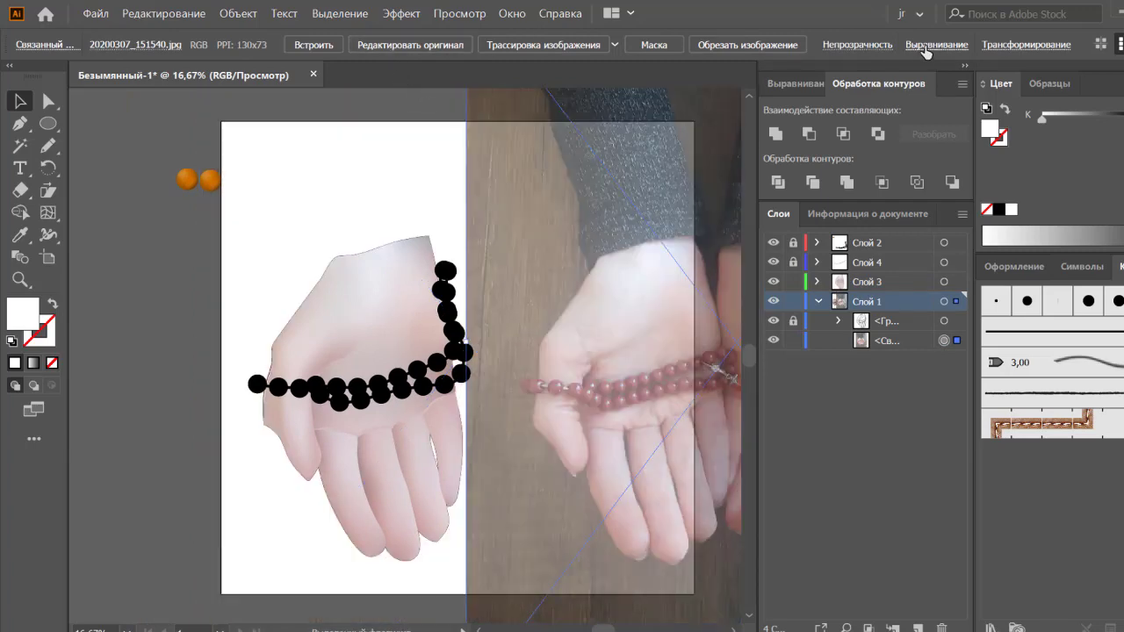
pyautogui.click(859, 47)
pyautogui.click(878, 77)
pyautogui.moveTo(855, 100); pyautogui.dragTo(888, 100)
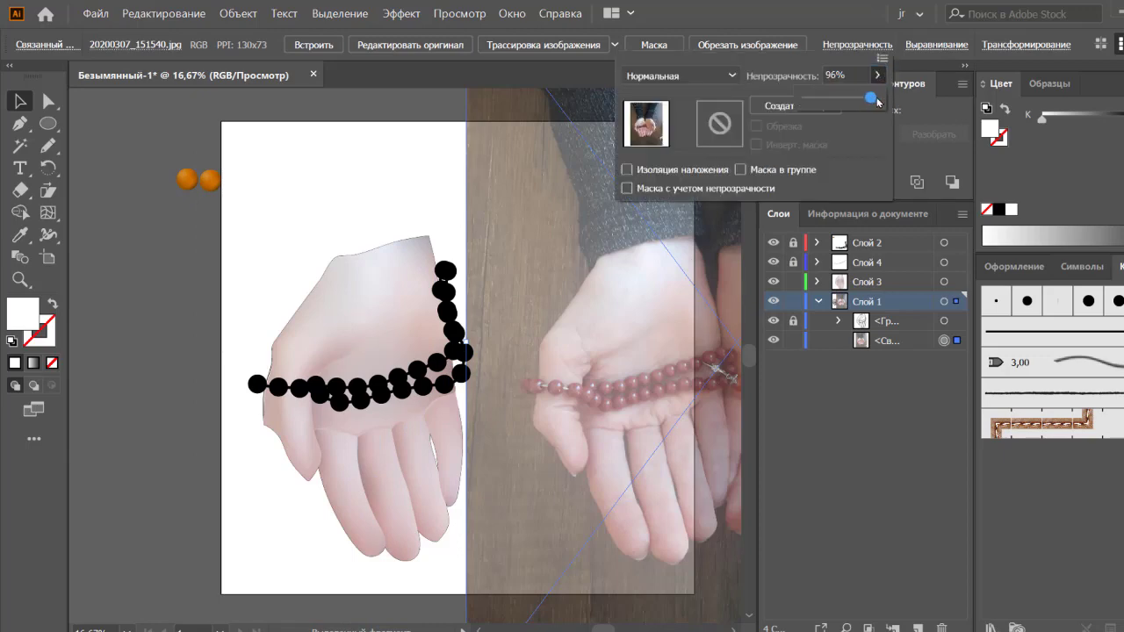
pyautogui.press('Return')
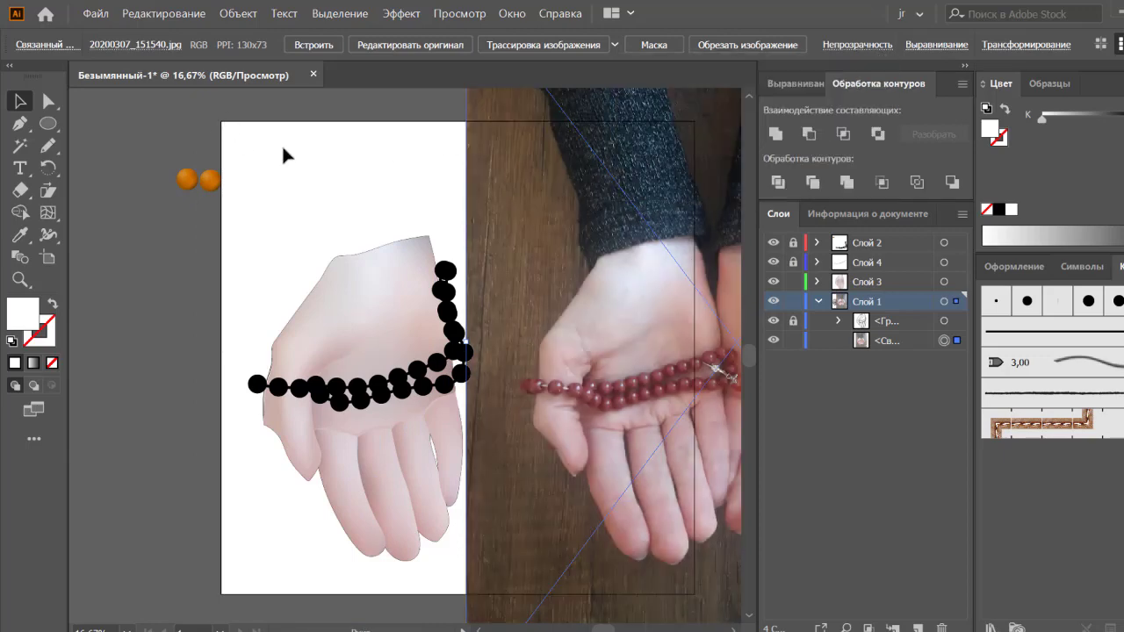
# Step: Reposition the photo just right of the mesh hand drawing and deselect
pyautogui.moveTo(359, 176)
pyautogui.mouseDown()
pyautogui.moveTo(181, 136)
pyautogui.moveTo(193, 170)
pyautogui.mouseUp()
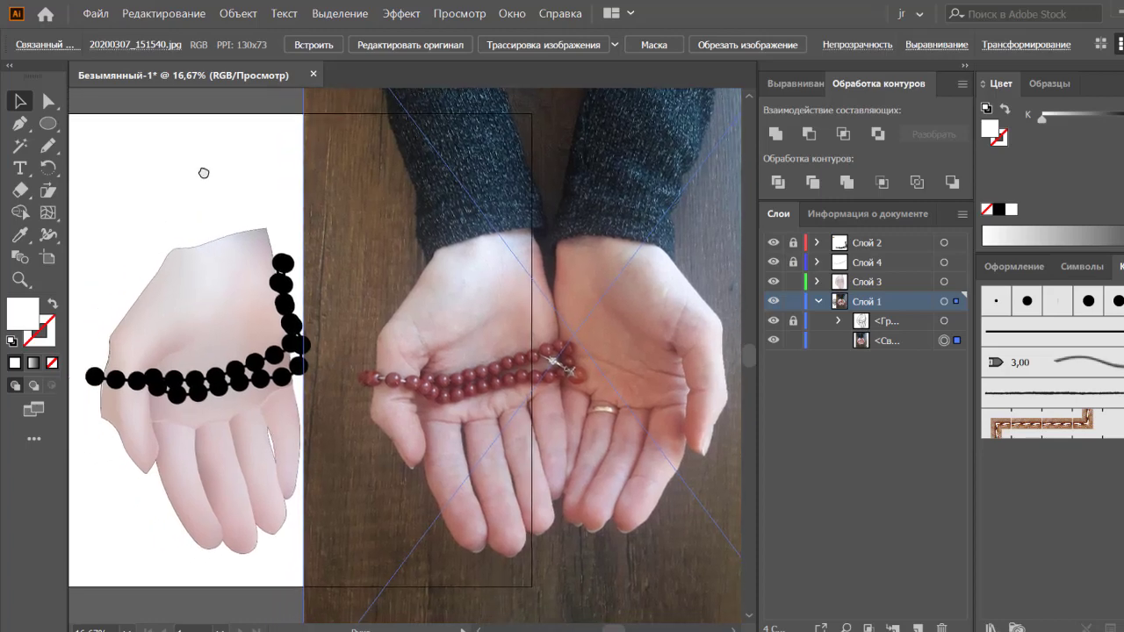
pyautogui.hotkey('ctrl', 'z')
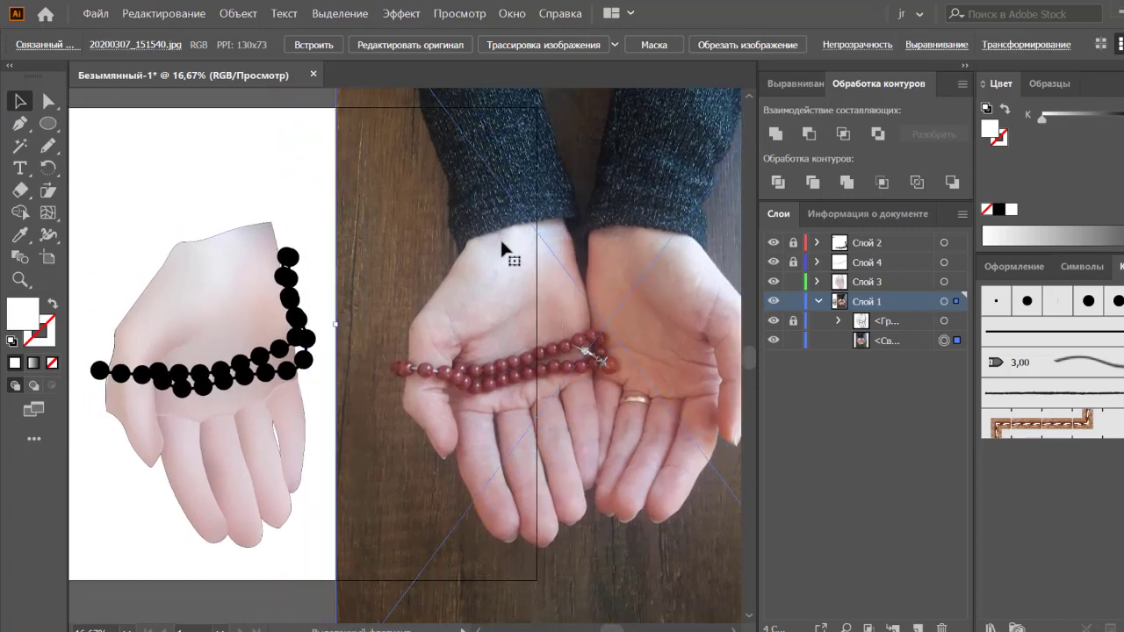
pyautogui.moveTo(501, 242); pyautogui.dragTo(497, 246)
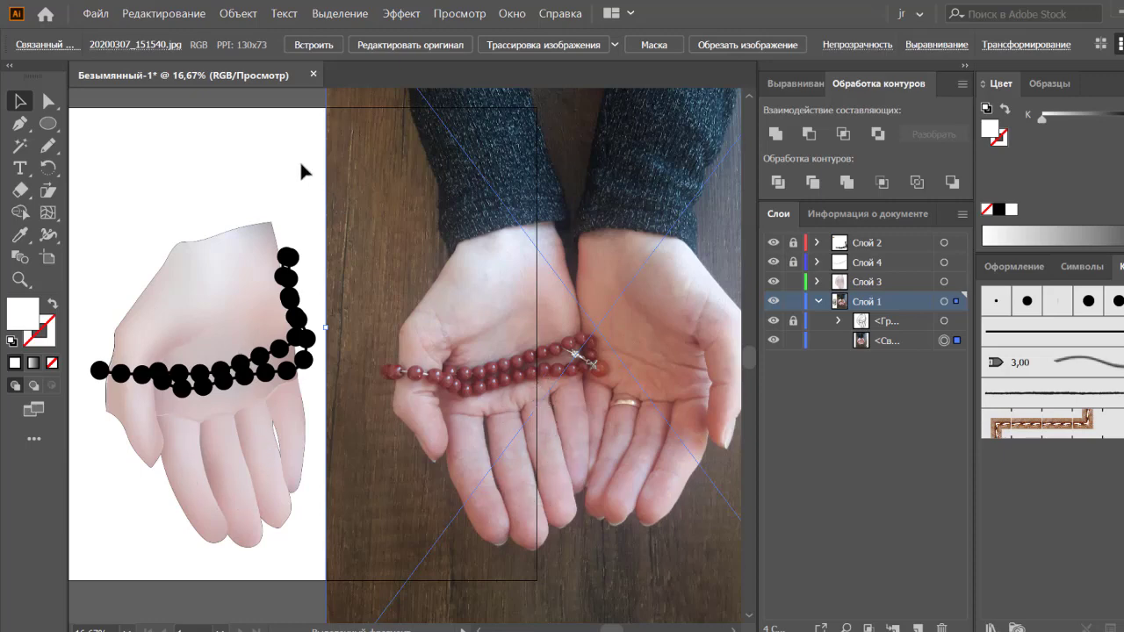
pyautogui.click(192, 170)
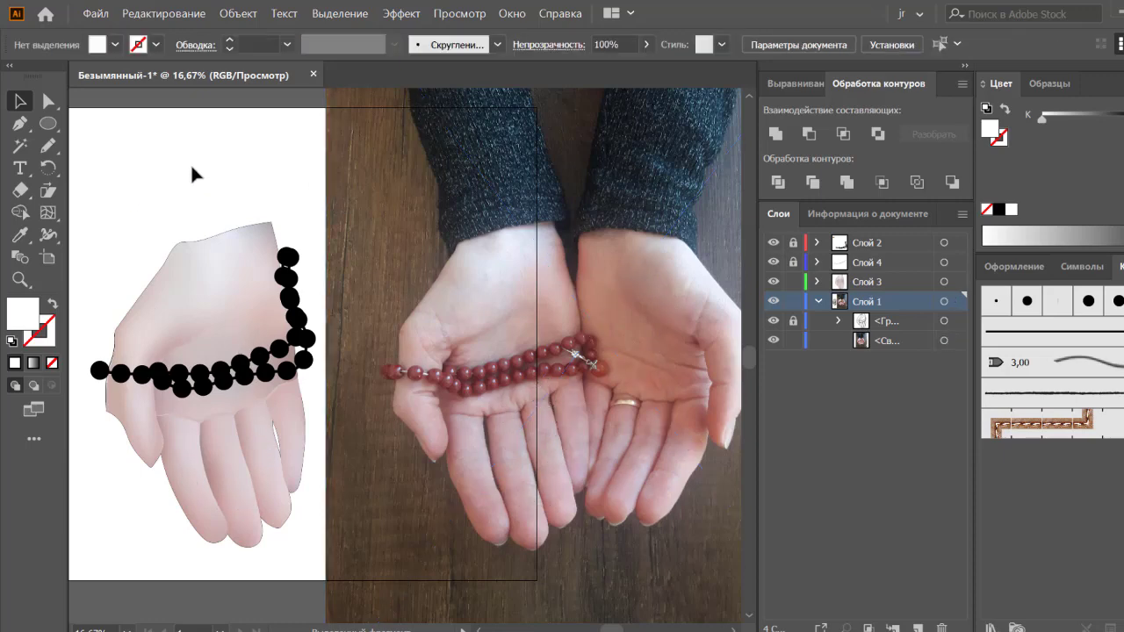